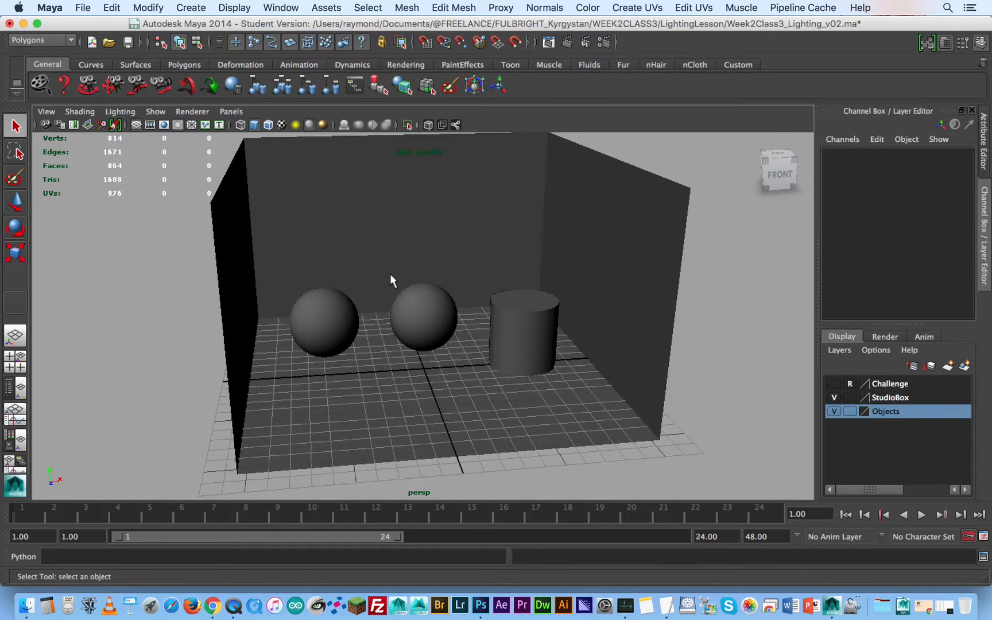
# - Check what the Objects and StudioBox layers contain by hiding each one and showing it again
pyautogui.moveTo(404, 267)
pyautogui.keyDown('alt'); pyautogui.mouseDown(button='middle')
pyautogui.moveTo(419, 262)
pyautogui.moveTo(410, 263)
pyautogui.mouseUp(button='middle'); pyautogui.keyUp('alt')
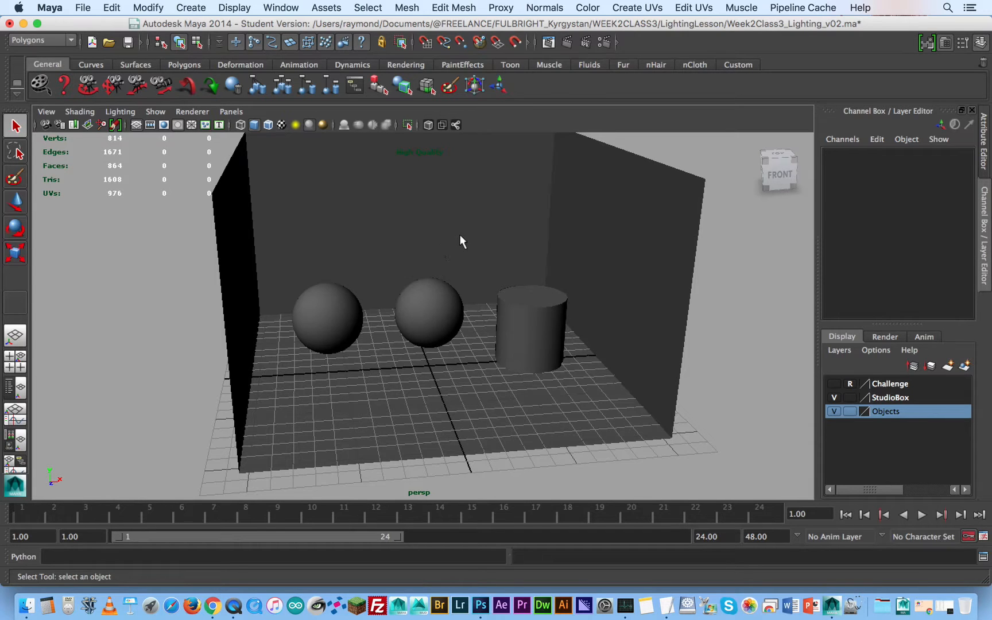
pyautogui.keyDown('alt'); pyautogui.moveTo(460, 235); pyautogui.dragTo(453, 247, button='middle'); pyautogui.keyUp('alt')
pyautogui.scroll(2, 377, 285)
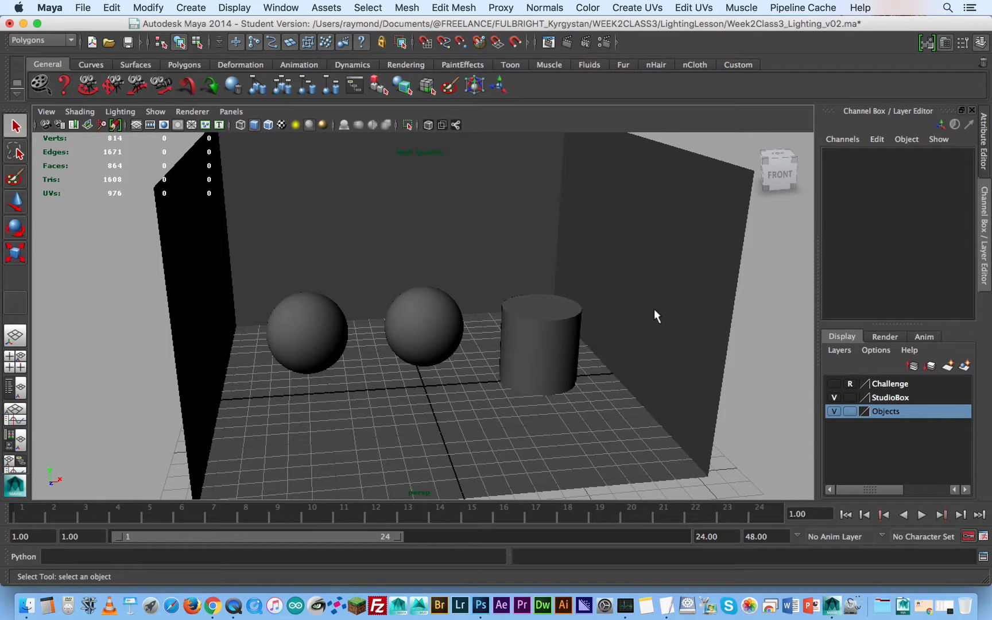
pyautogui.keyDown('alt'); pyautogui.moveTo(503, 336); pyautogui.dragTo(514, 317, button='middle'); pyautogui.keyUp('alt')
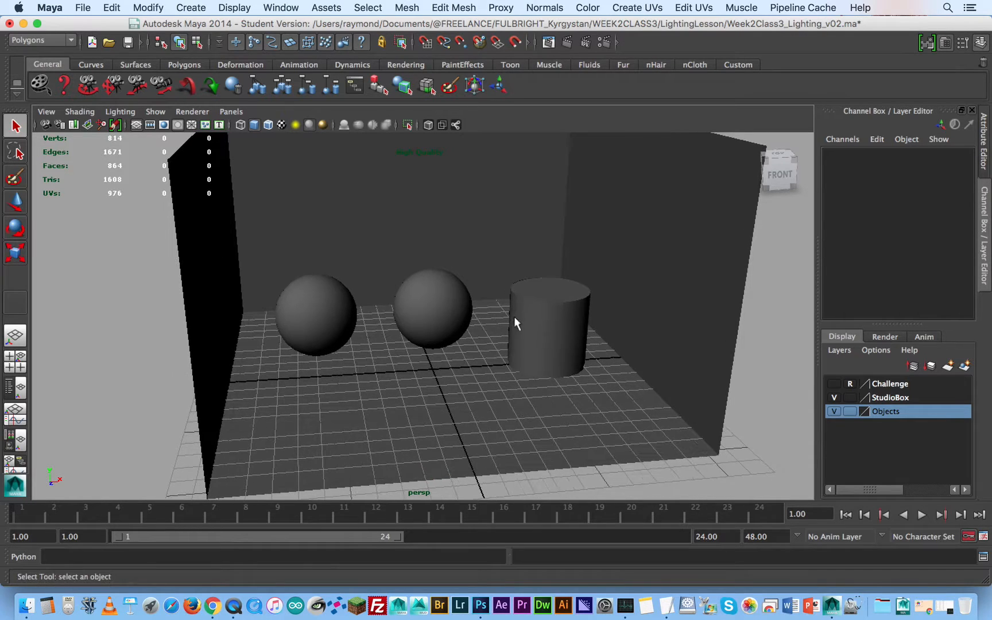
pyautogui.click(832, 411)
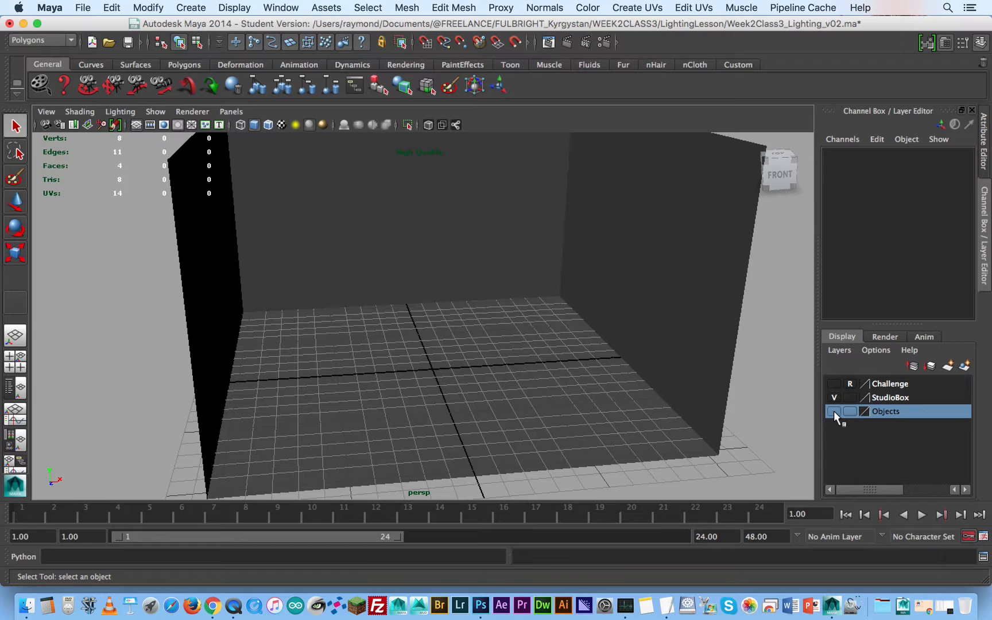
pyautogui.click(834, 411)
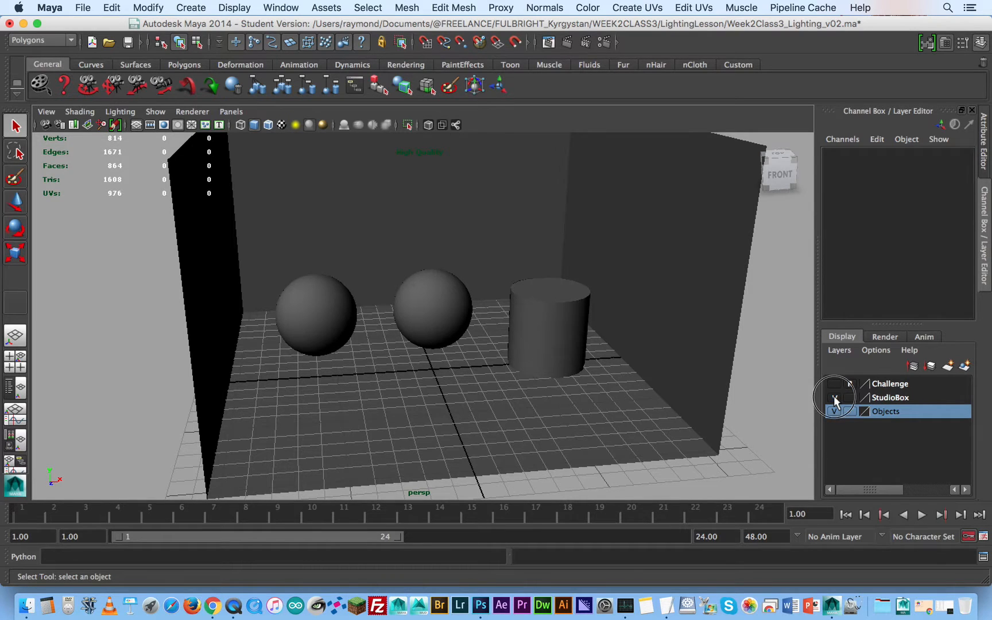
pyautogui.click(834, 397)
pyautogui.click(834, 396)
pyautogui.keyDown('alt'); pyautogui.moveTo(409, 250); pyautogui.dragTo(411, 237, button='middle'); pyautogui.keyUp('alt')
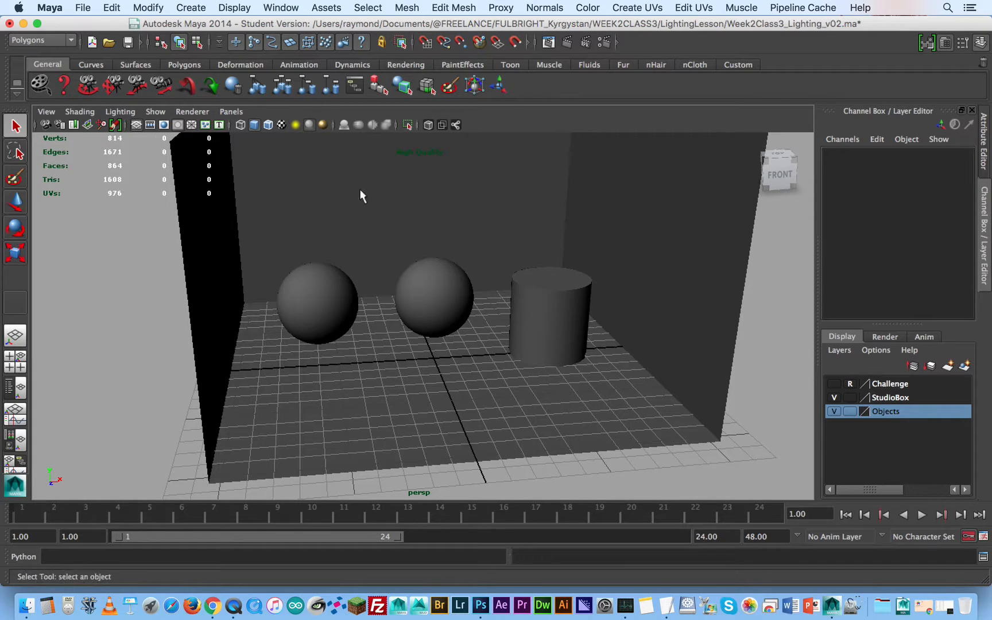
# - Show the resolution gate in the perspective view and frame the two spheres and the cylinder closely inside it
pyautogui.click(164, 125)
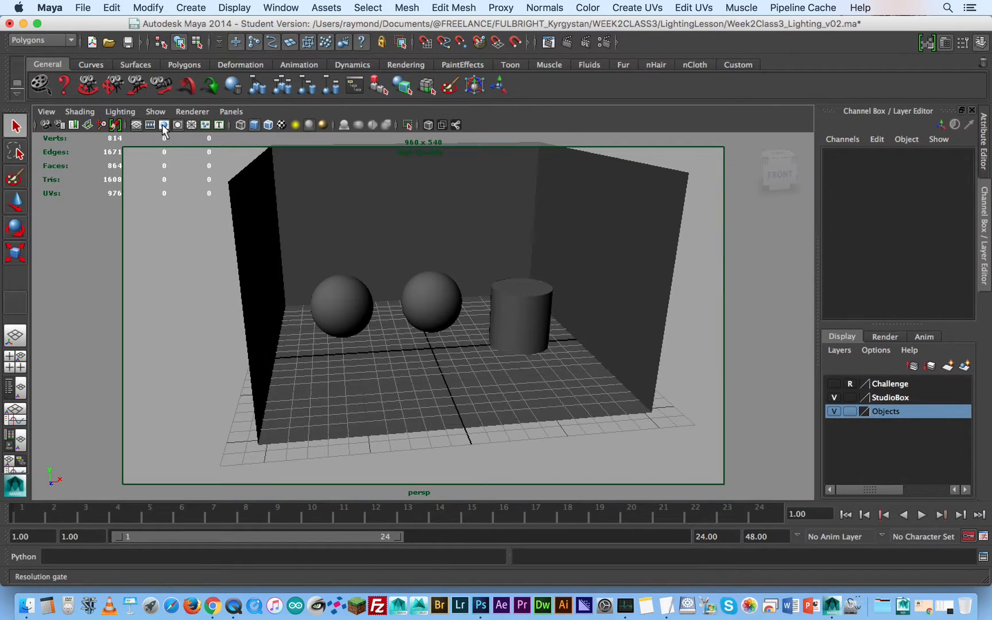
pyautogui.keyDown('alt'); pyautogui.moveTo(336, 238); pyautogui.dragTo(434, 264, button='right'); pyautogui.keyUp('alt')
pyautogui.keyDown('alt'); pyautogui.moveTo(434, 263); pyautogui.dragTo(426, 301, button='middle'); pyautogui.keyUp('alt')
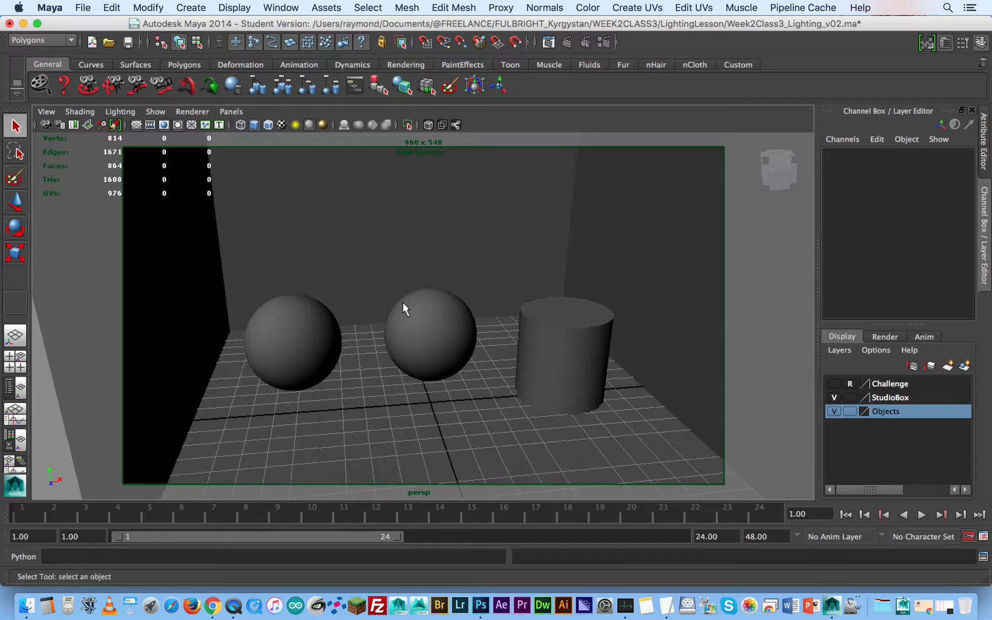
pyautogui.keyDown('alt'); pyautogui.moveTo(403, 302); pyautogui.dragTo(432, 308, button='right'); pyautogui.keyUp('alt')
pyautogui.keyDown('alt'); pyautogui.moveTo(432, 308); pyautogui.dragTo(435, 290, button='middle'); pyautogui.keyUp('alt')
pyautogui.keyDown('alt'); pyautogui.moveTo(377, 291); pyautogui.dragTo(400, 293, button='right'); pyautogui.keyUp('alt')
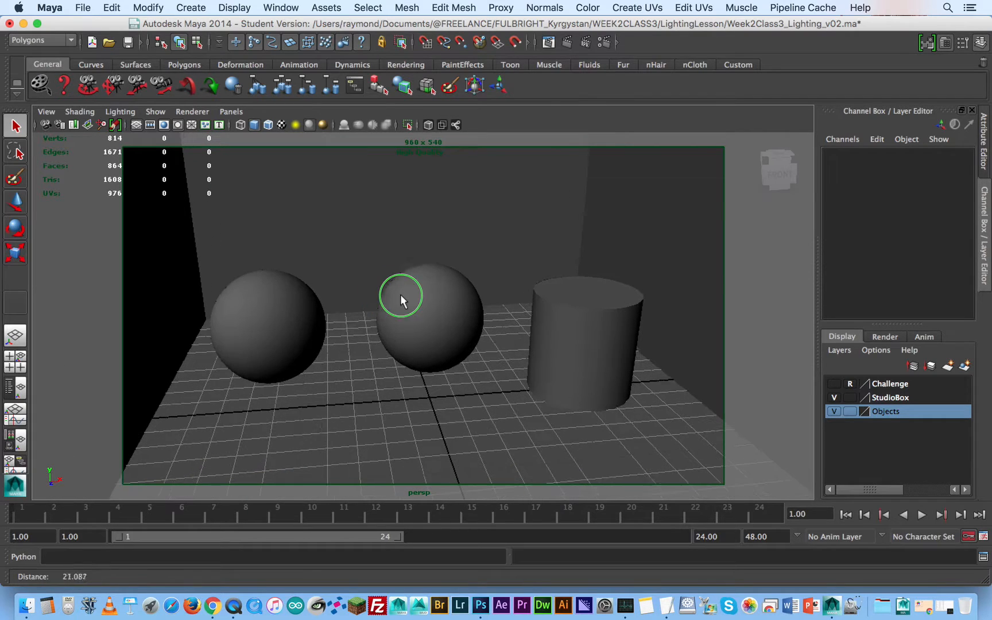
# - Assign a new Blinn material to the left sphere
pyautogui.click(293, 303)
pyautogui.keyDown('alt'); pyautogui.moveTo(574, 276); pyautogui.dragTo(438, 282, button='right'); pyautogui.keyUp('alt')
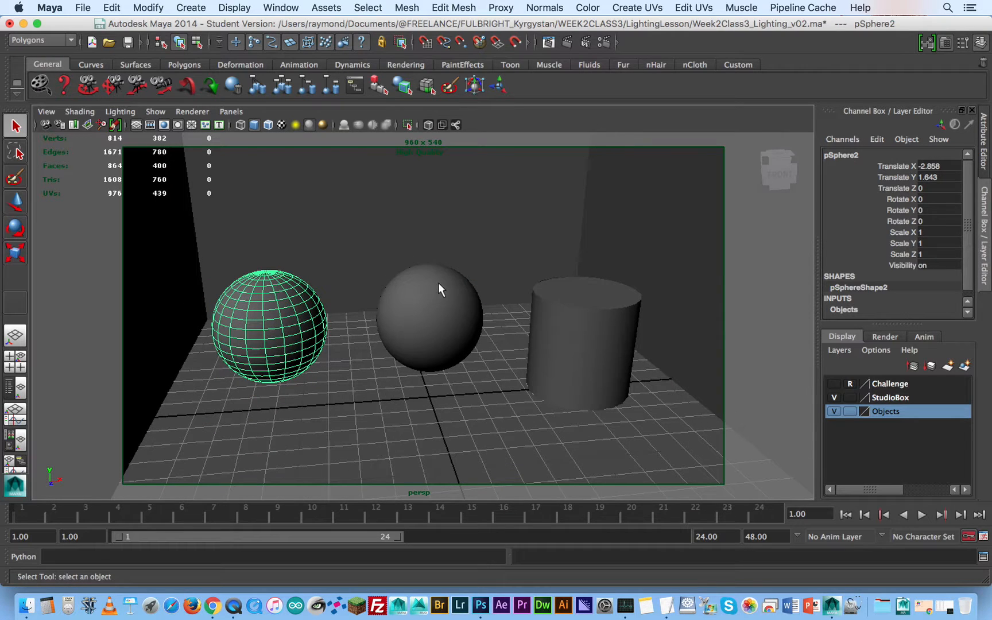
pyautogui.click(423, 245)
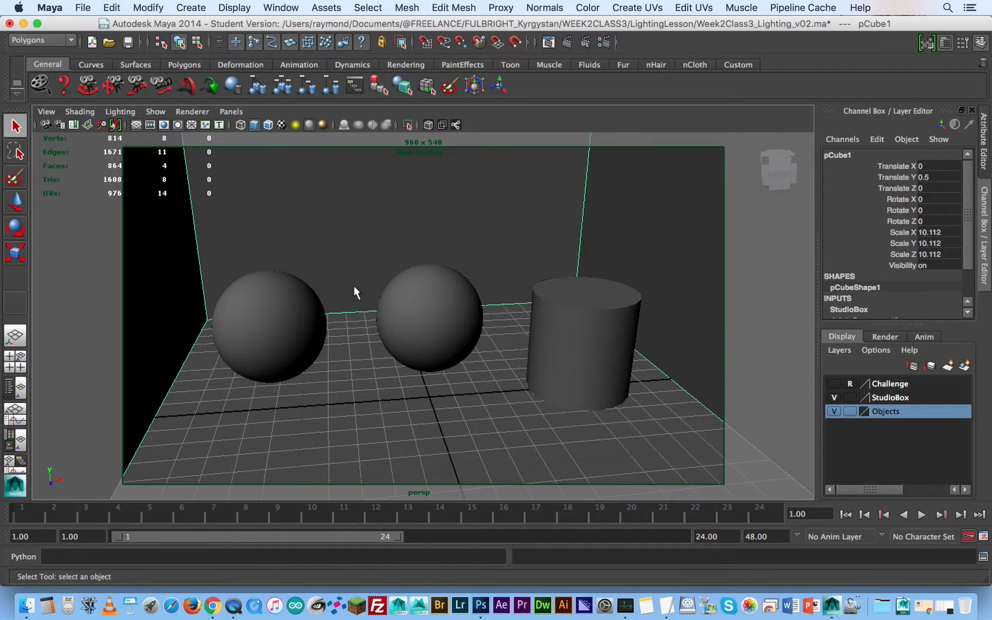
pyautogui.click(284, 310)
pyautogui.rightClick(303, 315)
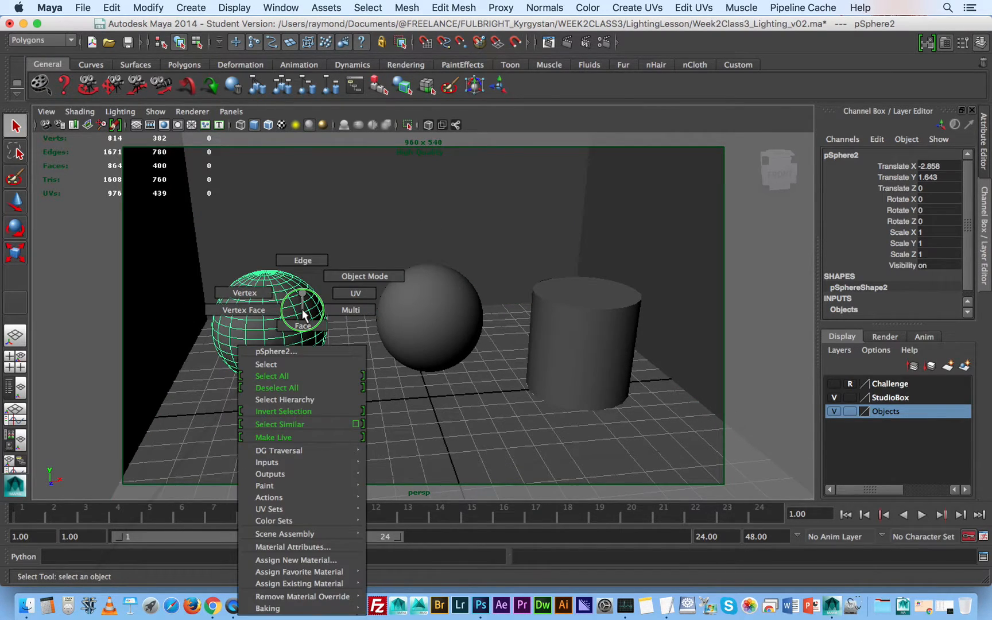
pyautogui.click(350, 559)
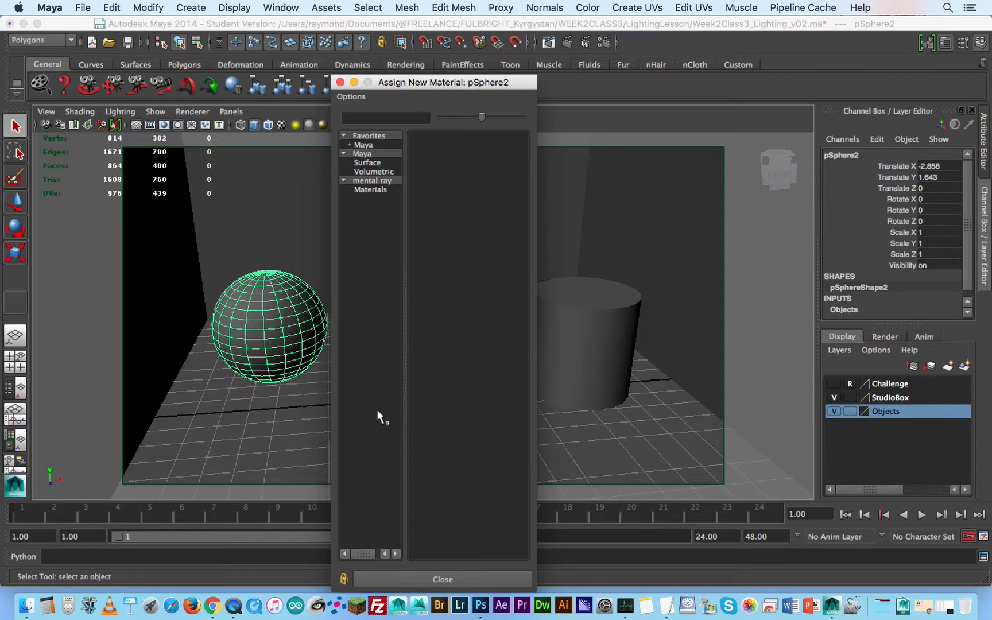
pyautogui.moveTo(402, 86); pyautogui.dragTo(638, 32)
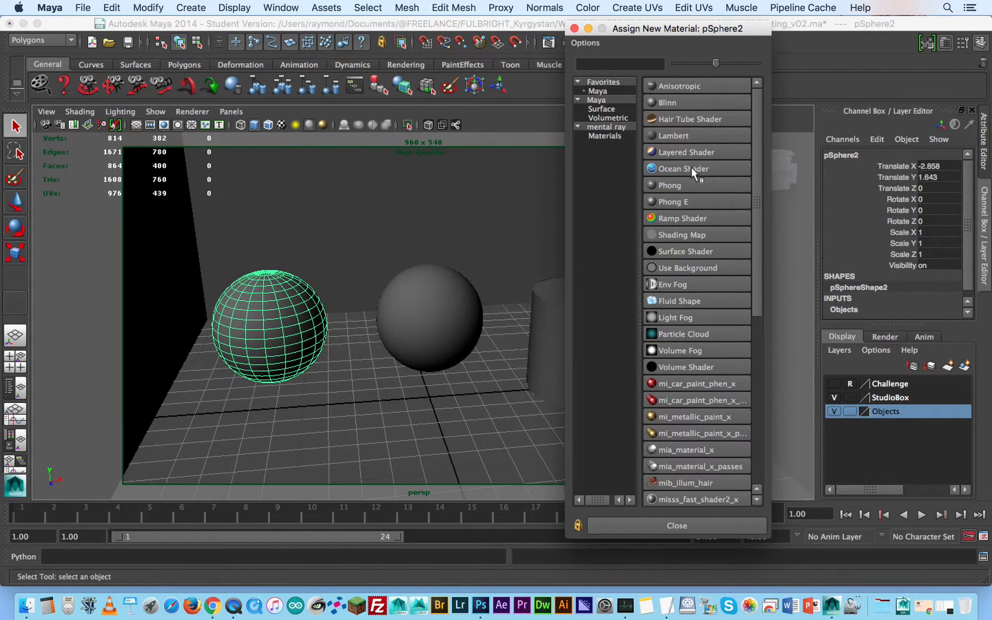
pyautogui.click(667, 102)
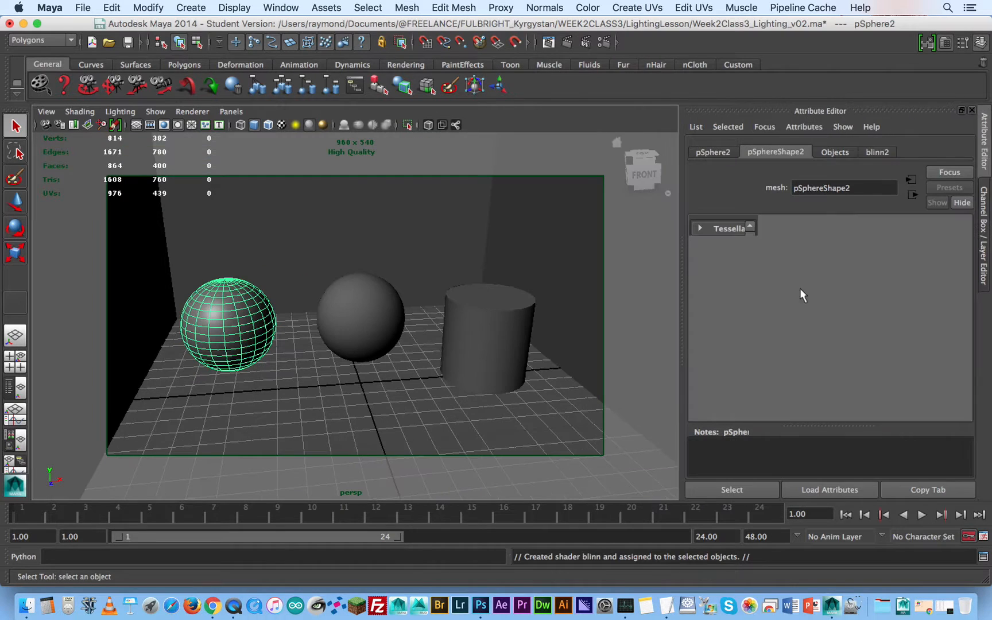
# - Set the color of the left sphere's Blinn material to a very light grey
pyautogui.click(874, 152)
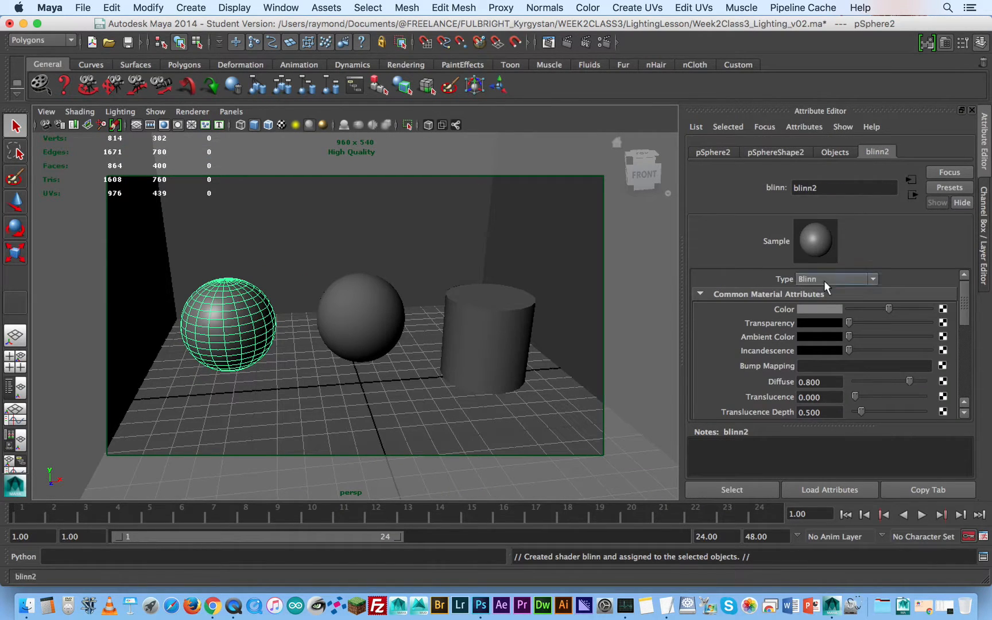
pyautogui.click(834, 313)
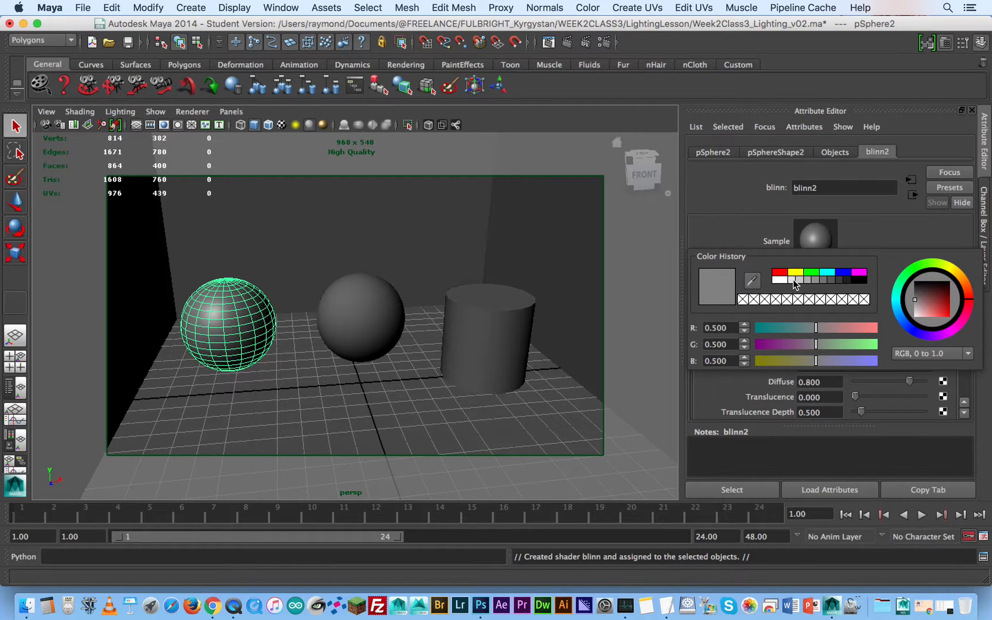
pyautogui.click(794, 280)
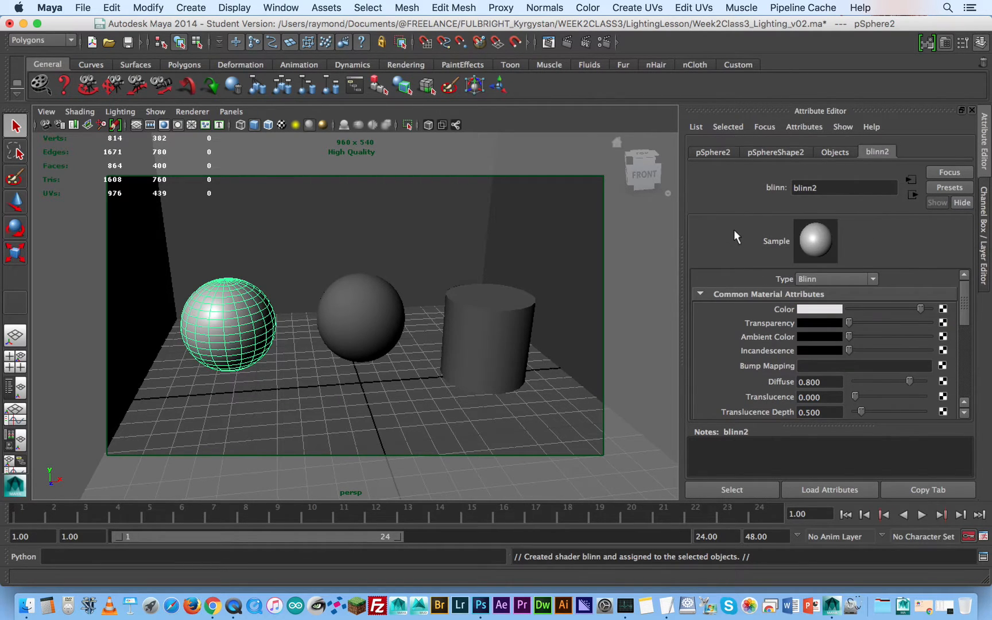
# - Assign a new mental ray mia_material_x material to the middle sphere
pyautogui.click(355, 309)
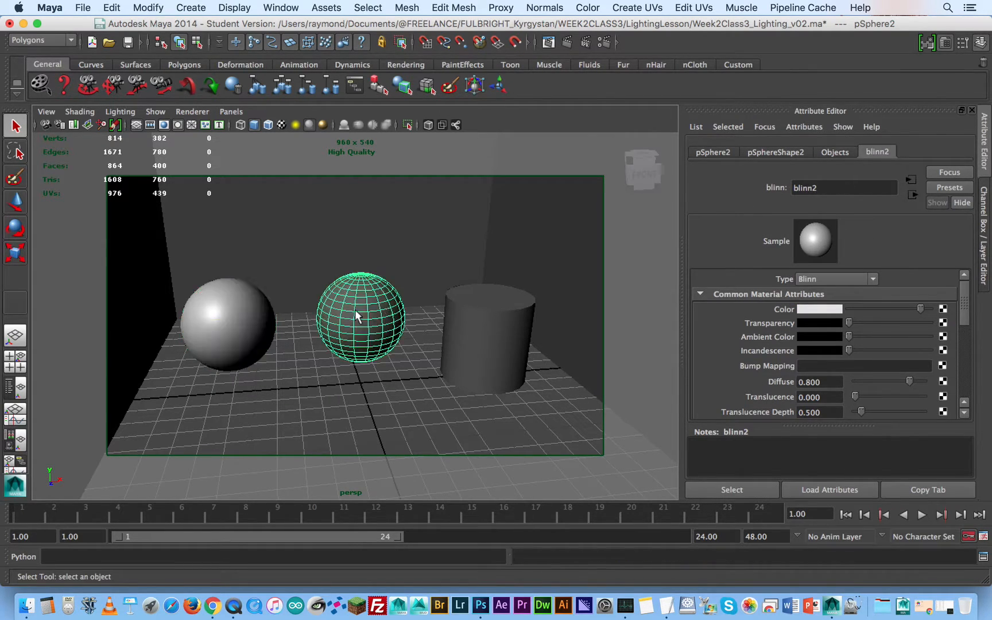
pyautogui.moveTo(385, 297); pyautogui.dragTo(402, 558, button='right')
pyautogui.click(377, 189)
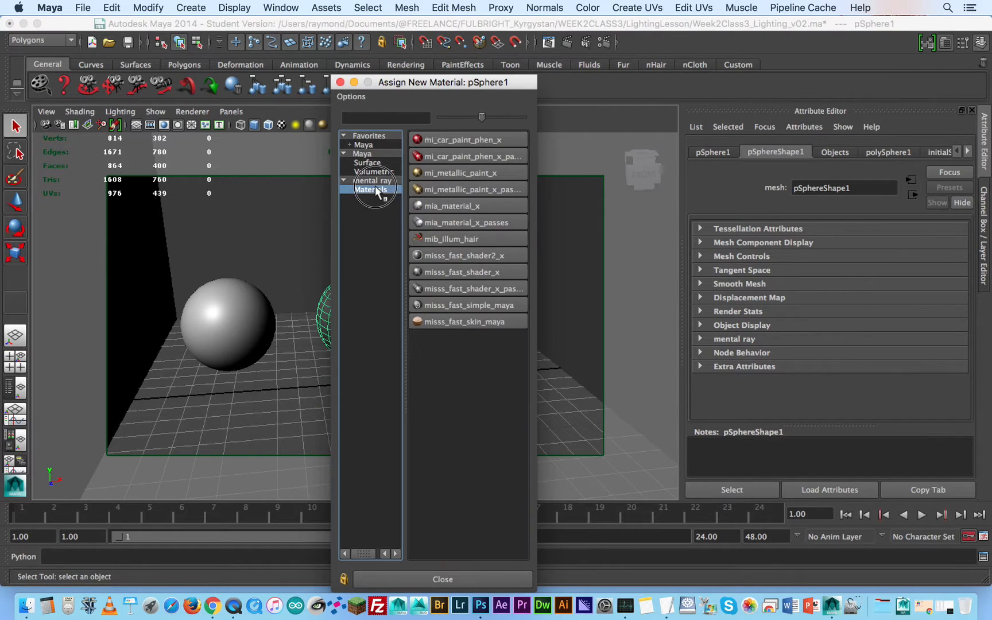
pyautogui.click(446, 206)
# - Replace the settings of the middle sphere's mia_material_x with the Chrome preset
pyautogui.click(806, 153)
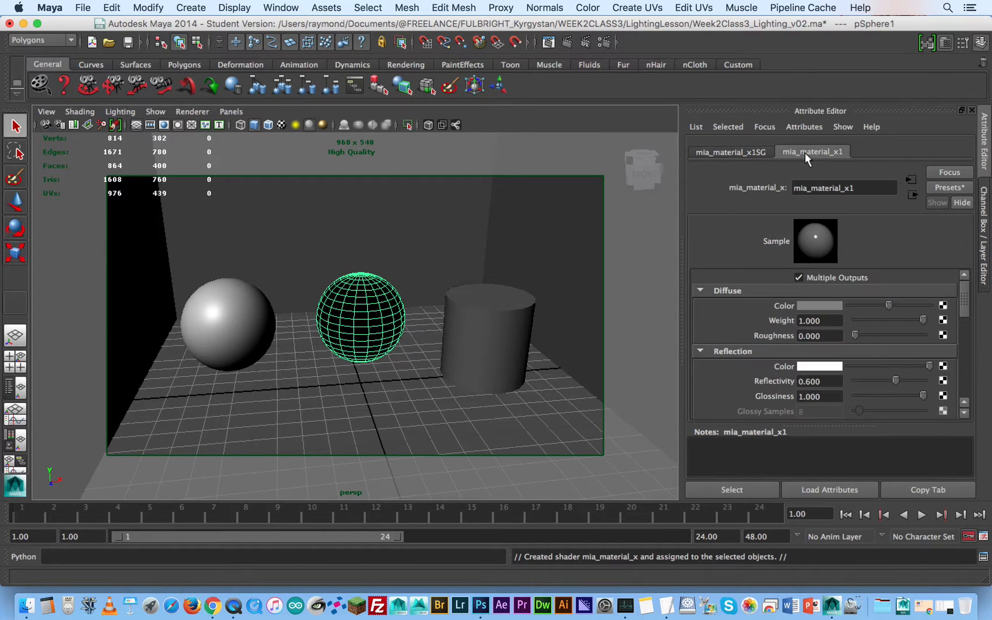
pyautogui.click(816, 304)
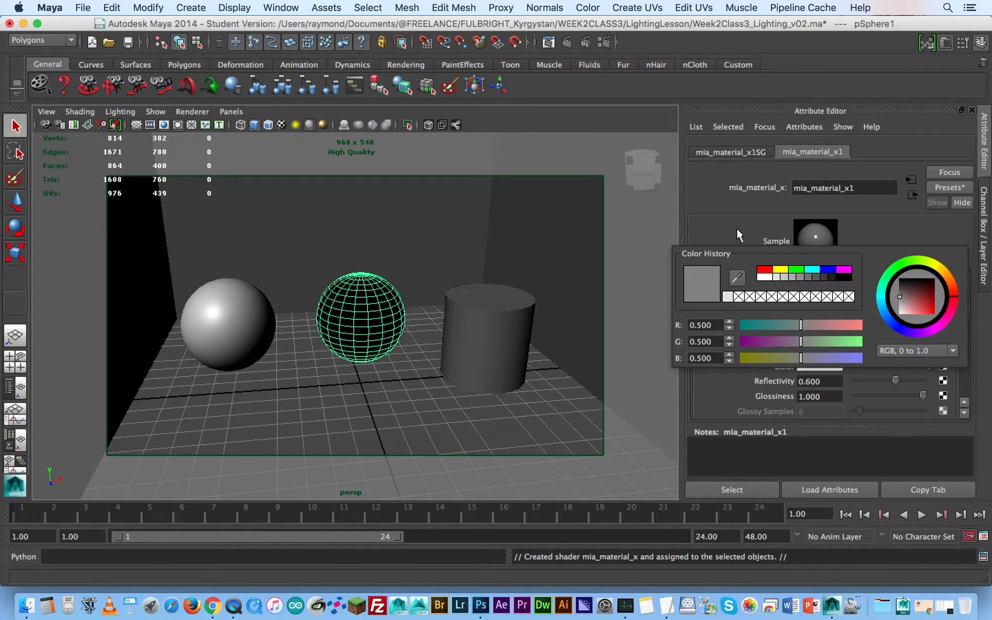
pyautogui.click(936, 188)
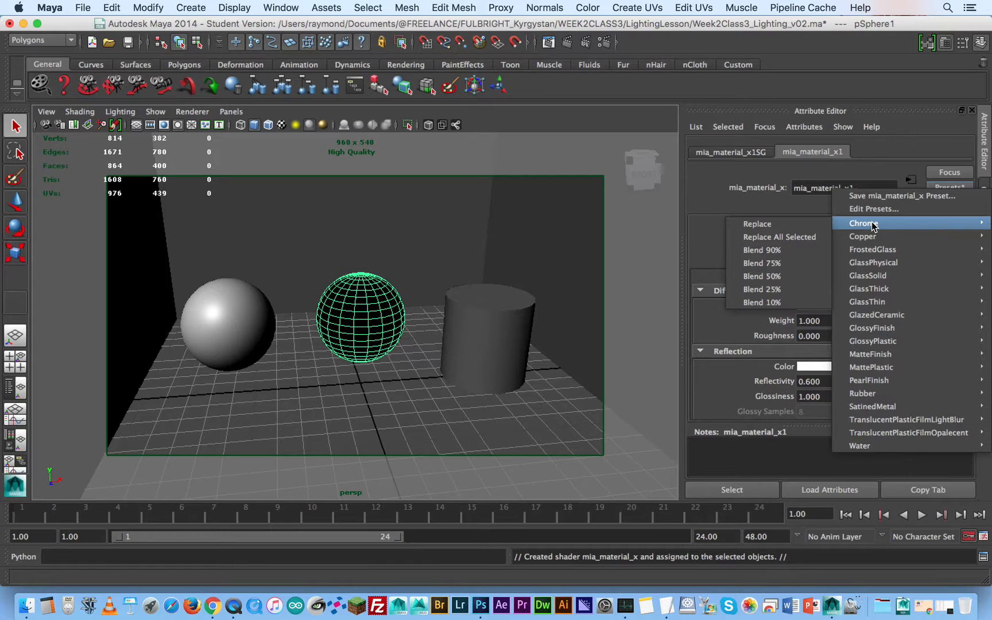
pyautogui.click(757, 224)
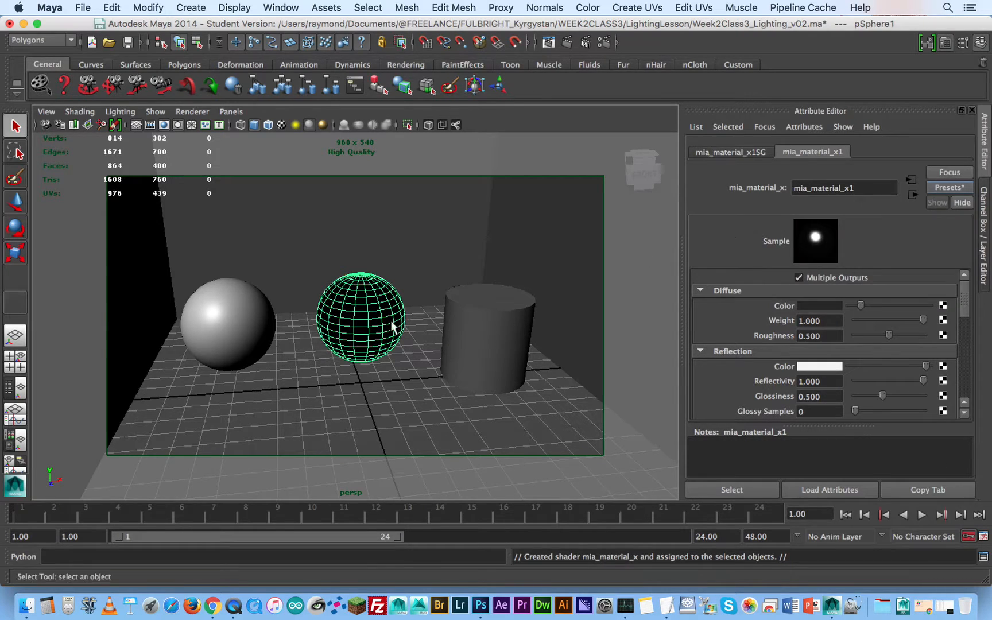
# - Assign a new Lambert material to the cylinder and set its color to pure blue
pyautogui.click(487, 323)
pyautogui.moveTo(492, 317); pyautogui.dragTo(512, 554, button='right')
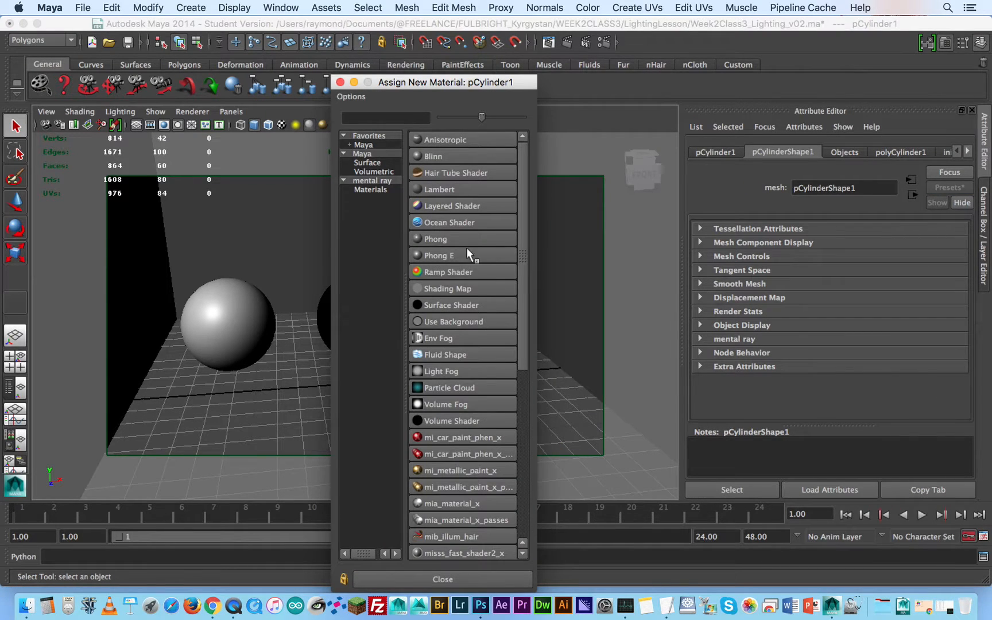
pyautogui.click(437, 190)
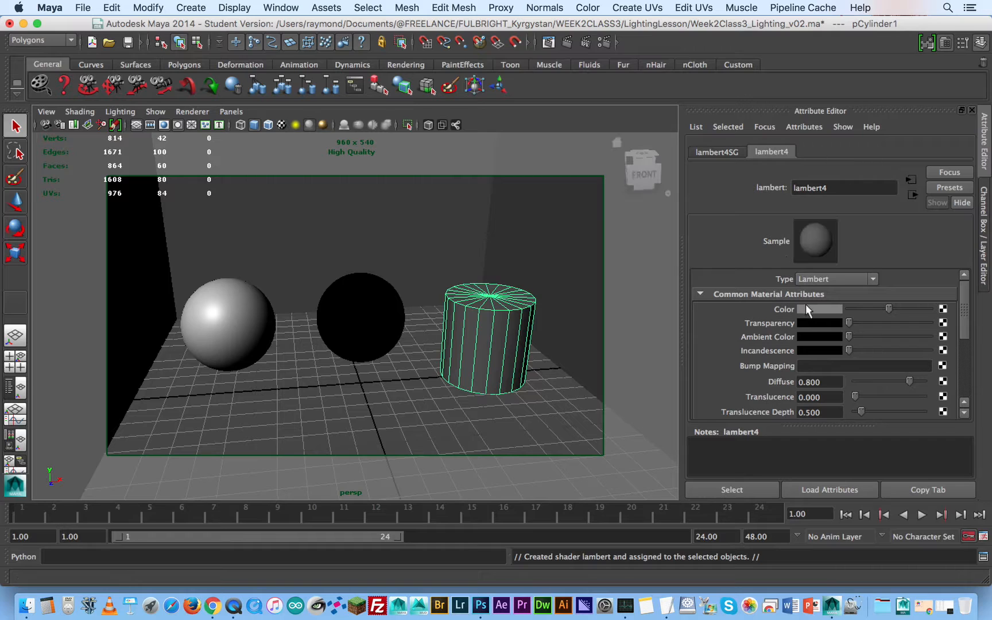
pyautogui.click(833, 308)
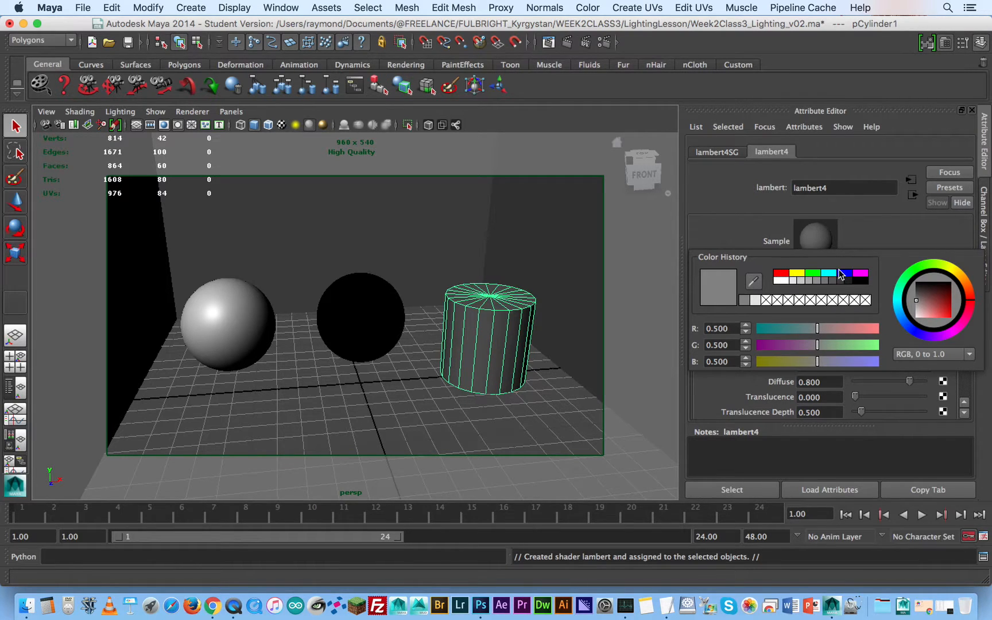
pyautogui.click(845, 275)
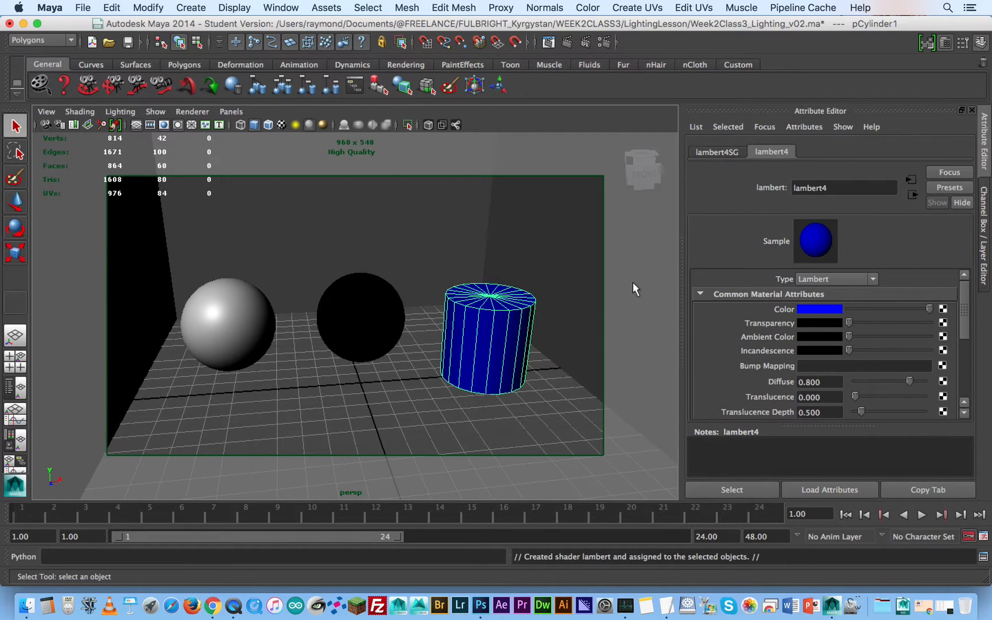
# - Assign a new Lambert material to the studio box around the objects and set its color to a very light grey
pyautogui.click(520, 260)
pyautogui.rightClick(523, 226)
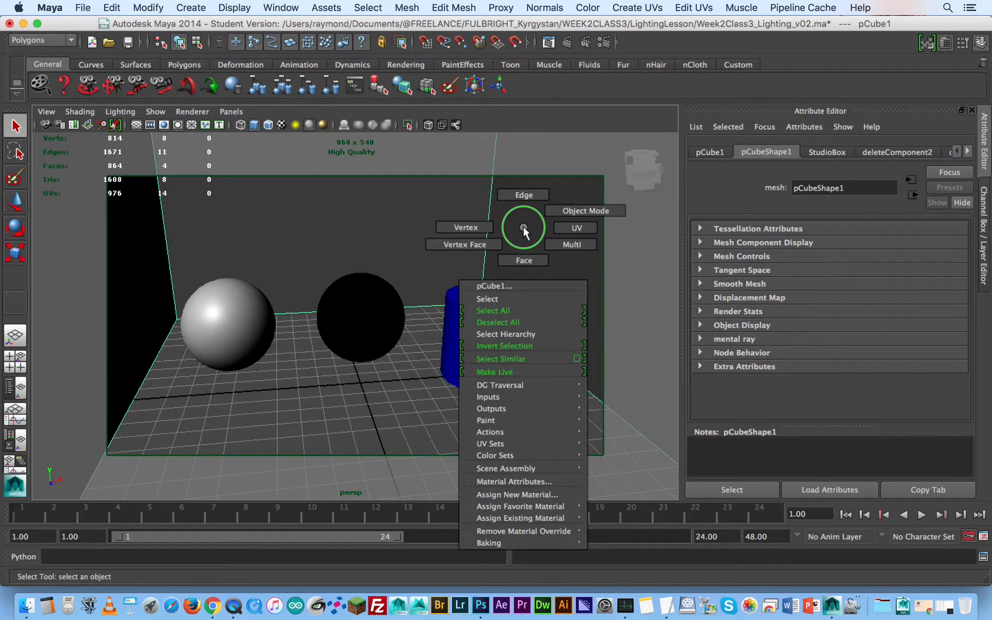
pyautogui.moveTo(523, 227); pyautogui.dragTo(531, 494, button='right')
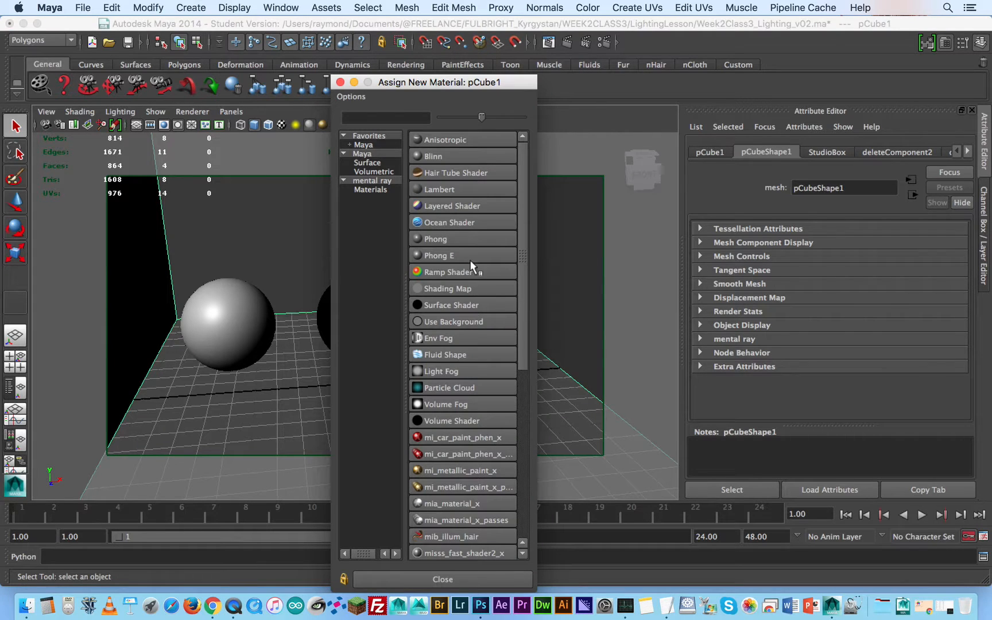
pyautogui.click(439, 189)
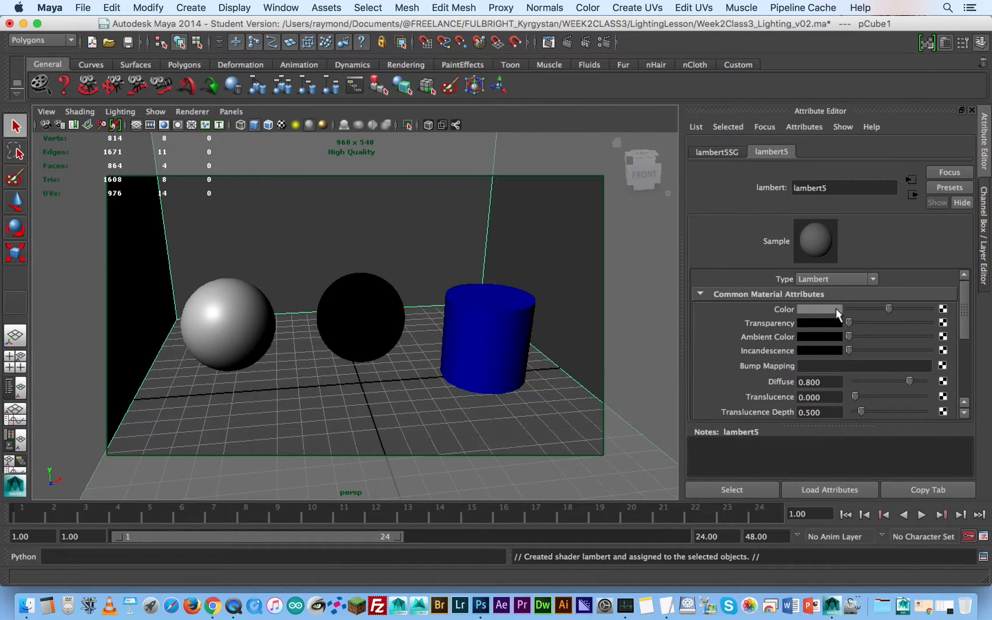
pyautogui.click(836, 308)
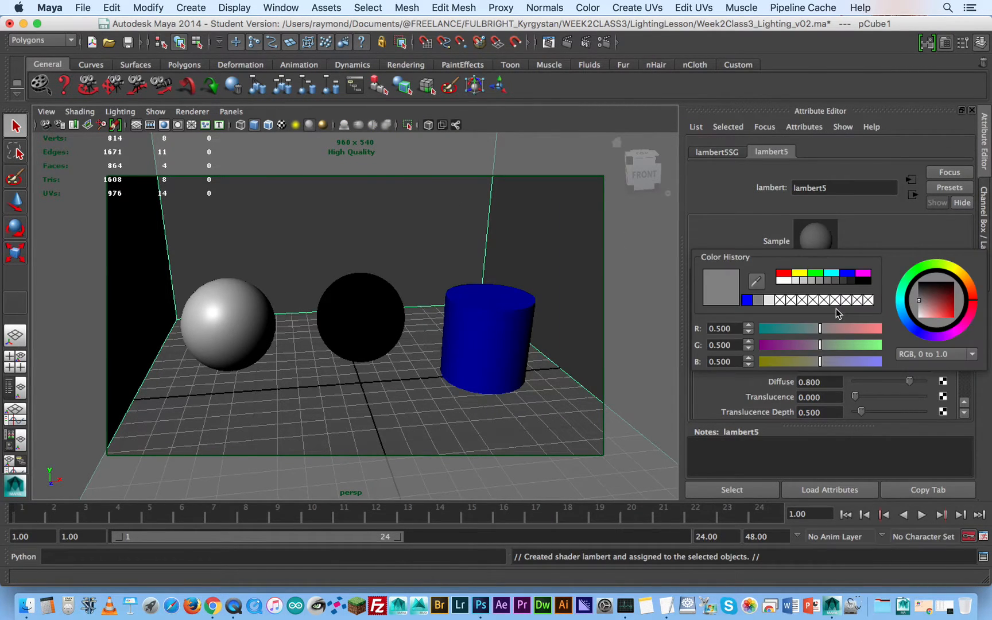
pyautogui.click(788, 279)
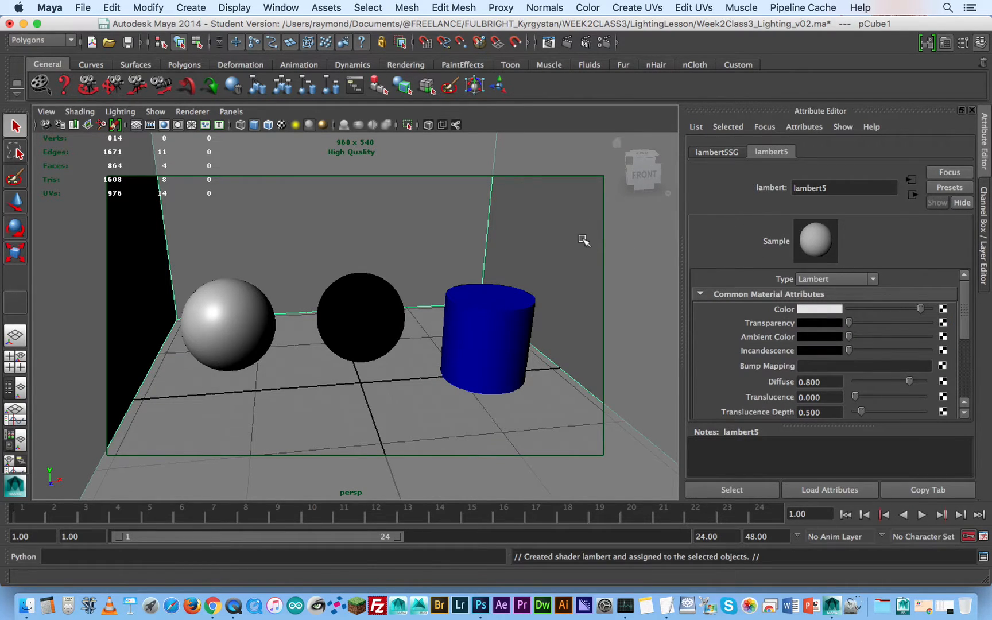
pyautogui.press('w')
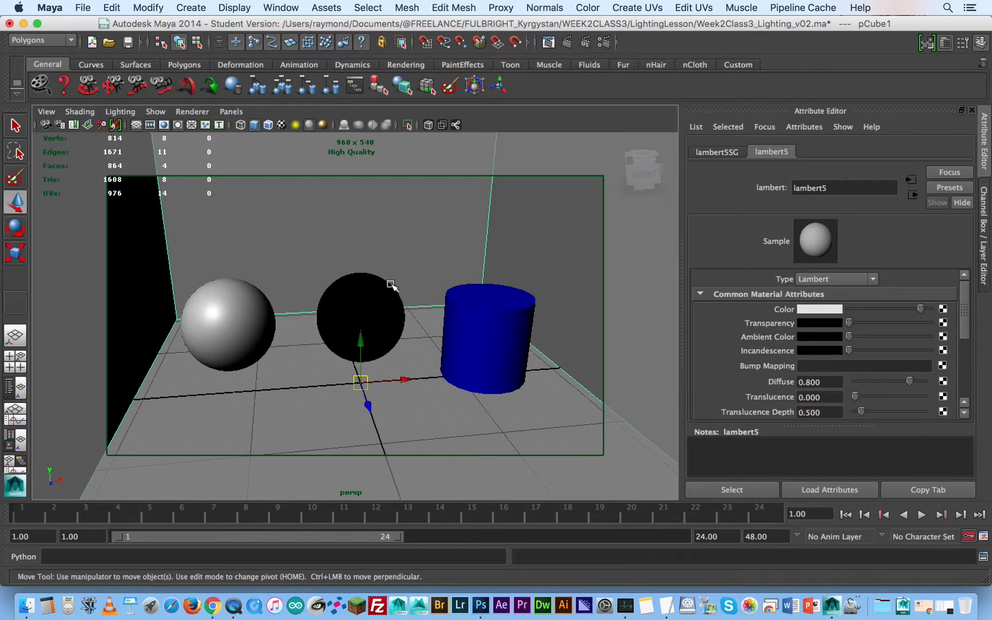
pyautogui.keyDown('alt'); pyautogui.moveTo(392, 299); pyautogui.dragTo(386, 296); pyautogui.keyUp('alt')
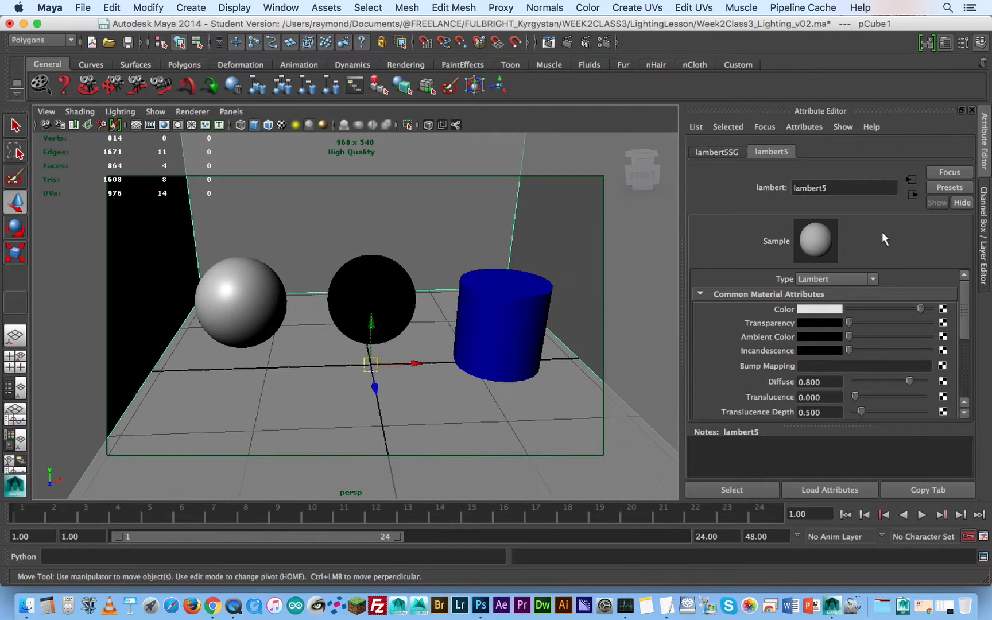
# - Set the StudioBox and Objects display layers to reference mode so their geometry cannot be selected
pyautogui.click(984, 221)
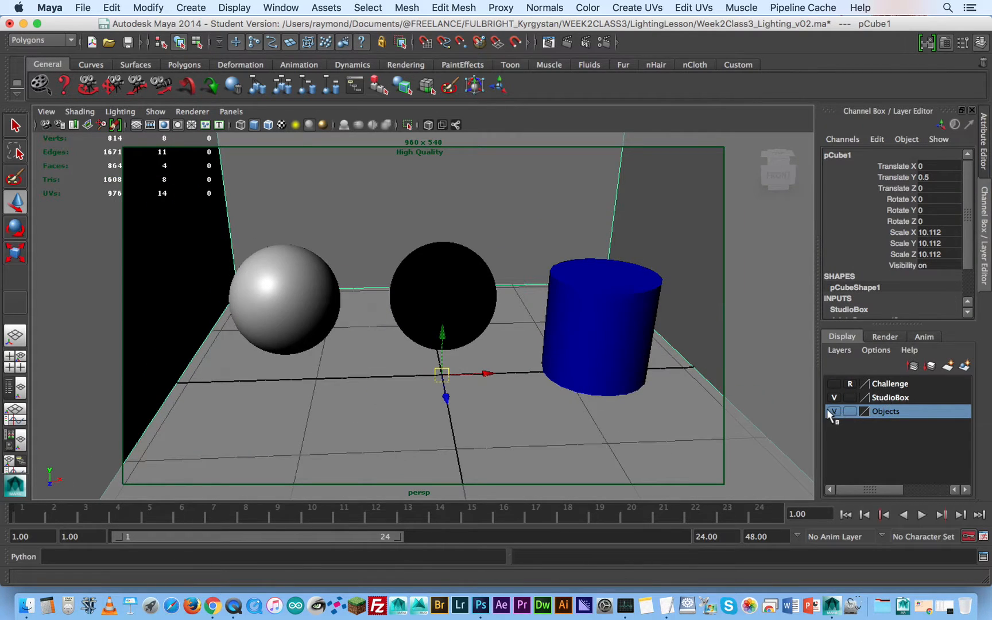
pyautogui.click(850, 397)
pyautogui.click(850, 398)
pyautogui.click(851, 411)
pyautogui.click(850, 411)
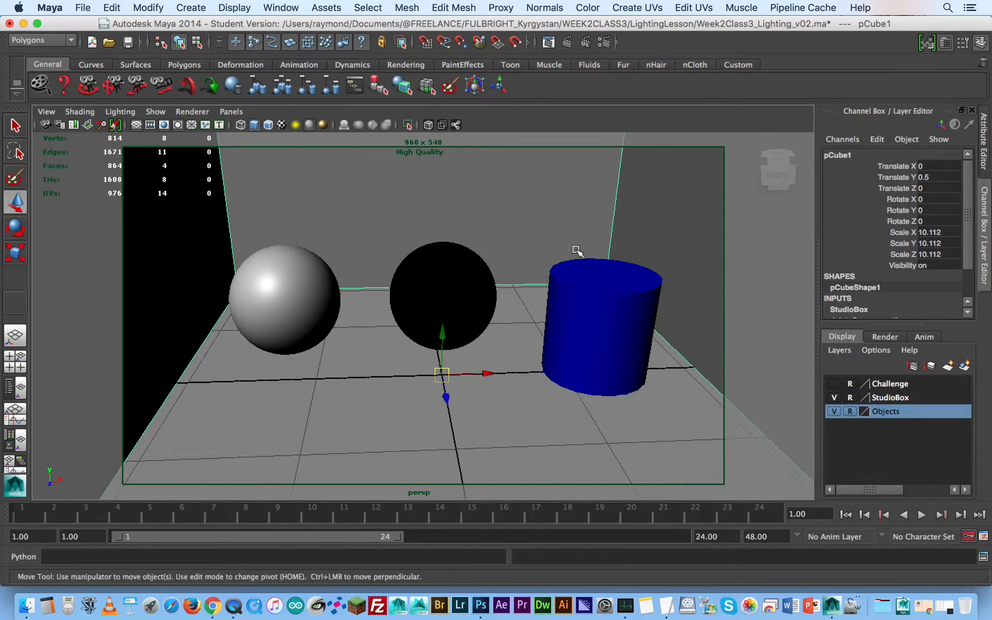
# - Deselect the studio box and render the current perspective view with mental ray
pyautogui.click(576, 215)
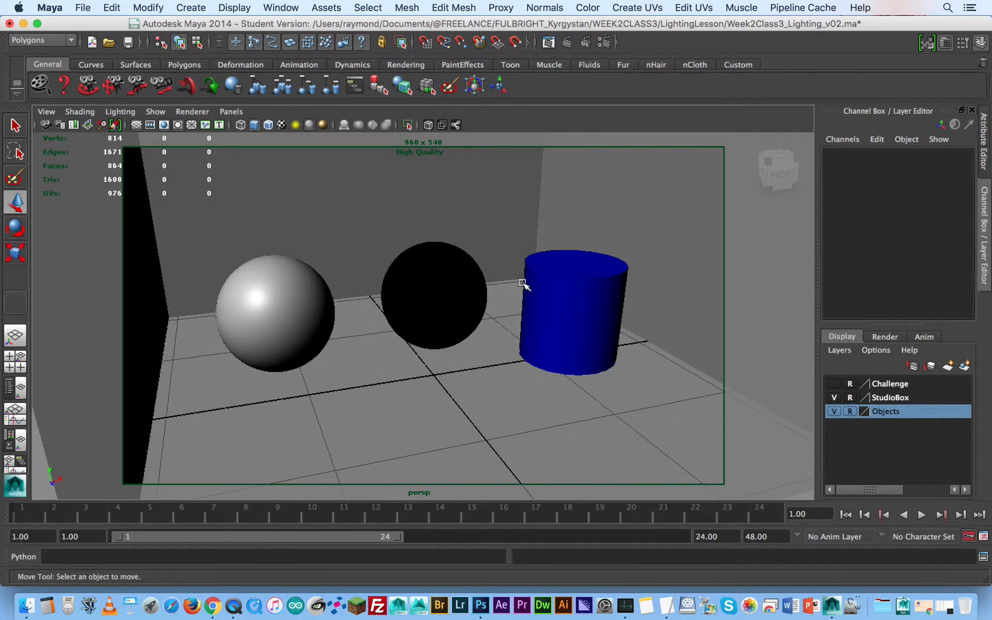
pyautogui.click(569, 42)
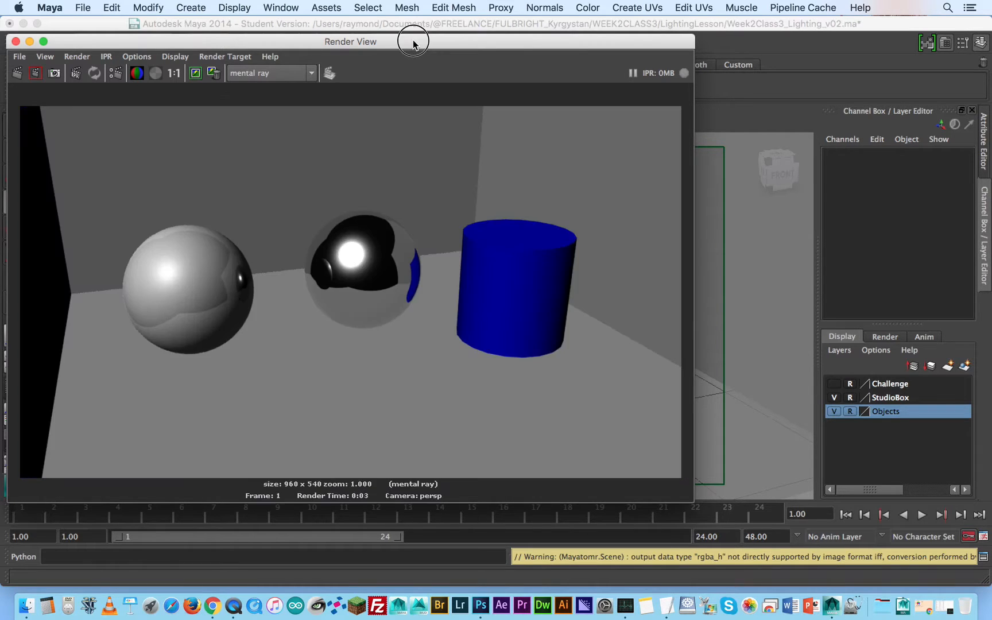
pyautogui.moveTo(413, 45); pyautogui.dragTo(639, 33)
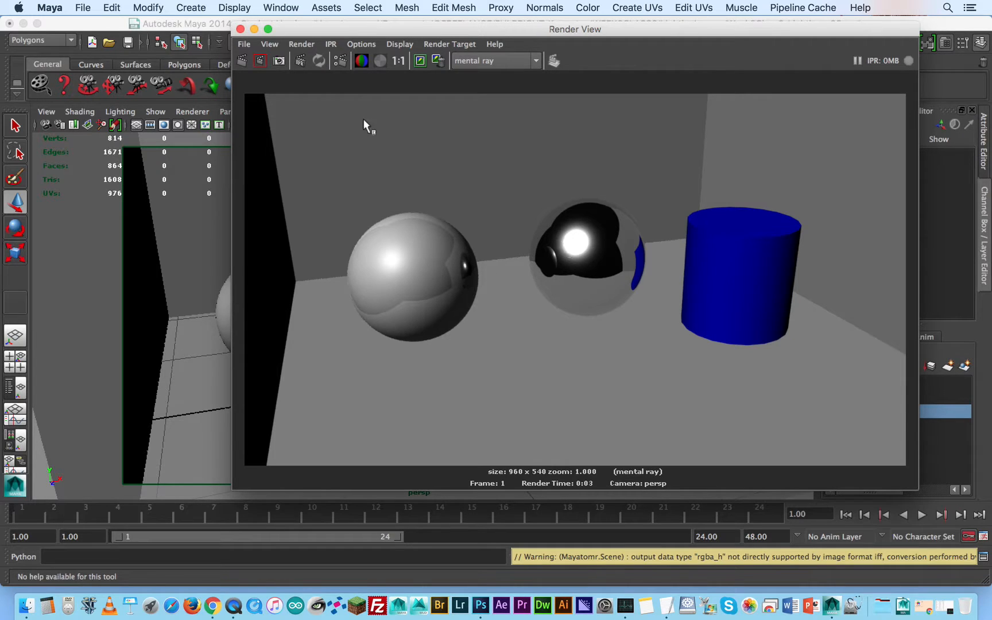
# - Turn off Enable Default Light in the common render settings and render the frame again
pyautogui.click(340, 60)
pyautogui.scroll(-10, 646, 372)
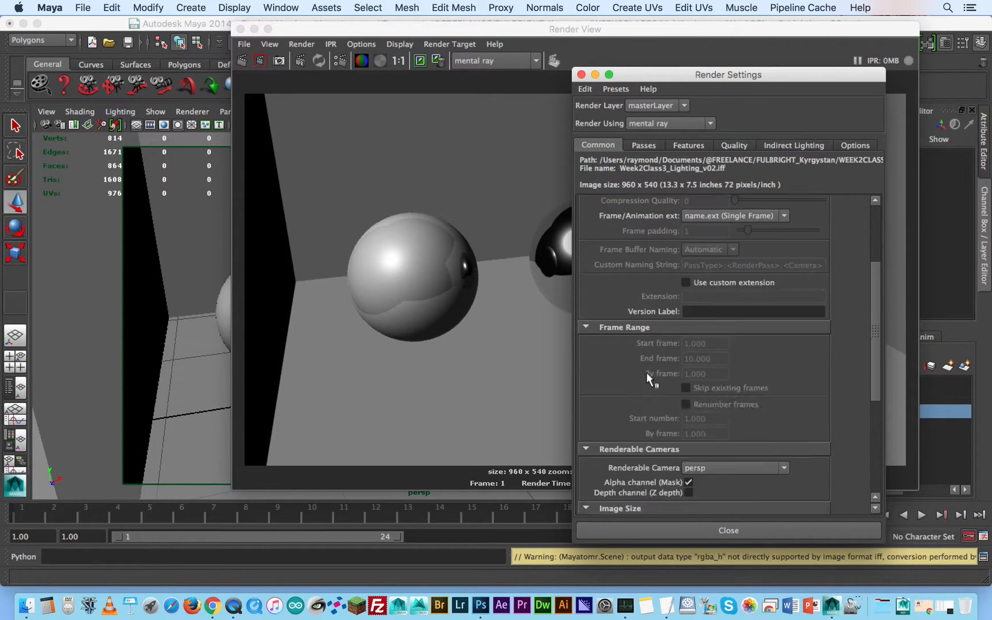
pyautogui.click(632, 505)
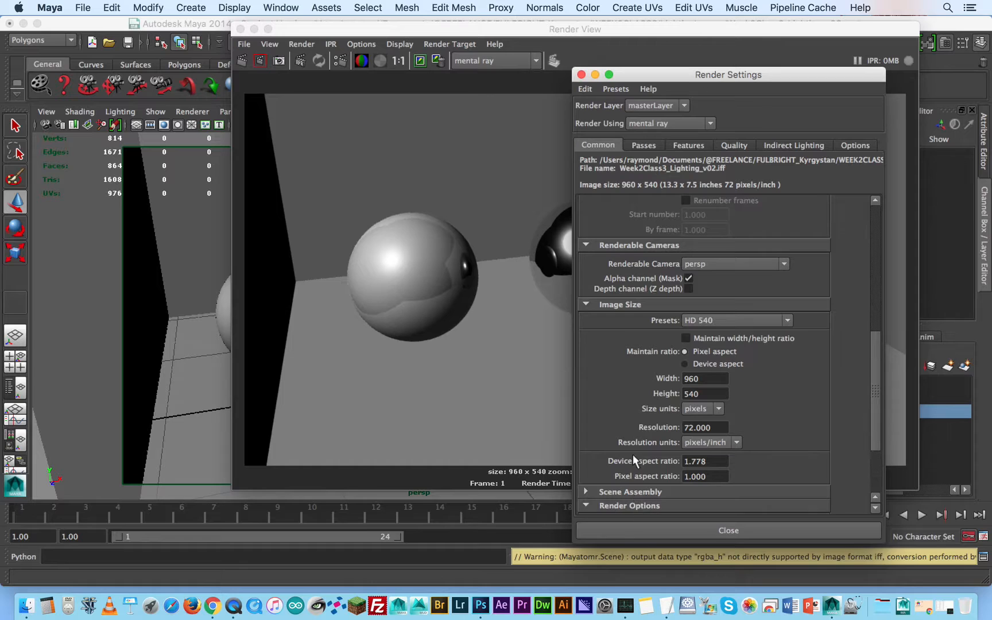
pyautogui.scroll(-3, 630, 437)
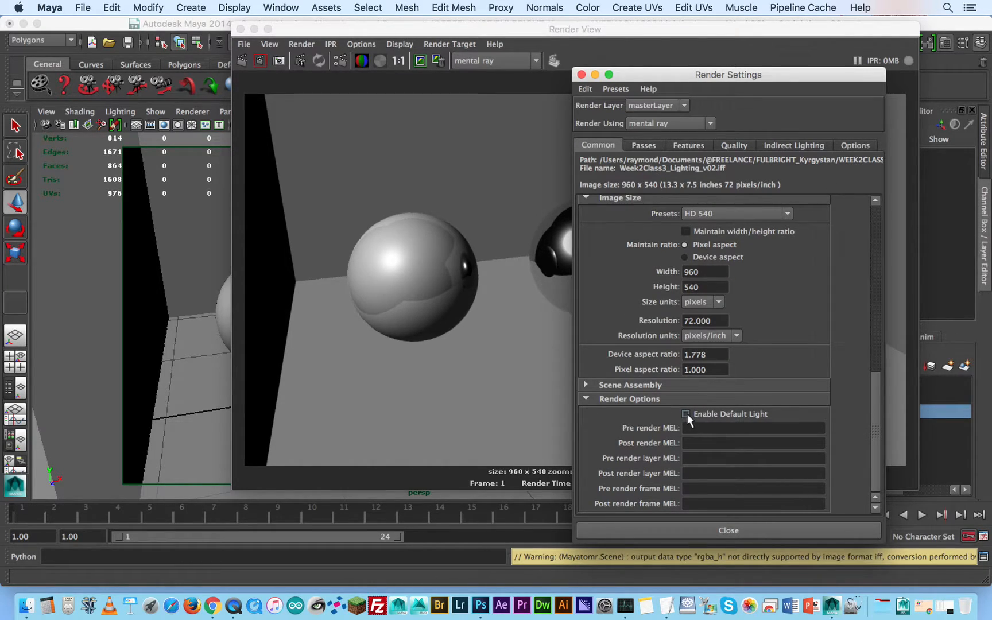
pyautogui.click(520, 259)
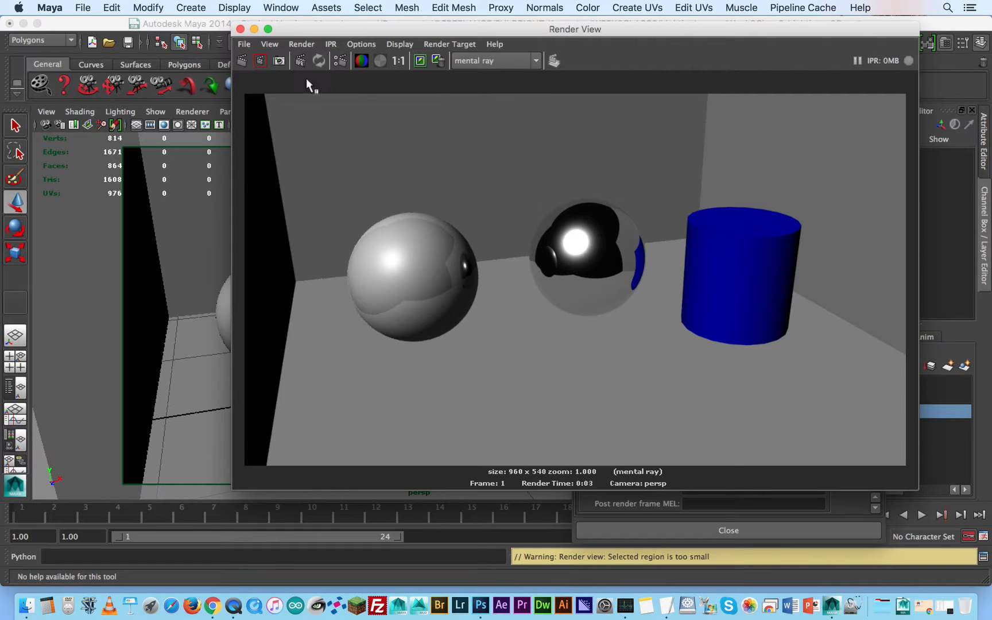
pyautogui.click(242, 60)
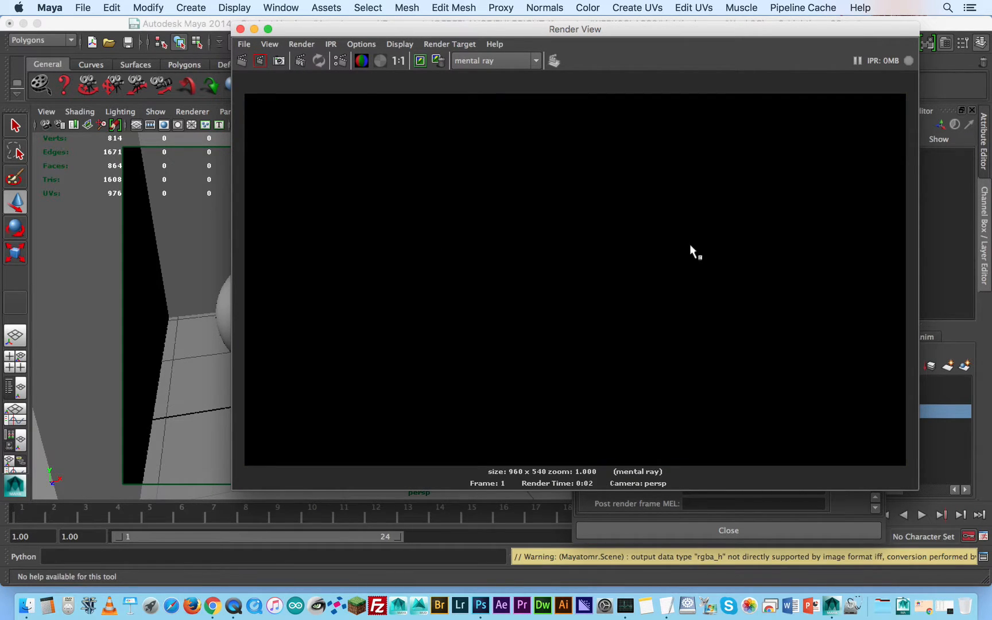
# - Hide the StudioBox layer and render the two spheres and the cylinder without the surrounding box
pyautogui.moveTo(829, 30); pyautogui.dragTo(635, 40)
pyautogui.click(757, 73)
pyautogui.moveTo(757, 73); pyautogui.dragTo(642, 41)
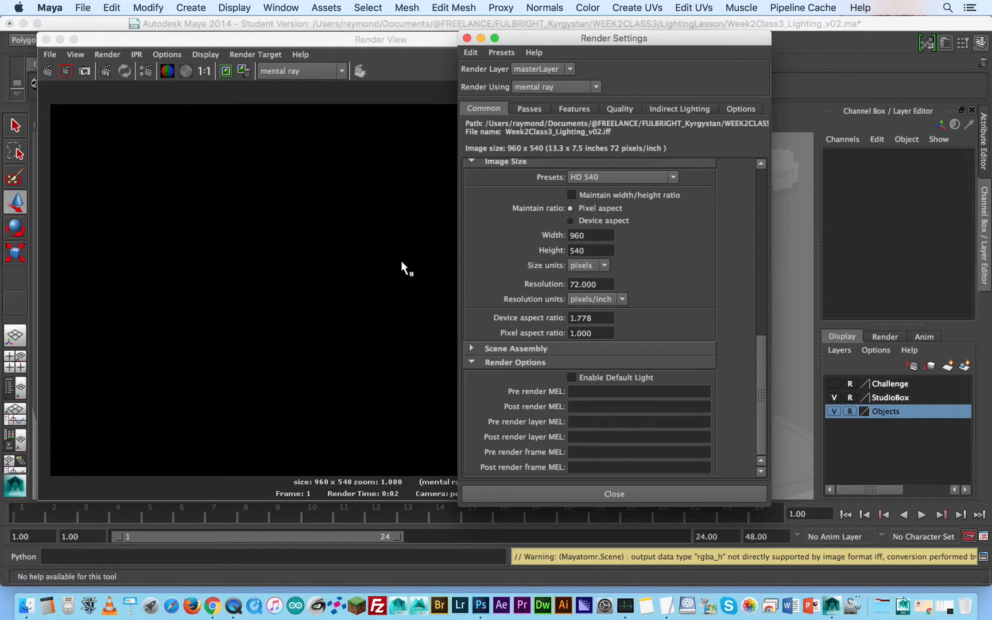
pyautogui.click(834, 397)
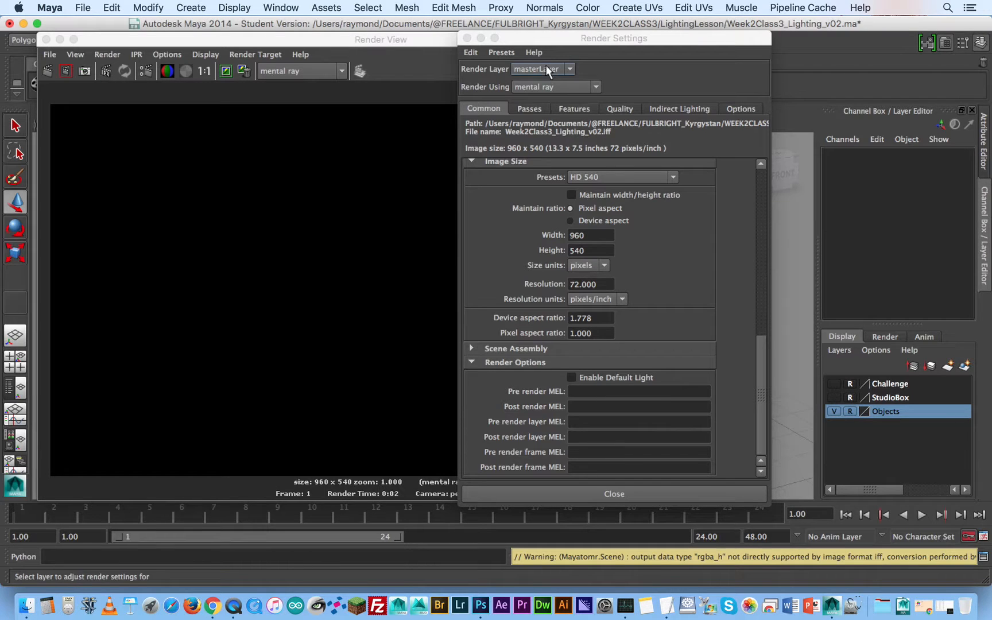
pyautogui.moveTo(591, 38); pyautogui.dragTo(714, 84)
pyautogui.moveTo(548, 41); pyautogui.dragTo(674, 368)
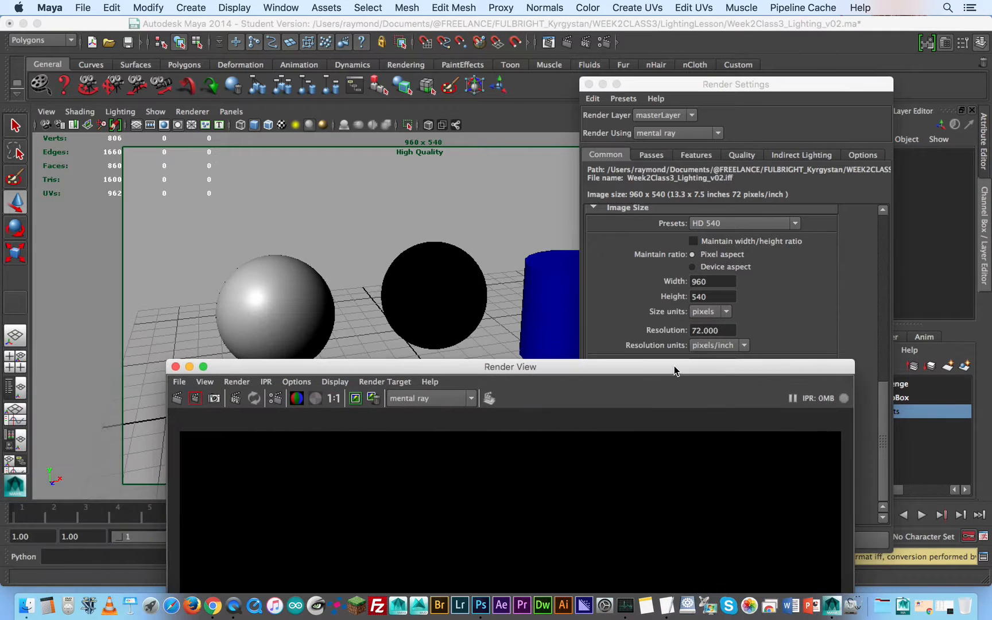
pyautogui.moveTo(503, 370); pyautogui.dragTo(474, 31)
pyautogui.click(147, 58)
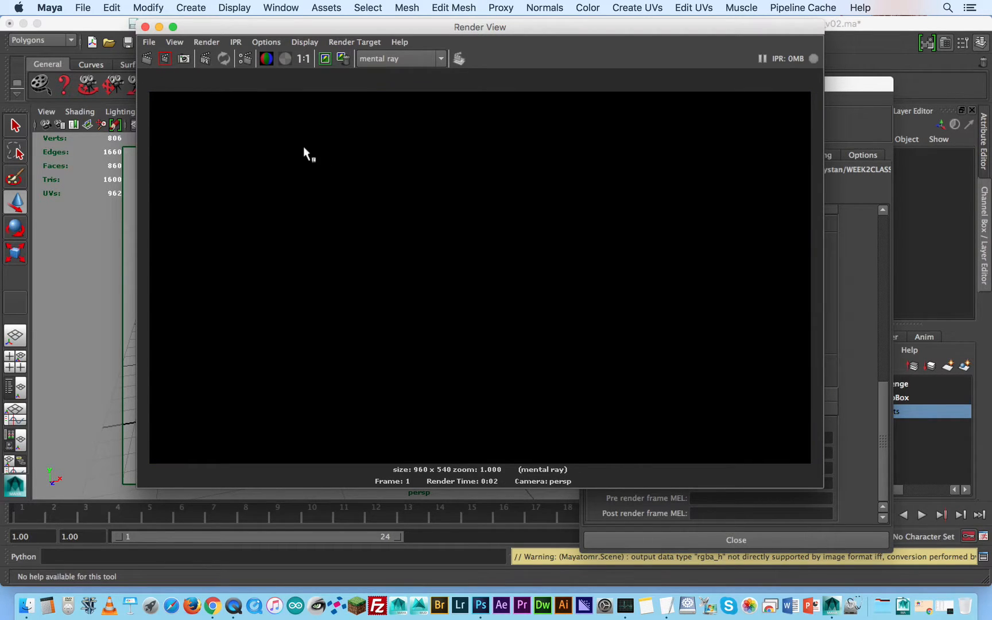
# - Compare the render's alpha channel with its RGB channels, ending on the RGB display
pyautogui.click(285, 58)
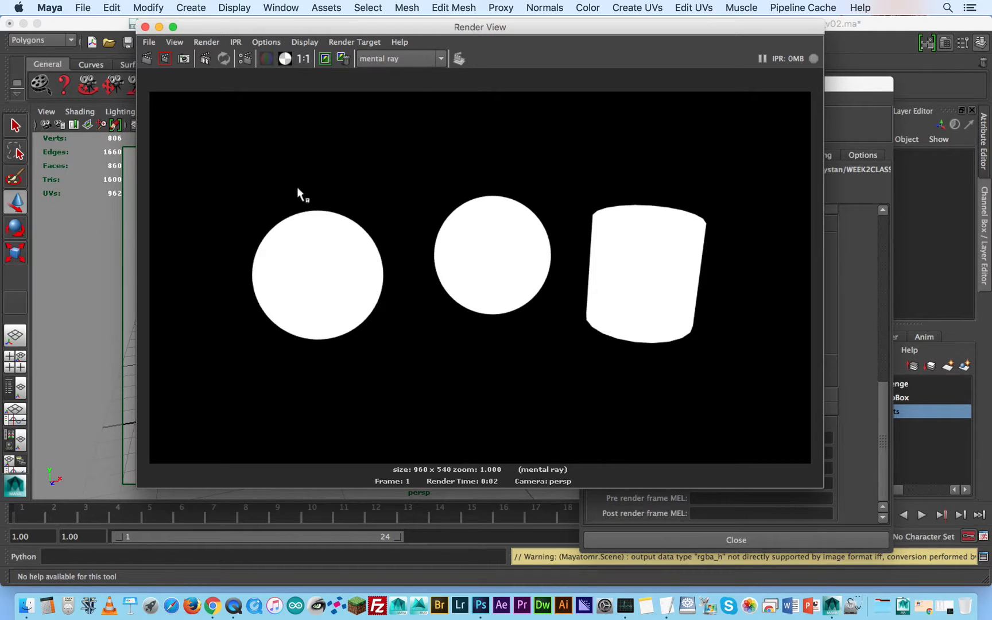
pyautogui.click(266, 58)
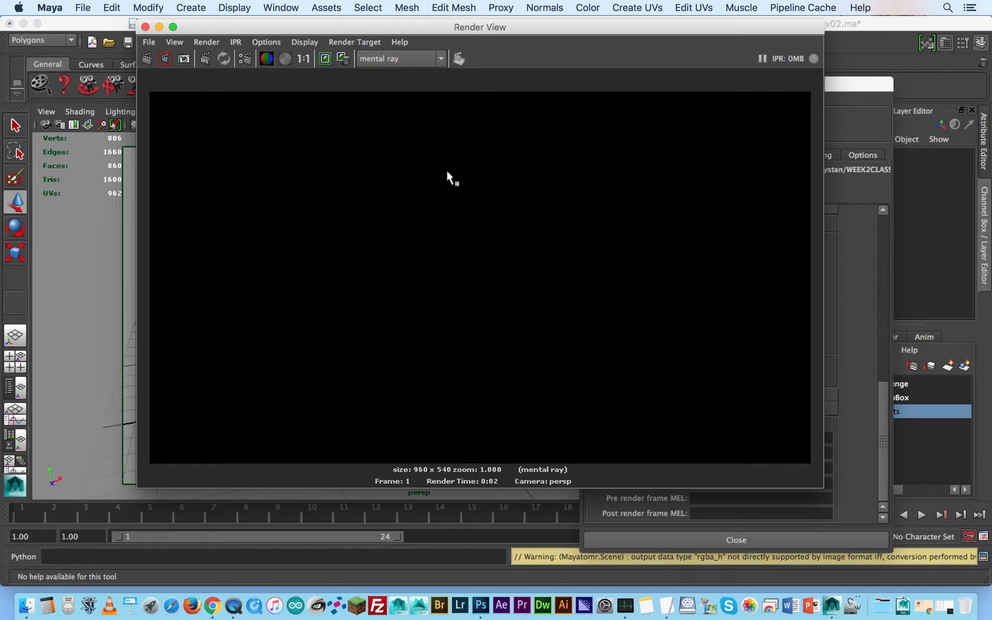
pyautogui.click(284, 58)
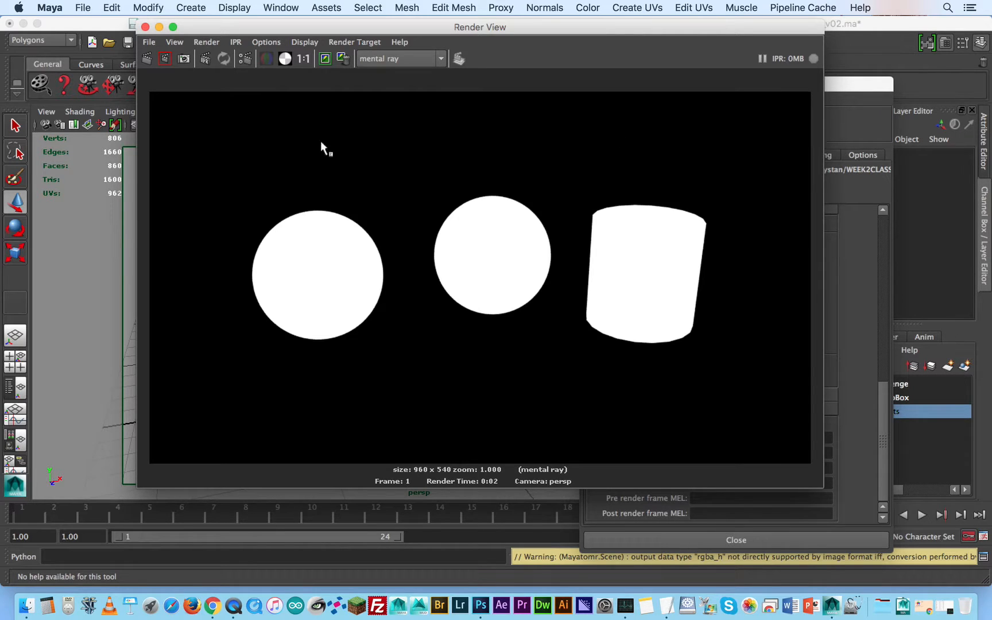
pyautogui.click(266, 58)
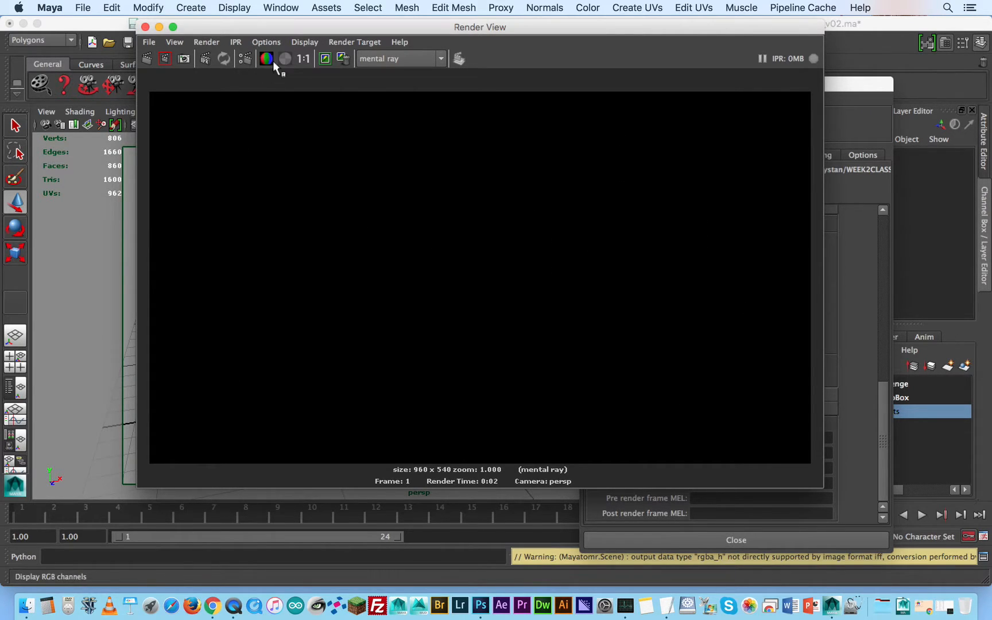
# - Close the render view and render settings and make the StudioBox layer visible again
pyautogui.moveTo(426, 35); pyautogui.dragTo(497, 77)
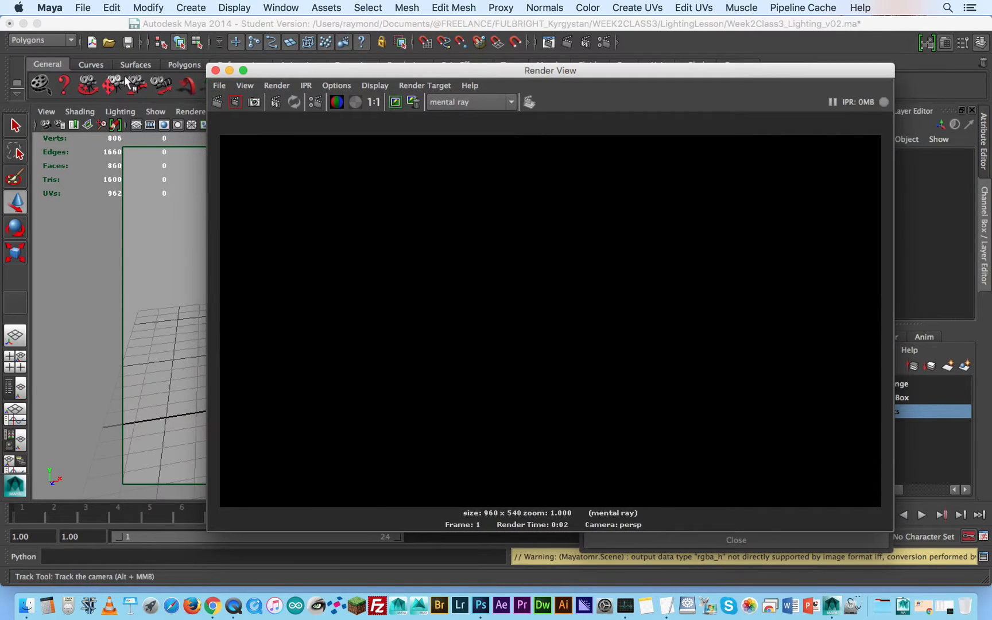
pyautogui.click(215, 70)
pyautogui.click(588, 84)
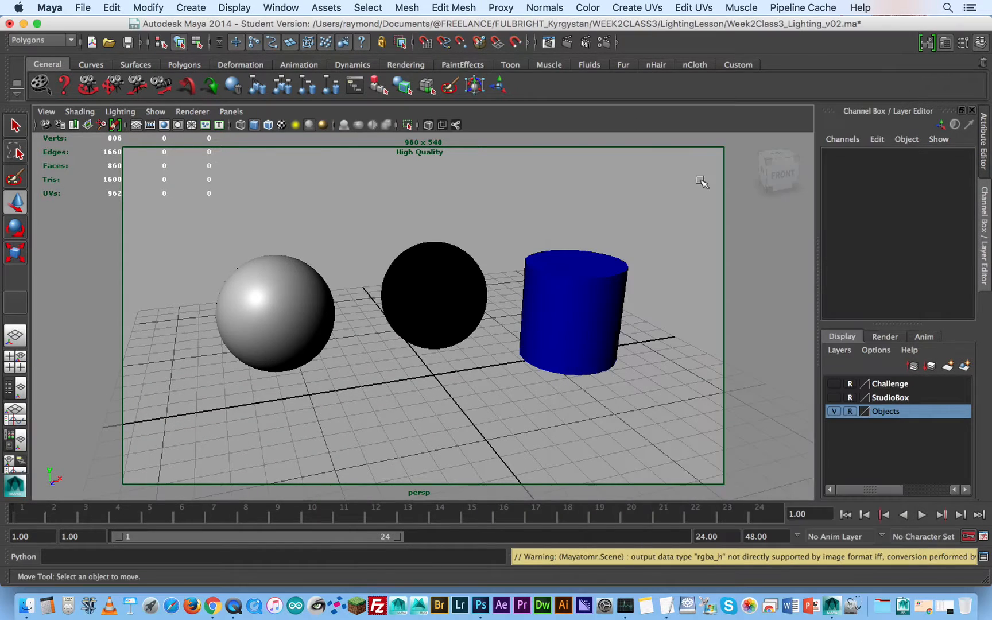
pyautogui.click(835, 397)
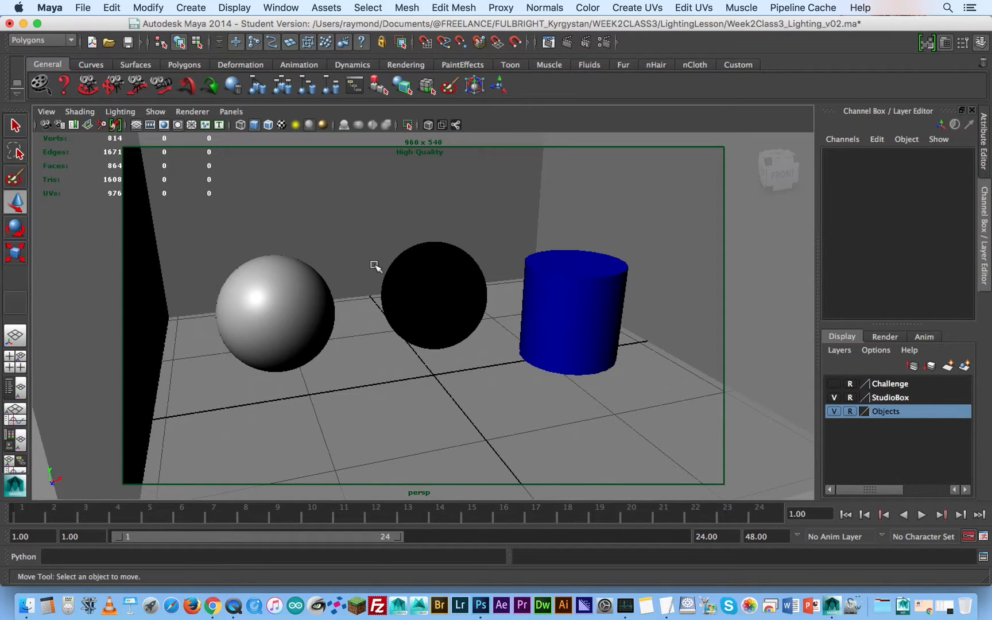
# - Create an ambient light in the scene
pyautogui.keyDown('alt'); pyautogui.moveTo(534, 294); pyautogui.dragTo(418, 329); pyautogui.keyUp('alt')
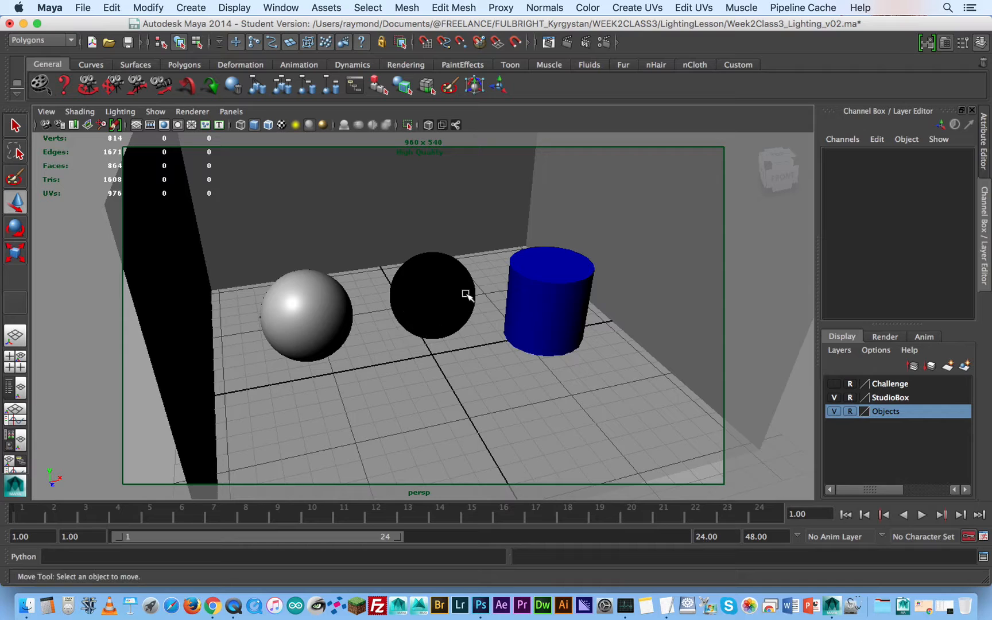
pyautogui.keyDown('alt'); pyautogui.moveTo(465, 290); pyautogui.dragTo(456, 314); pyautogui.keyUp('alt')
pyautogui.press('space')
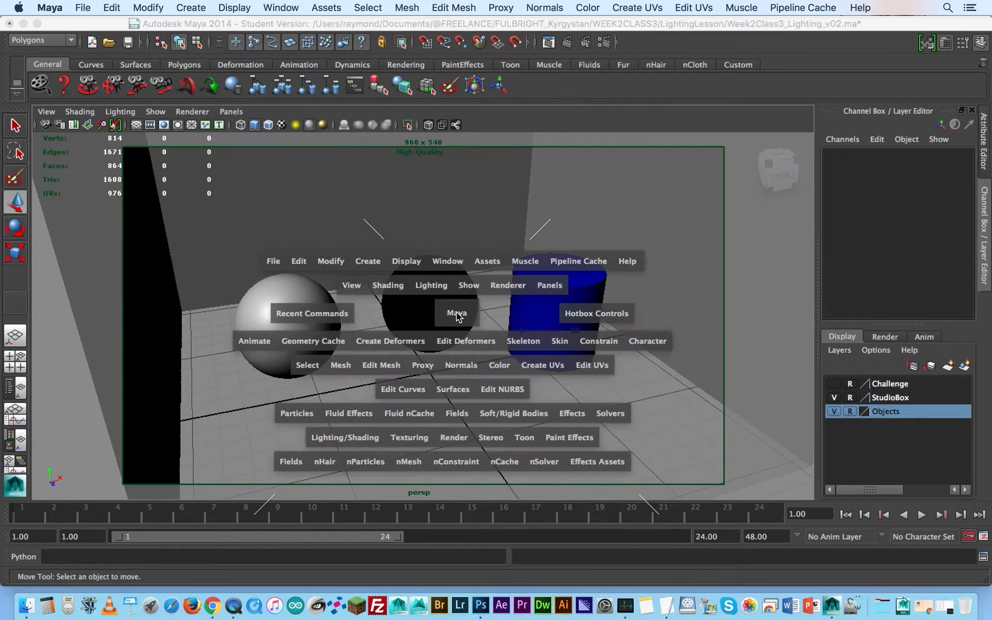
pyautogui.moveTo(372, 264); pyautogui.dragTo(547, 331)
# - Raise the ambient light to about 3.93 in Y and bring it forward to about 7.8 in Z, in front of the objects
pyautogui.moveTo(428, 339); pyautogui.dragTo(433, 279)
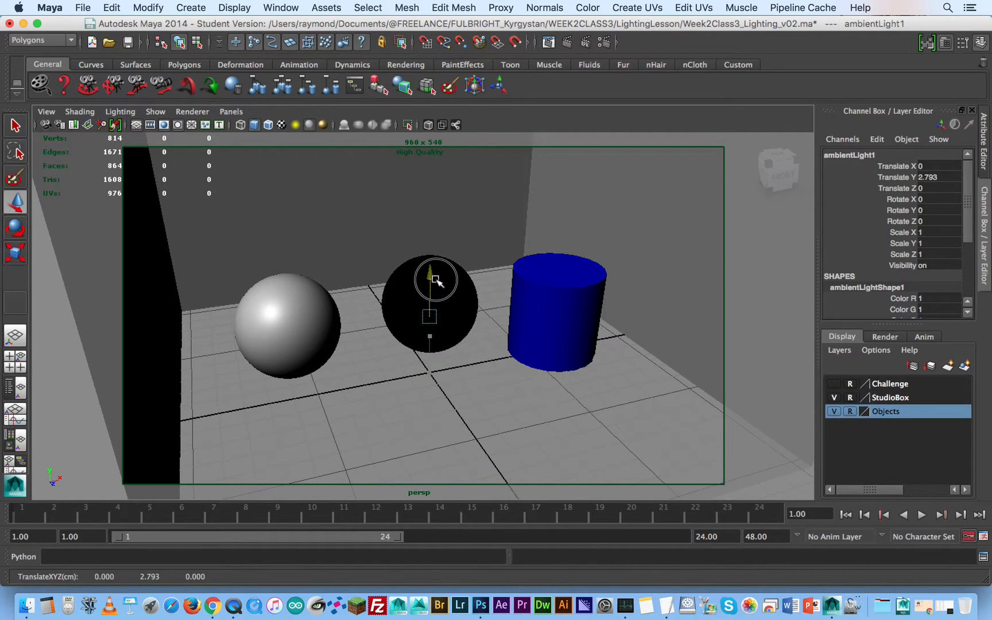
pyautogui.moveTo(450, 337); pyautogui.dragTo(514, 401)
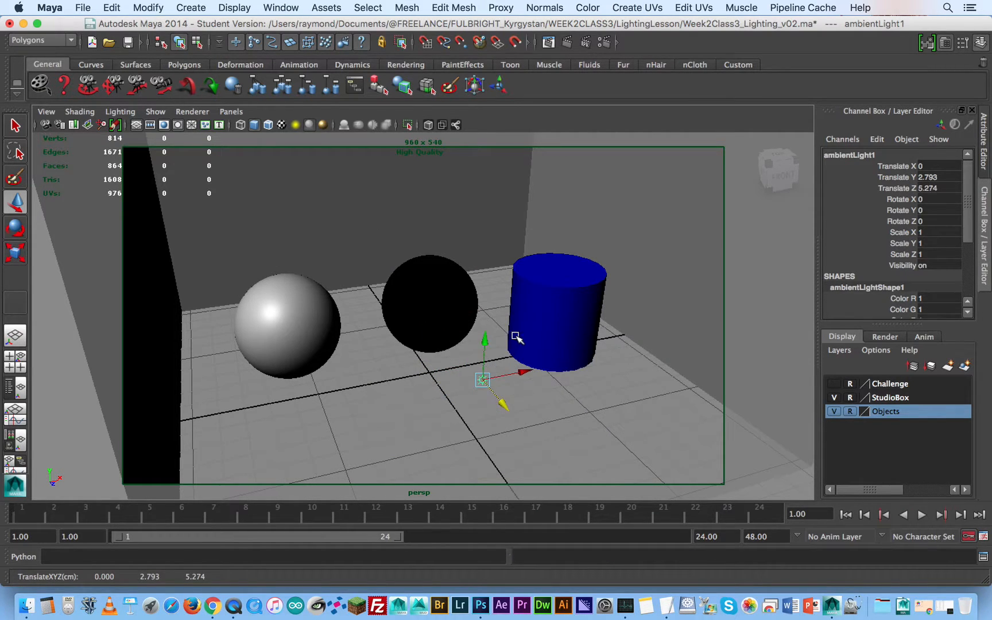
pyautogui.keyDown('alt'); pyautogui.moveTo(538, 332); pyautogui.dragTo(521, 306, button='middle'); pyautogui.keyUp('alt')
pyautogui.keyDown('alt'); pyautogui.moveTo(519, 347); pyautogui.dragTo(519, 353); pyautogui.keyUp('alt')
pyautogui.moveTo(468, 323); pyautogui.dragTo(463, 282)
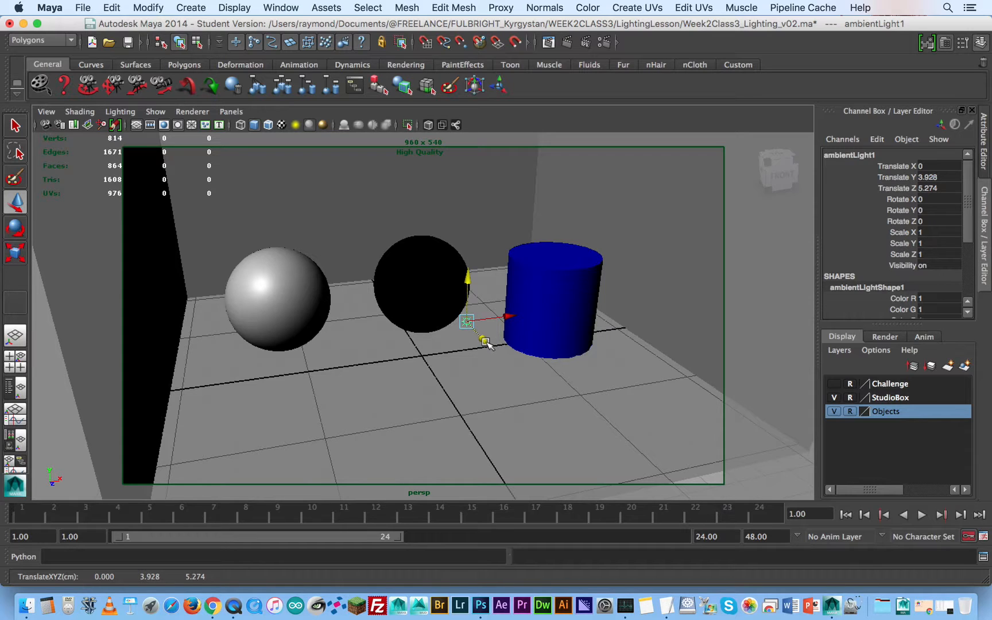
pyautogui.moveTo(484, 339); pyautogui.dragTo(514, 376)
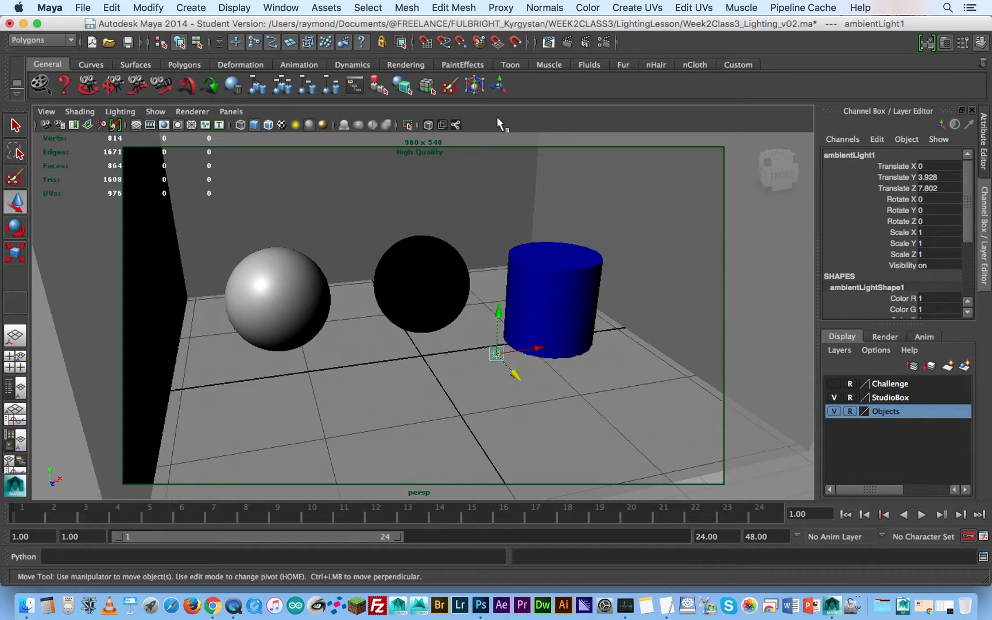
# - Render the scene lit by the ambient light and move the render clear of the light's attributes
pyautogui.click(568, 42)
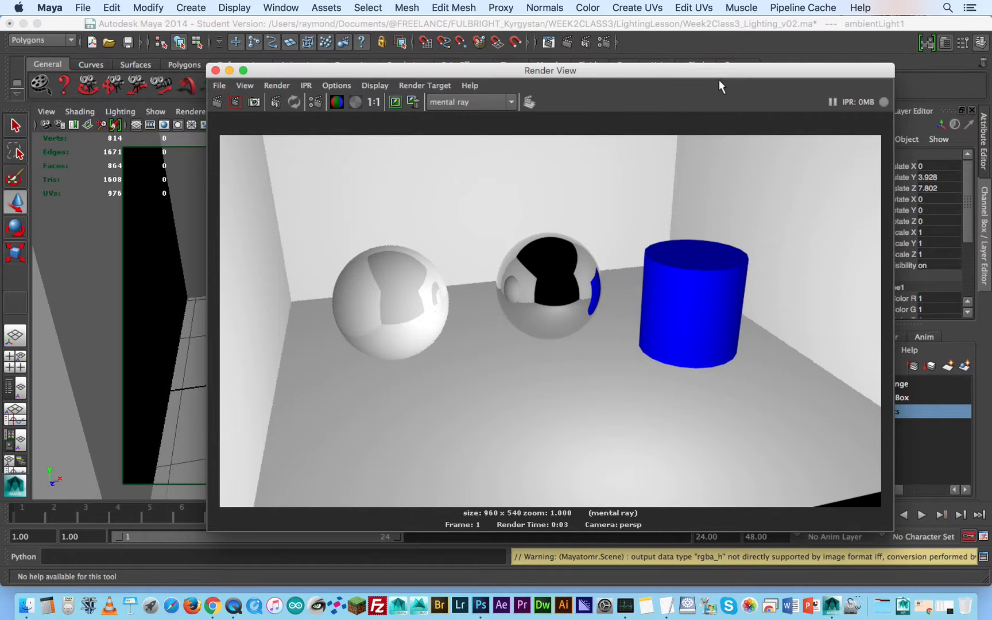
pyautogui.moveTo(729, 74); pyautogui.dragTo(571, 65)
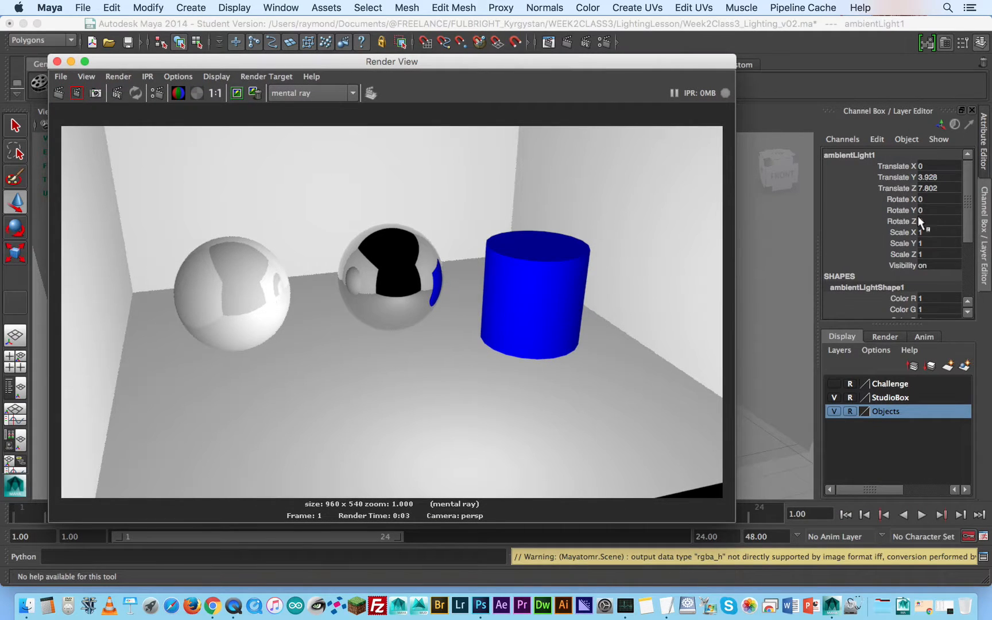
# - Lower the ambient light's intensity to about 0.696 in its shape attributes
pyautogui.click(985, 160)
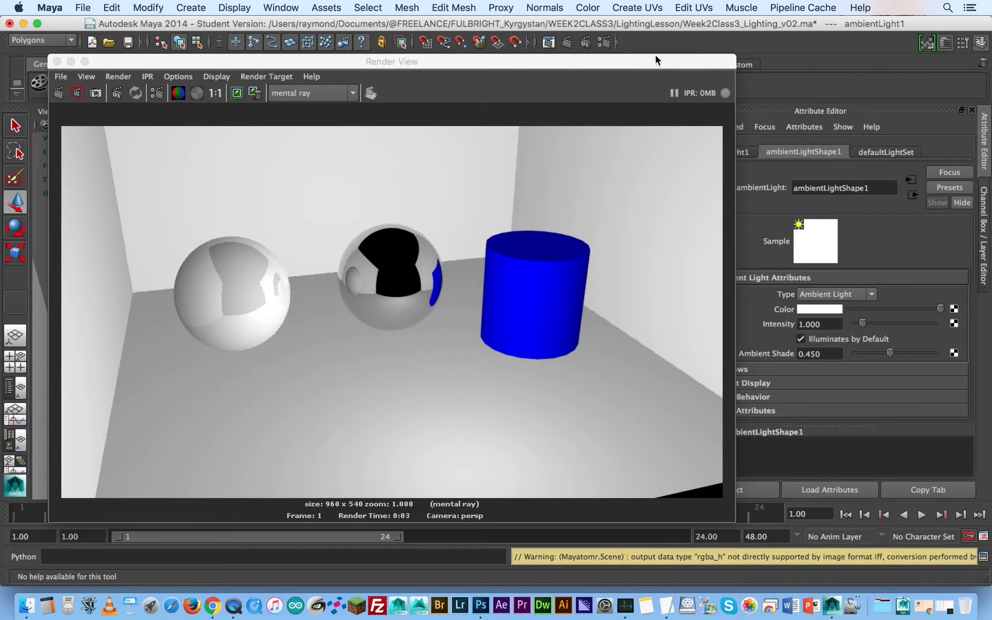
pyautogui.click(56, 61)
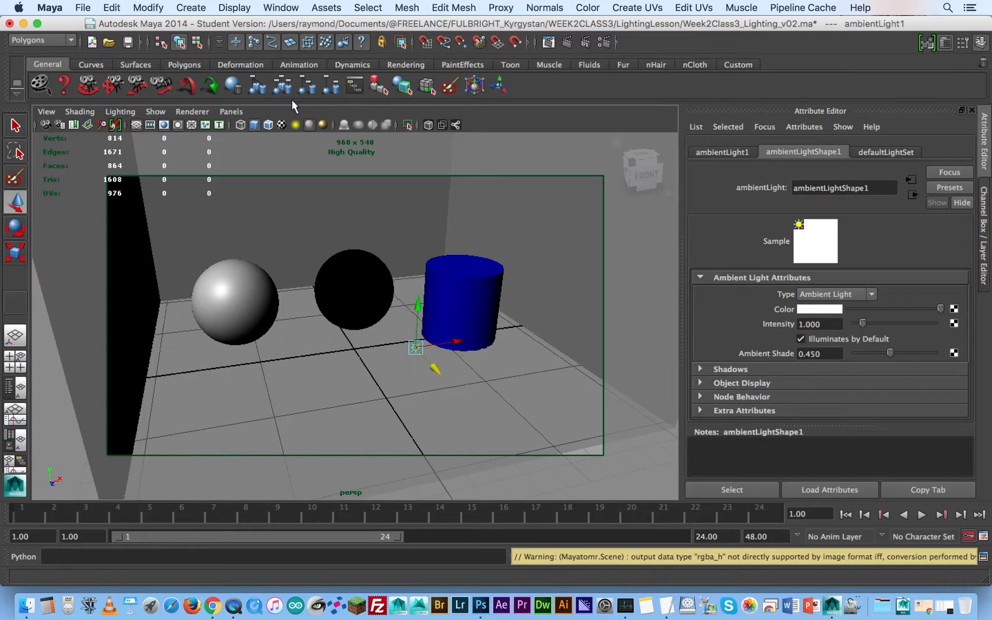
pyautogui.moveTo(863, 322); pyautogui.dragTo(860, 323)
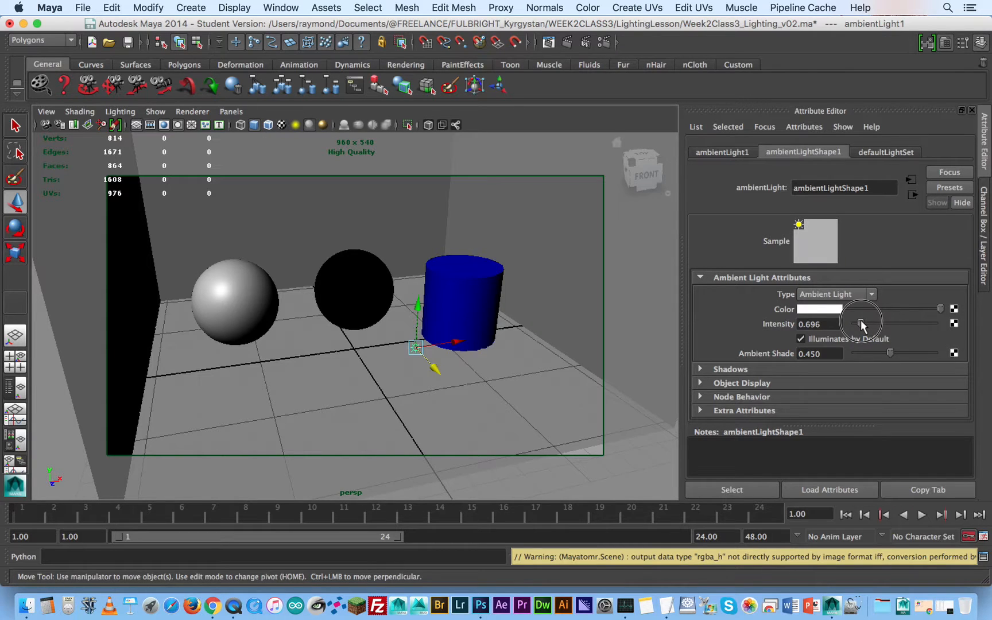
# - Reopen the last render and re-render only a tall region covering part of the grey sphere and the wall behind it
pyautogui.click(552, 43)
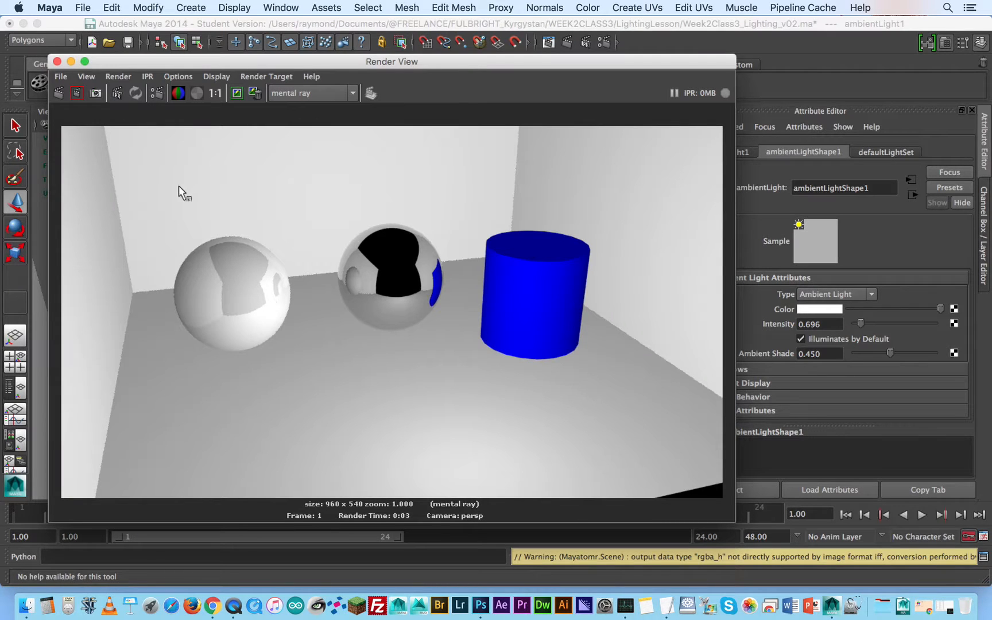
pyautogui.moveTo(129, 190); pyautogui.dragTo(243, 388)
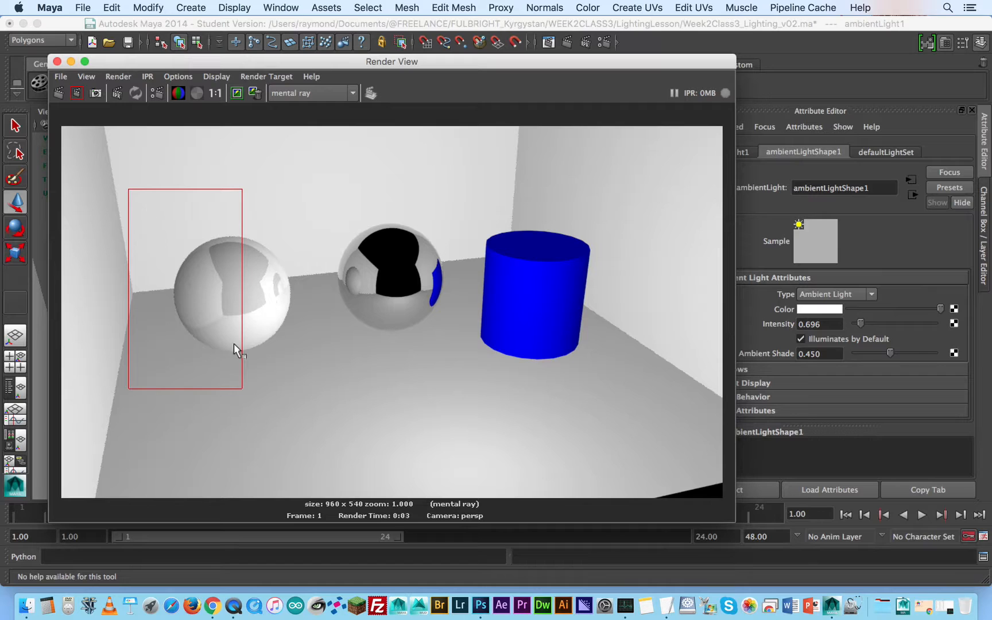
pyautogui.click(76, 93)
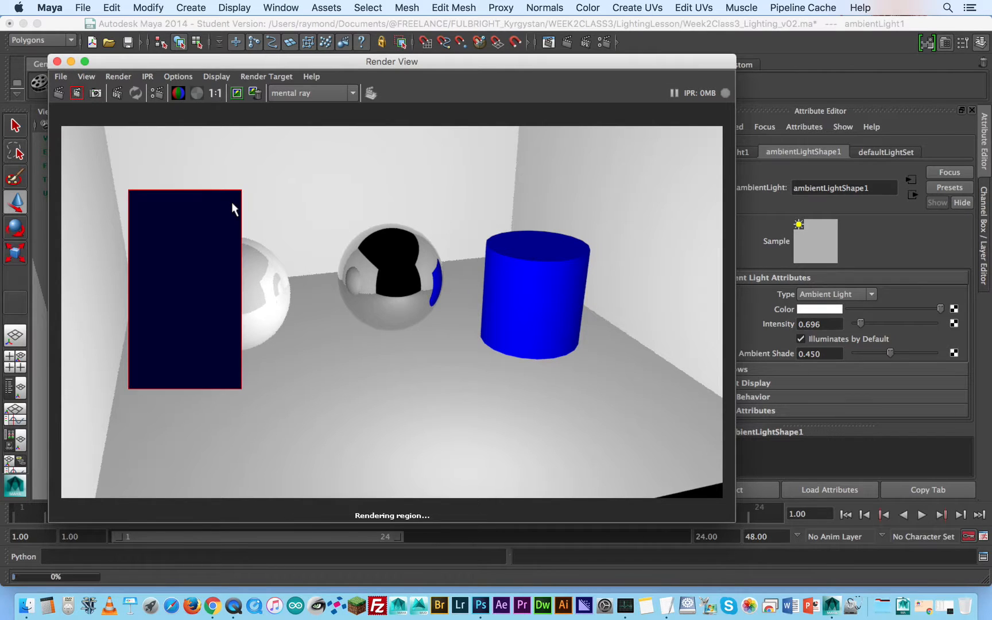
# - Set the ambient light's colour to red and re-render the whole scene
pyautogui.click(287, 214)
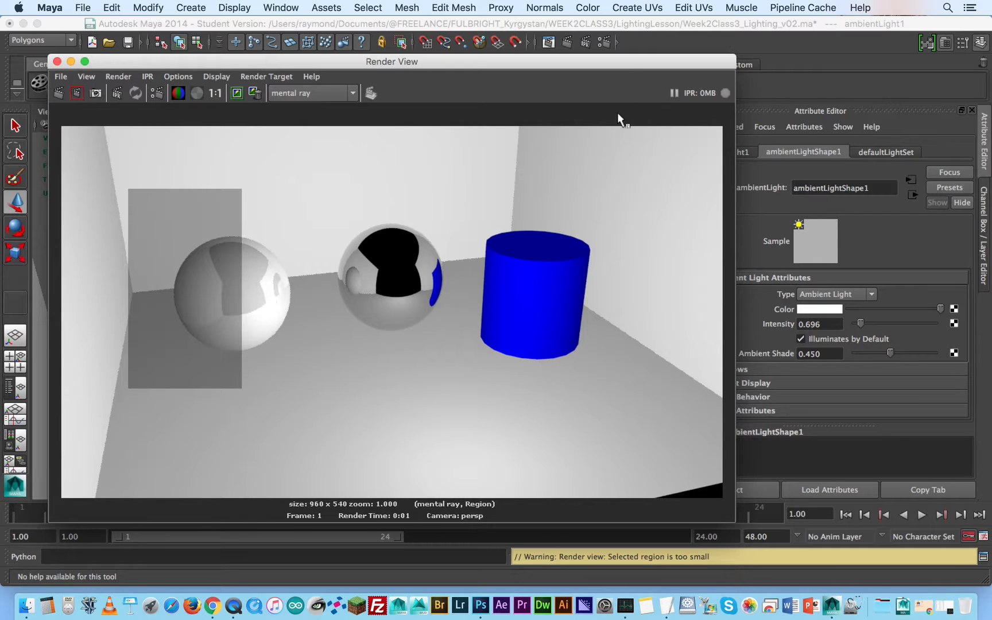
pyautogui.moveTo(631, 62); pyautogui.dragTo(605, 74)
pyautogui.click(809, 309)
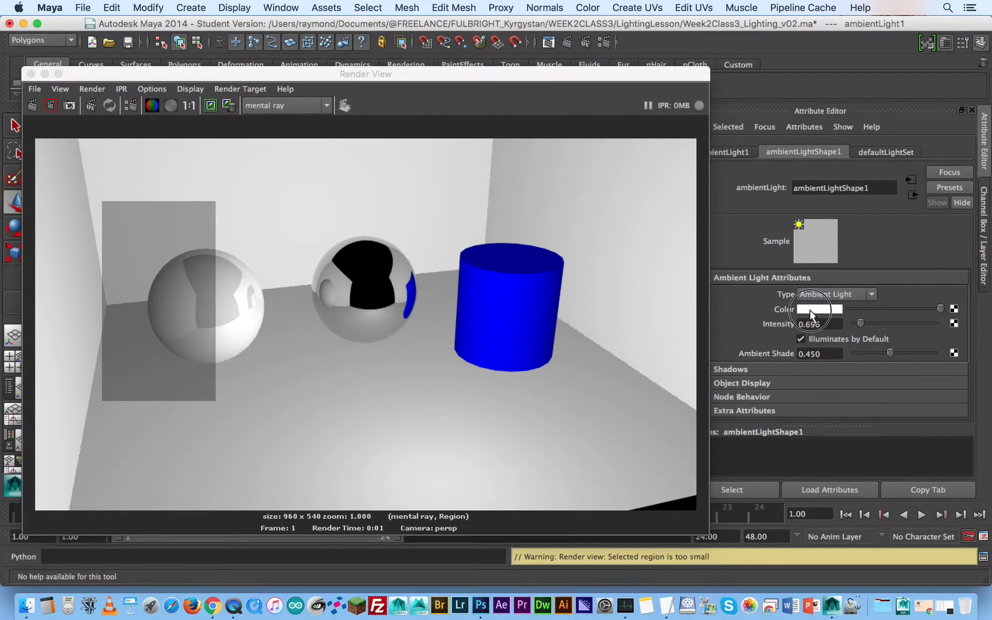
pyautogui.click(758, 276)
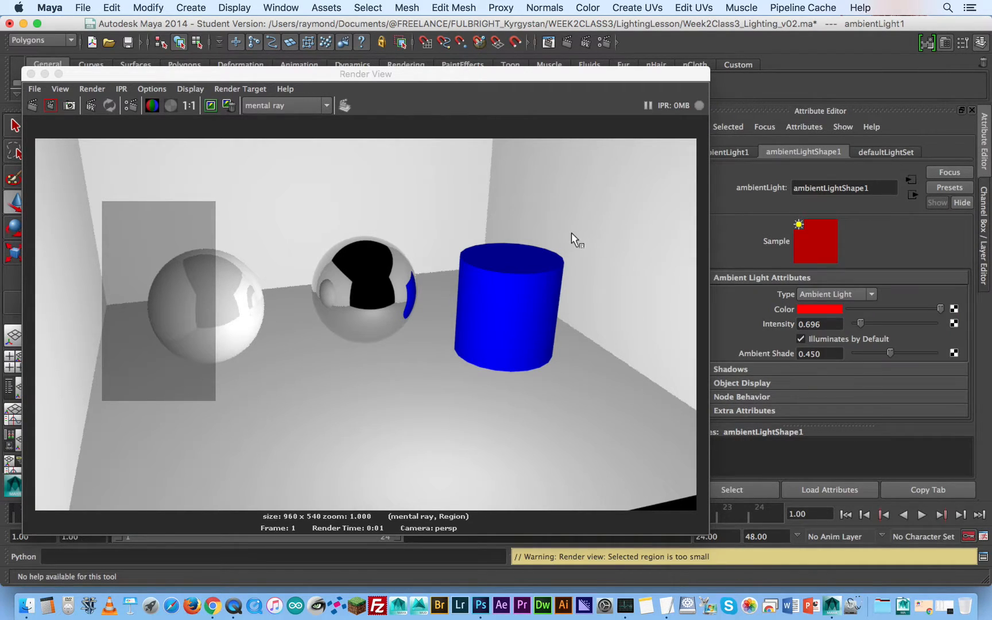
pyautogui.click(33, 106)
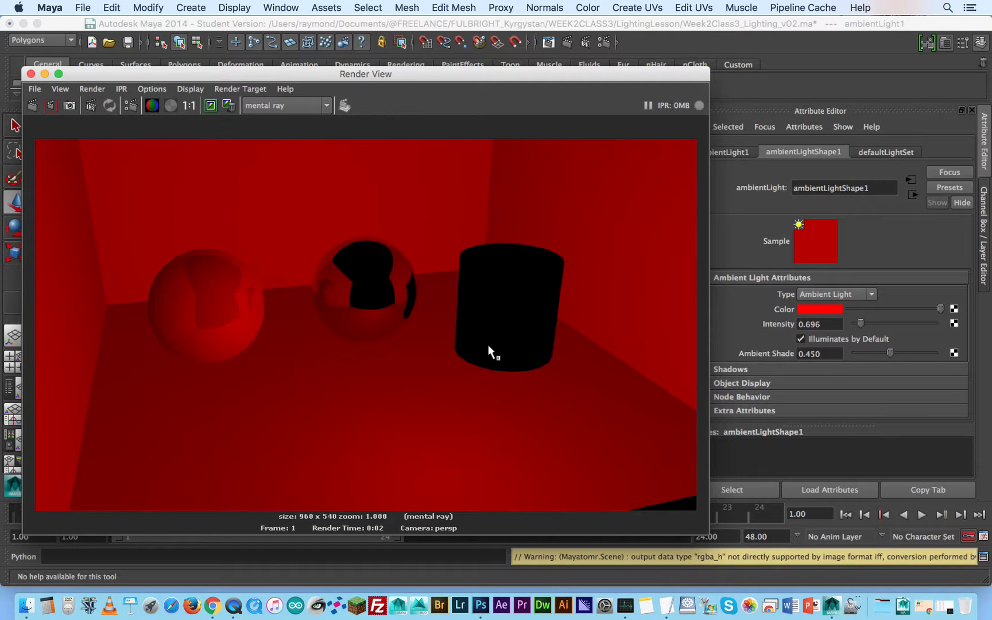
# - Change the ambient light's colour to pure blue (RGB 0, 0, 1) and re-render the scene
pyautogui.moveTo(579, 76)
pyautogui.mouseDown()
pyautogui.moveTo(532, 72)
pyautogui.moveTo(576, 65)
pyautogui.mouseUp()
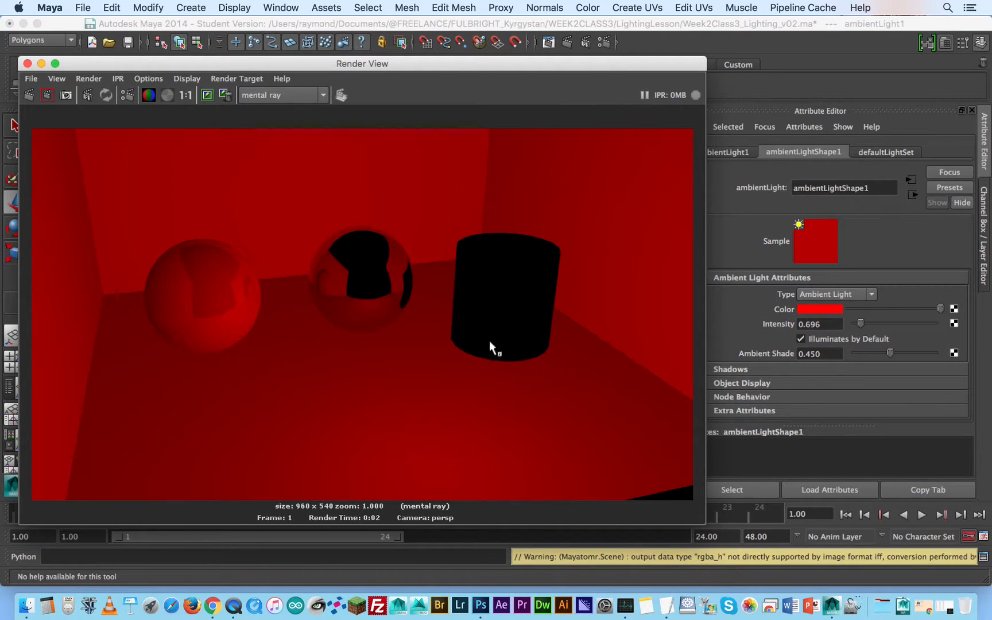
pyautogui.click(815, 313)
pyautogui.click(815, 313)
pyautogui.click(750, 299)
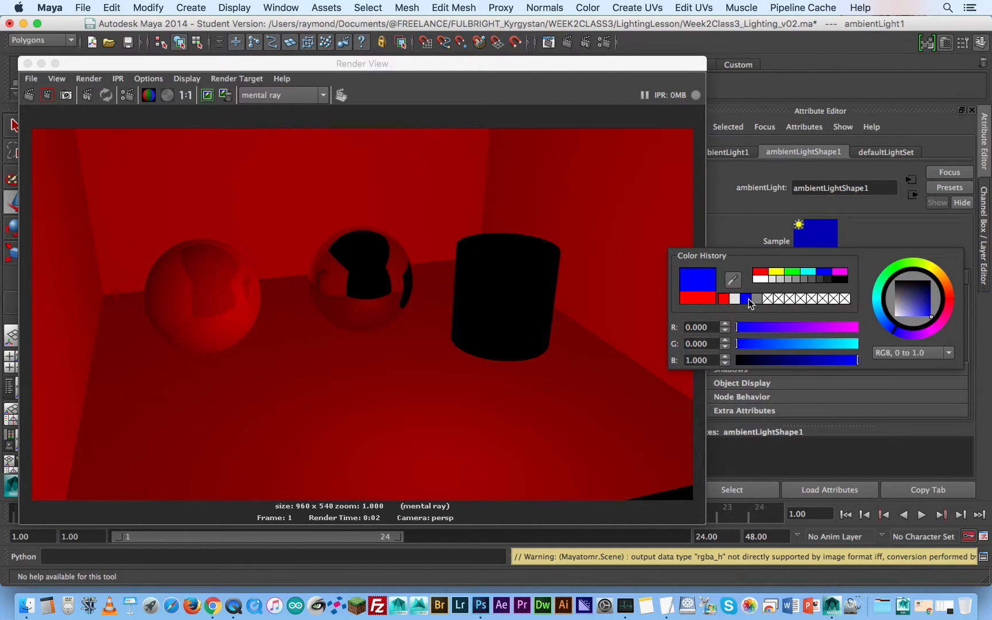
pyautogui.click(34, 93)
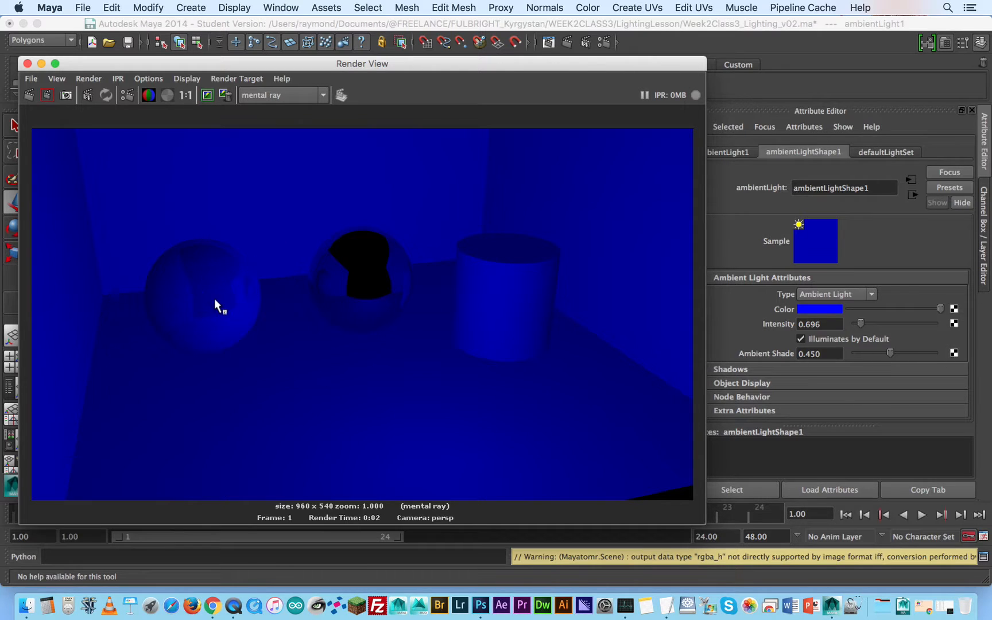
# - View the additive colour mixing diagram in Chrome, and back in Maya re-render the scene with the ambient light coloured green
pyautogui.click(928, 604)
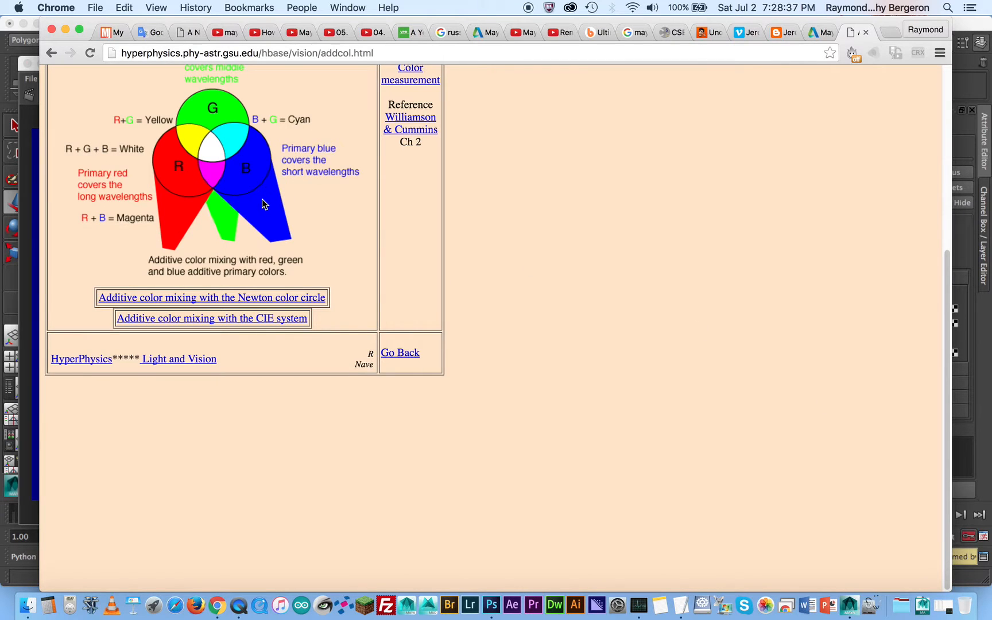
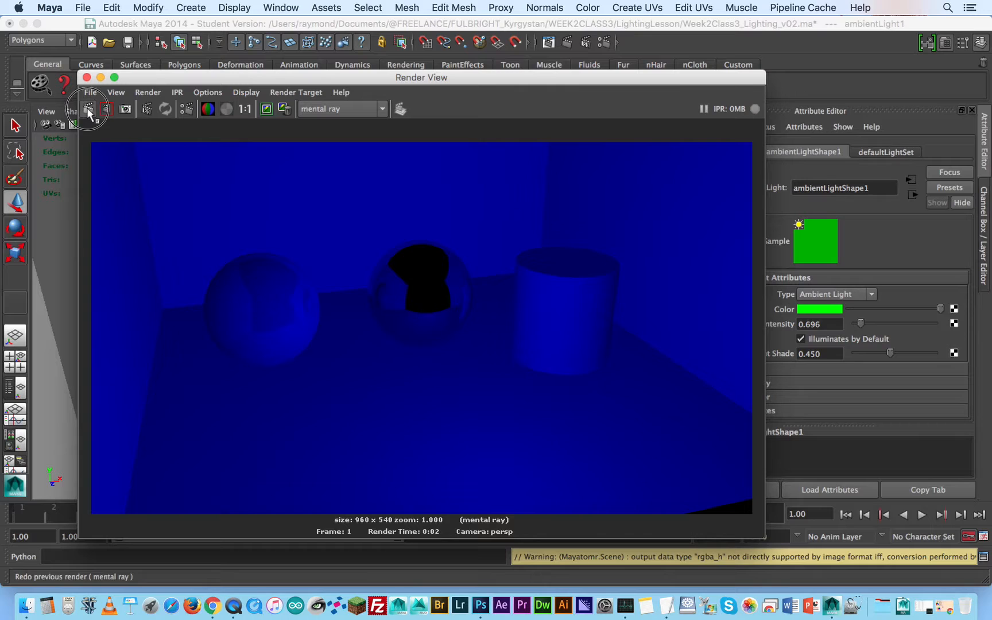
pyautogui.click(88, 109)
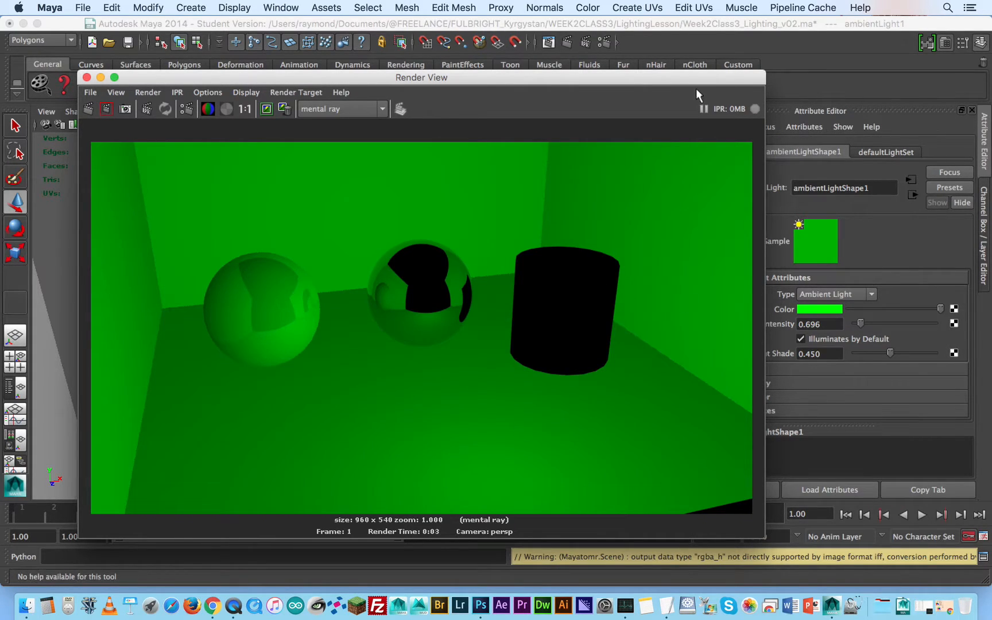
# - Shift the ambient light's colour to violet, about RGB 0.688, 0, 1, and re-render the scene
pyautogui.moveTo(696, 77); pyautogui.dragTo(665, 63)
pyautogui.click(835, 313)
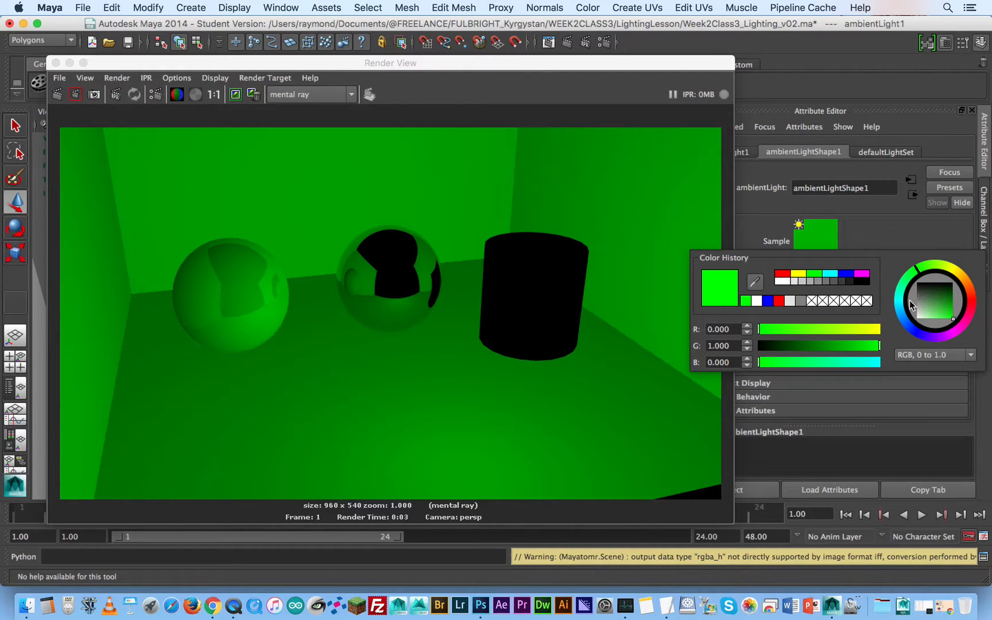
pyautogui.moveTo(931, 341); pyautogui.dragTo(917, 338)
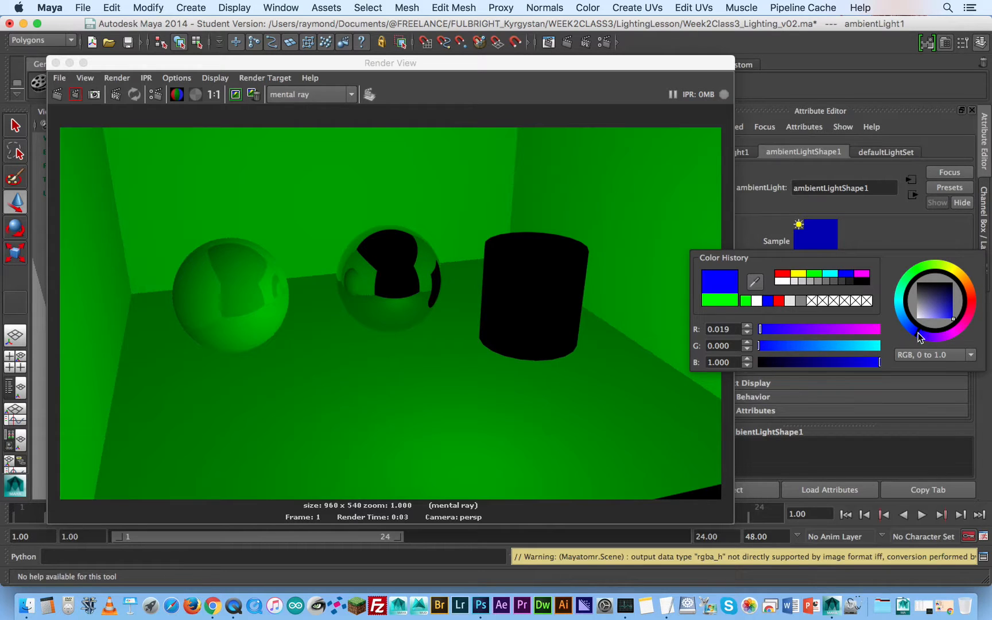
pyautogui.click(928, 341)
pyautogui.moveTo(928, 341); pyautogui.dragTo(937, 346)
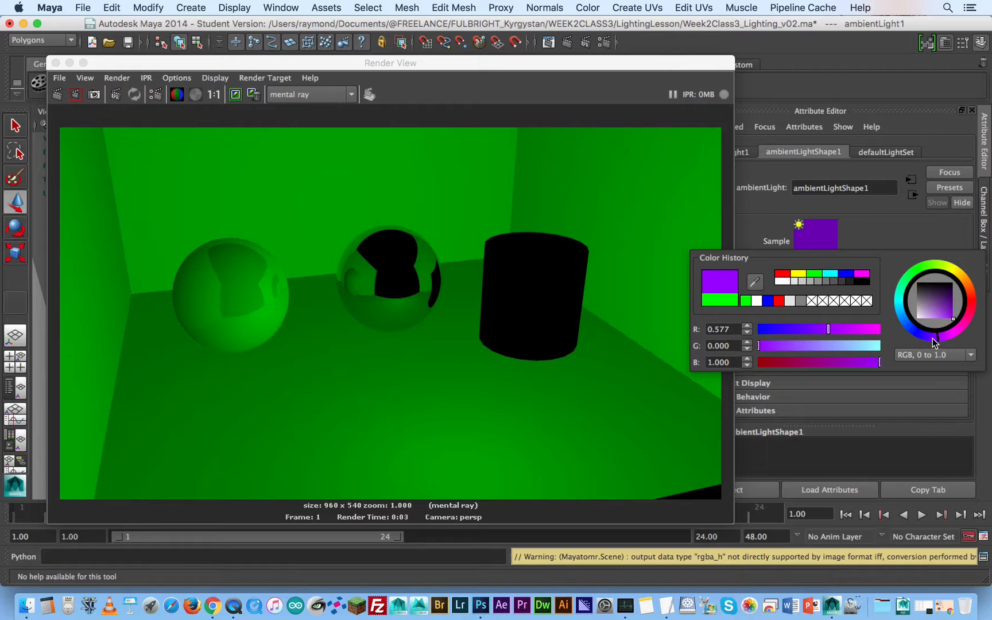
pyautogui.click(57, 95)
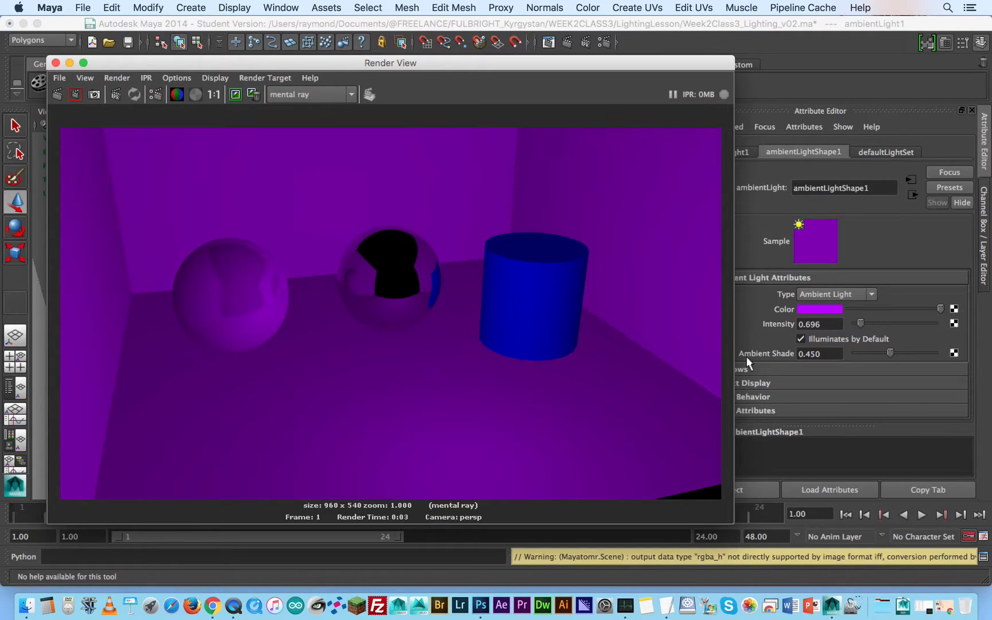
# - Restore the ambient light's colour to white and re-render the scene at intensity 0.696
pyautogui.click(826, 313)
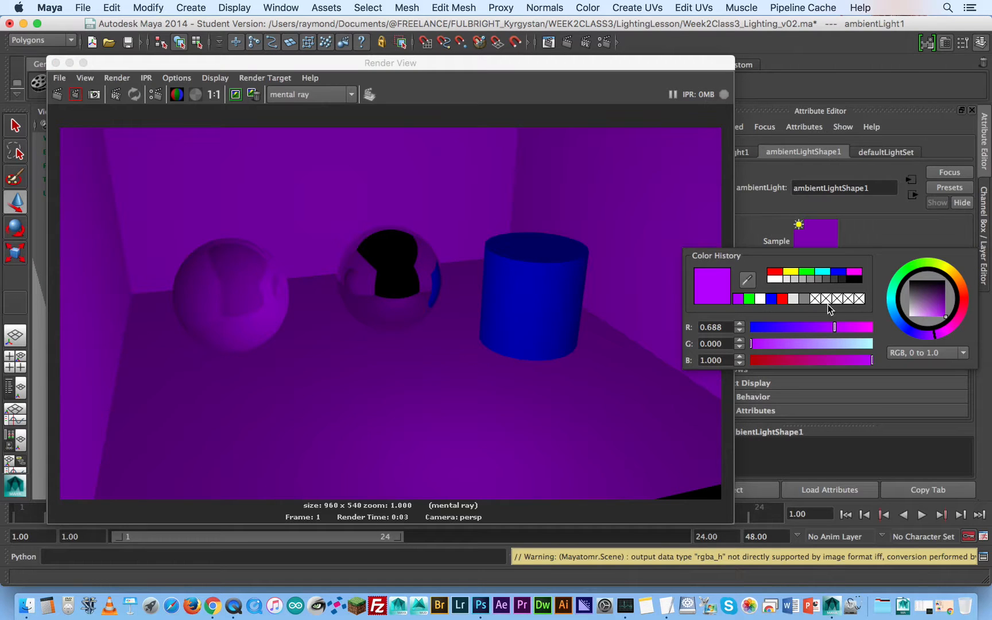
pyautogui.click(775, 279)
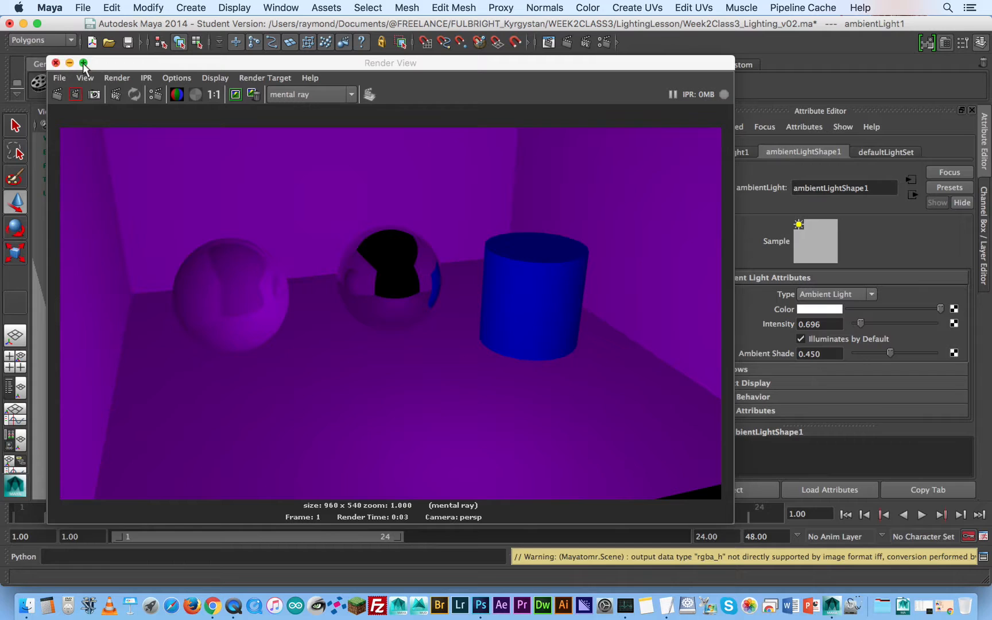
pyautogui.click(57, 94)
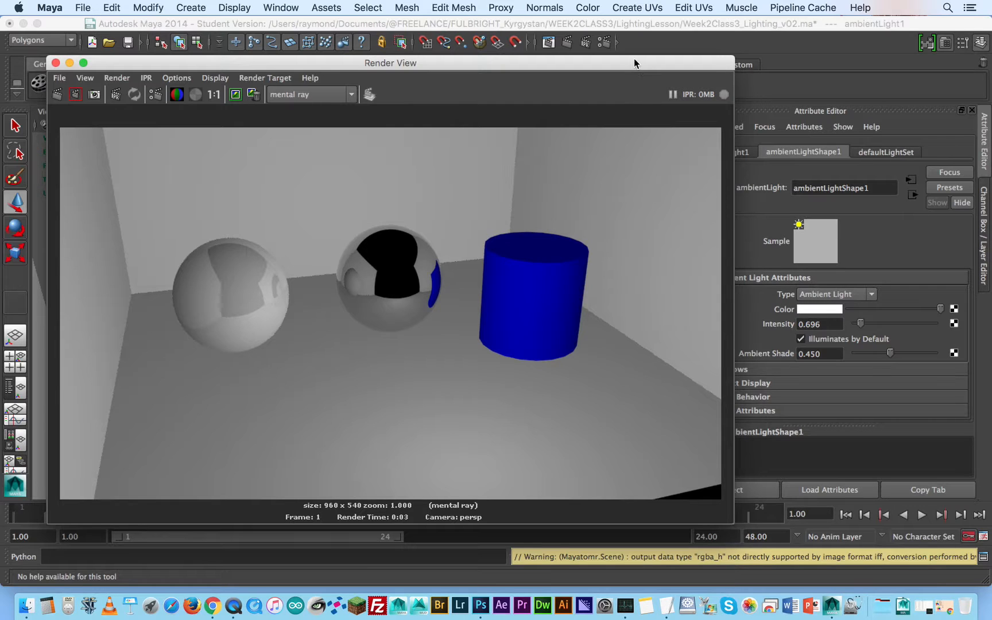
pyautogui.moveTo(638, 62); pyautogui.dragTo(615, 44)
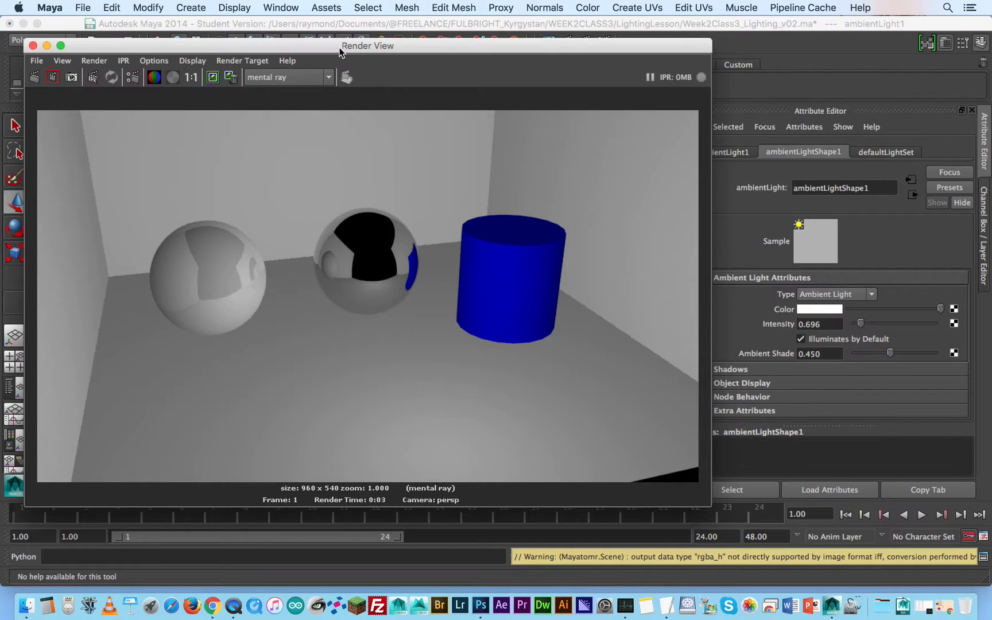
# - Move the render clear of the viewport and delete the ambient light in front of the objects
pyautogui.moveTo(340, 50); pyautogui.dragTo(460, 434)
pyautogui.click(416, 347)
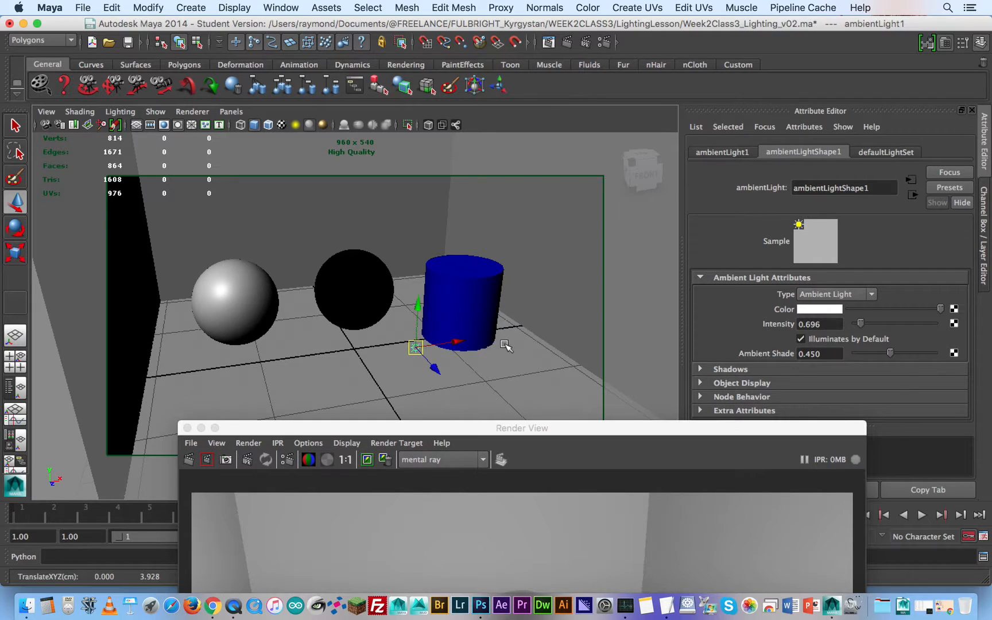
pyautogui.click(505, 345)
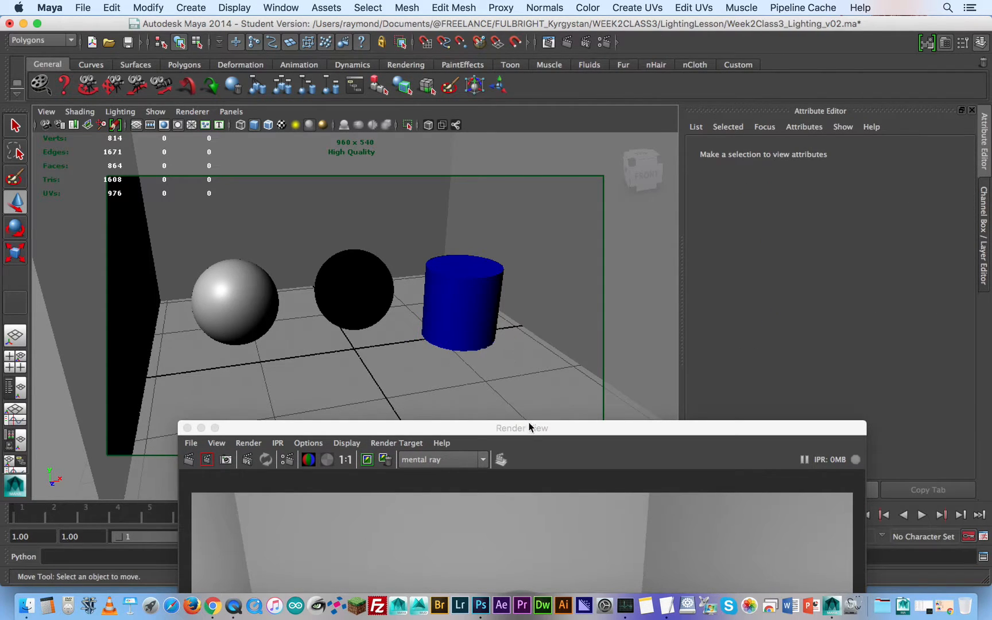
# - Create a point light and place it in front of the objects at about 3.51 in Y and 4.97 in Z
pyautogui.moveTo(554, 429); pyautogui.dragTo(536, 457)
pyautogui.press('space')
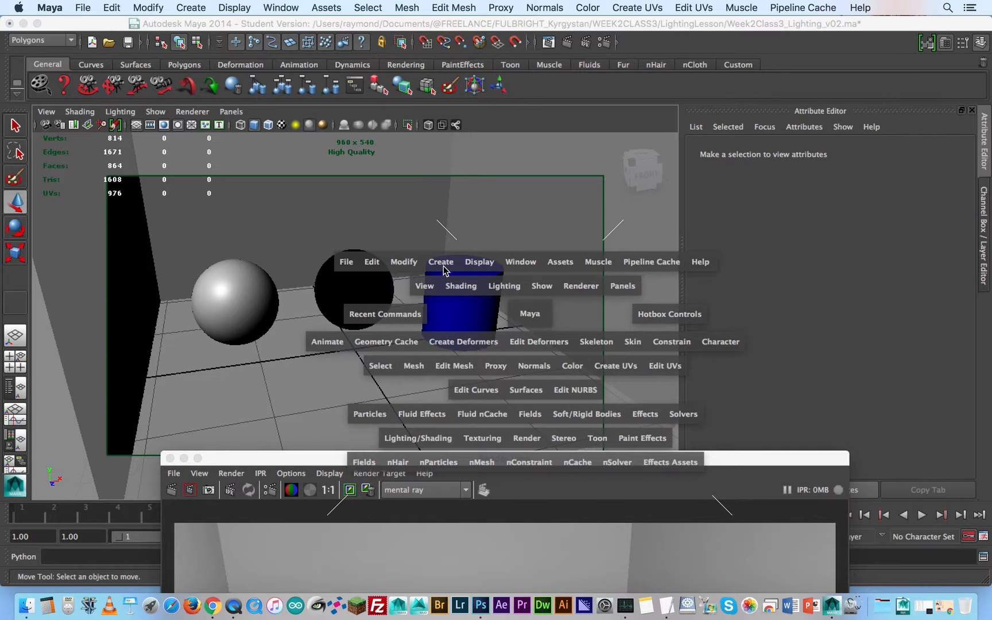
pyautogui.moveTo(441, 262); pyautogui.dragTo(608, 357)
pyautogui.moveTo(354, 306); pyautogui.dragTo(405, 359)
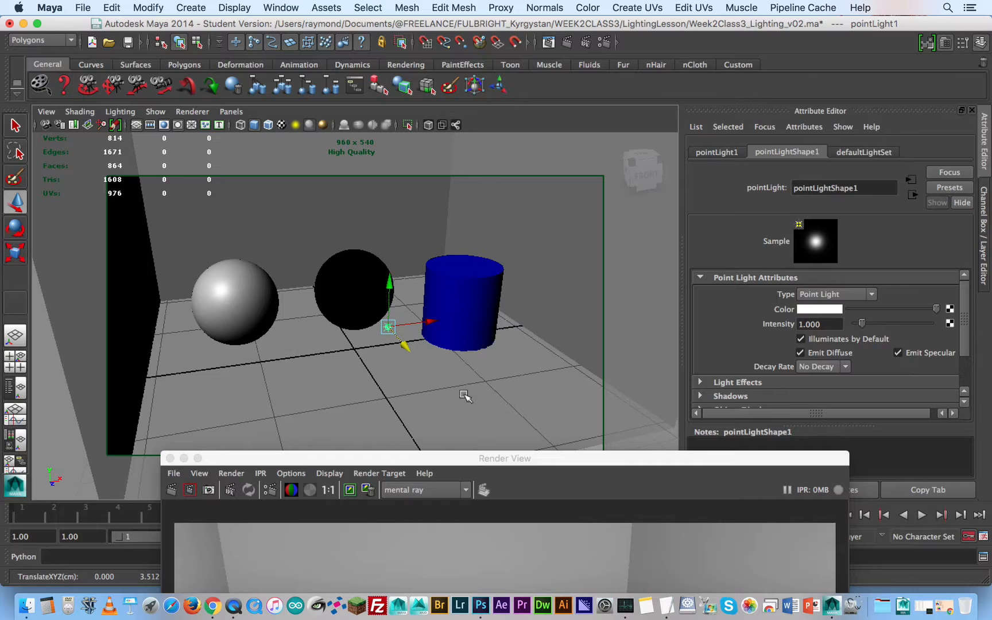
# - Look through the point light's shape attributes and render the scene lit only by this light
pyautogui.click(568, 463)
pyautogui.moveTo(568, 463); pyautogui.dragTo(472, 83)
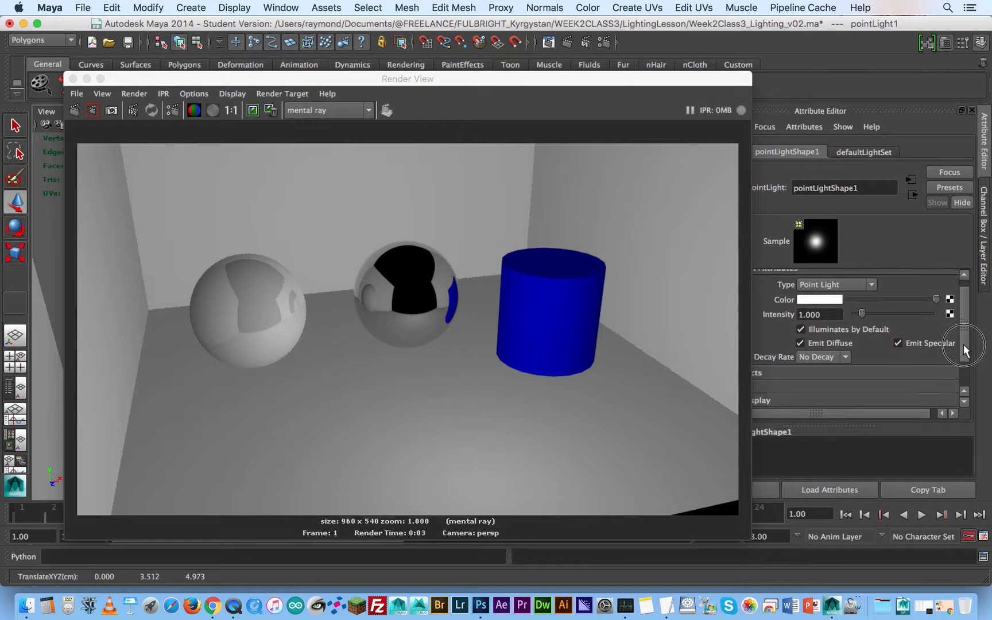
pyautogui.scroll(-3, 964, 344)
pyautogui.moveTo(690, 80); pyautogui.dragTo(633, 63)
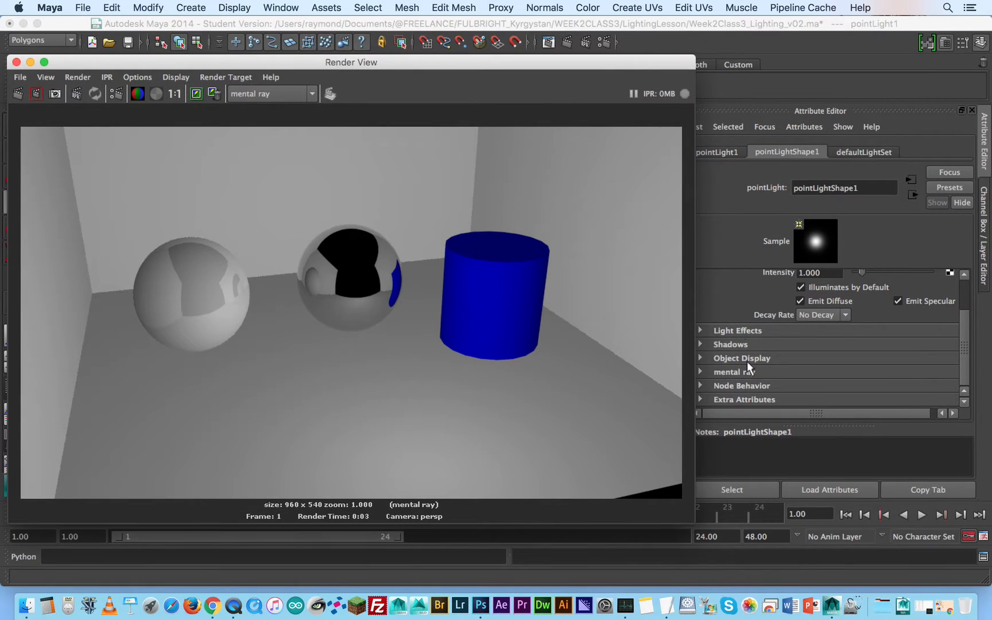
pyautogui.moveTo(322, 65); pyautogui.dragTo(363, 47)
pyautogui.click(58, 77)
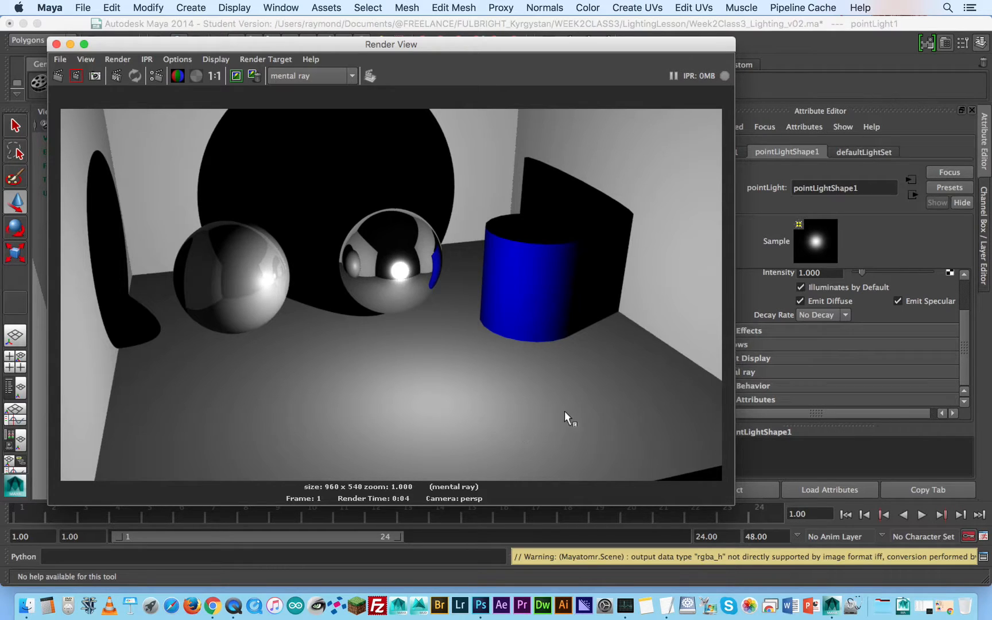
# - Raise the point light well above the spheres and cylinder and re-render the scene
pyautogui.click(751, 304)
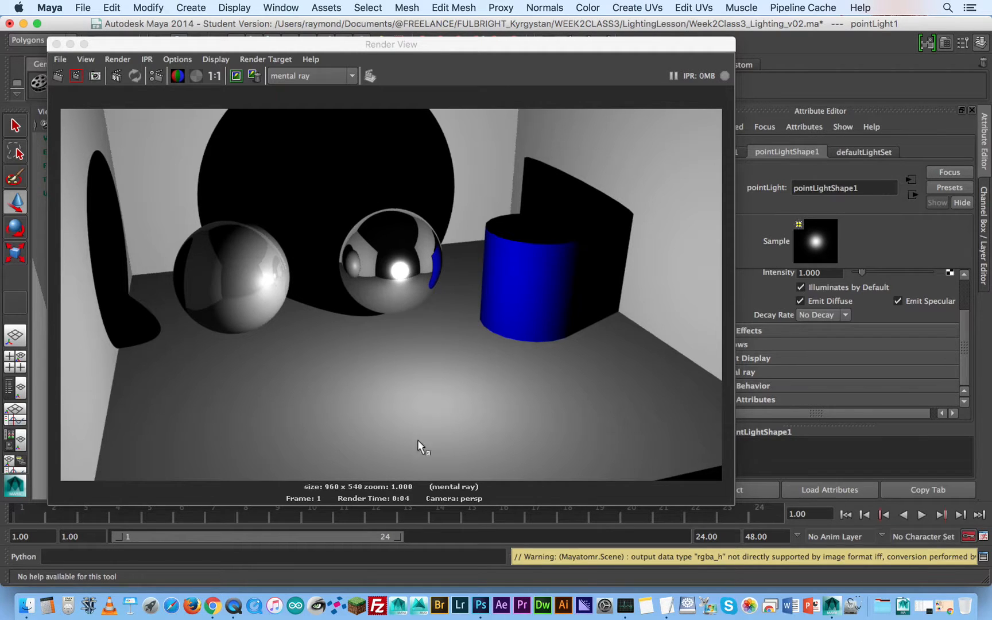
pyautogui.moveTo(501, 45); pyautogui.dragTo(563, 339)
pyautogui.click(392, 220)
pyautogui.moveTo(392, 220); pyautogui.dragTo(393, 162)
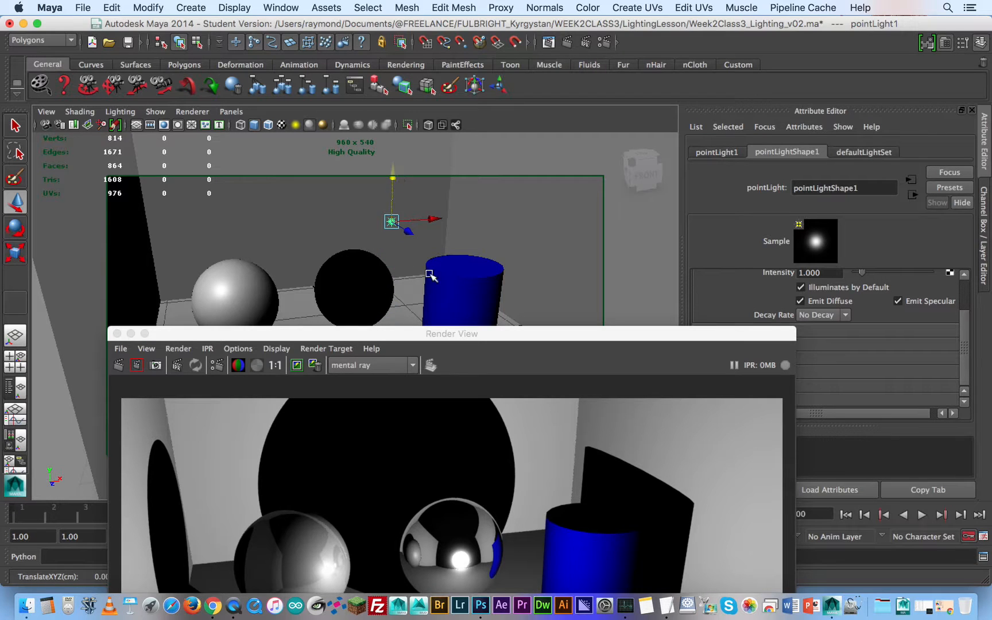
pyautogui.moveTo(469, 336); pyautogui.dragTo(458, 92)
pyautogui.click(122, 126)
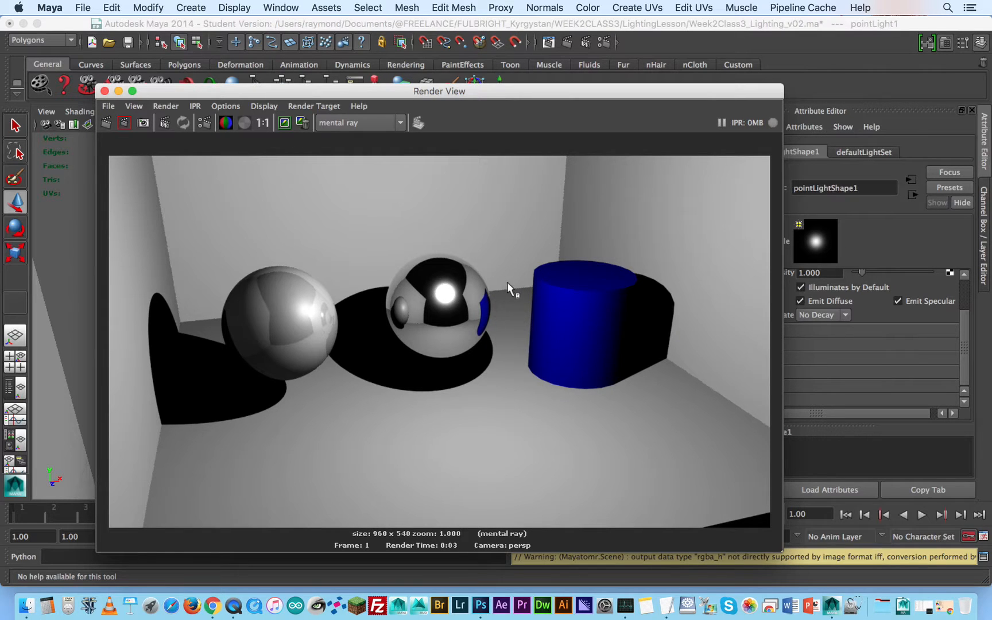
# - Increase the point light's intensity to about 2.936 and re-render the scene
pyautogui.moveTo(504, 91); pyautogui.dragTo(458, 294)
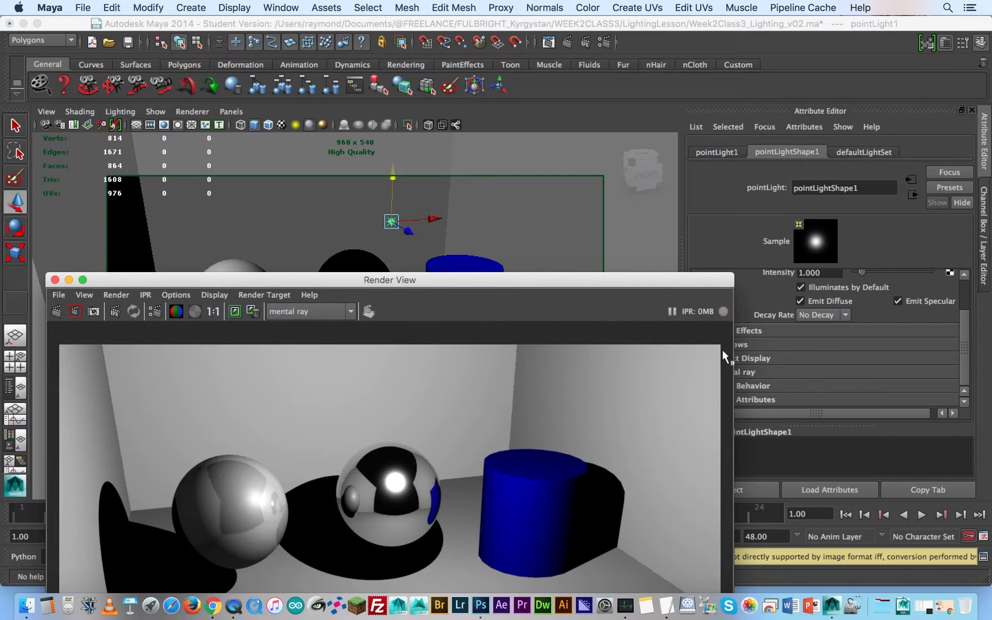
pyautogui.click(774, 313)
pyautogui.scroll(3, 752, 296)
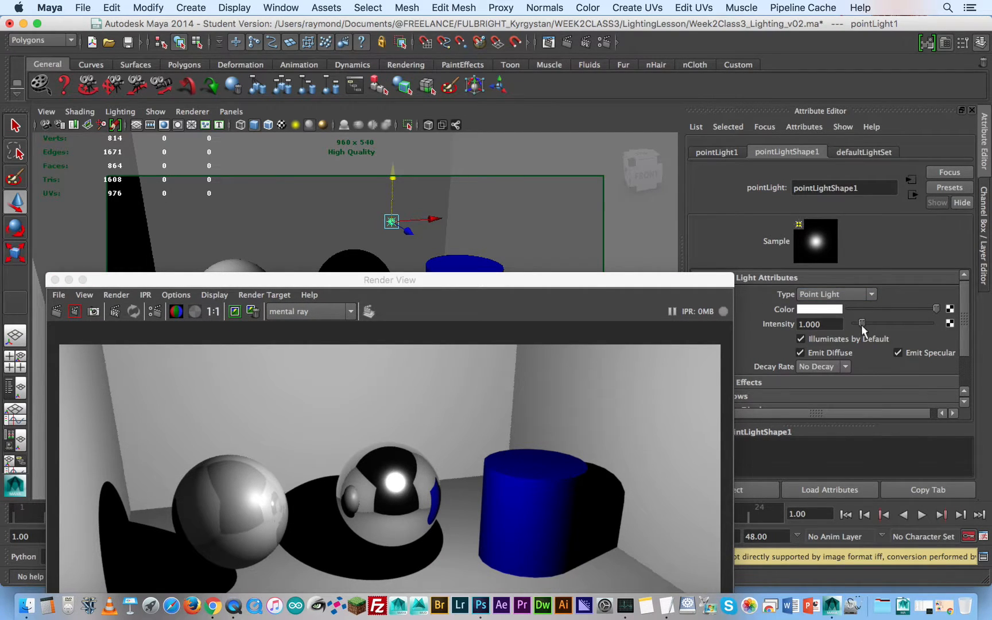
pyautogui.moveTo(861, 325); pyautogui.dragTo(876, 323)
pyautogui.moveTo(580, 285); pyautogui.dragTo(617, 71)
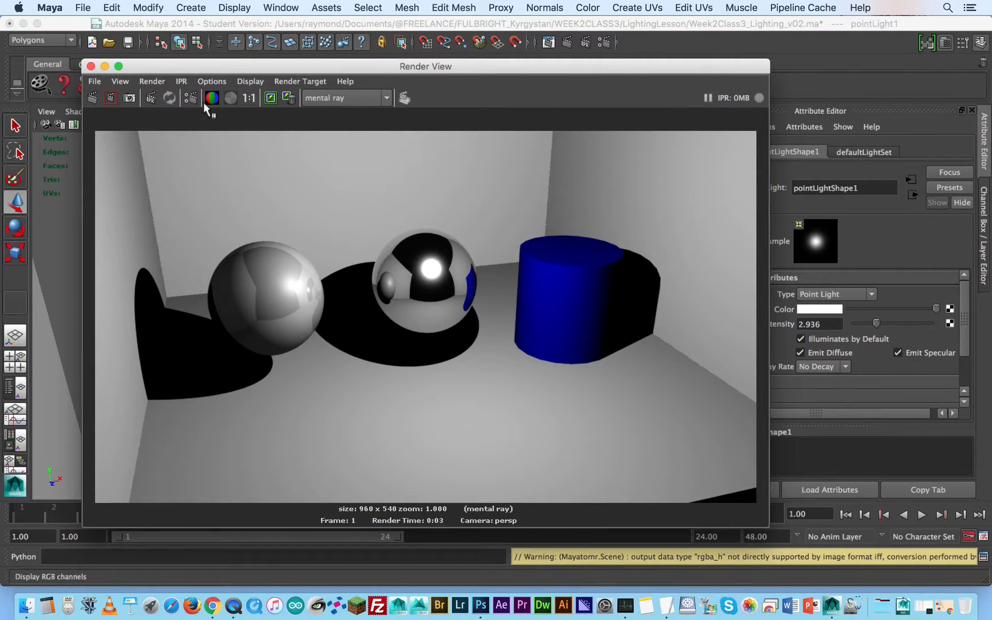
pyautogui.click(92, 99)
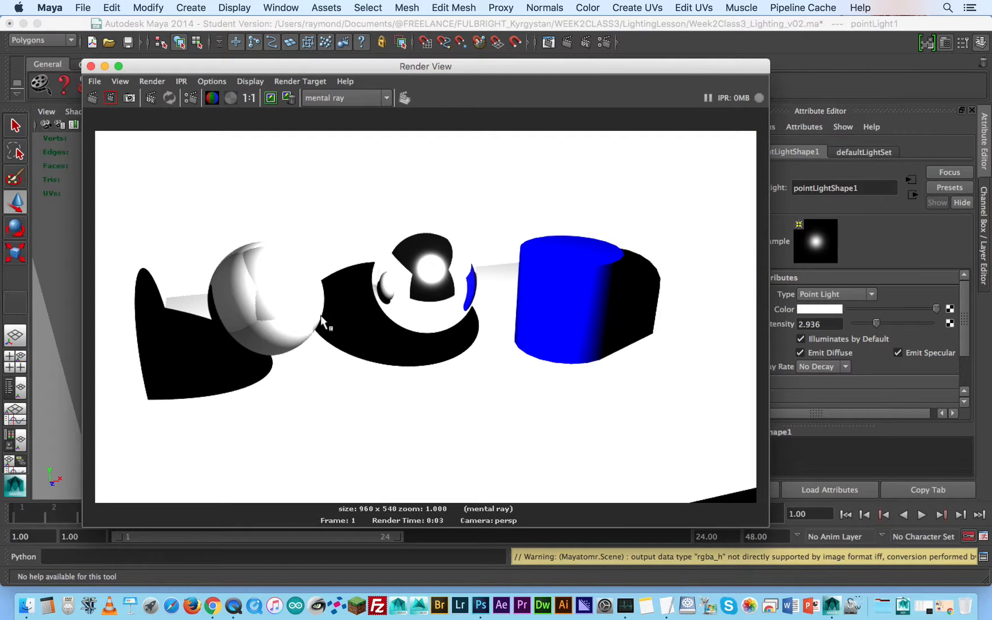
# - Lower the point light's intensity to about 0.826, keeping the render clear of its attributes
pyautogui.moveTo(563, 73)
pyautogui.mouseDown()
pyautogui.moveTo(529, 315)
pyautogui.moveTo(547, 392)
pyautogui.moveTo(553, 87)
pyautogui.mouseUp()
pyautogui.moveTo(876, 323); pyautogui.dragTo(861, 323)
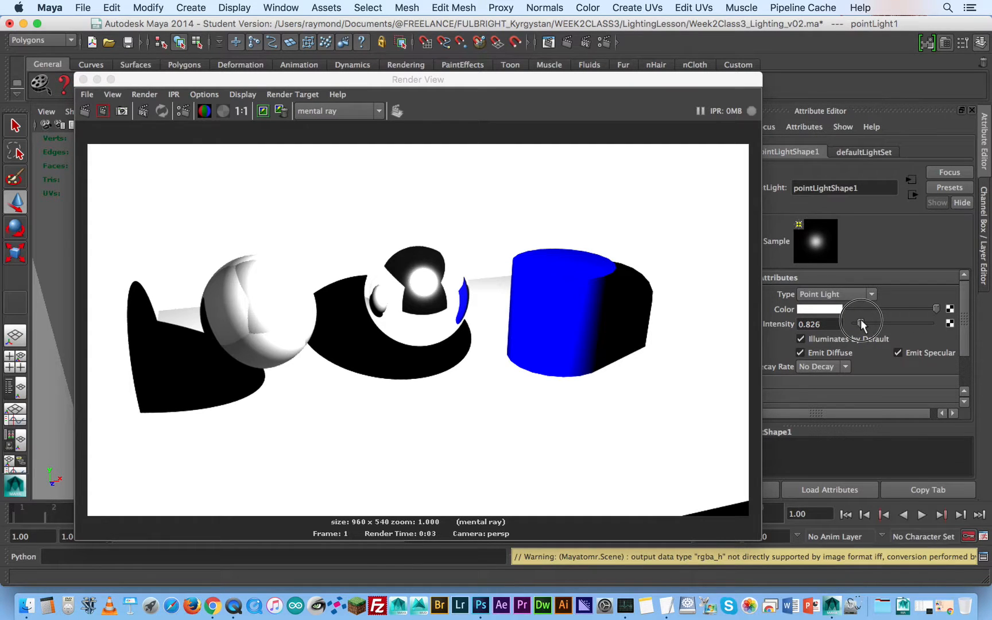
pyautogui.moveTo(683, 81); pyautogui.dragTo(663, 110)
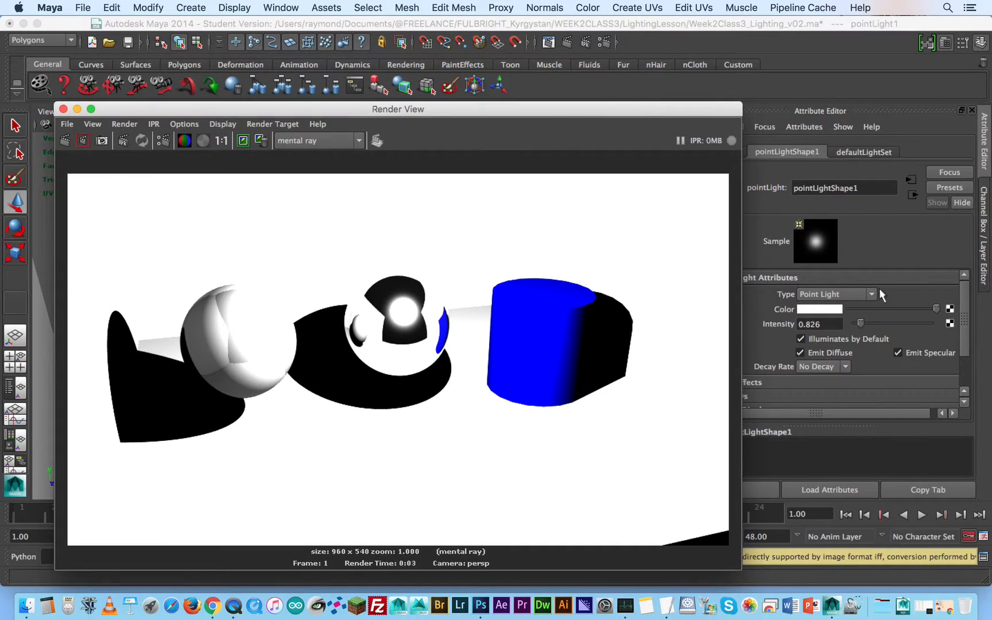
pyautogui.moveTo(582, 109); pyautogui.dragTo(589, 80)
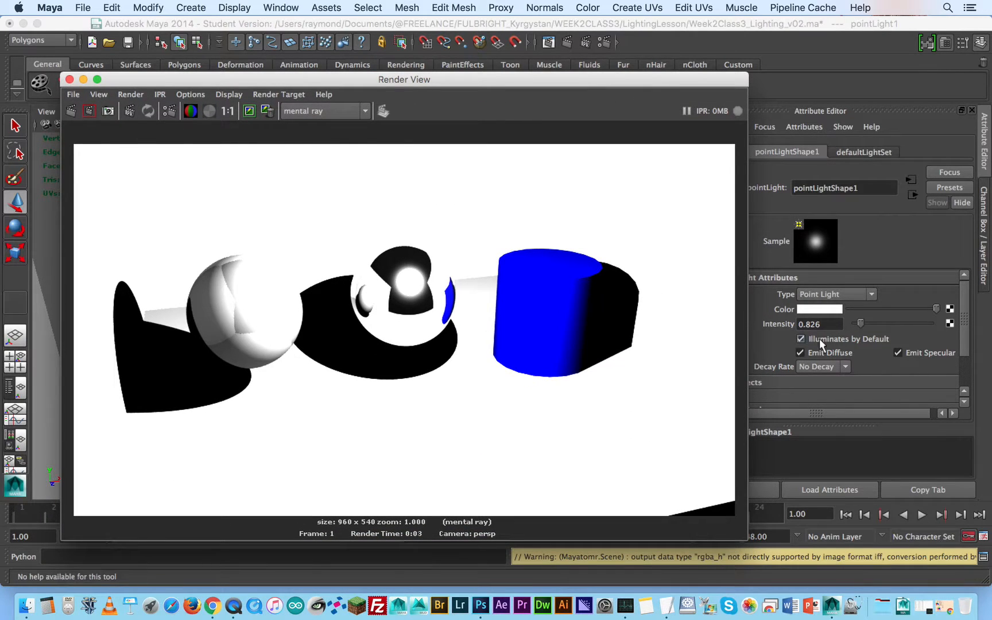
# - Set the point light's intensity to 1 and re-render the scene
pyautogui.click(826, 325)
pyautogui.doubleClick(826, 325)
pyautogui.write('1')
pyautogui.press('Return')
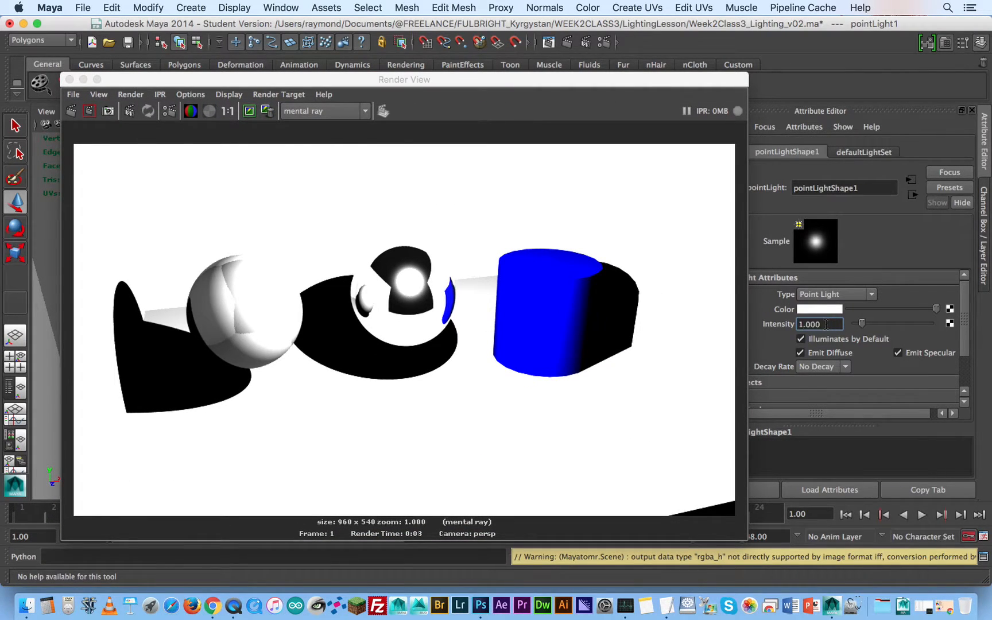
pyautogui.click(70, 110)
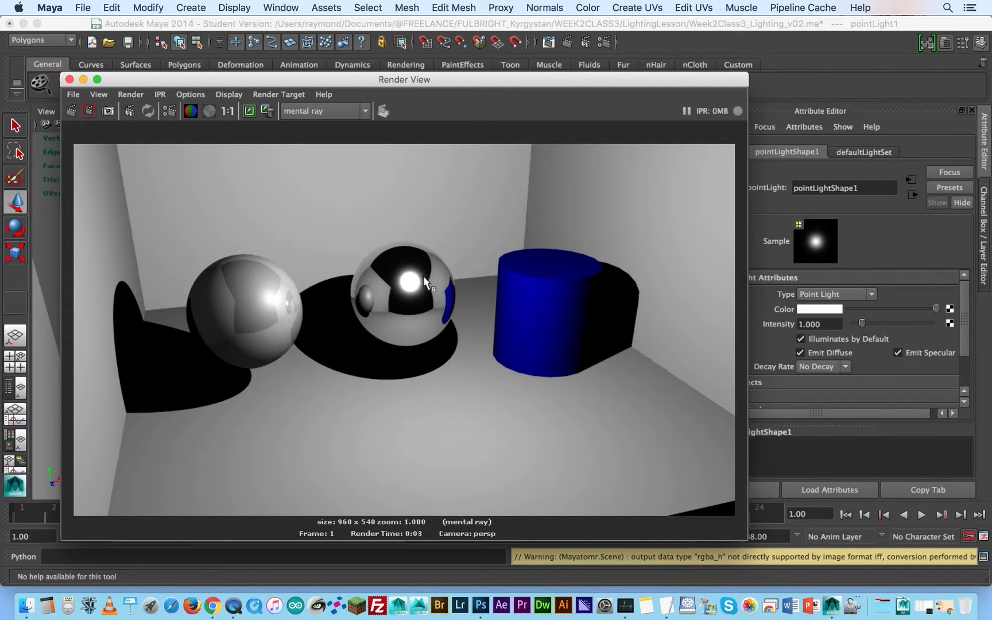
# - Turn off Emit Specular for the point light and re-render only a region spanning the two spheres
pyautogui.moveTo(461, 244); pyautogui.dragTo(216, 336)
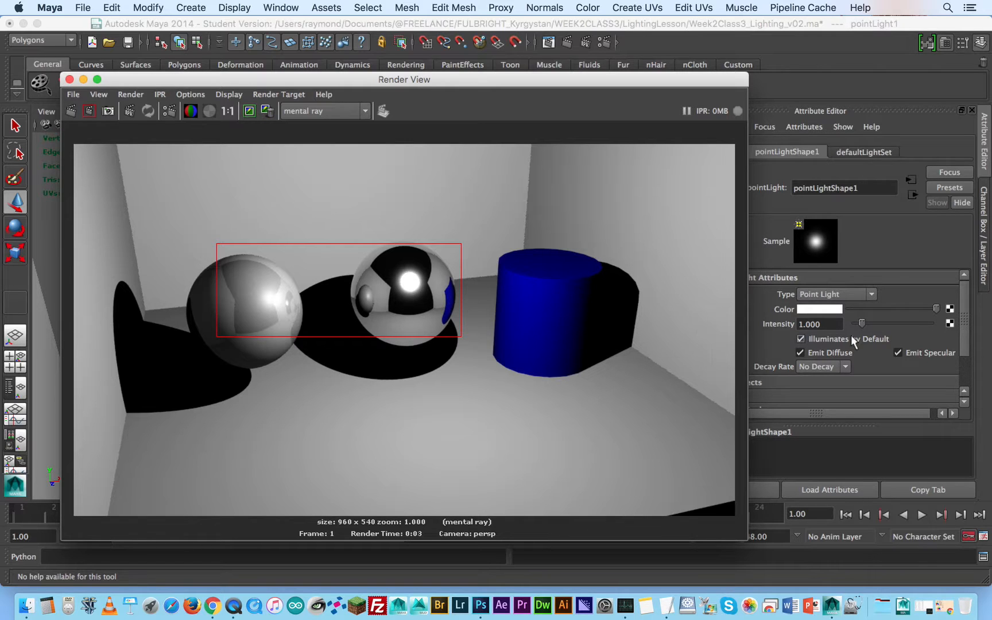
pyautogui.click(899, 352)
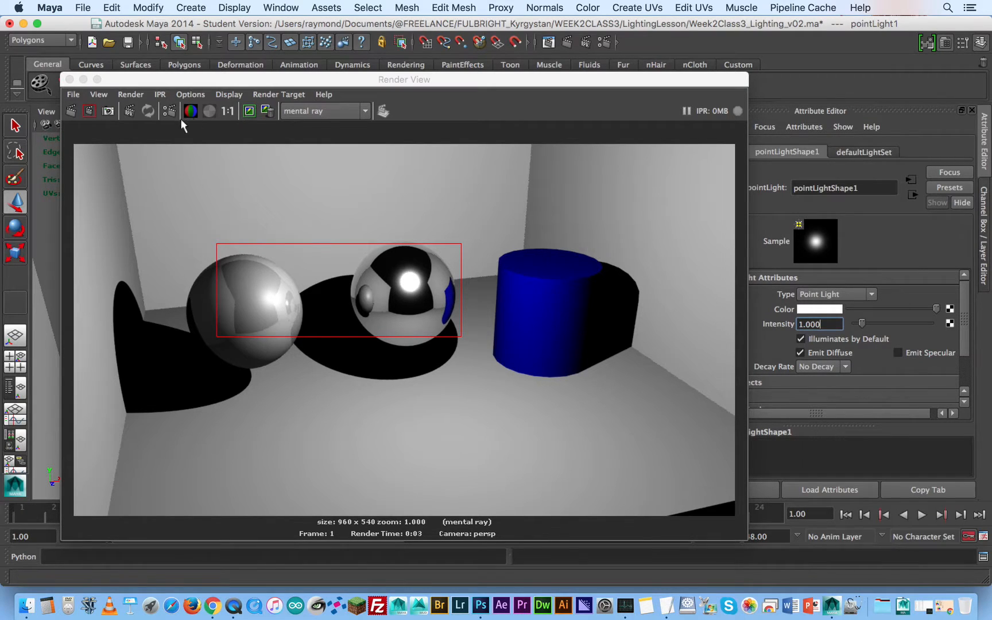
pyautogui.click(89, 111)
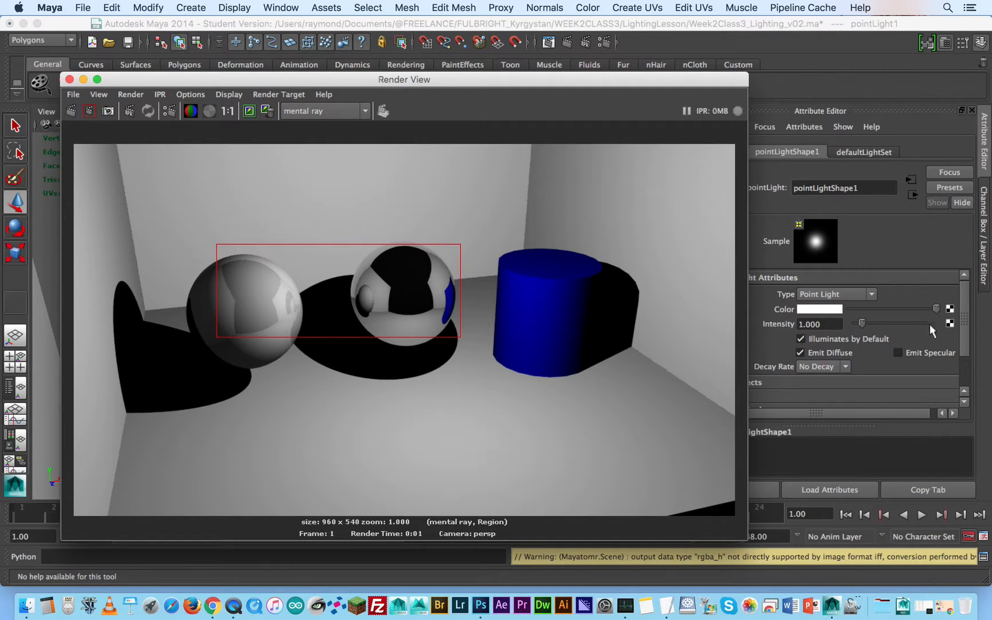
# - Turn Emit Specular back on and Emit Diffuse off, rendering the region across the spheres and the whole scene
pyautogui.click(899, 353)
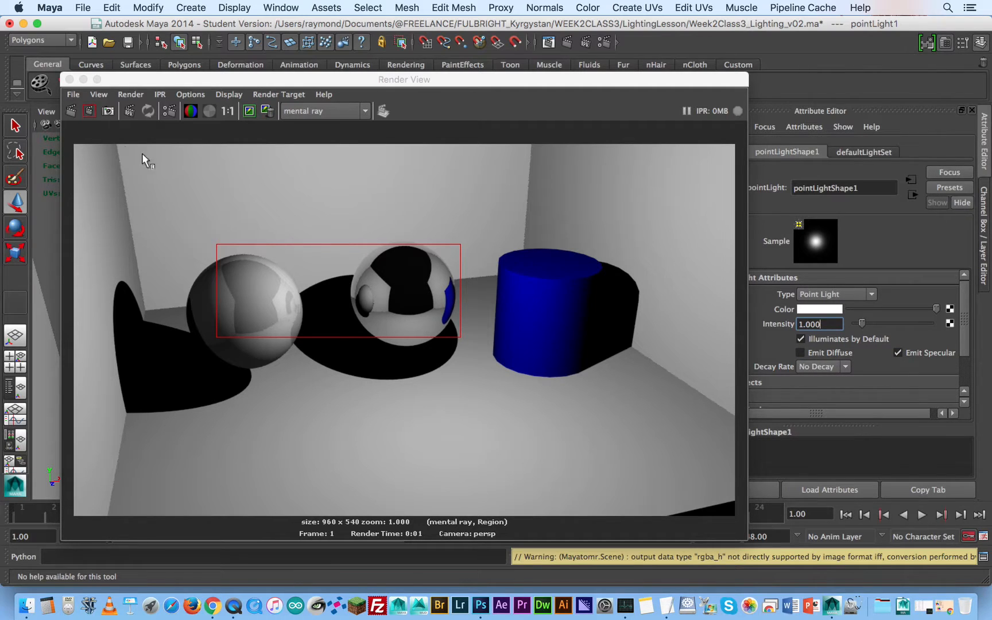
pyautogui.click(89, 110)
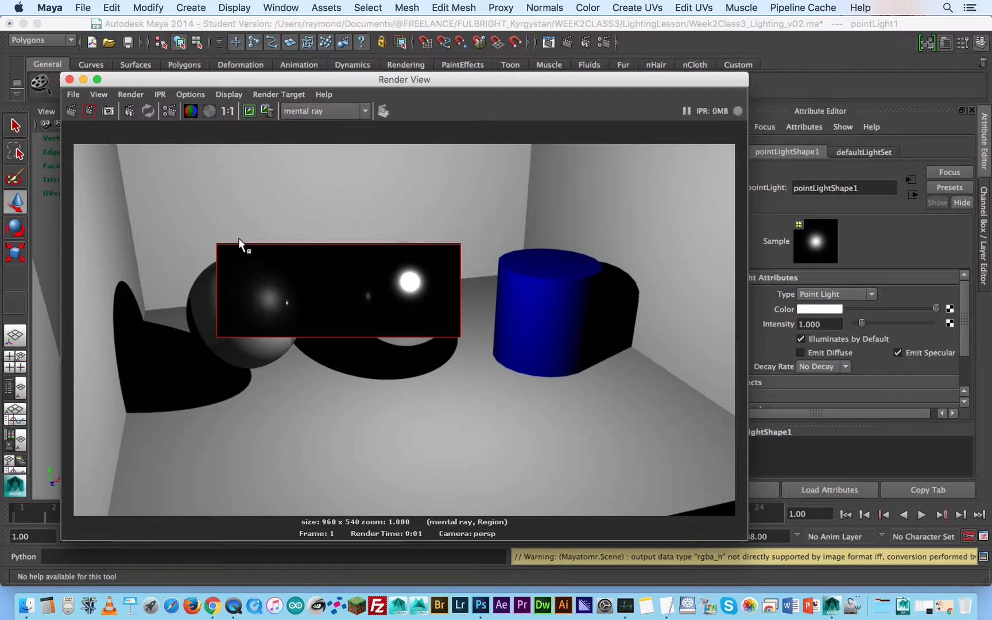
pyautogui.click(251, 200)
pyautogui.click(76, 110)
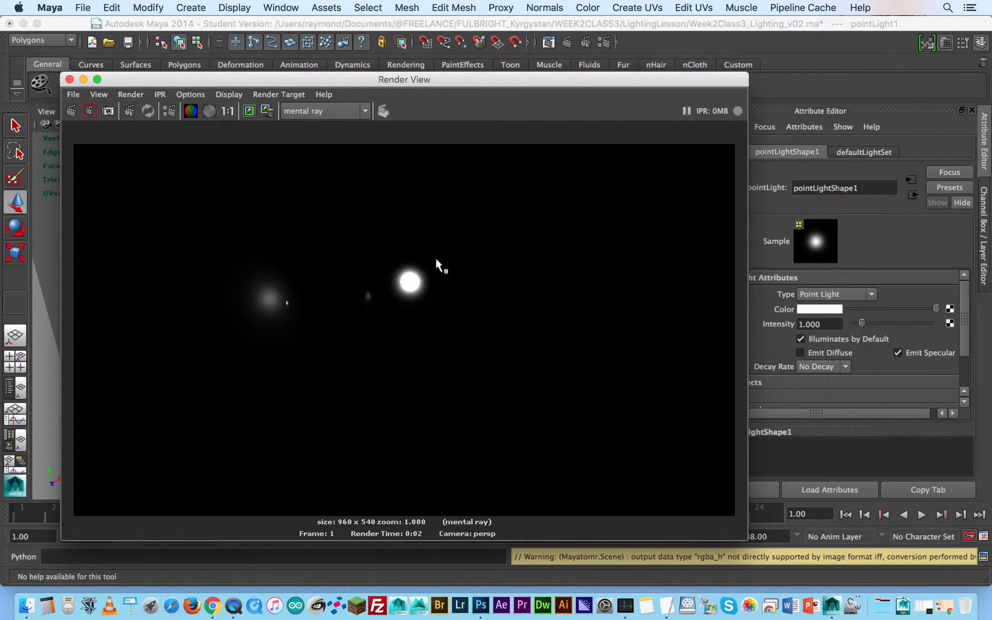
# - Turn Emit Diffuse back on for the point light and re-render the whole scene
pyautogui.moveTo(660, 85); pyautogui.dragTo(601, 61)
pyautogui.click(832, 352)
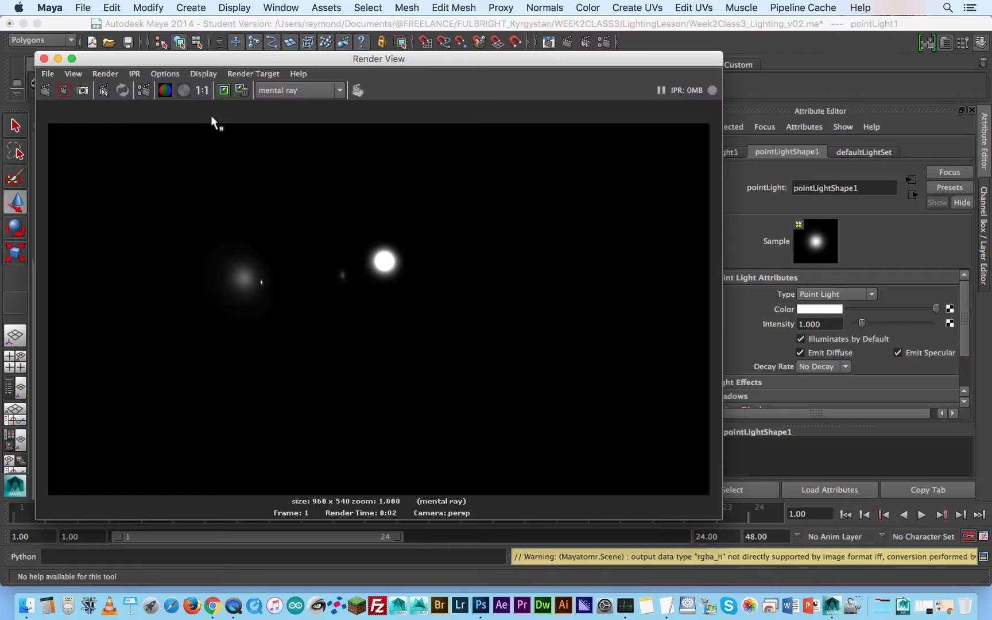
pyautogui.click(44, 91)
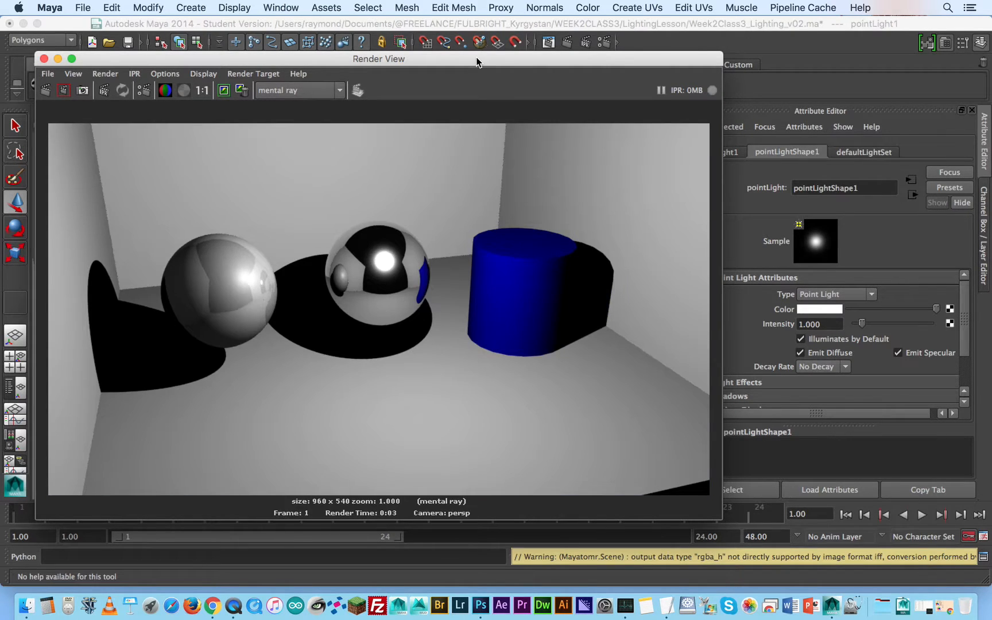
# - Move the point light down close to the floor between the two spheres and re-render the whole scene
pyautogui.moveTo(476, 56); pyautogui.dragTo(728, 421)
pyautogui.moveTo(396, 179); pyautogui.dragTo(370, 329)
pyautogui.keyDown('alt'); pyautogui.moveTo(375, 327); pyautogui.dragTo(374, 330, button='middle'); pyautogui.keyUp('alt')
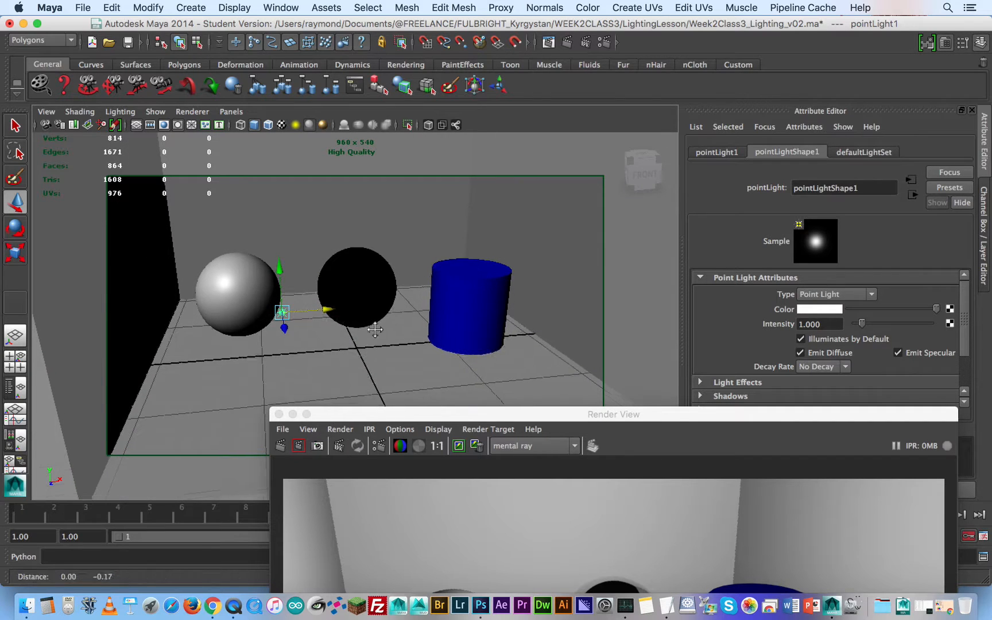
pyautogui.moveTo(504, 412); pyautogui.dragTo(380, 50)
pyautogui.moveTo(281, 208); pyautogui.dragTo(441, 386)
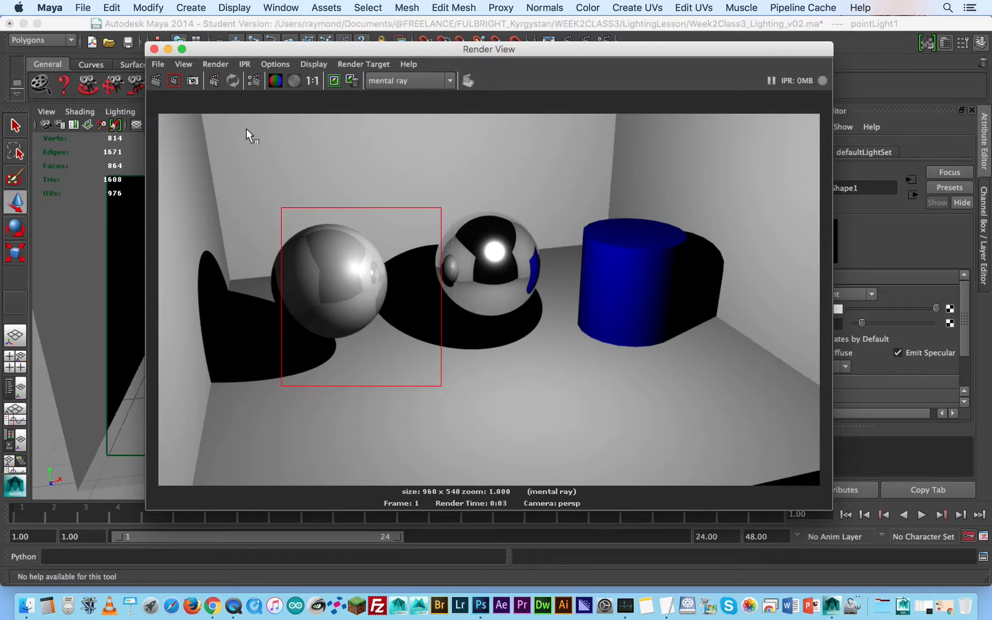
pyautogui.click(482, 152)
pyautogui.click(154, 79)
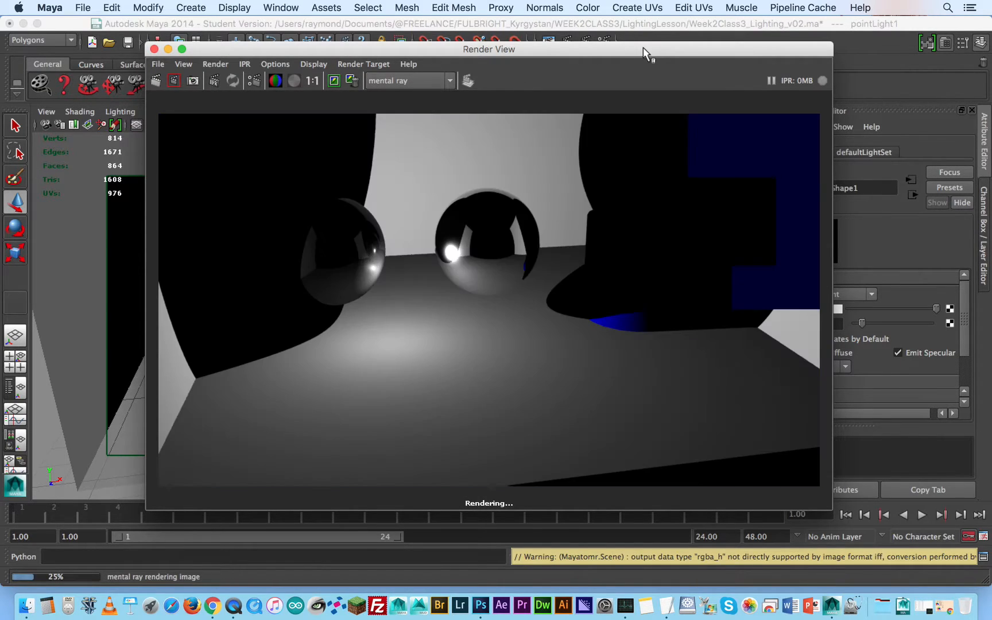
# - Set the point light's decay rate to Linear and re-render a region covering the grey sphere and the lit floor
pyautogui.moveTo(644, 52); pyautogui.dragTo(561, 49)
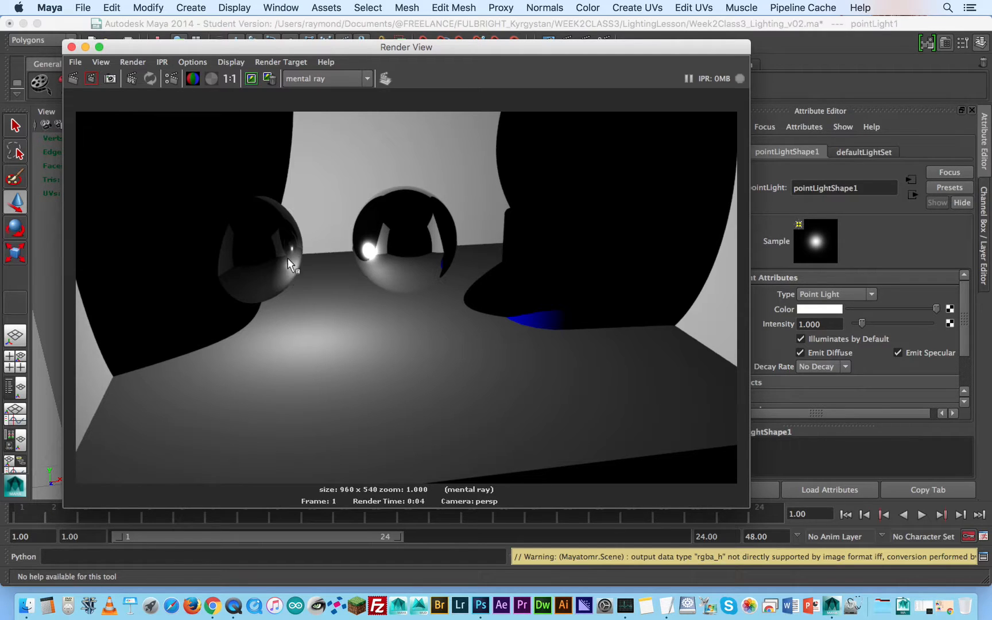
pyautogui.moveTo(398, 210); pyautogui.dragTo(208, 366)
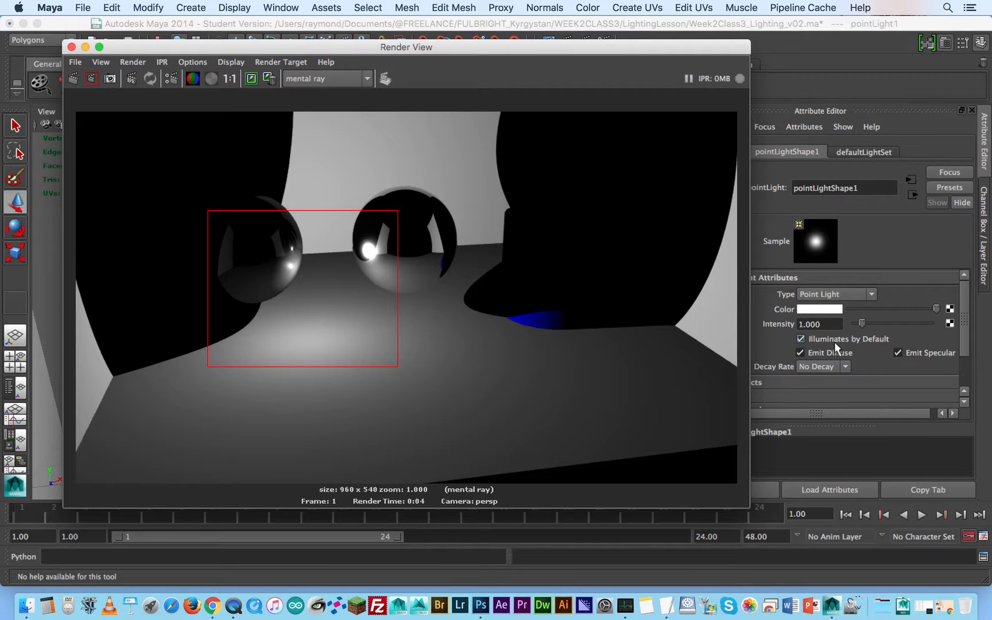
pyautogui.click(770, 351)
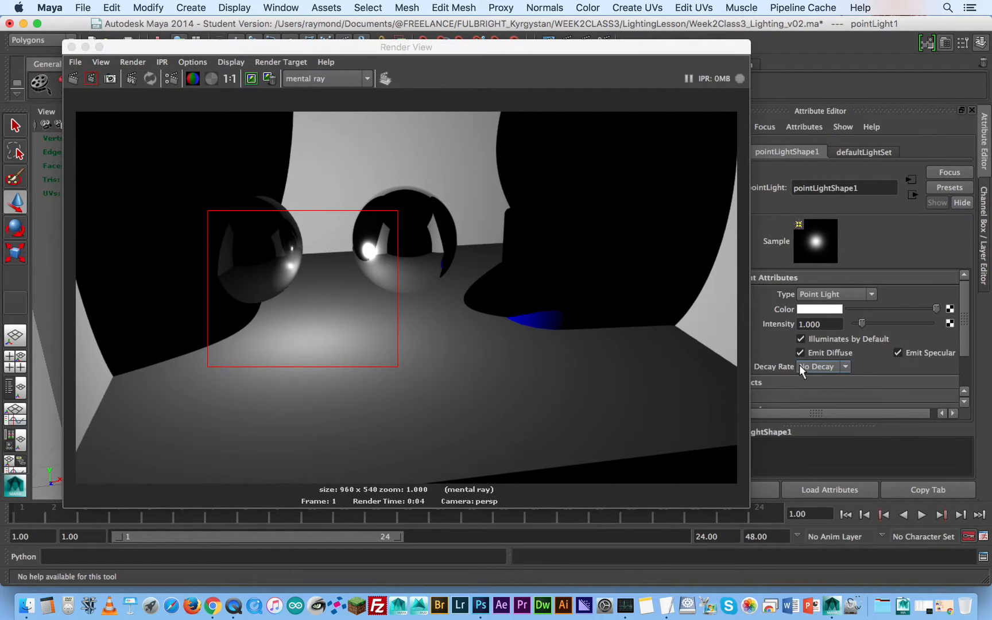
pyautogui.click(816, 367)
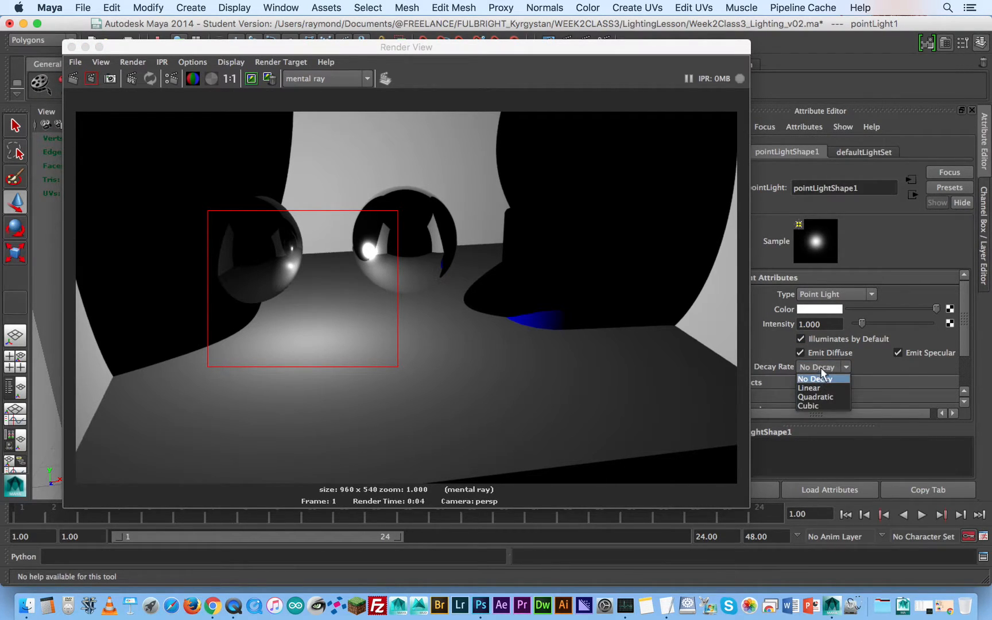
pyautogui.click(818, 387)
pyautogui.click(91, 78)
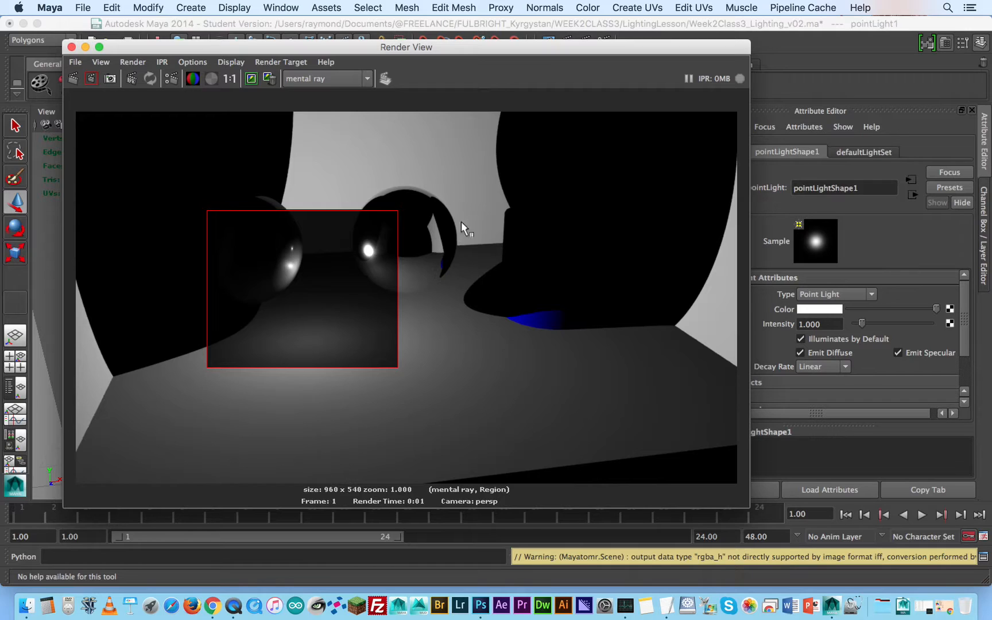
# - Re-render the same region with the point light's decay rate set to Quadratic and again with it set to Cubic
pyautogui.click(809, 367)
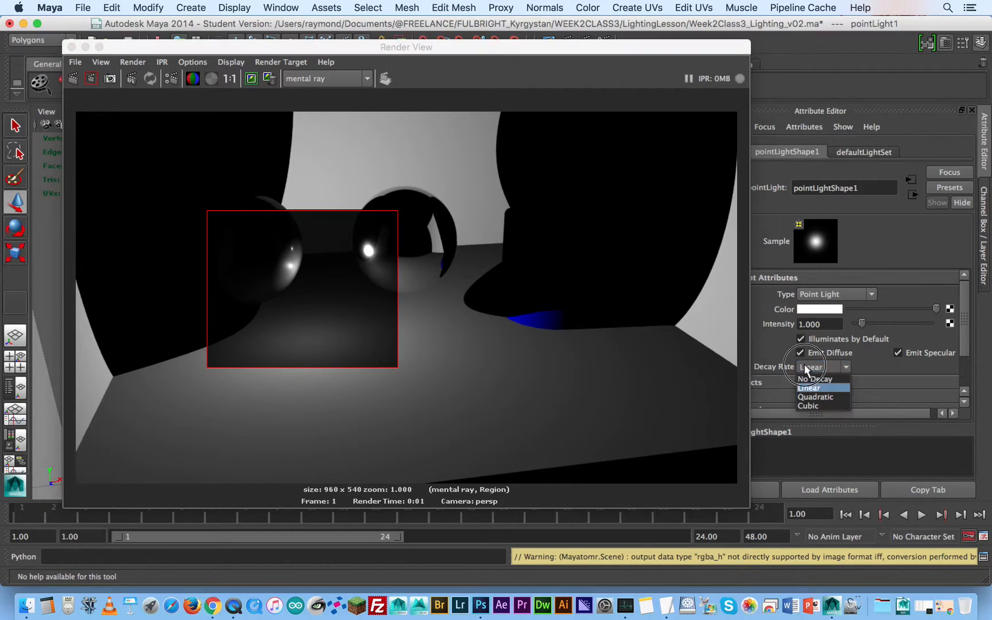
pyautogui.click(810, 397)
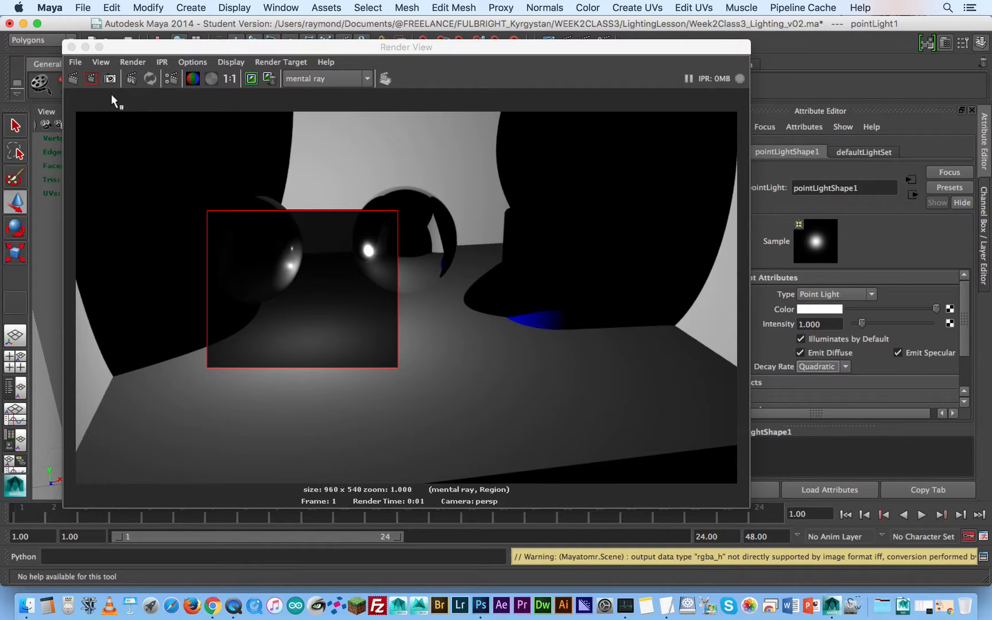
pyautogui.click(91, 78)
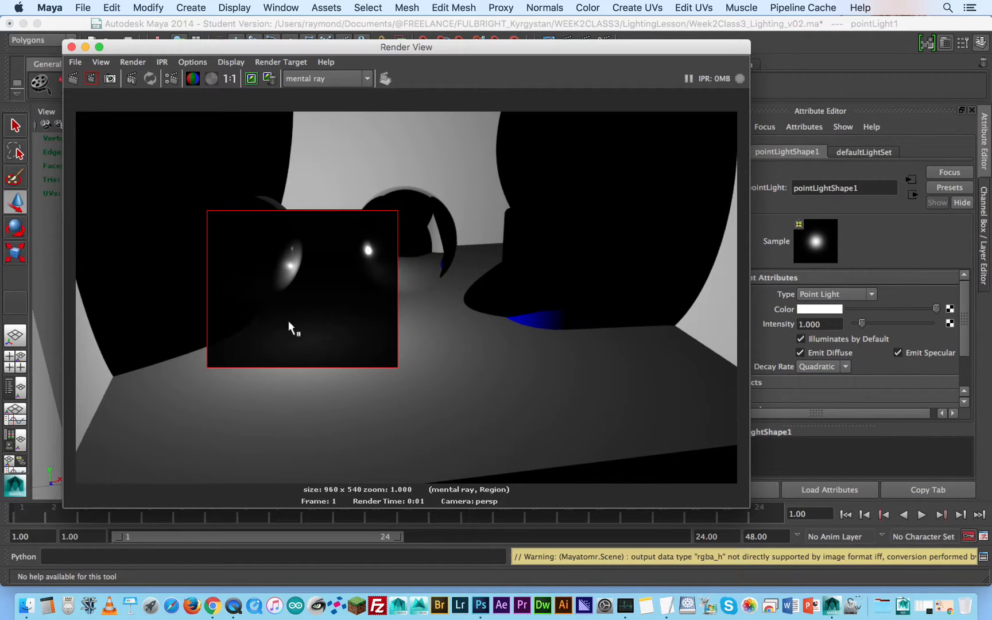
pyautogui.click(830, 368)
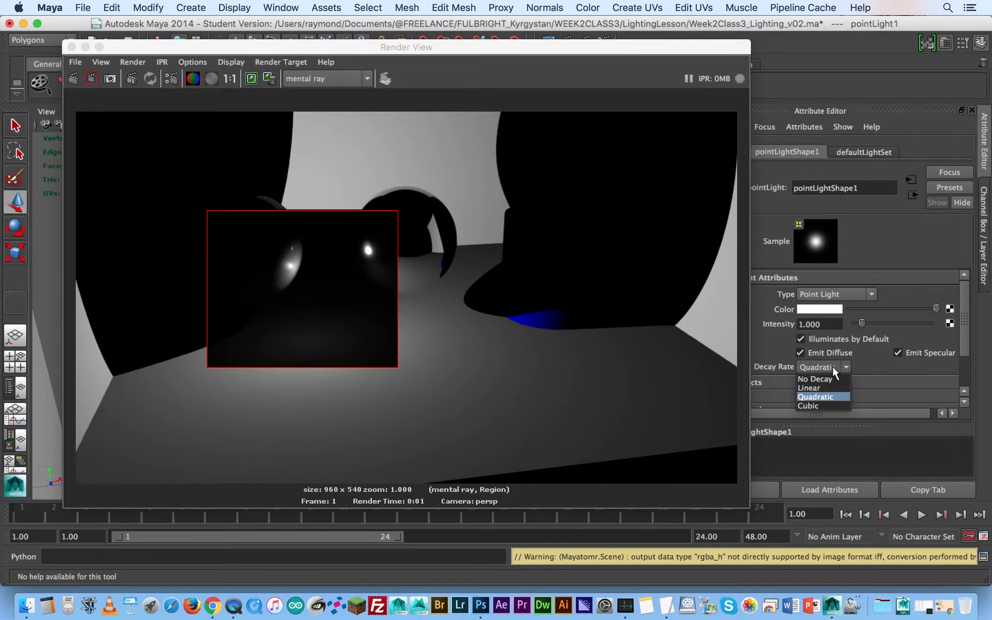
pyautogui.click(823, 406)
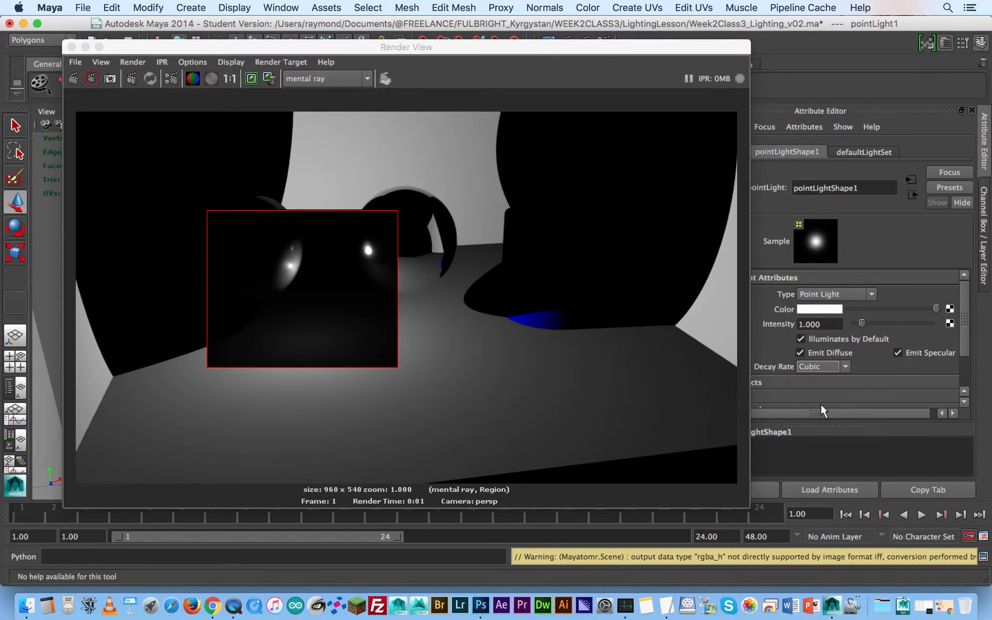
pyautogui.click(92, 78)
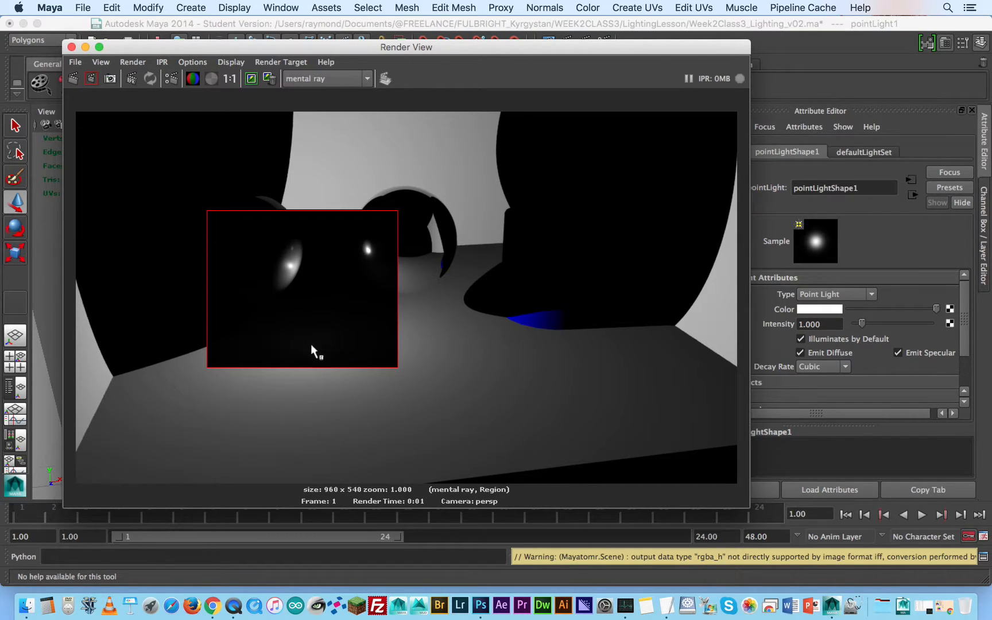
# - Reset the decay rate to No Decay and bring the point light's raytrace shadow attributes into reach beside a narrower render window
pyautogui.click(827, 365)
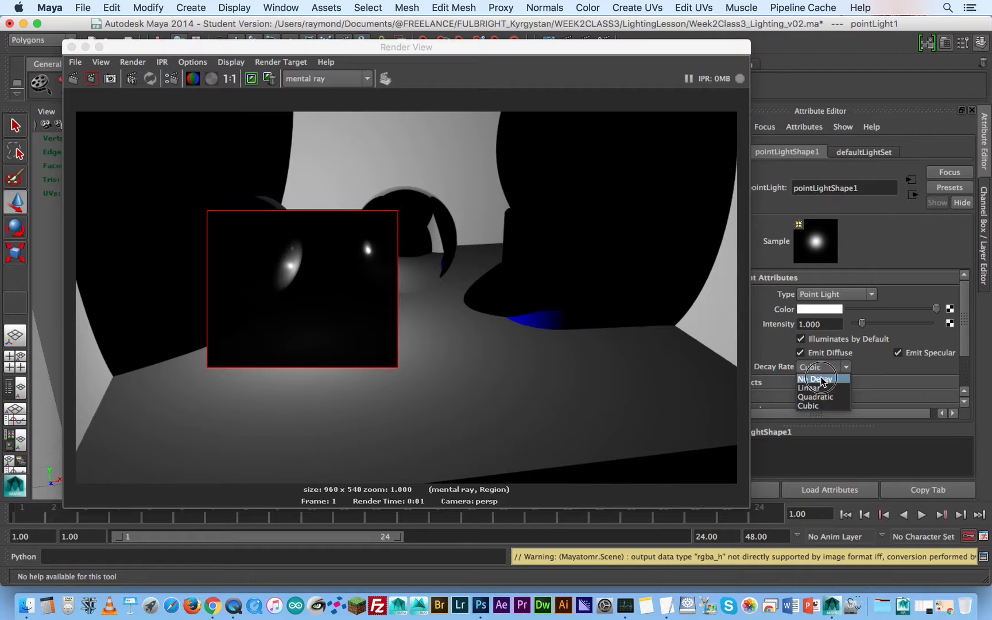
pyautogui.click(812, 377)
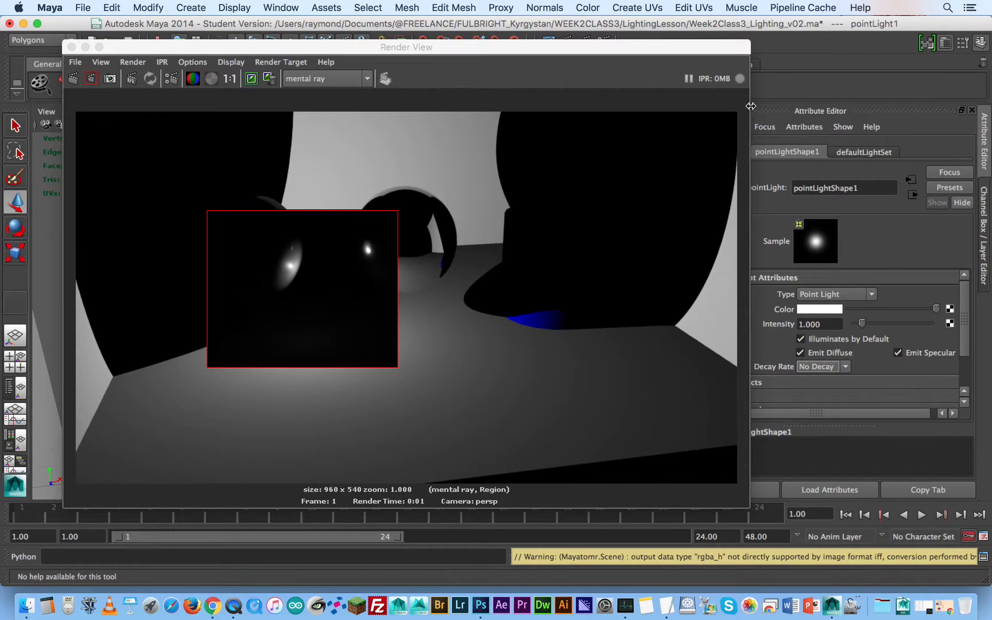
pyautogui.moveTo(750, 106); pyautogui.dragTo(657, 107)
pyautogui.scroll(-3, 738, 343)
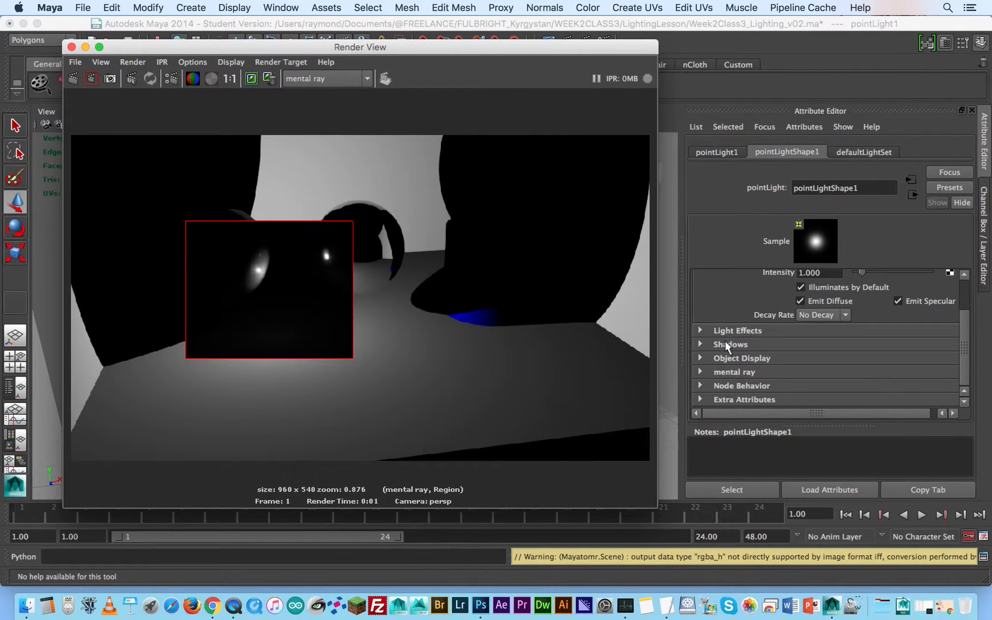
pyautogui.click(728, 345)
pyautogui.scroll(-10, 726, 349)
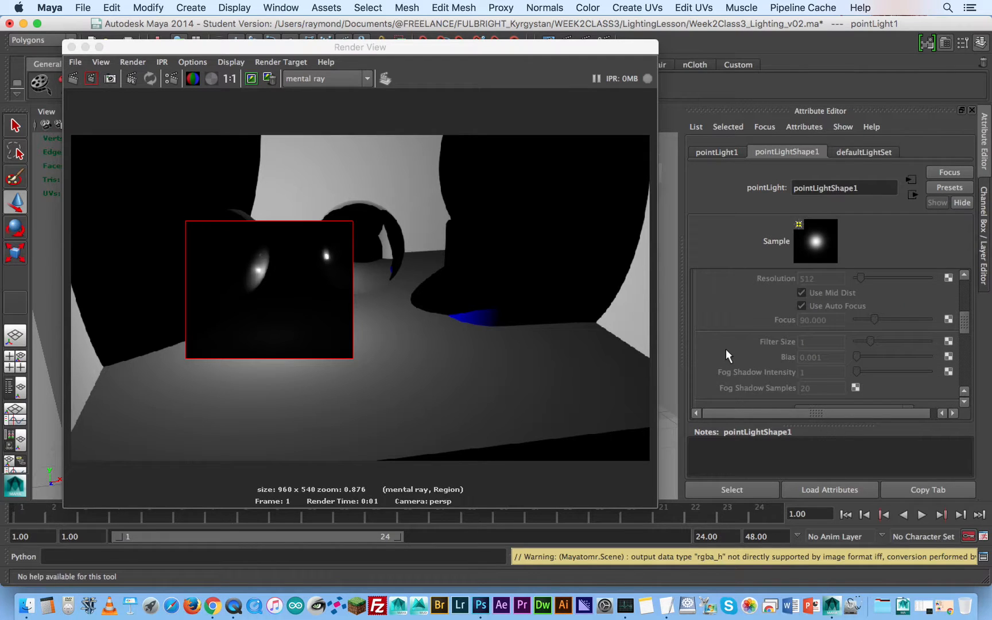
pyautogui.scroll(-5, 726, 349)
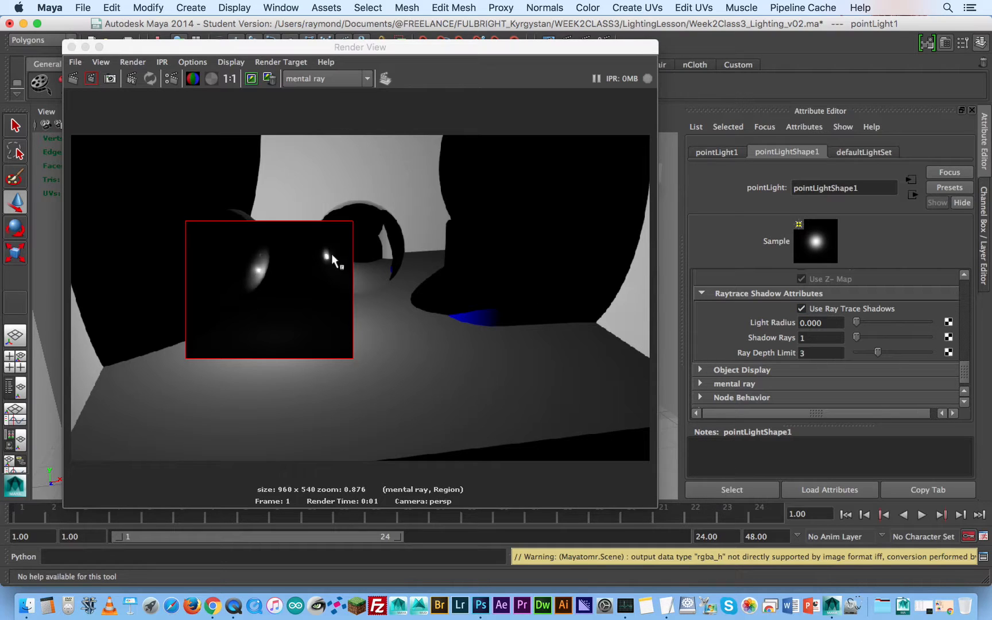
# - Clear the render region, re-render the whole scene and display the image at actual size
pyautogui.click(424, 236)
pyautogui.click(73, 80)
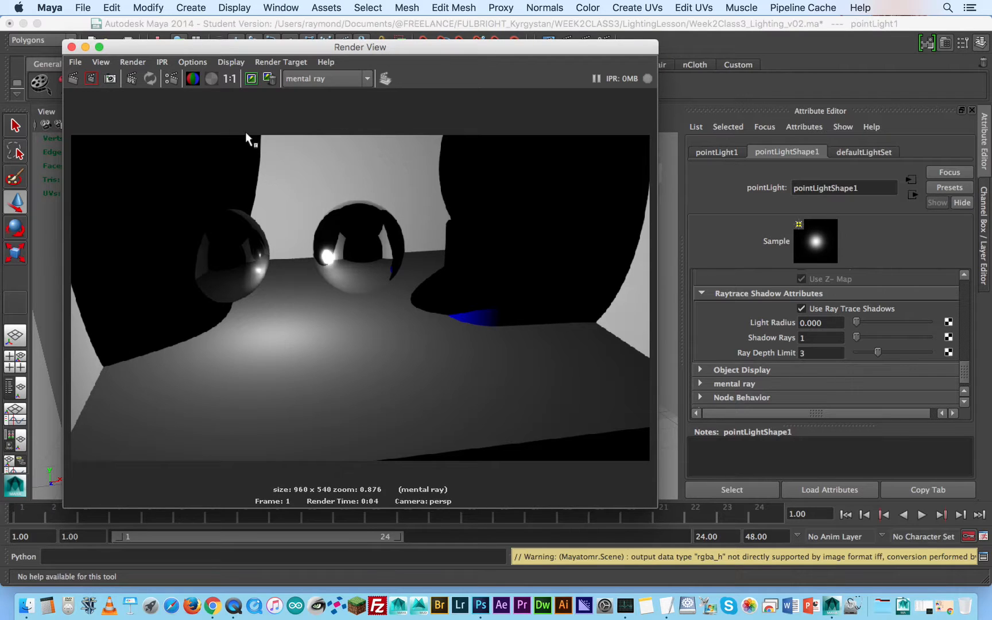
pyautogui.click(229, 79)
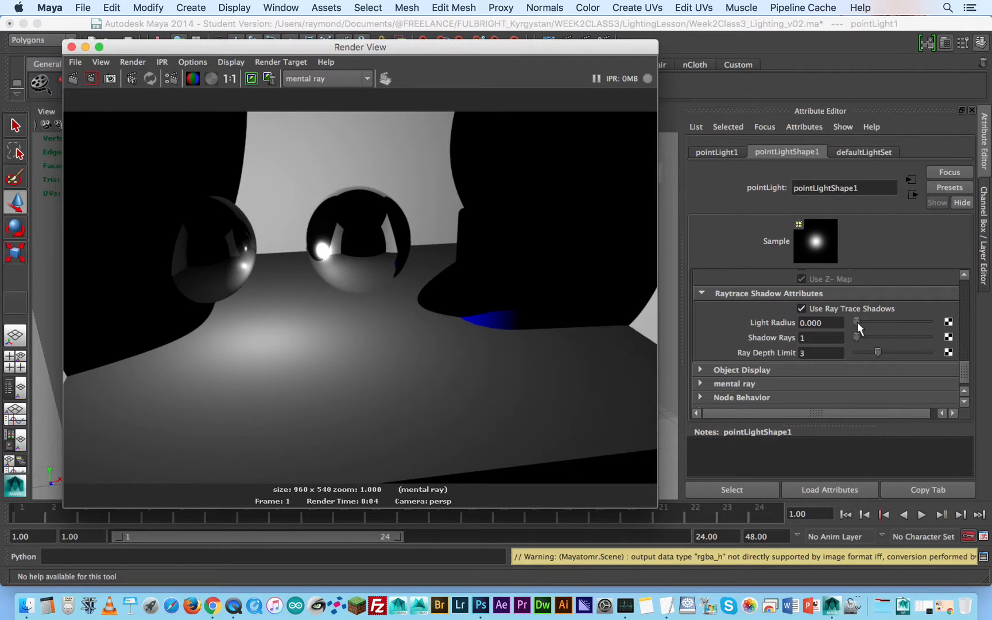
# - Set the point light's raytrace shadow Light Radius to about 0.295 and re-render the whole scene
pyautogui.moveTo(856, 323); pyautogui.dragTo(879, 325)
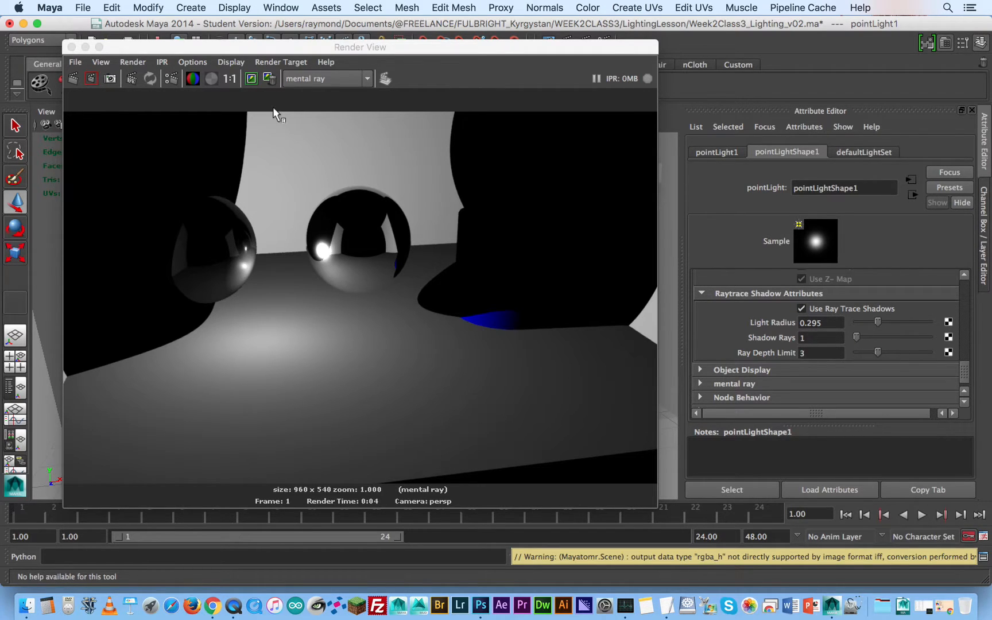
pyautogui.moveTo(280, 110); pyautogui.dragTo(194, 174)
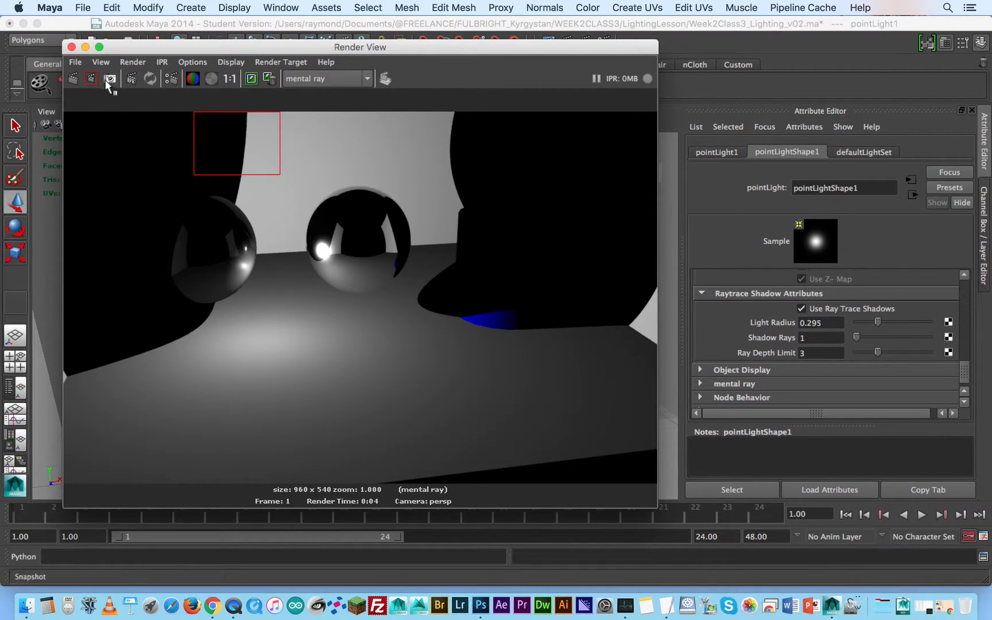
pyautogui.click(90, 79)
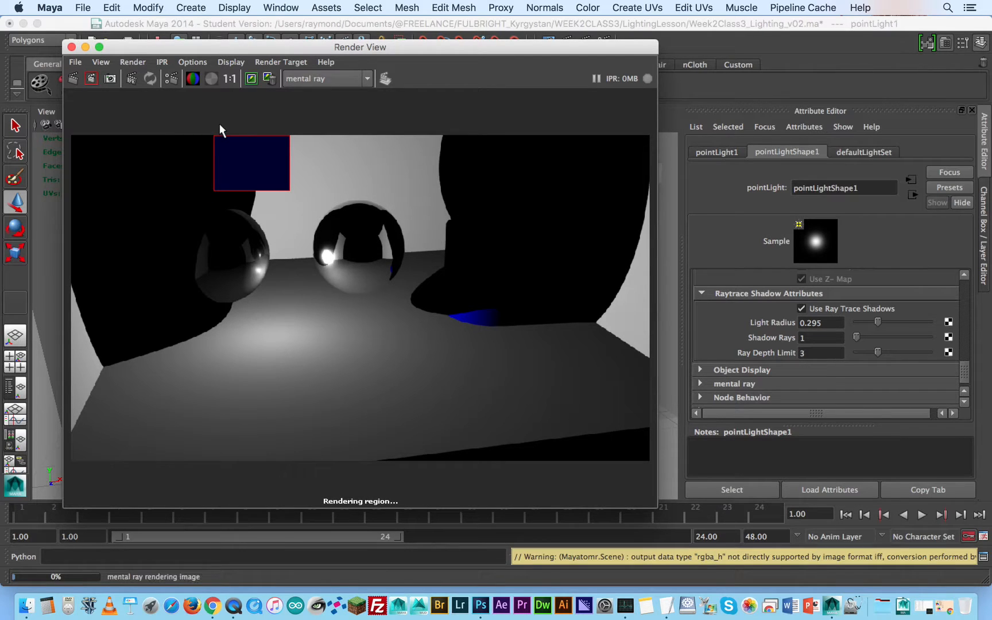
pyautogui.click(328, 130)
pyautogui.click(73, 79)
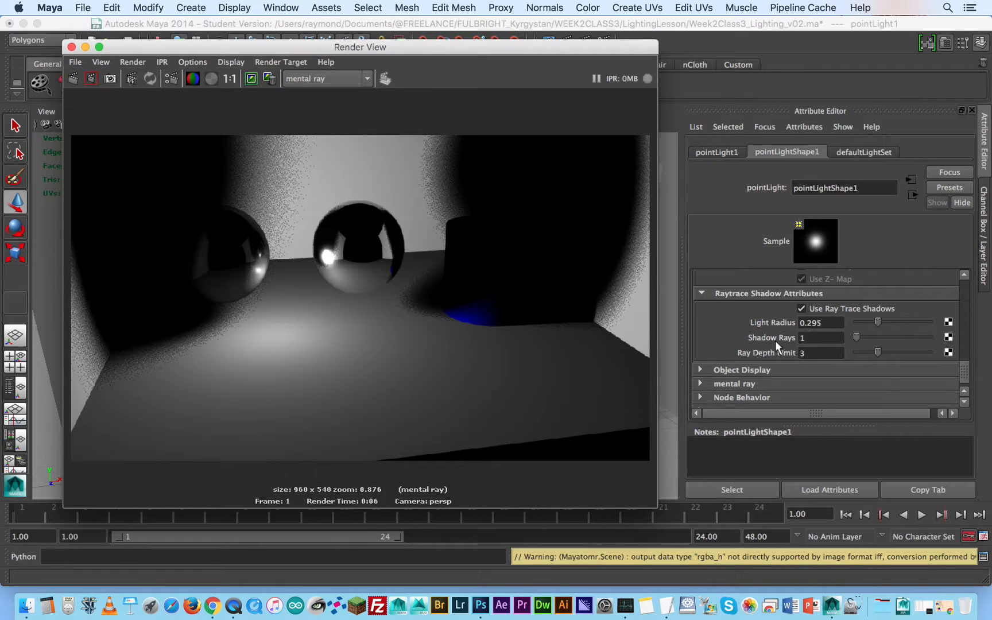
# - Raise the point light's Shadow Rays to 16, keep the current image, re-render the whole scene and compare the two renders at actual size
pyautogui.click(859, 337)
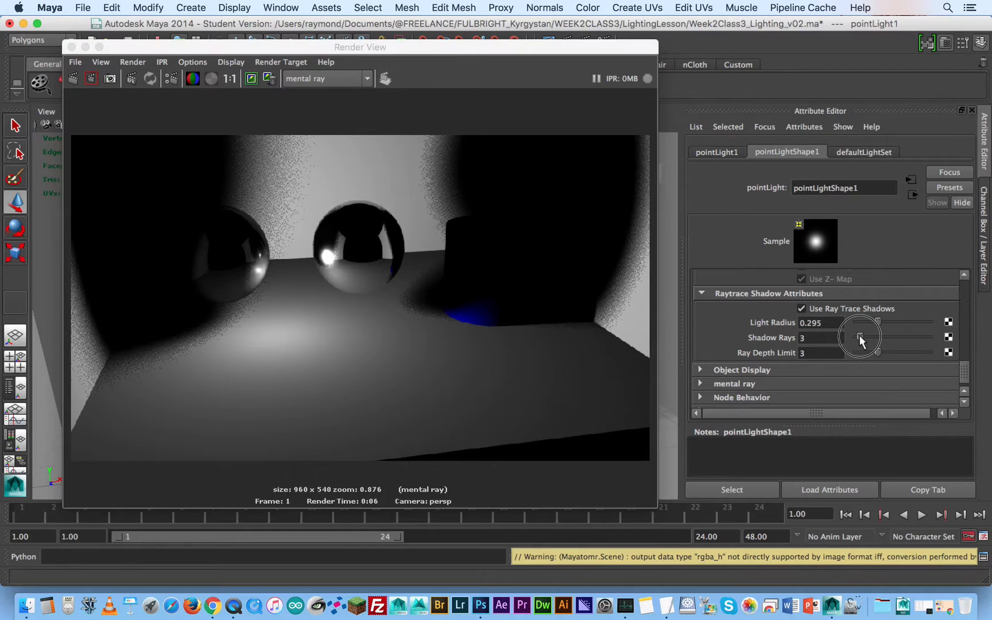
pyautogui.moveTo(866, 335); pyautogui.dragTo(878, 333)
pyautogui.click(251, 78)
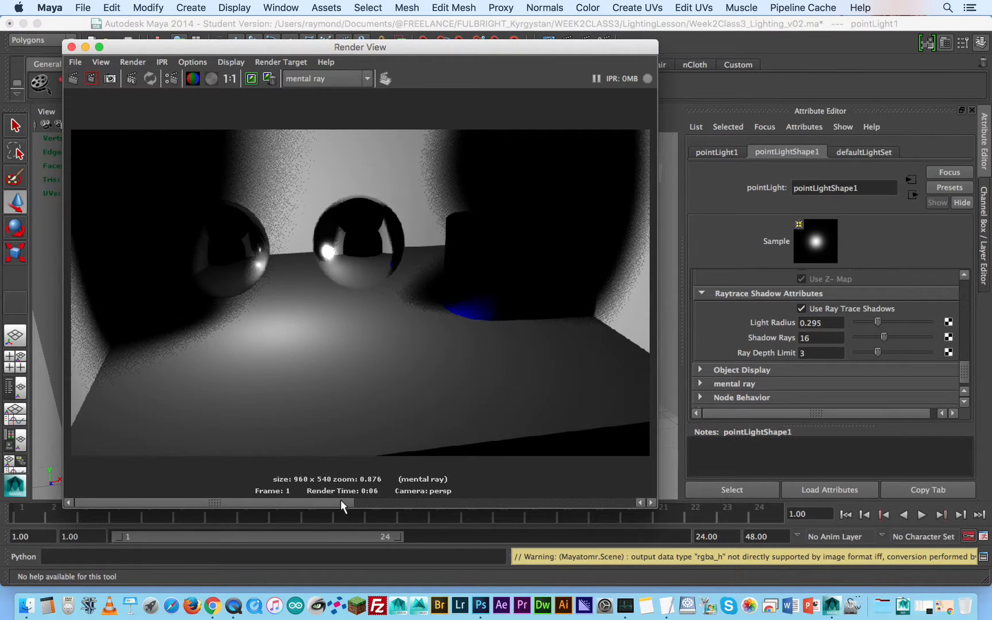
pyautogui.moveTo(340, 502); pyautogui.dragTo(248, 508)
pyautogui.click(73, 78)
pyautogui.click(230, 78)
pyautogui.moveTo(331, 504); pyautogui.dragTo(244, 488)
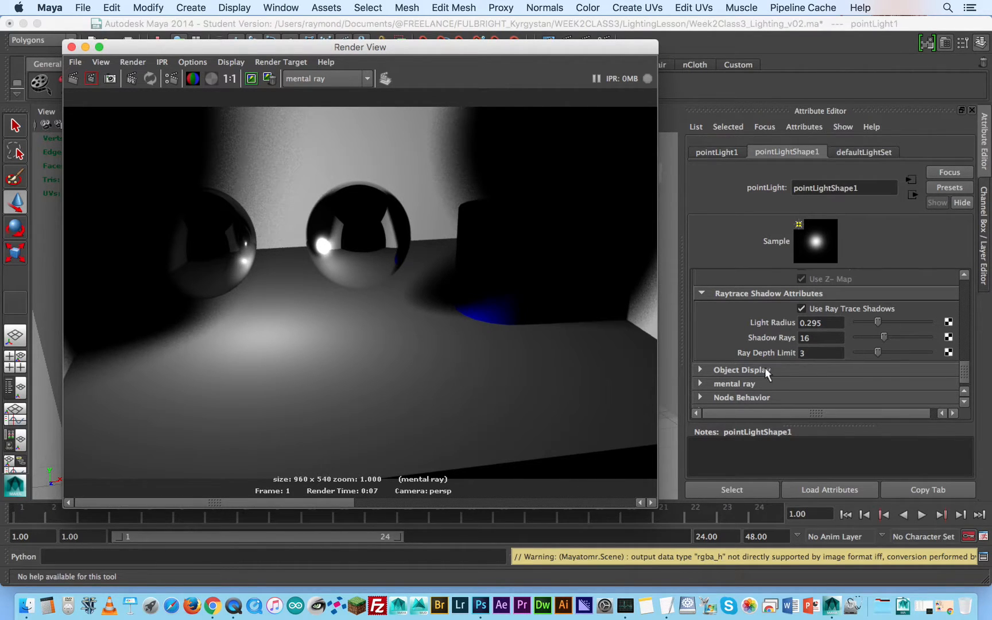
pyautogui.moveTo(348, 501)
pyautogui.mouseDown()
pyautogui.moveTo(507, 493)
pyautogui.moveTo(349, 501)
pyautogui.mouseUp()
# - Set Shadow Rays to 32 and re-render only a region around the wall shadow above the left sphere, viewing it at actual size
pyautogui.moveTo(889, 336); pyautogui.dragTo(890, 337)
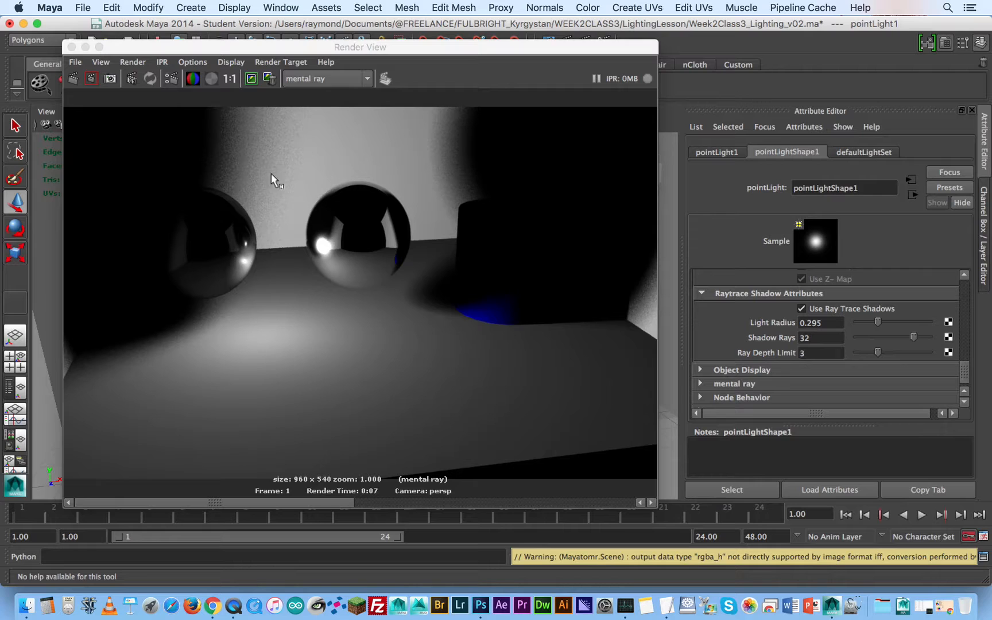
pyautogui.moveTo(170, 127); pyautogui.dragTo(309, 228)
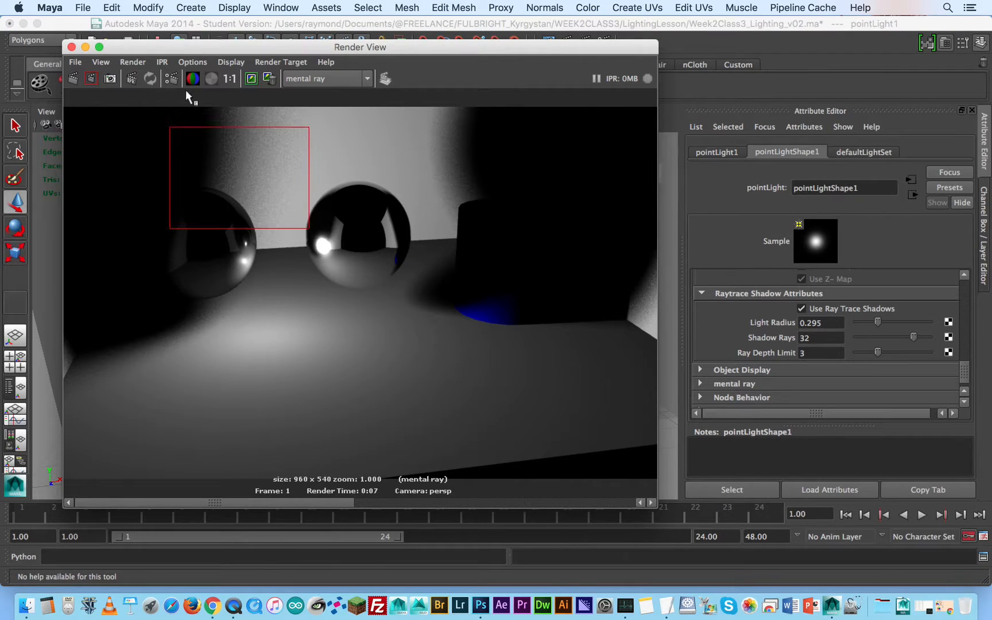
pyautogui.click(92, 79)
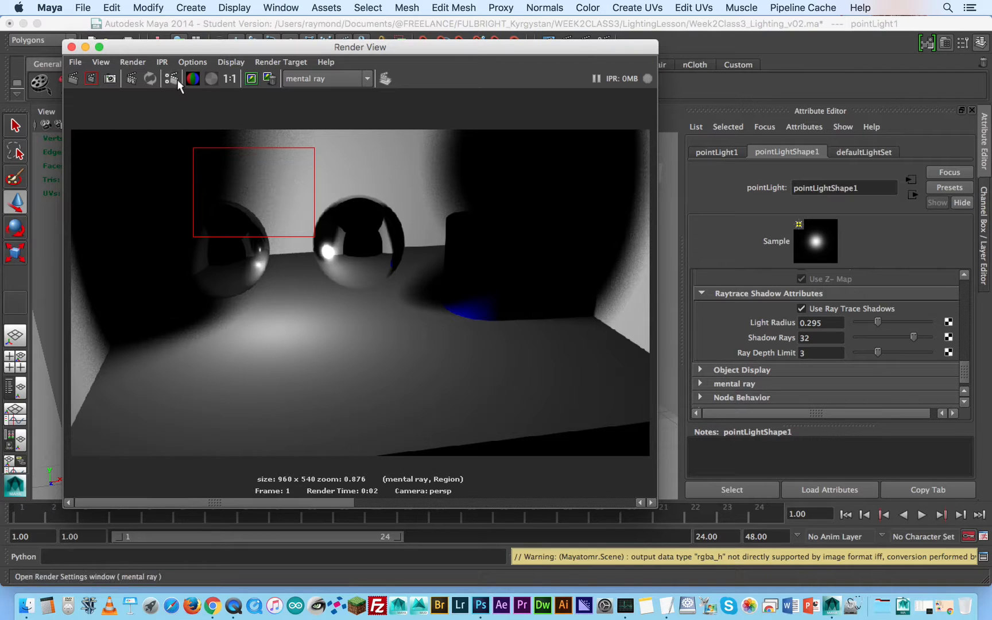
pyautogui.click(230, 78)
pyautogui.click(285, 140)
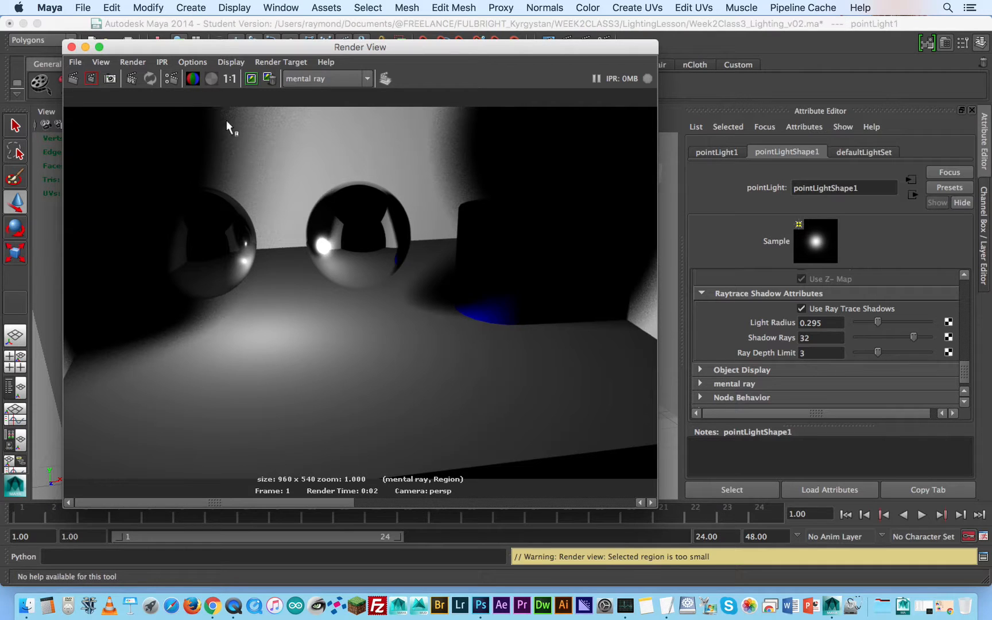
# - Set the mental ray Unified Sampling Quality to 1.00 in the render settings
pyautogui.click(170, 78)
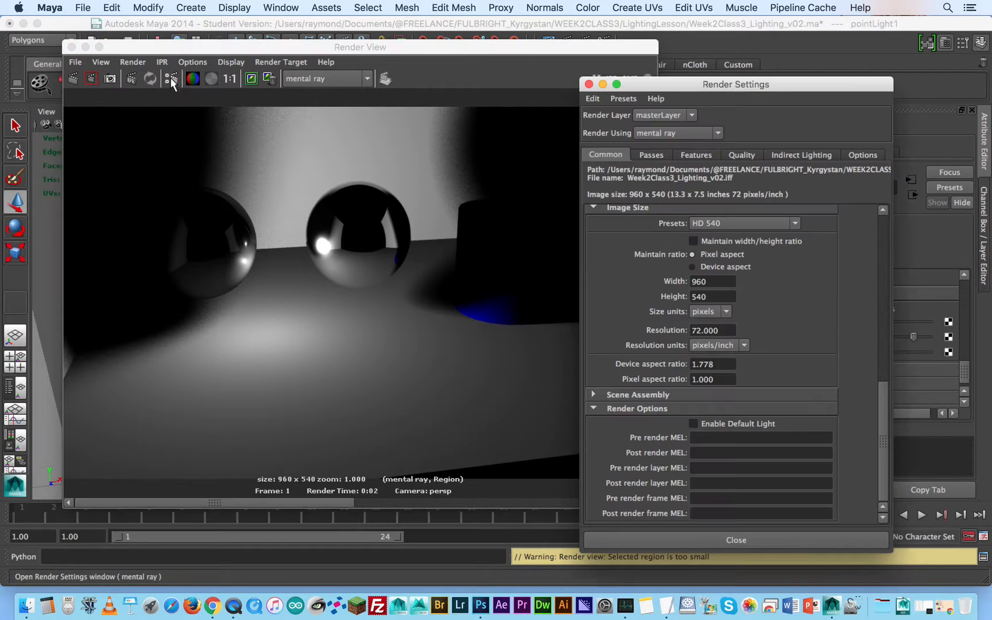
pyautogui.click(741, 155)
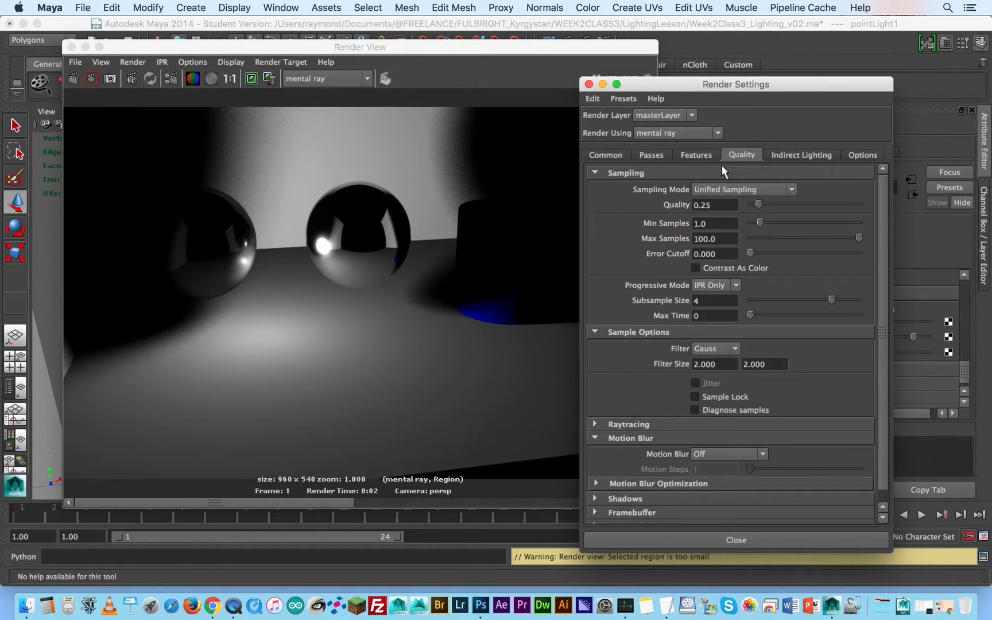
pyautogui.doubleClick(720, 205)
pyautogui.write('1')
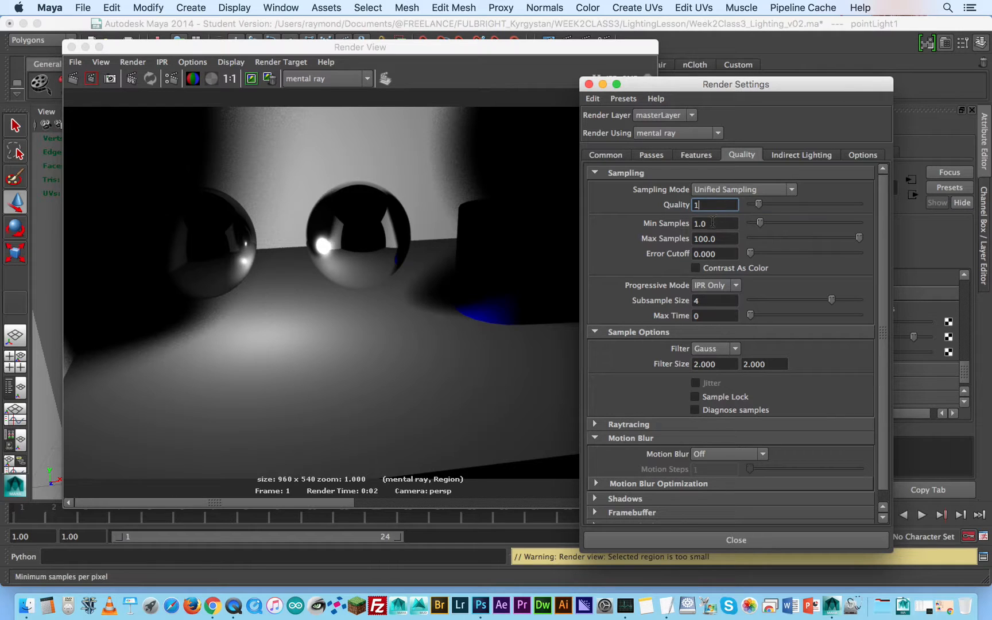
pyautogui.press('Tab')
# - Keep the current image, re-render the whole scene and compare it with the kept images at actual size
pyautogui.click(429, 71)
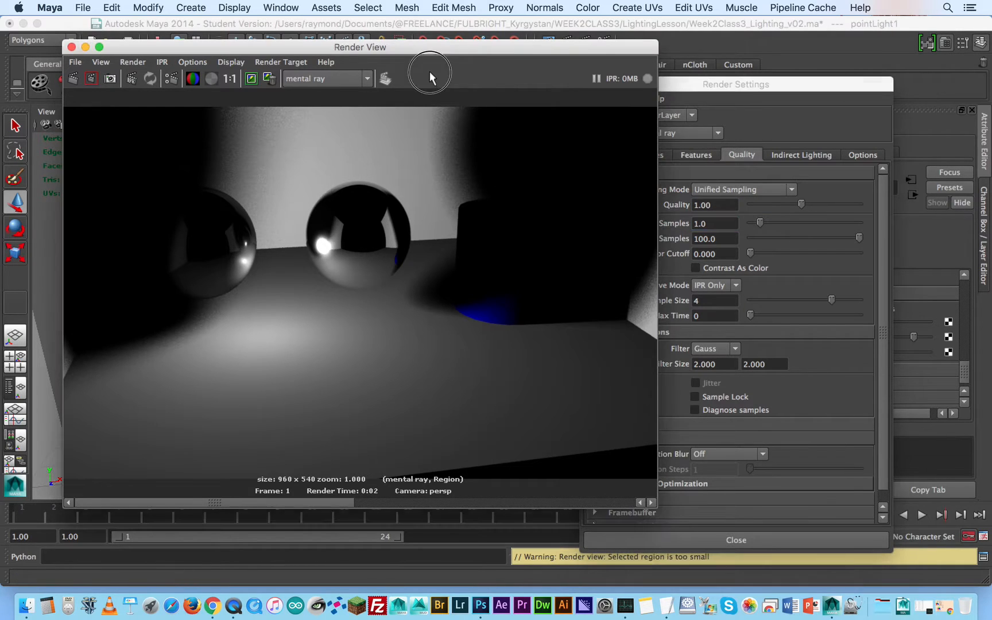
pyautogui.click(253, 83)
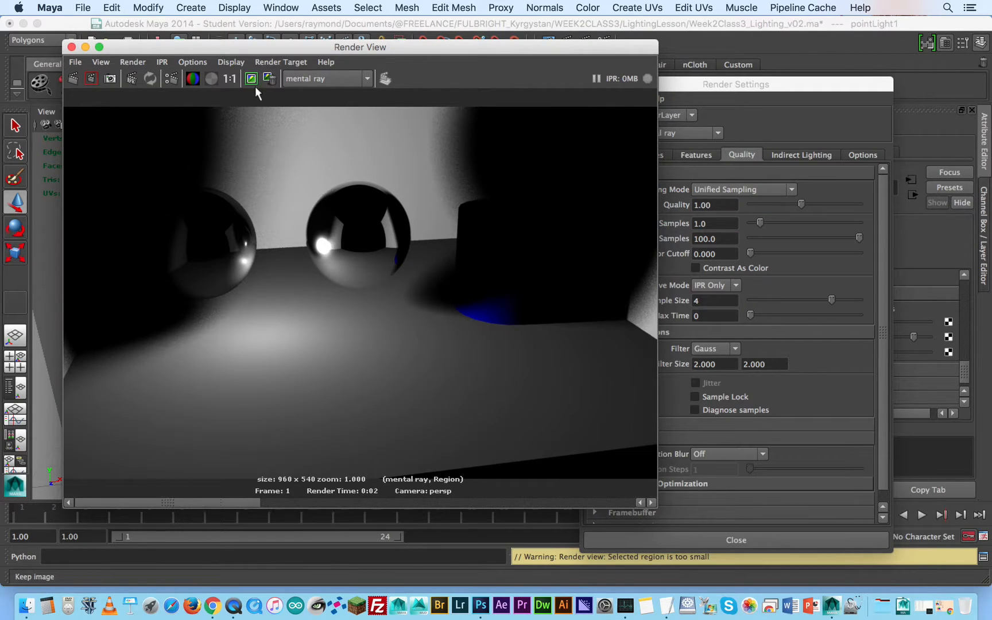
pyautogui.click(73, 78)
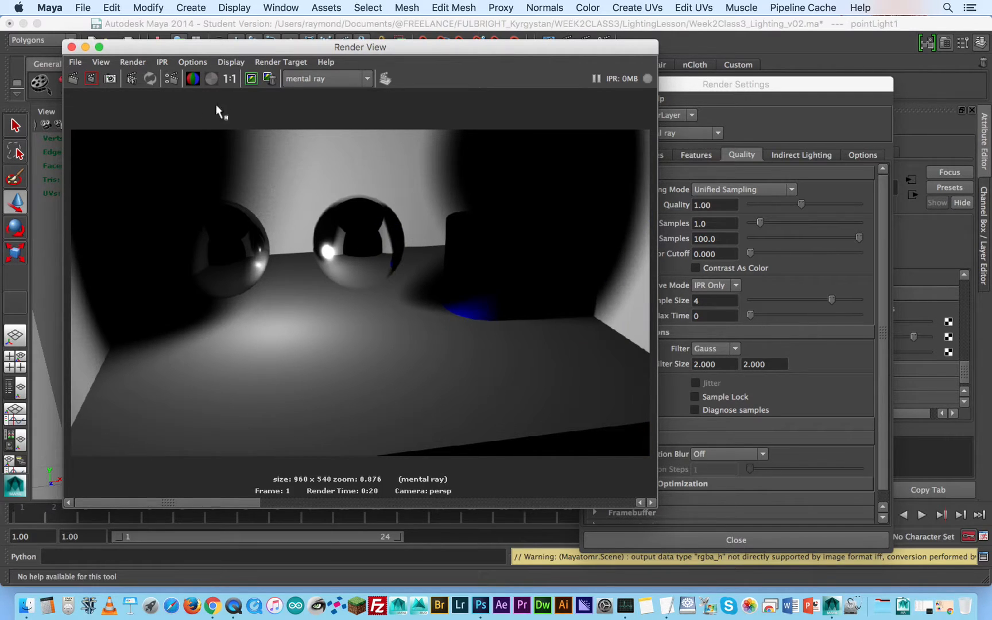
pyautogui.click(229, 80)
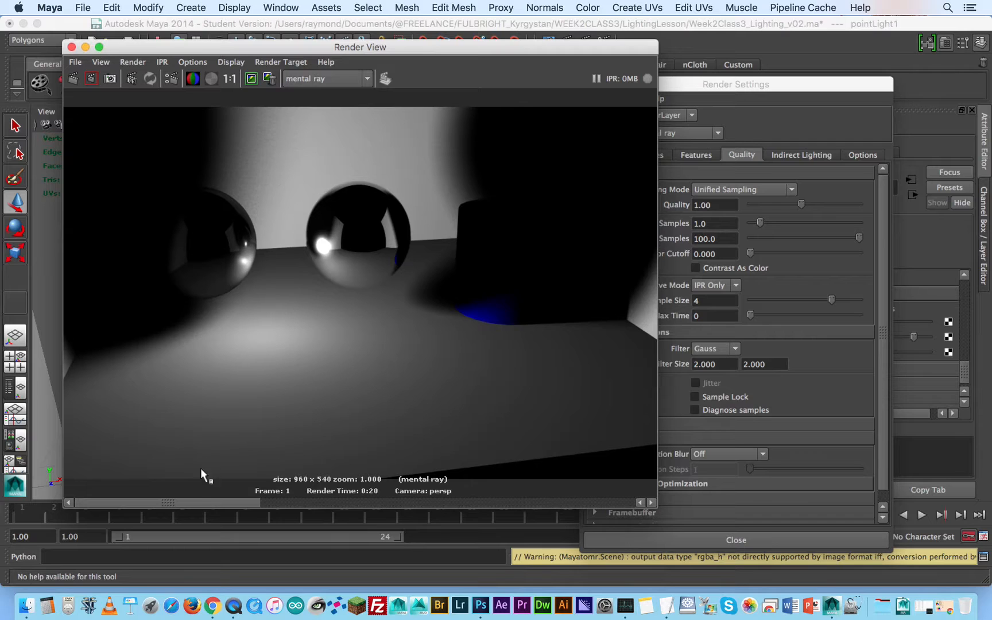
pyautogui.moveTo(192, 499)
pyautogui.mouseDown()
pyautogui.moveTo(325, 497)
pyautogui.moveTo(173, 498)
pyautogui.moveTo(185, 496)
pyautogui.mouseUp()
# - Set the point light's Shadow Rays to 40 and re-render a small region over the wall shadow's edge, clearing the region marker
pyautogui.moveTo(773, 84); pyautogui.dragTo(607, 73)
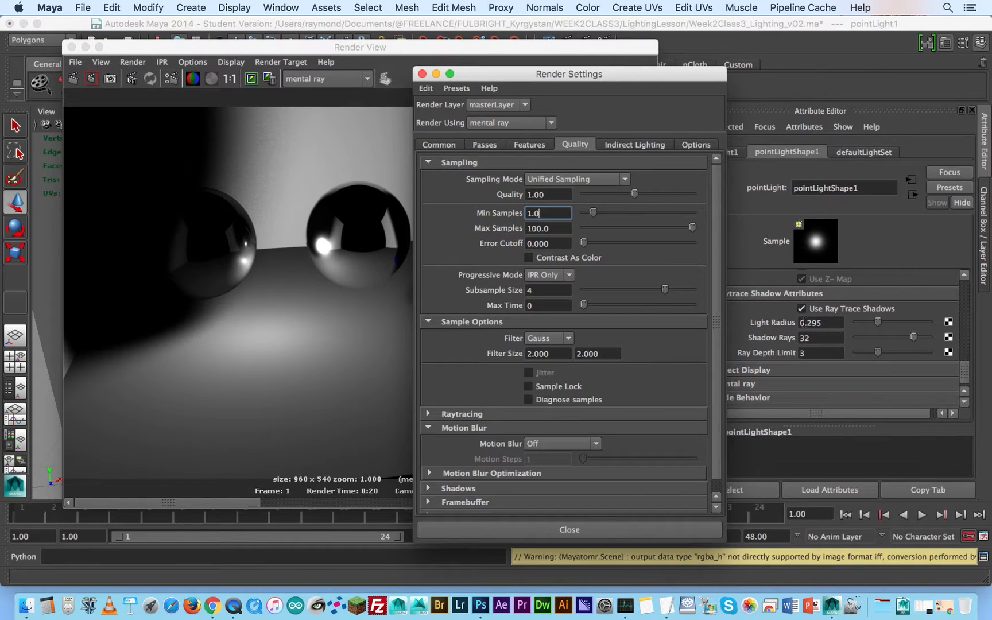
pyautogui.click(813, 339)
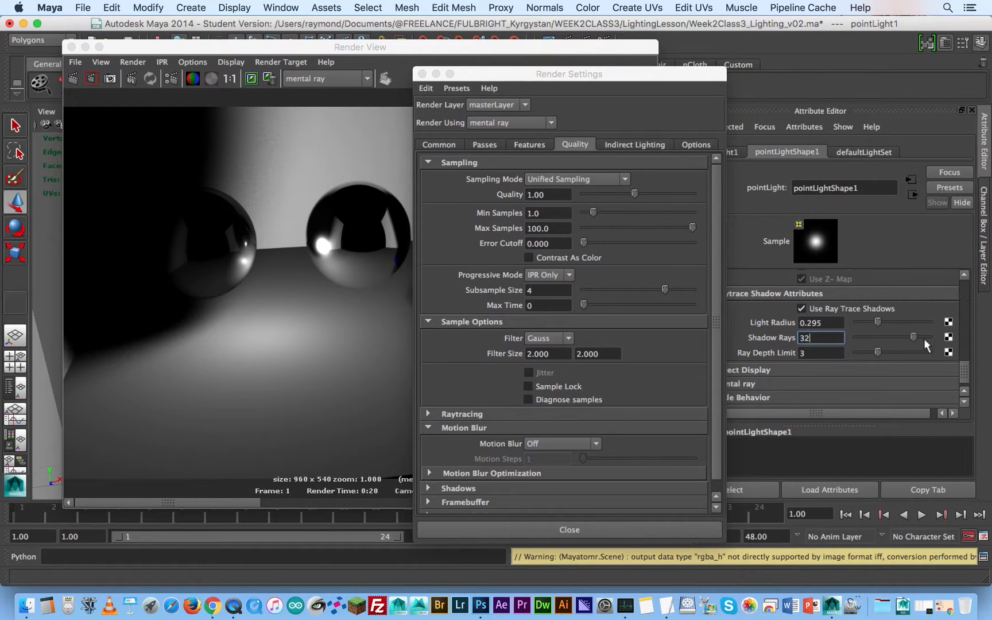
pyautogui.moveTo(914, 342); pyautogui.dragTo(962, 340)
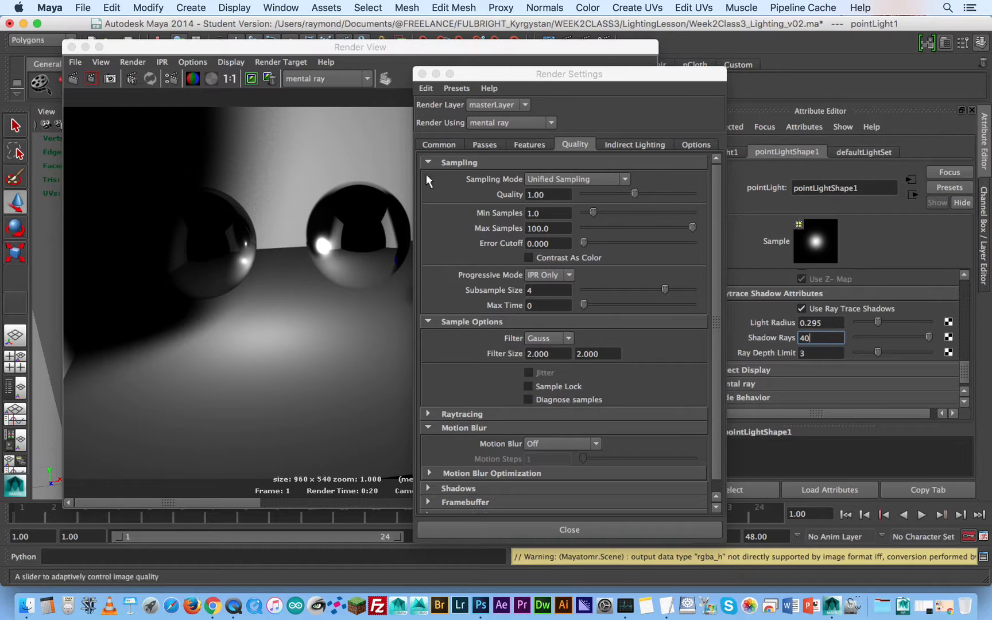
pyautogui.click(244, 166)
pyautogui.click(203, 135)
pyautogui.moveTo(204, 134); pyautogui.dragTo(315, 189)
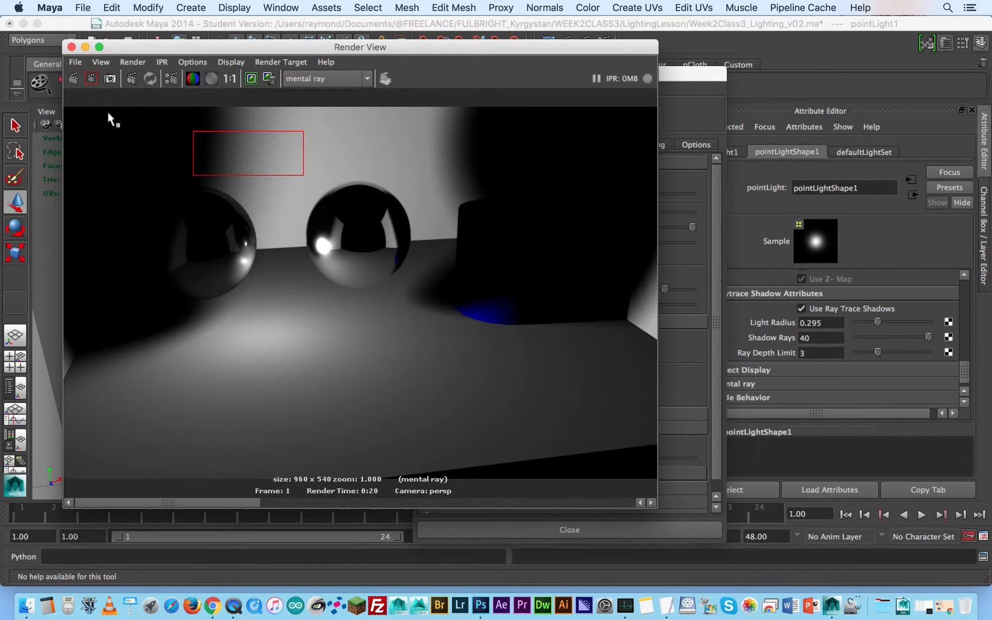
pyautogui.click(92, 78)
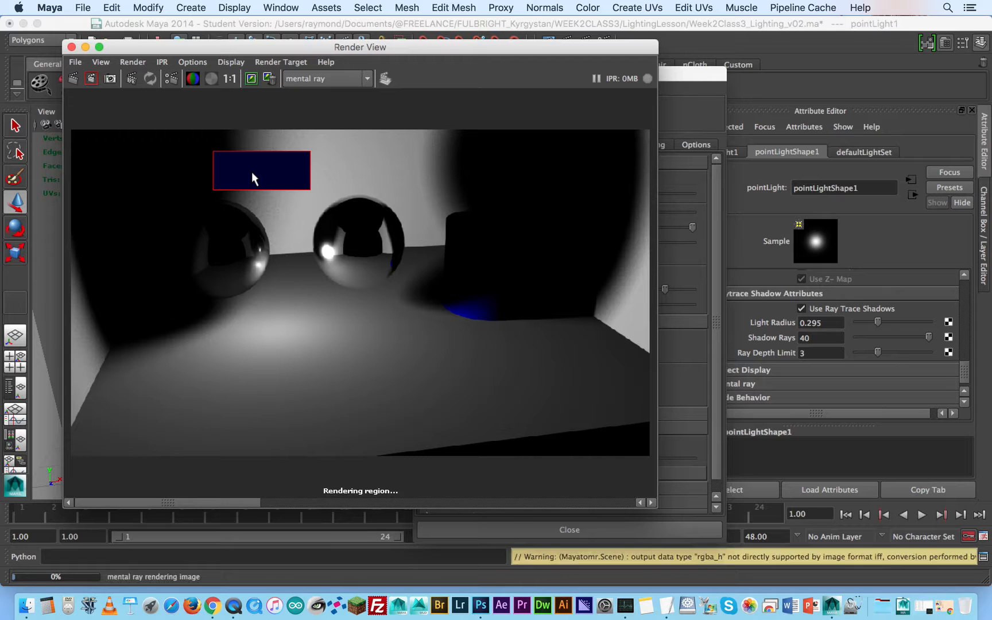
pyautogui.click(327, 151)
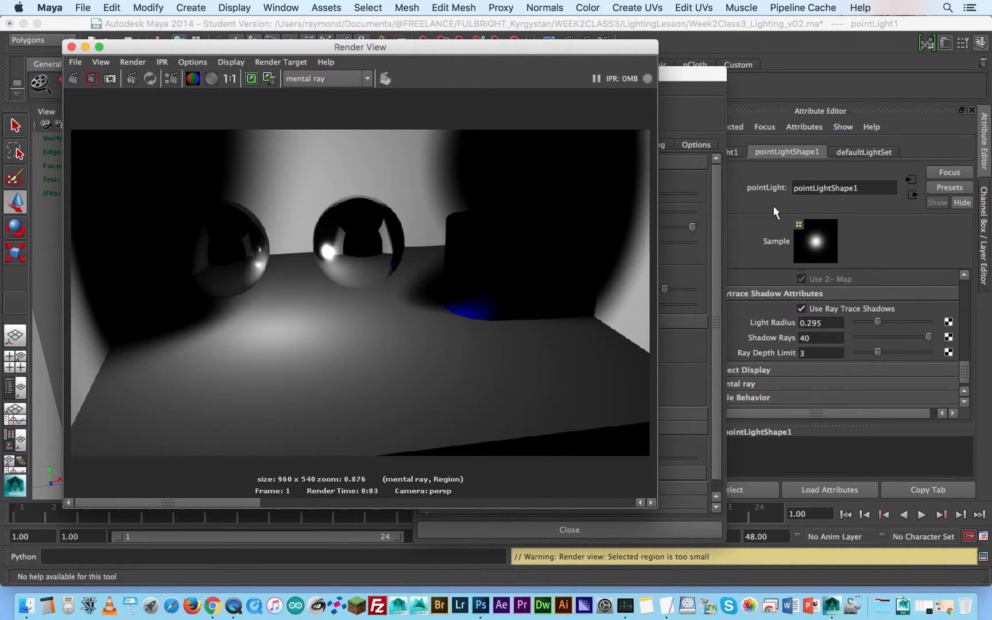
# - Reset the point light's raytrace shadows to Light Radius 0 and Shadow Rays 1
pyautogui.moveTo(131, 52); pyautogui.dragTo(112, 43)
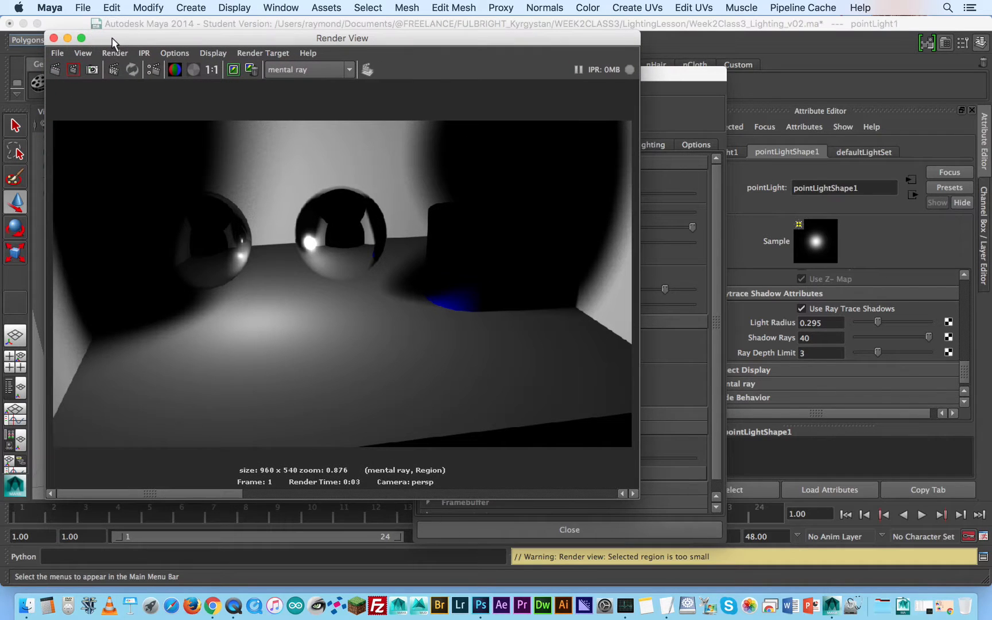
pyautogui.moveTo(880, 326); pyautogui.dragTo(821, 324)
pyautogui.click(827, 338)
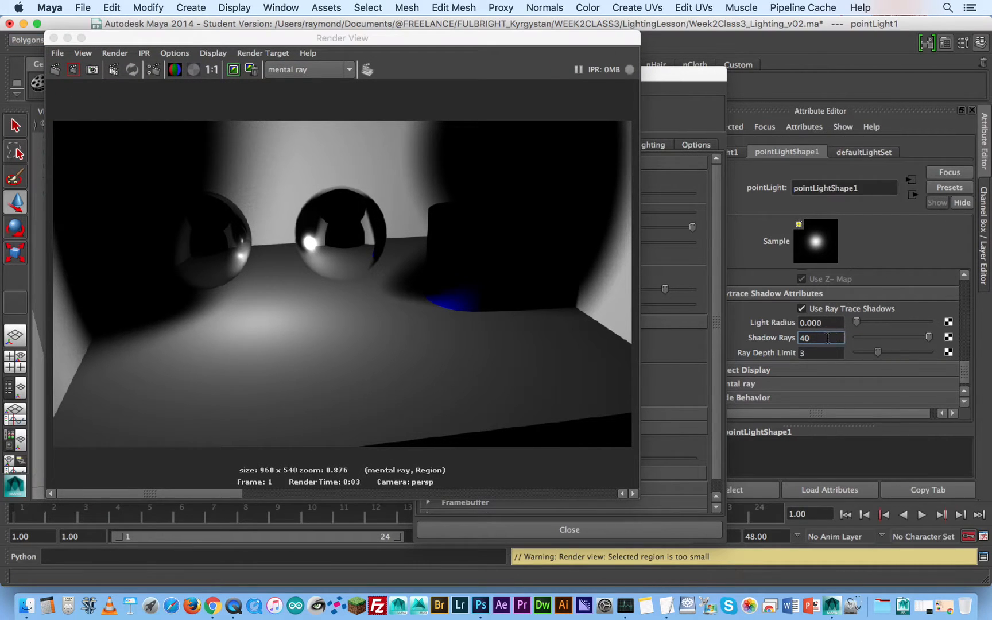
pyautogui.write('1')
pyautogui.click(821, 323)
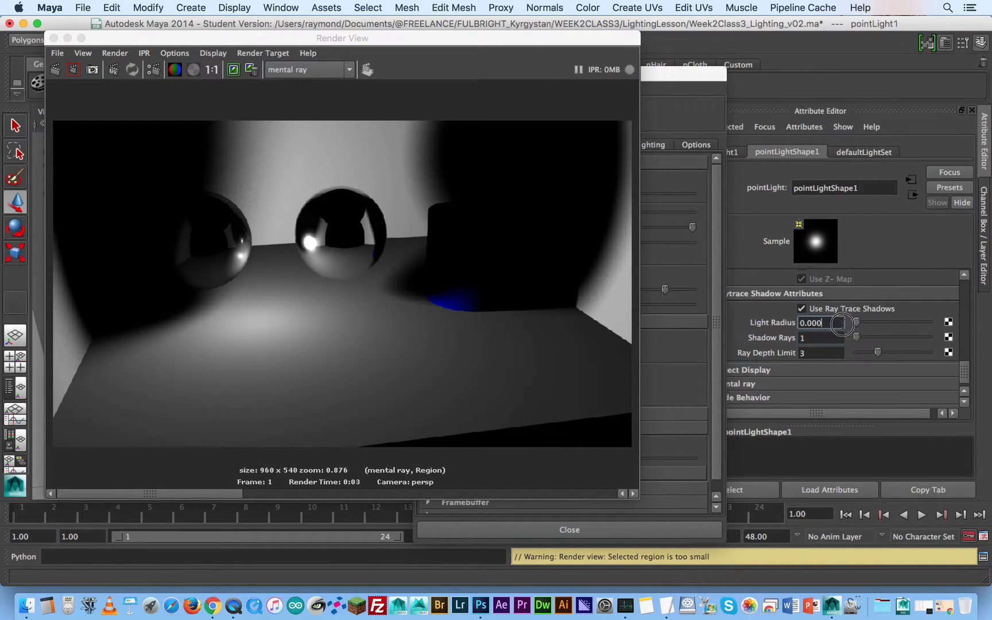
# - Set the mental ray sampling Quality to 0.25 and close the render settings
pyautogui.click(678, 87)
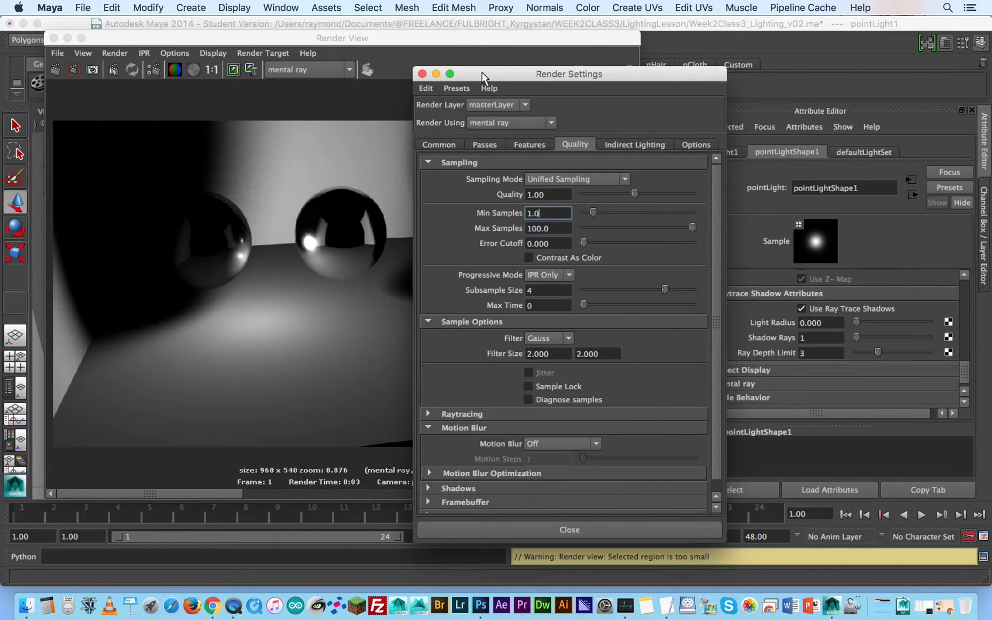
pyautogui.moveTo(574, 75); pyautogui.dragTo(512, 49)
pyautogui.click(485, 169)
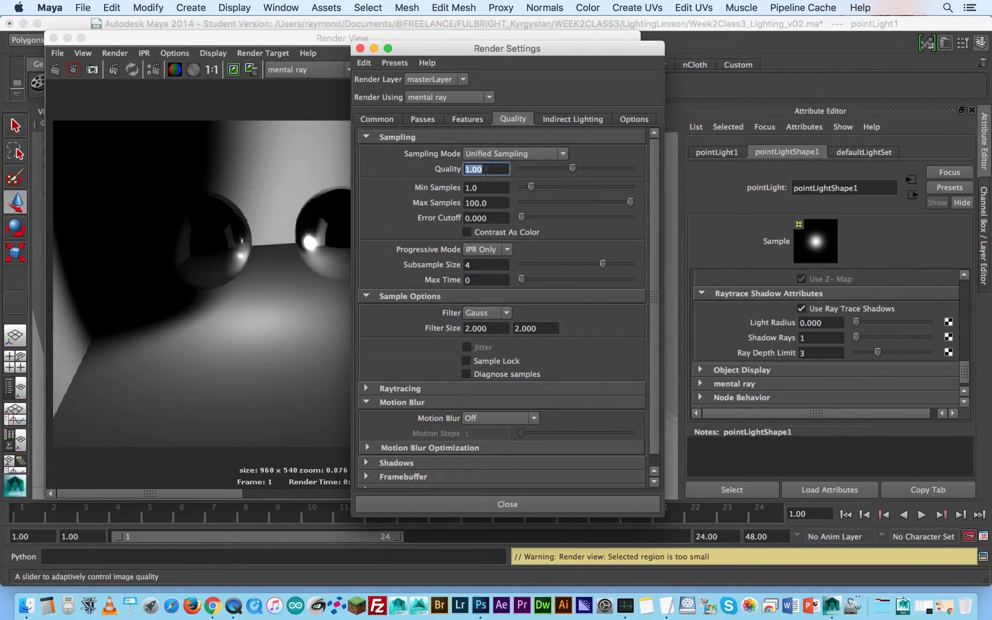
pyautogui.write('.25')
pyautogui.press('Return')
pyautogui.click(460, 505)
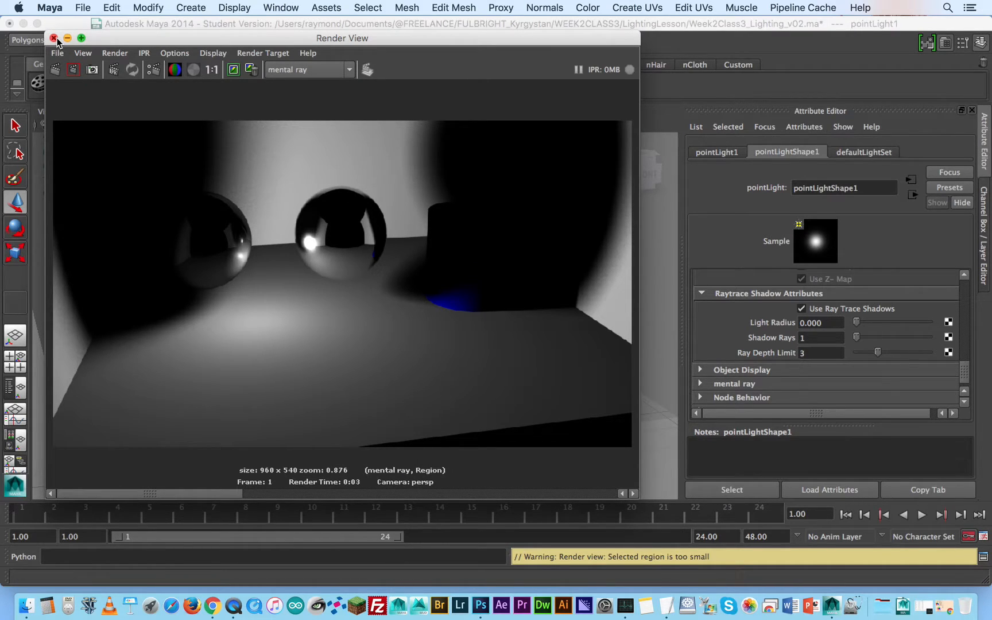
# - Close the render window and delete the point light from the scene
pyautogui.moveTo(148, 38); pyautogui.dragTo(283, 338)
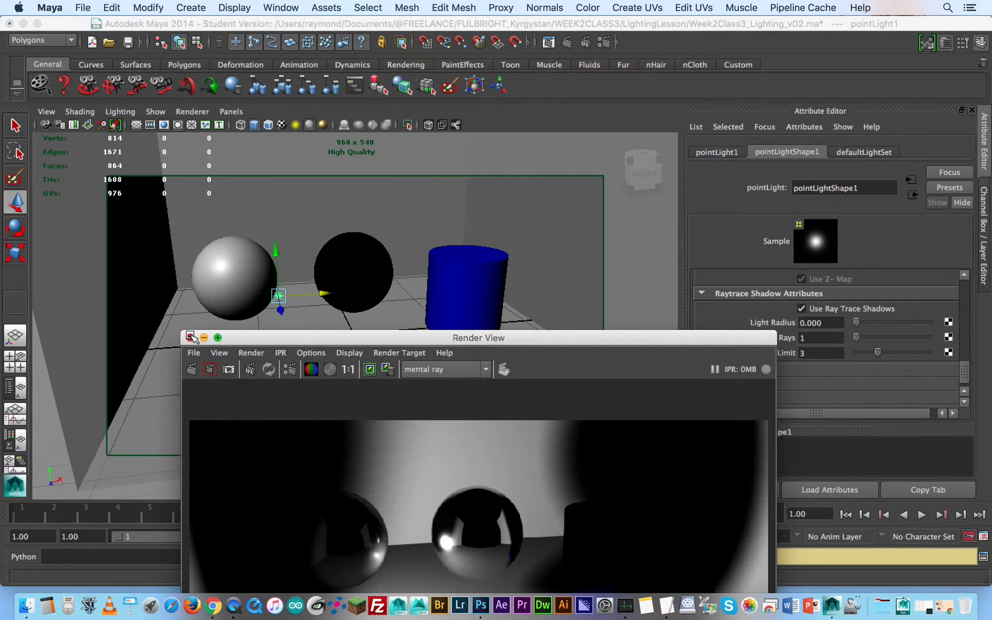
pyautogui.click(190, 337)
pyautogui.keyDown('alt'); pyautogui.moveTo(332, 355); pyautogui.dragTo(666, 304); pyautogui.keyUp('alt')
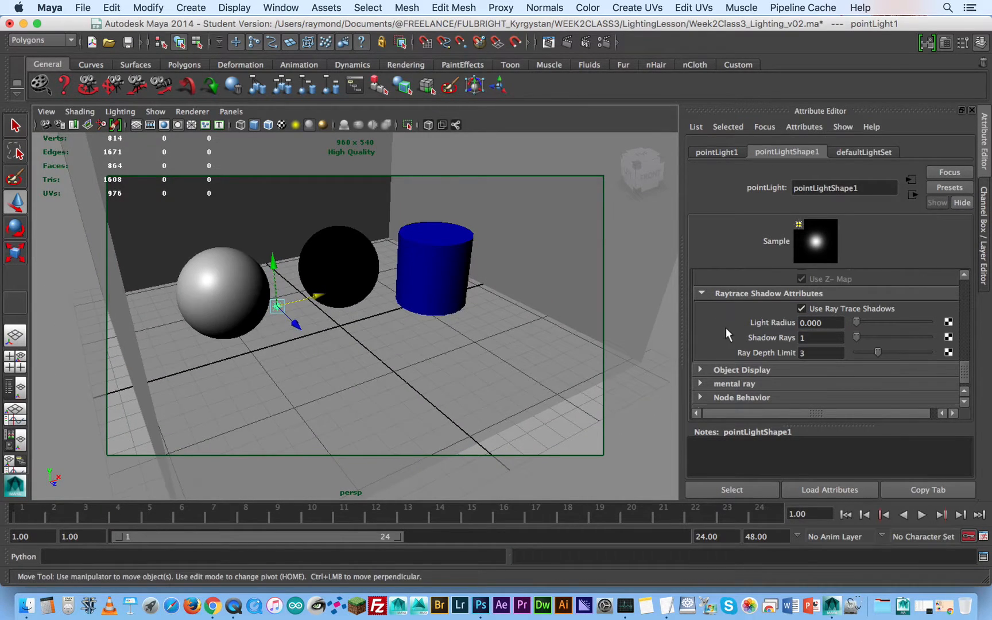
pyautogui.scroll(5, 726, 327)
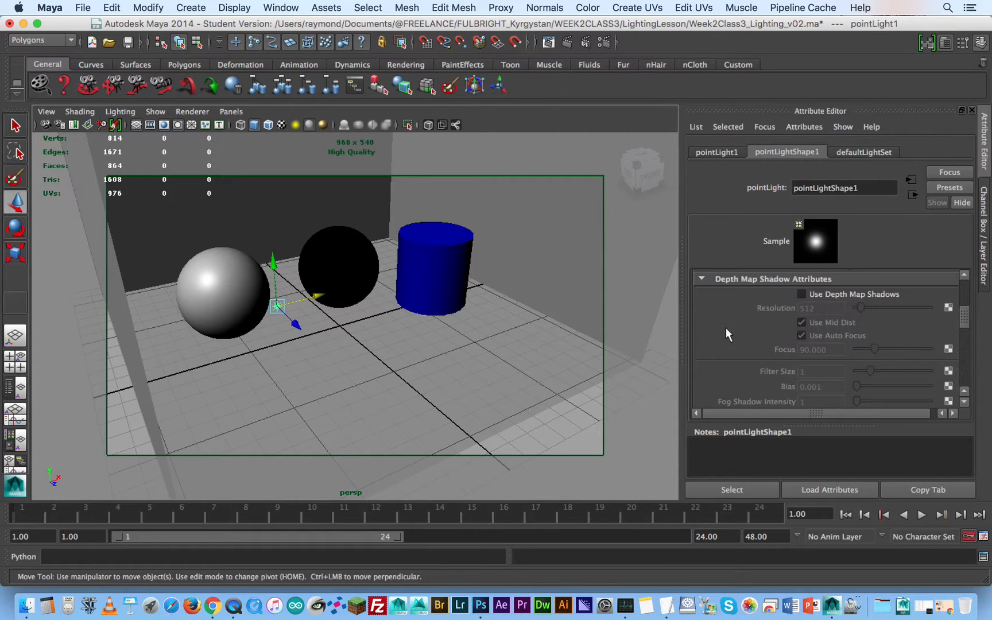
pyautogui.scroll(5, 726, 328)
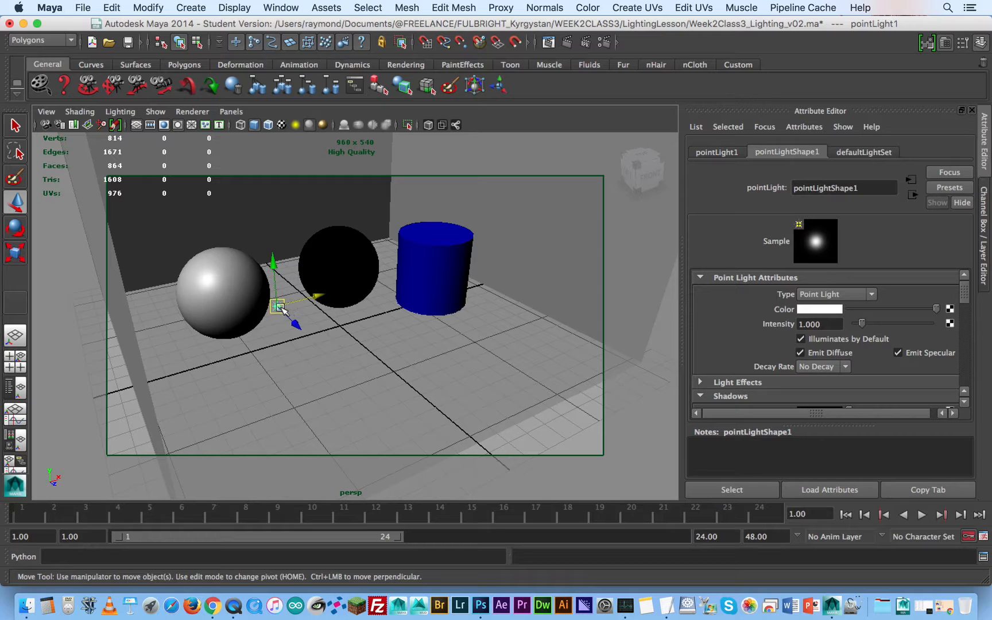
pyautogui.click(277, 306)
pyautogui.click(313, 350)
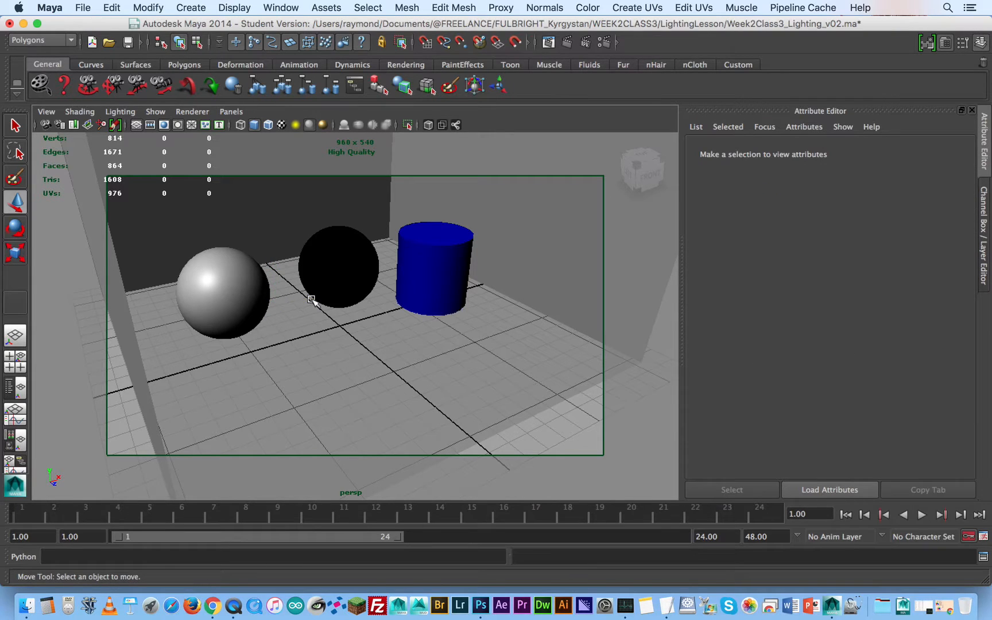
# - Create a spot light, raise it above the floor and pull it forward along the Z axis
pyautogui.press('space')
pyautogui.click(224, 248)
pyautogui.moveTo(310, 310)
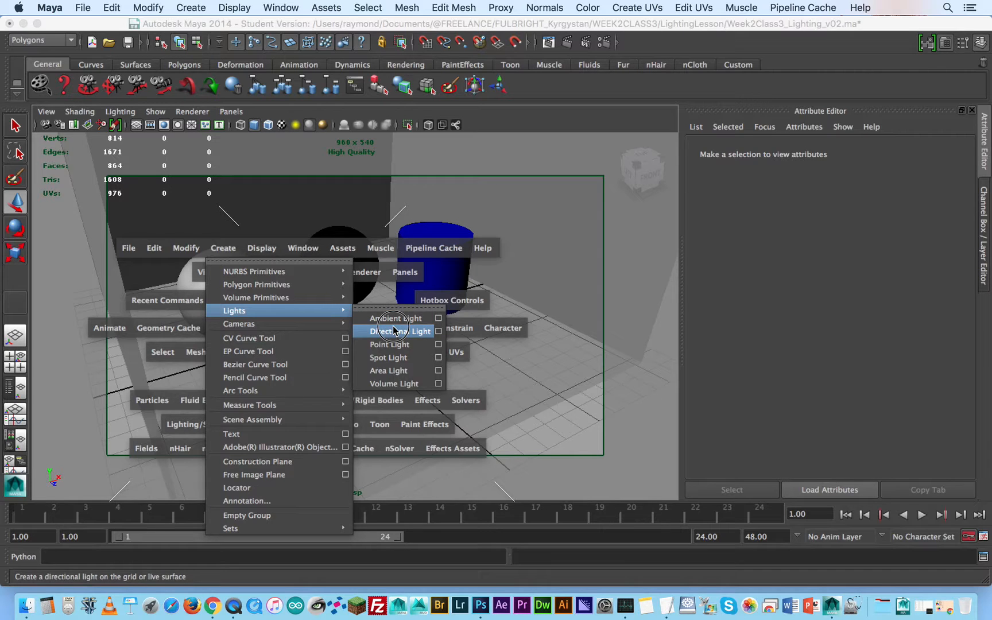
pyautogui.click(389, 357)
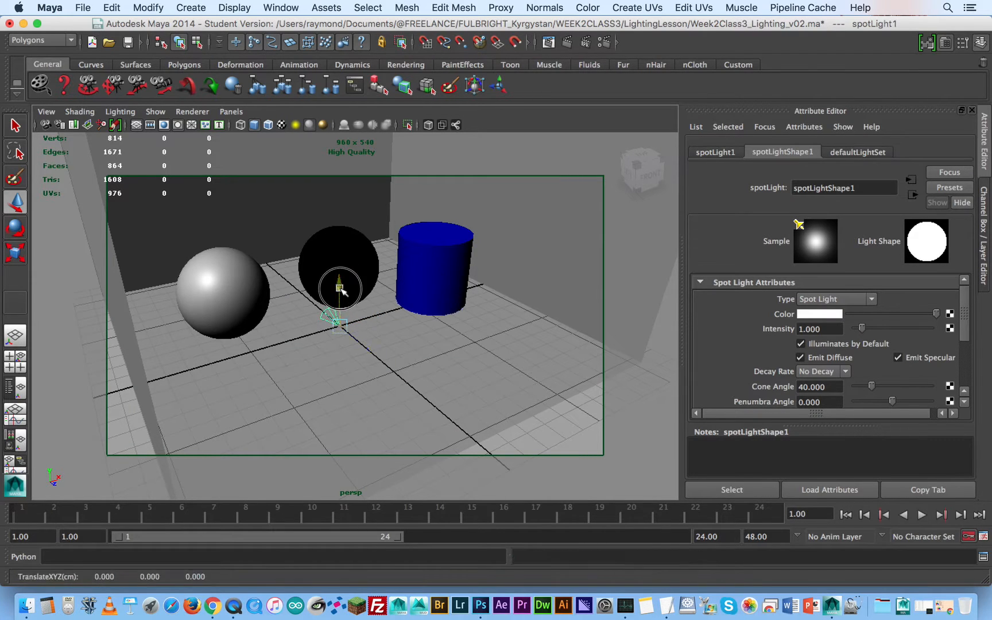
pyautogui.moveTo(341, 288); pyautogui.dragTo(341, 220)
pyautogui.moveTo(368, 277); pyautogui.dragTo(454, 332)
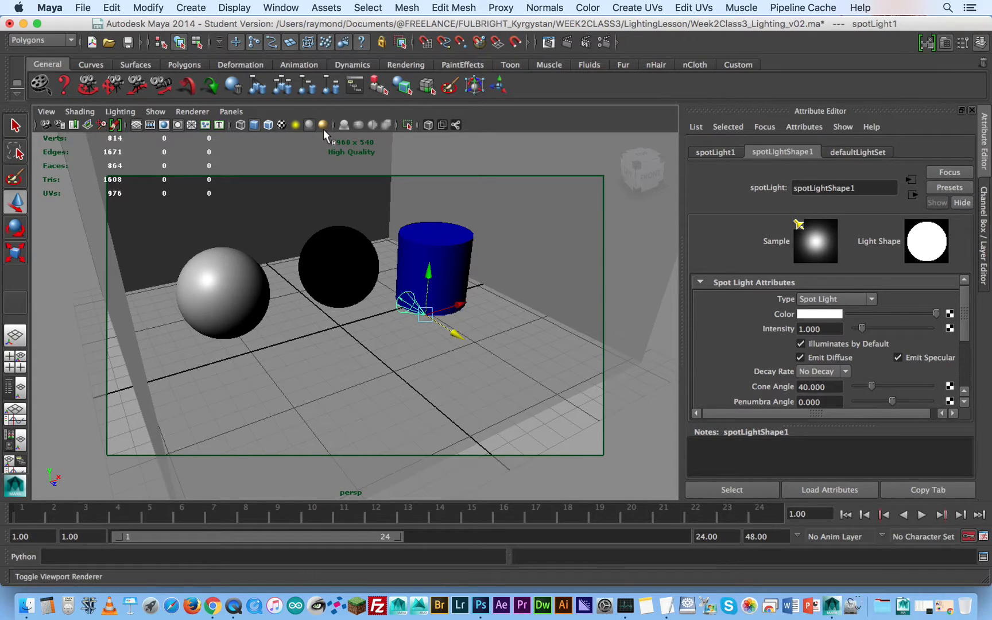
# - Try the Viewport 2.0 renderer in the perspective view and switch back to High Quality Rendering
pyautogui.click(189, 111)
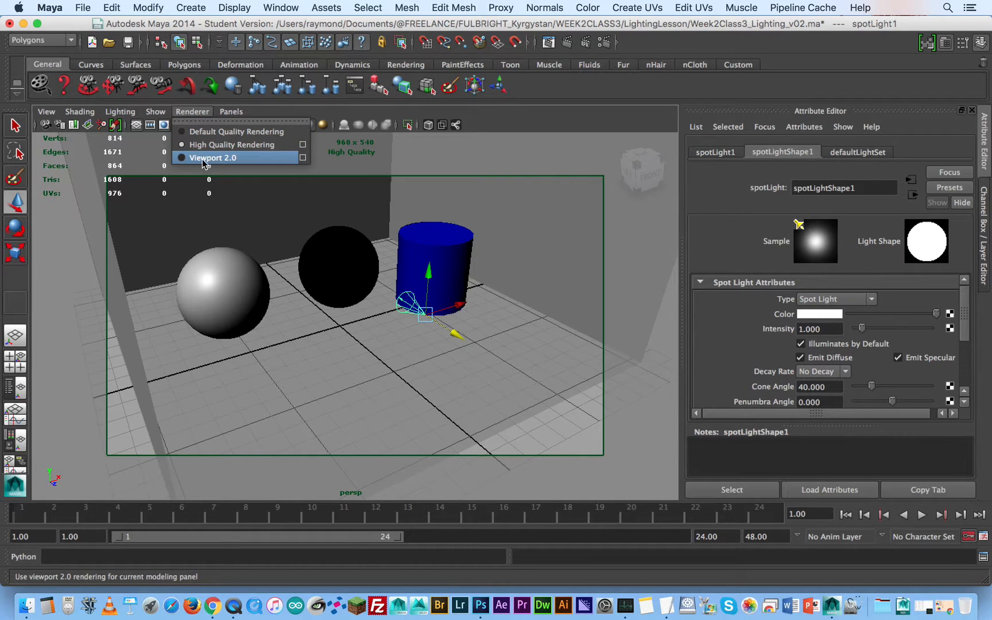
pyautogui.click(227, 158)
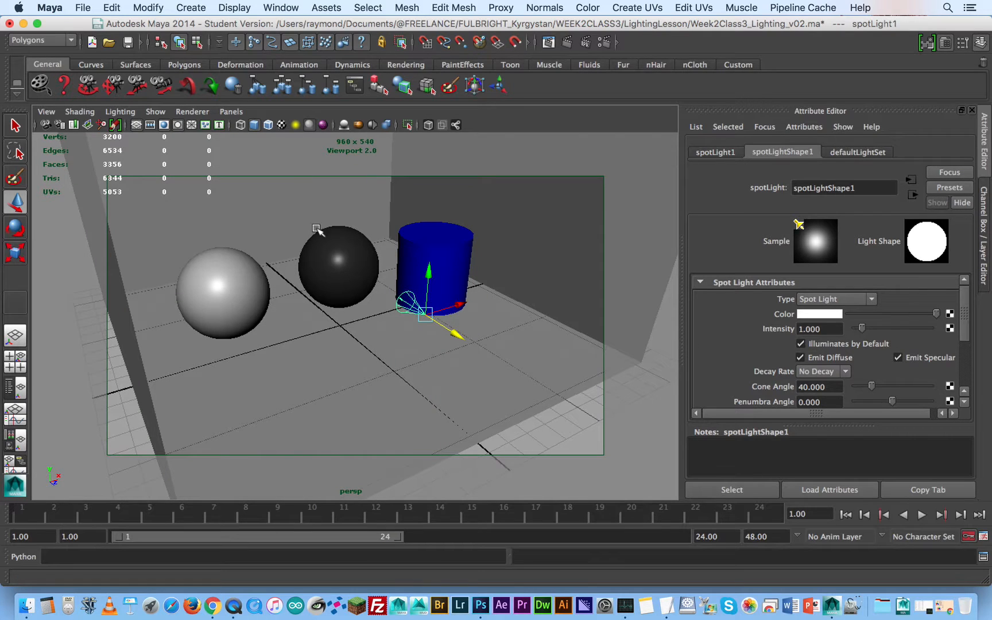
pyautogui.click(325, 124)
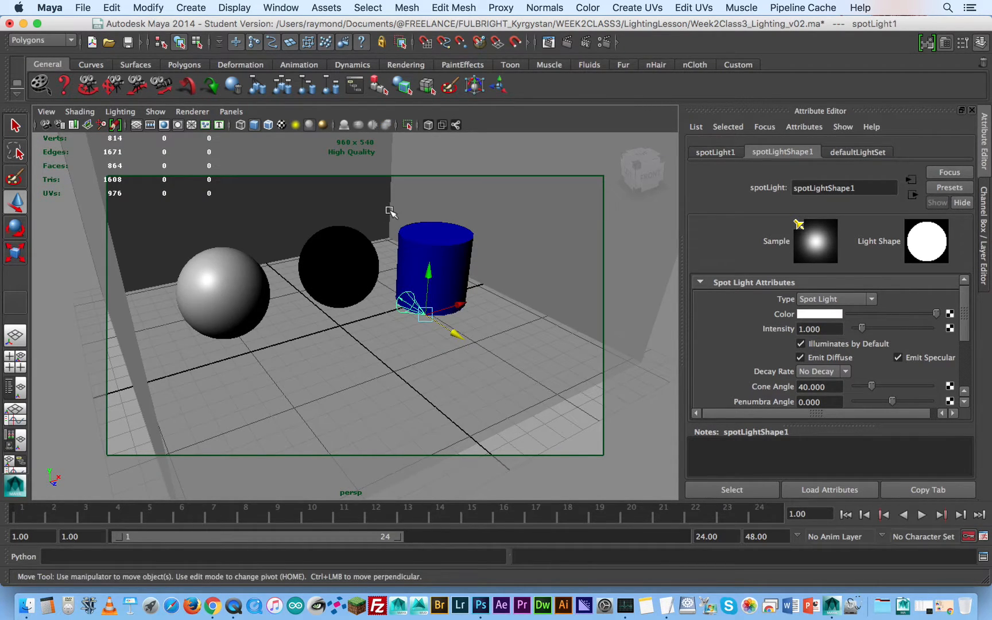
# - Set the perspective view's lighting to use all lights in the scene
pyautogui.keyDown('alt'); pyautogui.moveTo(385, 257); pyautogui.dragTo(354, 274); pyautogui.keyUp('alt')
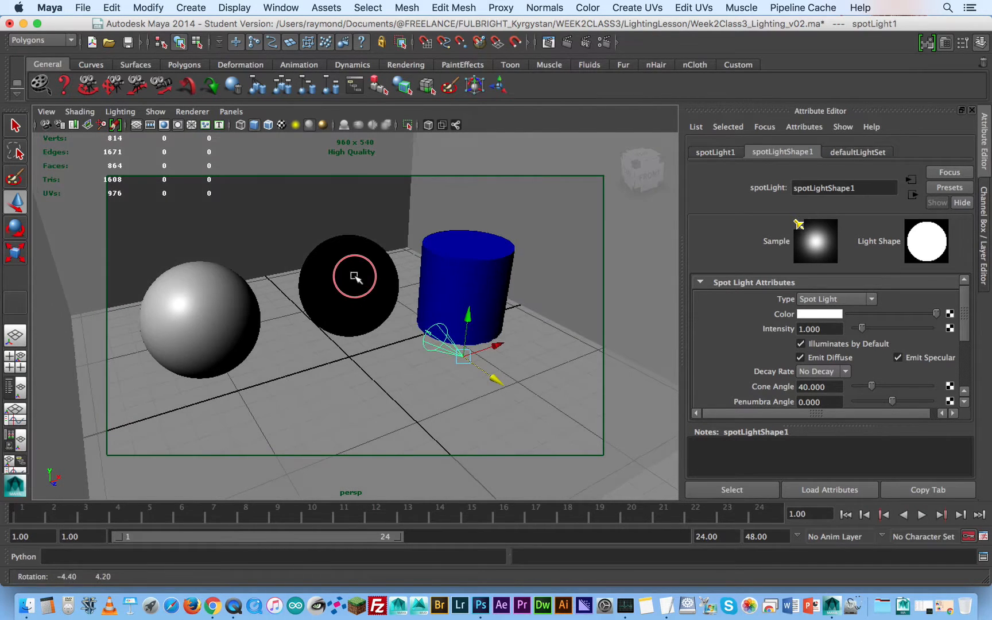
pyautogui.click(202, 112)
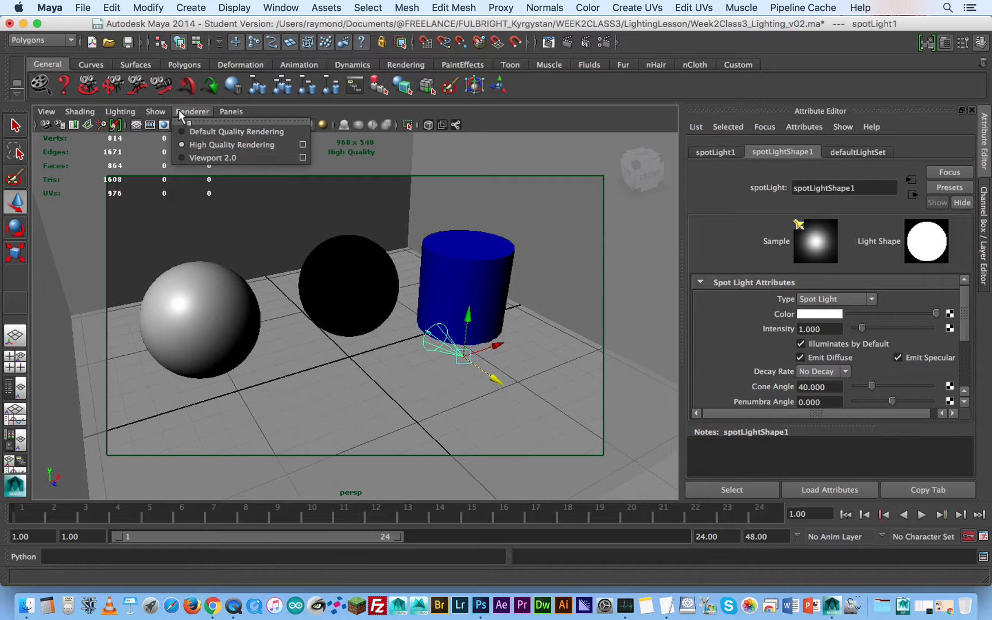
pyautogui.moveTo(120, 111)
pyautogui.click(122, 142)
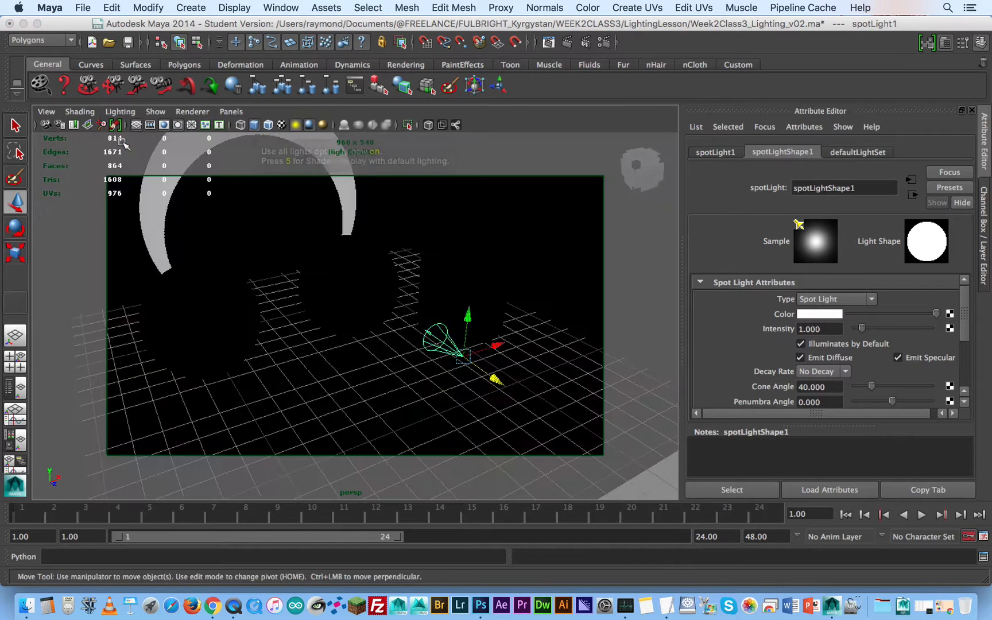
# - Render the scene lit by the spot light with mental ray and close the render window
pyautogui.moveTo(459, 299); pyautogui.dragTo(417, 300)
pyautogui.keyDown('alt'); pyautogui.moveTo(341, 282); pyautogui.dragTo(361, 284); pyautogui.keyUp('alt')
pyautogui.click(567, 43)
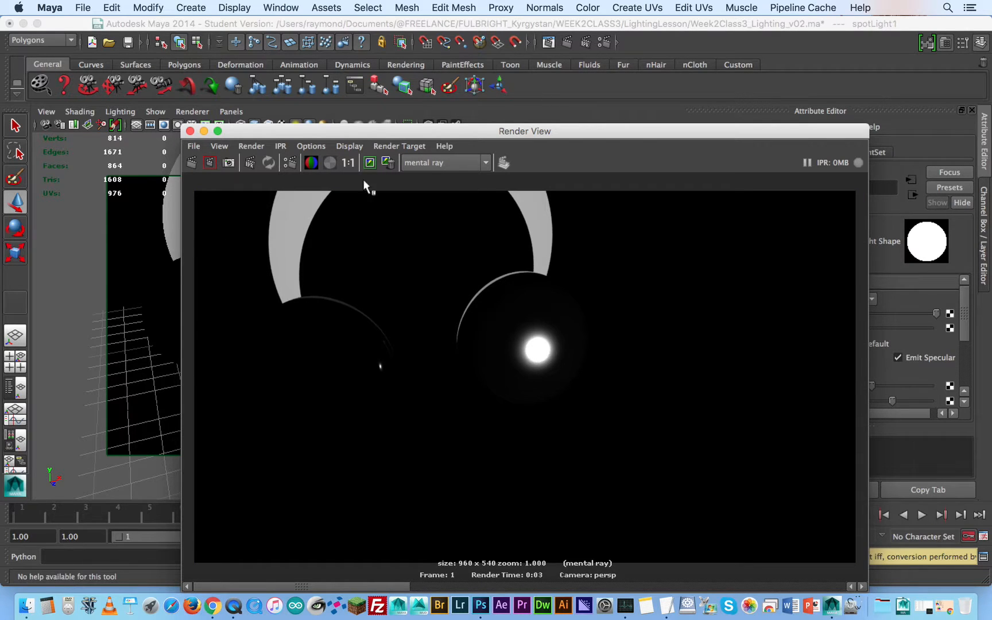
pyautogui.moveTo(349, 129); pyautogui.dragTo(424, 78)
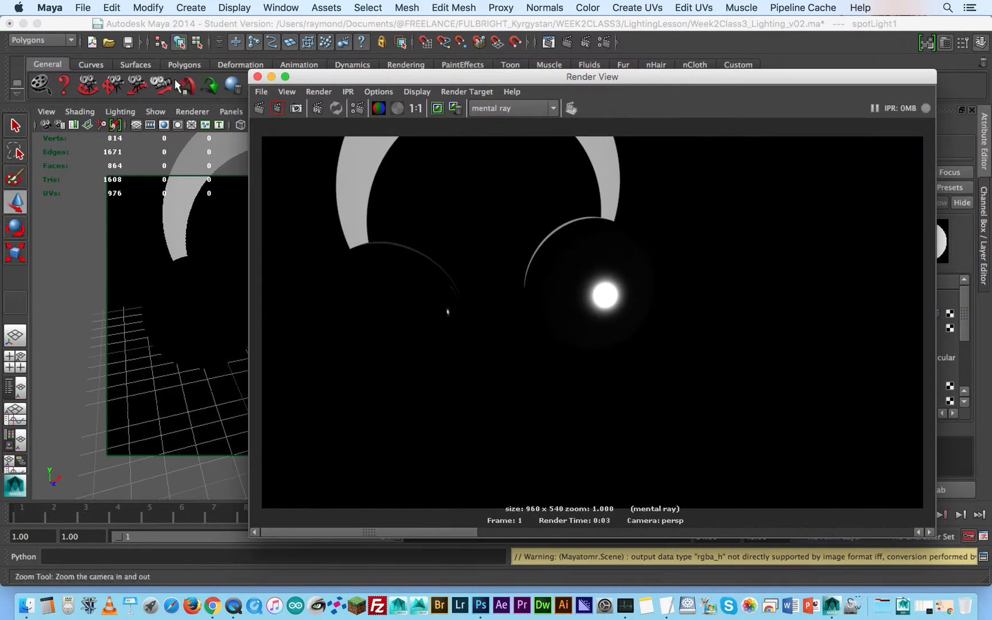
pyautogui.click(256, 78)
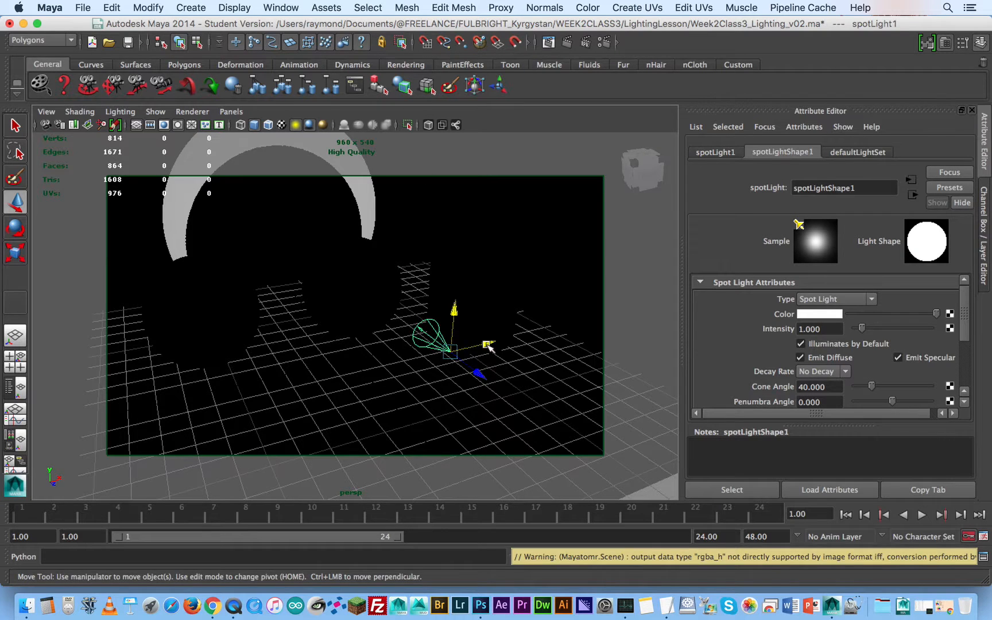
# - Move the spot light along the X axis past the blue cylinder and center the view on it with Look at Selection
pyautogui.moveTo(482, 345); pyautogui.dragTo(565, 308)
pyautogui.click(231, 112)
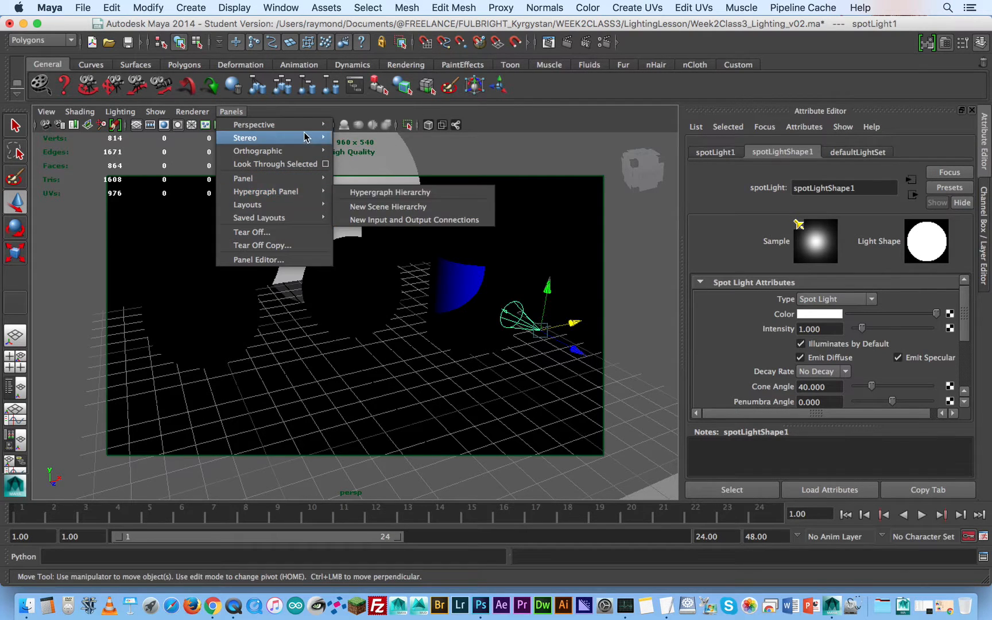
pyautogui.moveTo(298, 127)
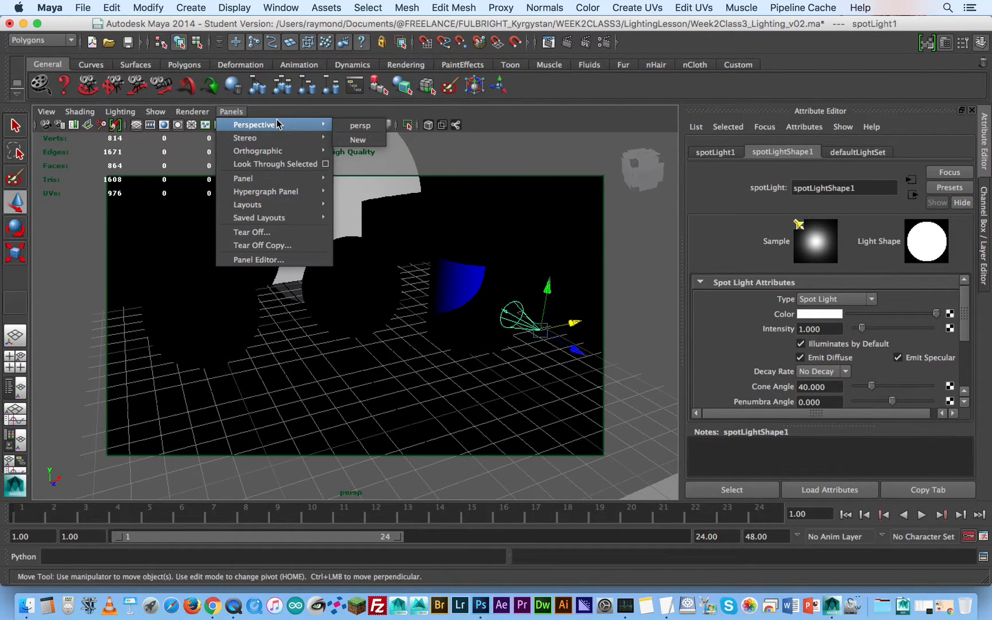
pyautogui.click(233, 112)
pyautogui.click(234, 113)
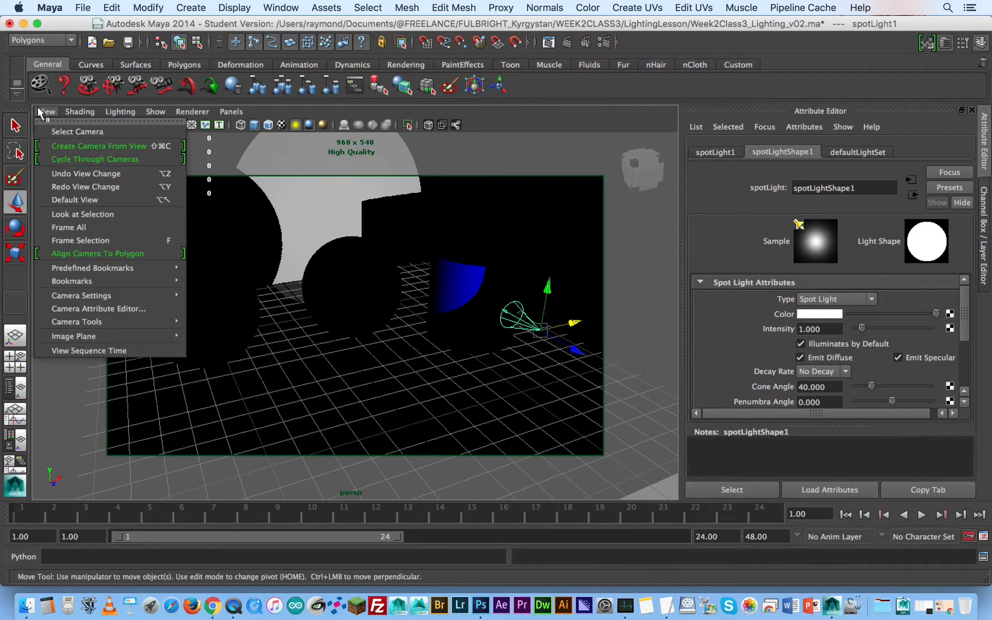
pyautogui.click(39, 112)
pyautogui.click(47, 113)
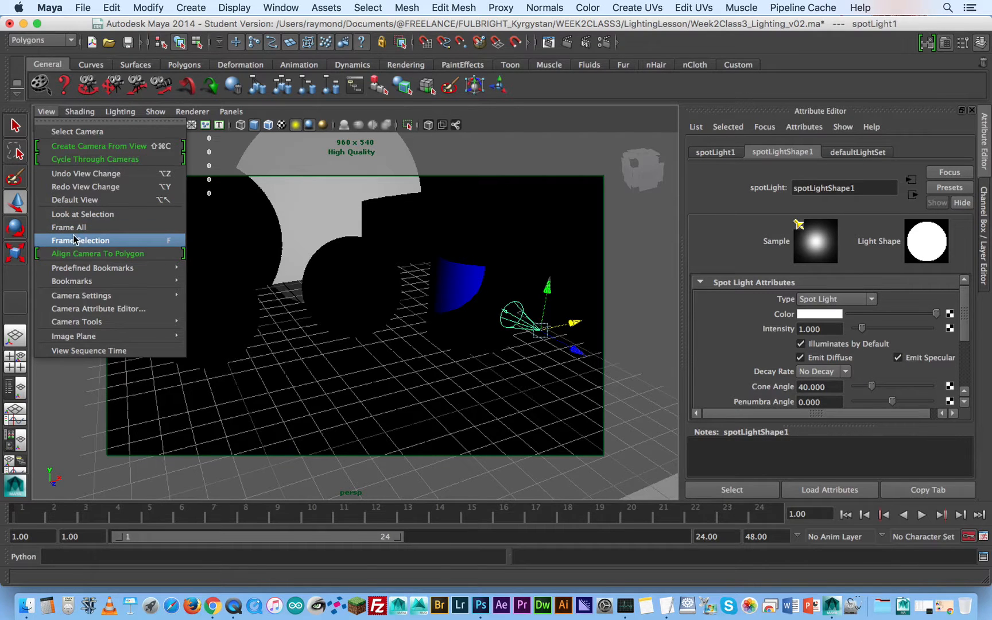
pyautogui.click(78, 215)
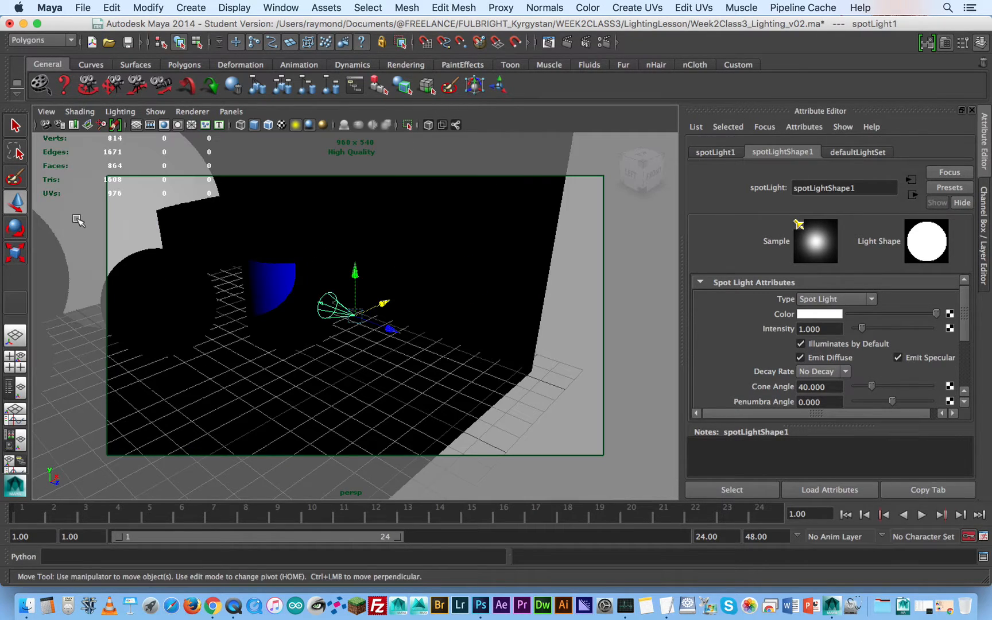
pyautogui.click(161, 113)
pyautogui.click(159, 112)
pyautogui.click(188, 111)
pyautogui.click(189, 111)
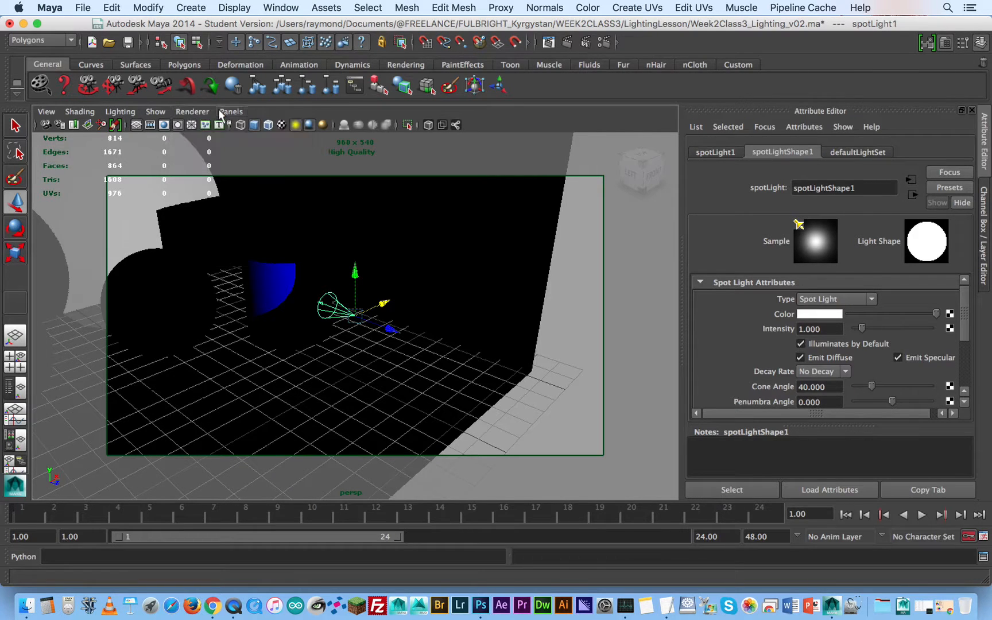
pyautogui.click(220, 110)
pyautogui.click(220, 110)
pyautogui.click(52, 113)
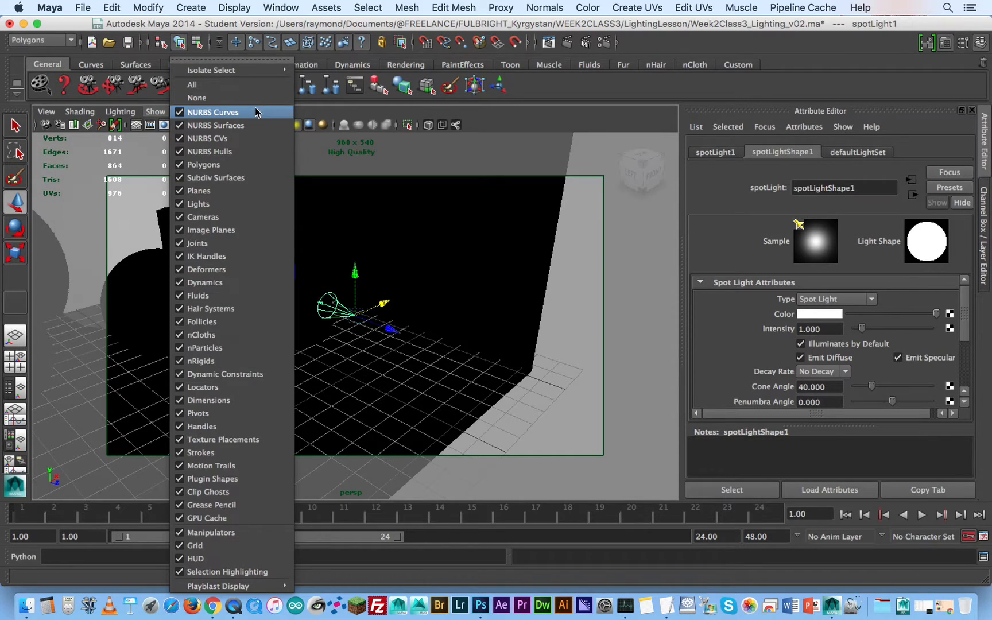
pyautogui.click(232, 112)
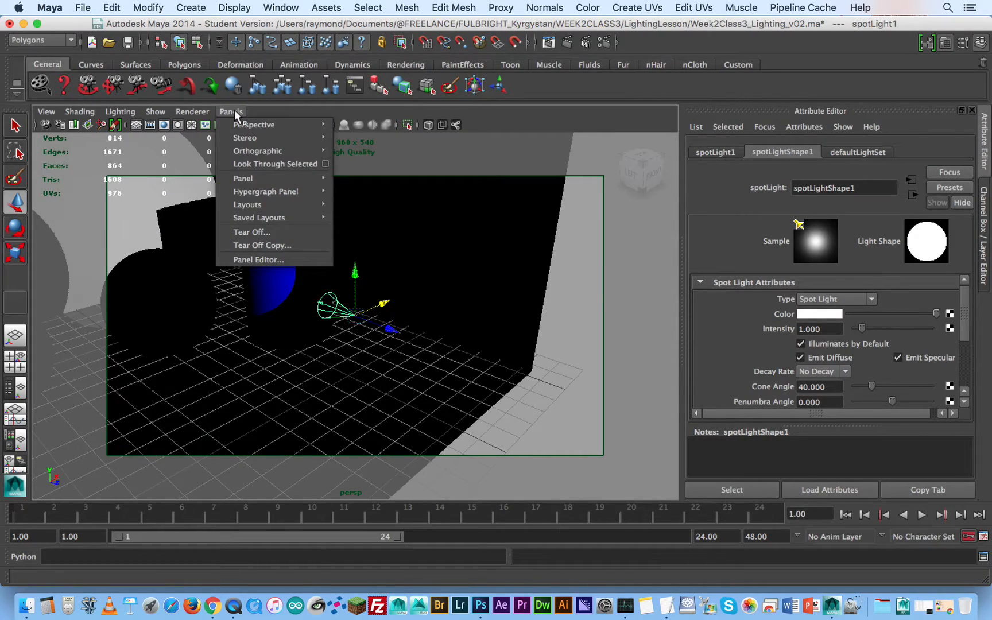
pyautogui.moveTo(248, 128)
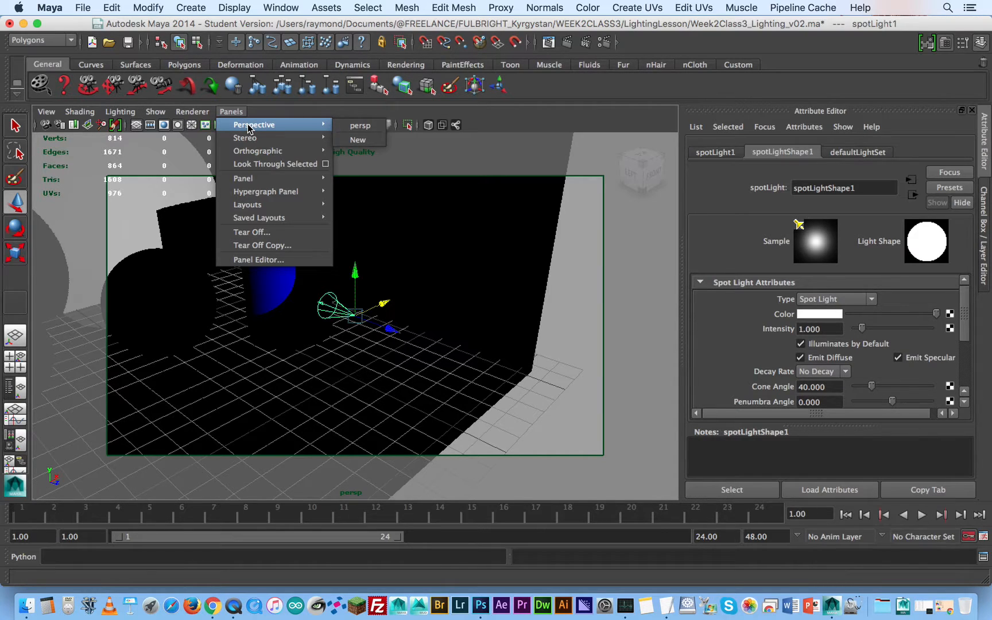
pyautogui.click(236, 113)
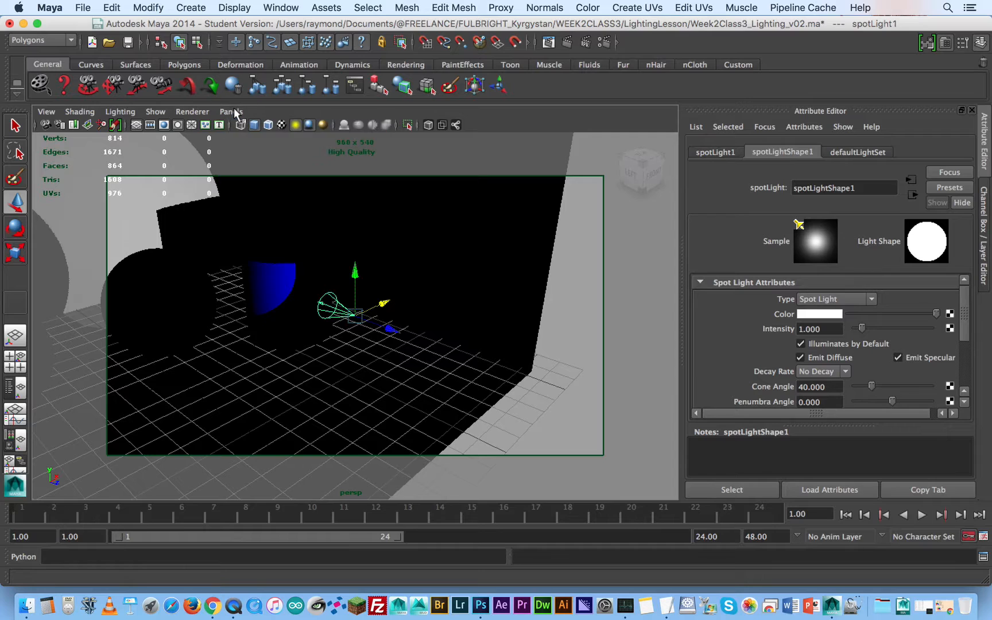
# - Look through the selected spot light and aim it down at the middle sphere from a higher position
pyautogui.click(235, 113)
pyautogui.click(248, 165)
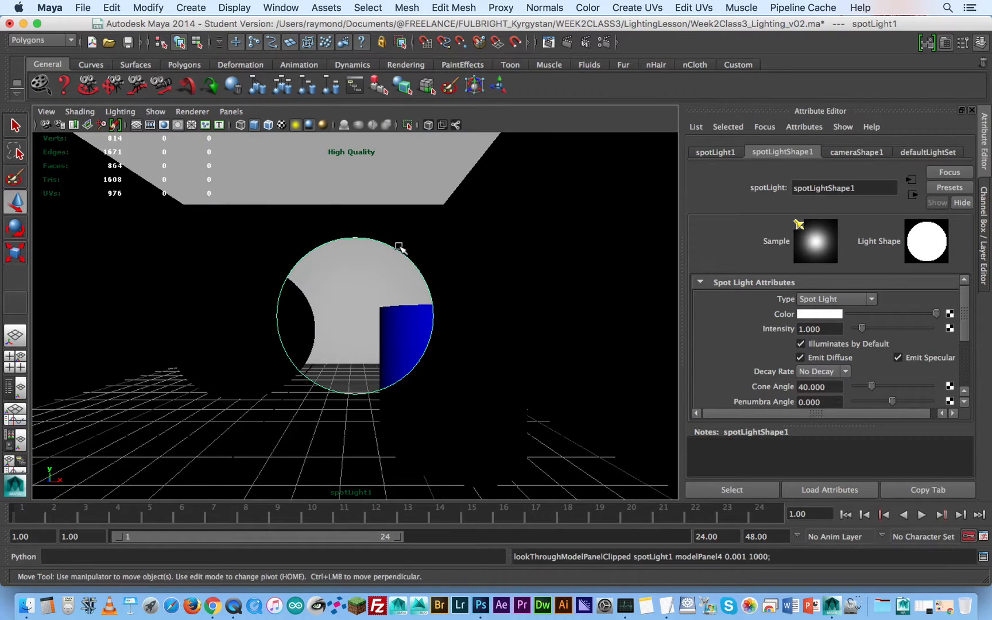
pyautogui.keyDown('alt'); pyautogui.moveTo(448, 279); pyautogui.dragTo(299, 295); pyautogui.keyUp('alt')
pyautogui.keyDown('alt'); pyautogui.moveTo(299, 295); pyautogui.dragTo(414, 294, button='middle'); pyautogui.keyUp('alt')
pyautogui.keyDown('alt'); pyautogui.moveTo(414, 294); pyautogui.dragTo(409, 330); pyautogui.keyUp('alt')
pyautogui.keyDown('alt'); pyautogui.moveTo(409, 331); pyautogui.dragTo(394, 323, button='middle'); pyautogui.keyUp('alt')
# - Return to the persp camera and frame the spheres, cylinder and spot light together
pyautogui.click(231, 112)
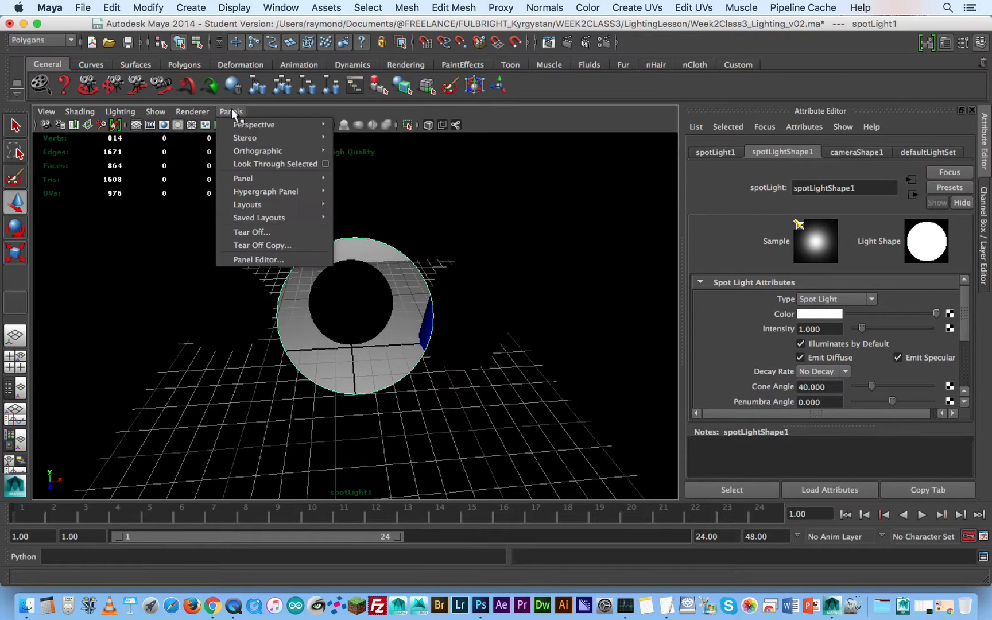
pyautogui.moveTo(258, 127)
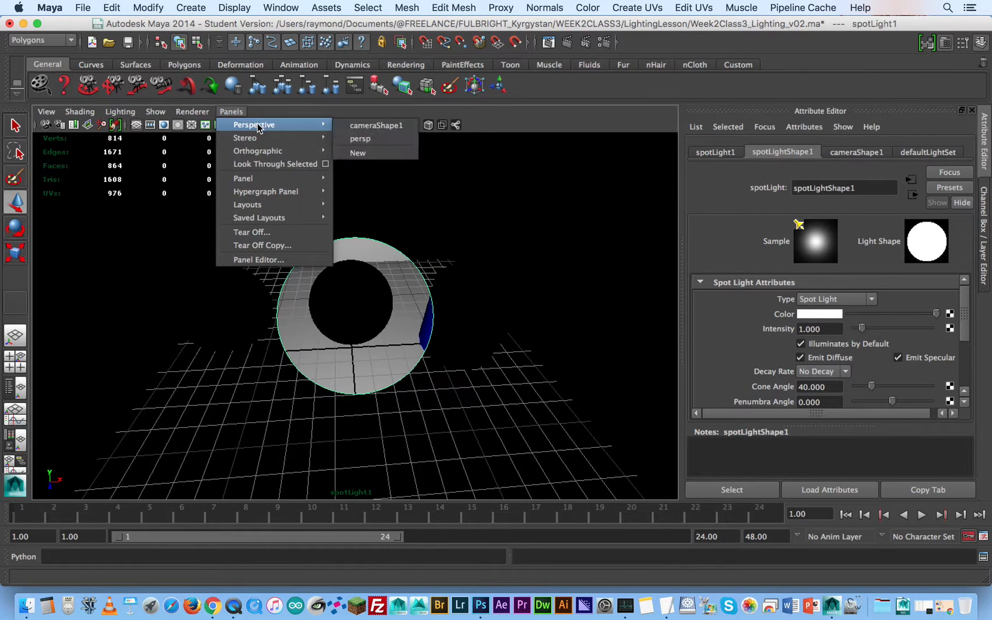
pyautogui.click(379, 143)
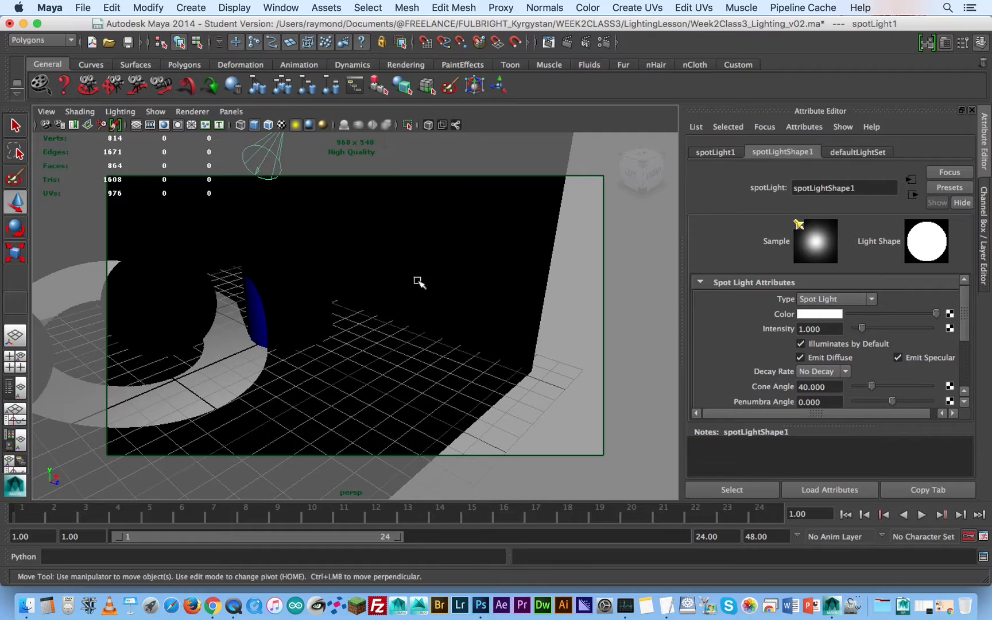
pyautogui.keyDown('alt'); pyautogui.moveTo(445, 285); pyautogui.dragTo(349, 333); pyautogui.keyUp('alt')
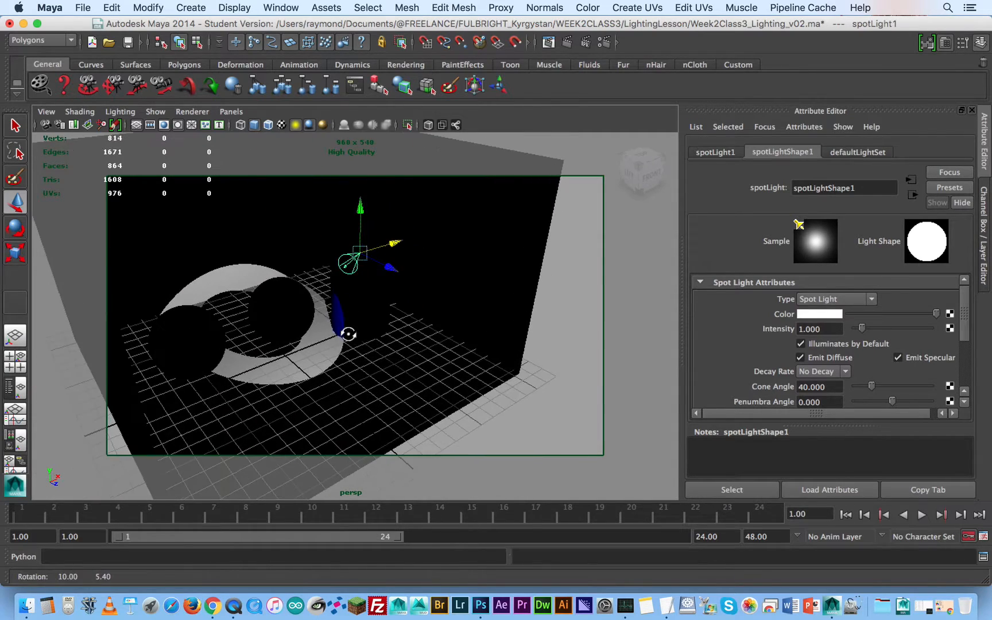
pyautogui.keyDown('alt'); pyautogui.moveTo(349, 333); pyautogui.dragTo(371, 340, button='middle'); pyautogui.keyUp('alt')
pyautogui.keyDown('alt'); pyautogui.moveTo(371, 340); pyautogui.dragTo(327, 353); pyautogui.keyUp('alt')
pyautogui.keyDown('alt'); pyautogui.moveTo(327, 353); pyautogui.dragTo(363, 340, button='right'); pyautogui.keyUp('alt')
pyautogui.keyDown('alt'); pyautogui.moveTo(362, 334); pyautogui.dragTo(392, 353, button='middle'); pyautogui.keyUp('alt')
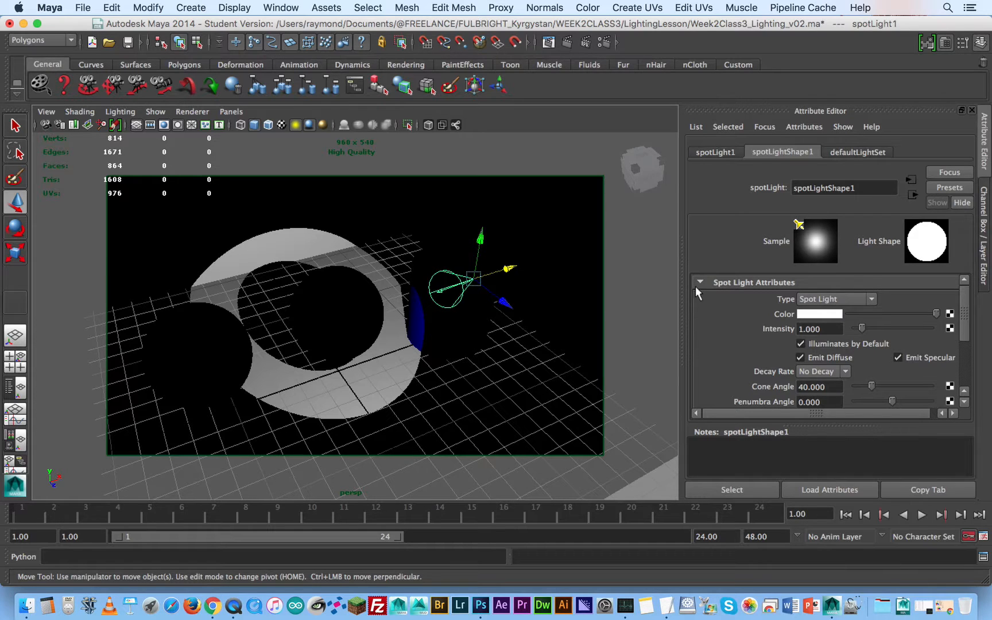
# - Set the spot light's Cone Angle to about 61.1, Penumbra Angle to about 0.09 and Dropoff to about 21
pyautogui.scroll(-3, 736, 331)
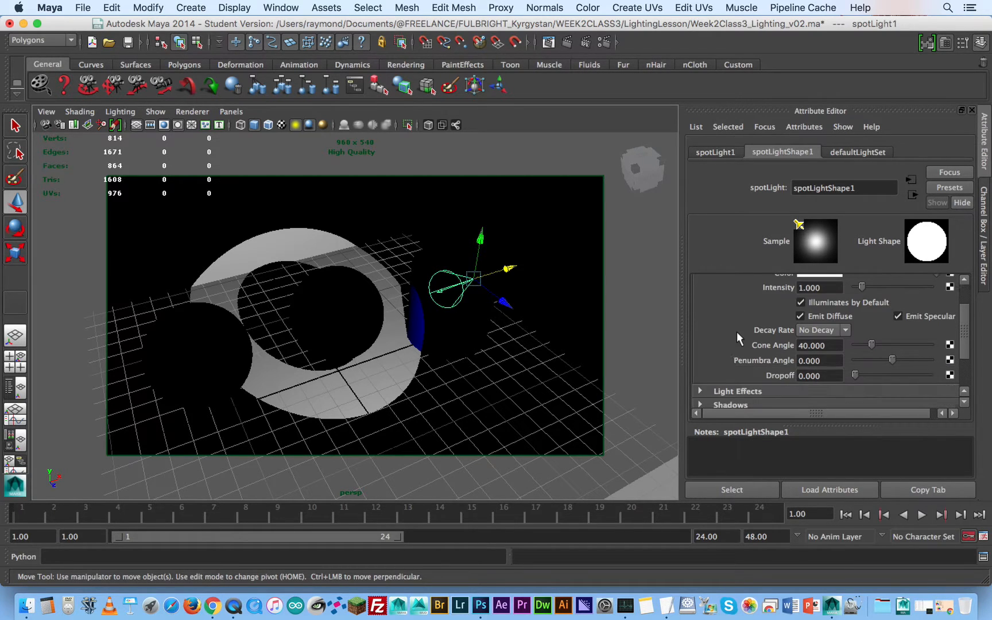
pyautogui.scroll(3, 736, 331)
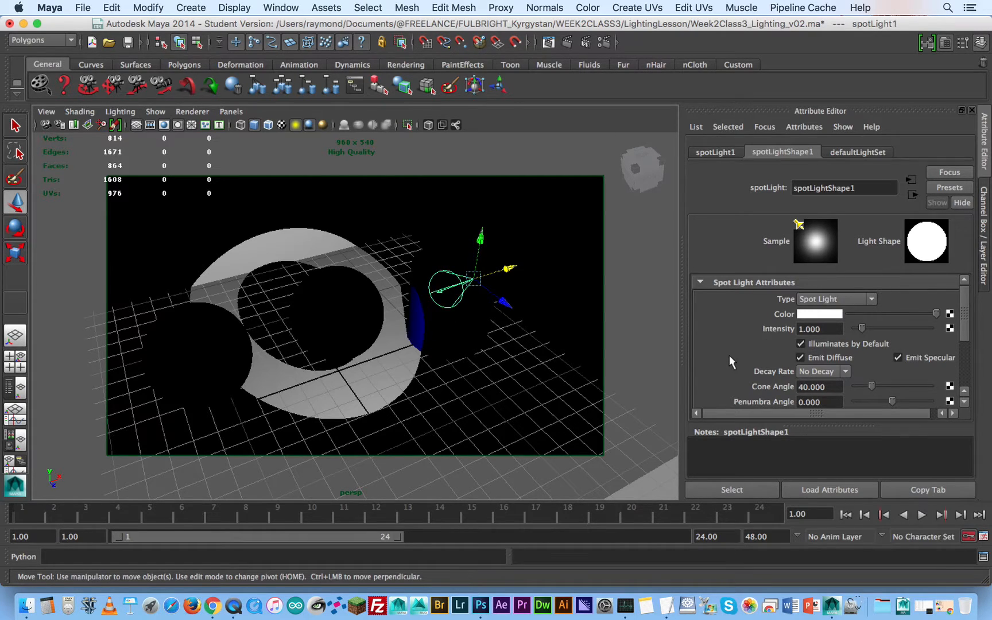
pyautogui.scroll(-3, 729, 356)
pyautogui.moveTo(871, 343)
pyautogui.mouseDown()
pyautogui.moveTo(942, 343)
pyautogui.moveTo(864, 339)
pyautogui.moveTo(881, 341)
pyautogui.mouseUp()
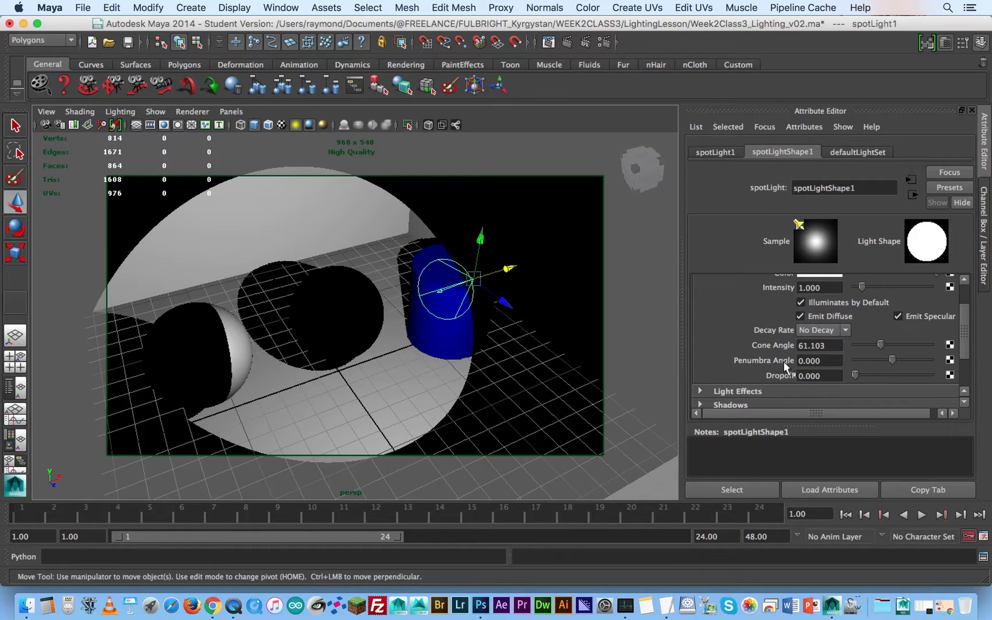
pyautogui.moveTo(891, 355); pyautogui.dragTo(861, 373)
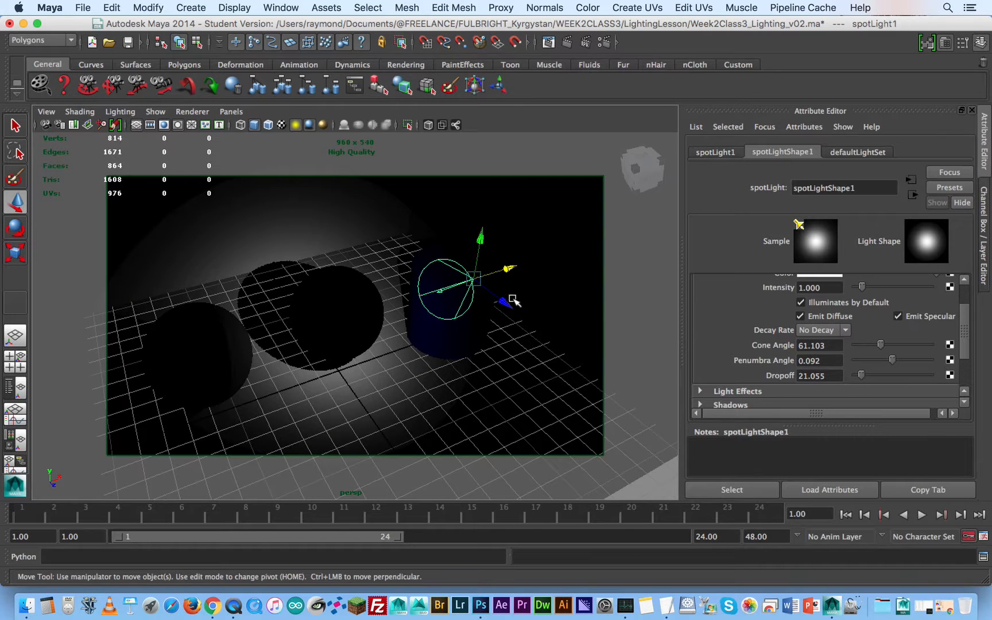
# - Reposition the spot light to about X -0.378, Y 9.905, Z 7.629
pyautogui.moveTo(513, 300); pyautogui.dragTo(456, 330)
pyautogui.moveTo(433, 270); pyautogui.dragTo(437, 230)
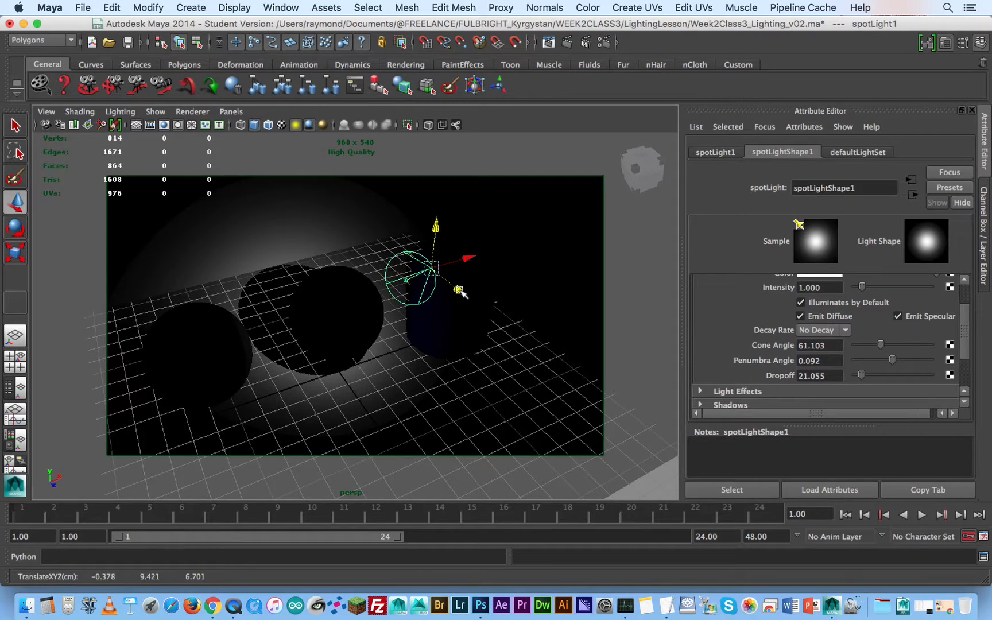
pyautogui.moveTo(459, 289); pyautogui.dragTo(485, 308)
pyautogui.moveTo(460, 250); pyautogui.dragTo(462, 231)
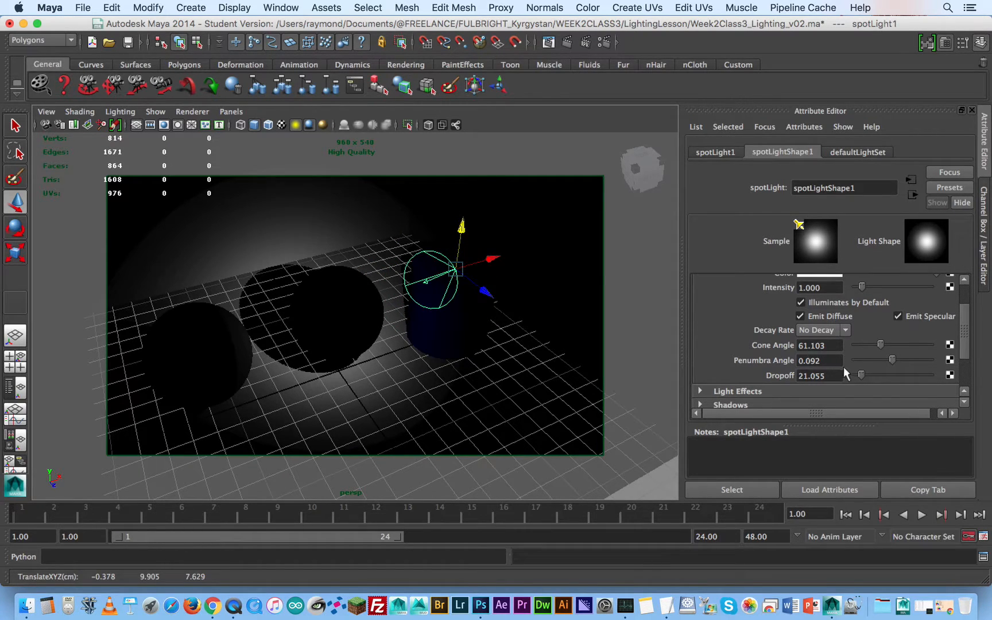
# - Set the spot light's Dropoff to 7.018, Cone Angle to 57.8 and Penumbra Angle to -4.495, and test it with a mental ray render
pyautogui.moveTo(860, 375); pyautogui.dragTo(857, 376)
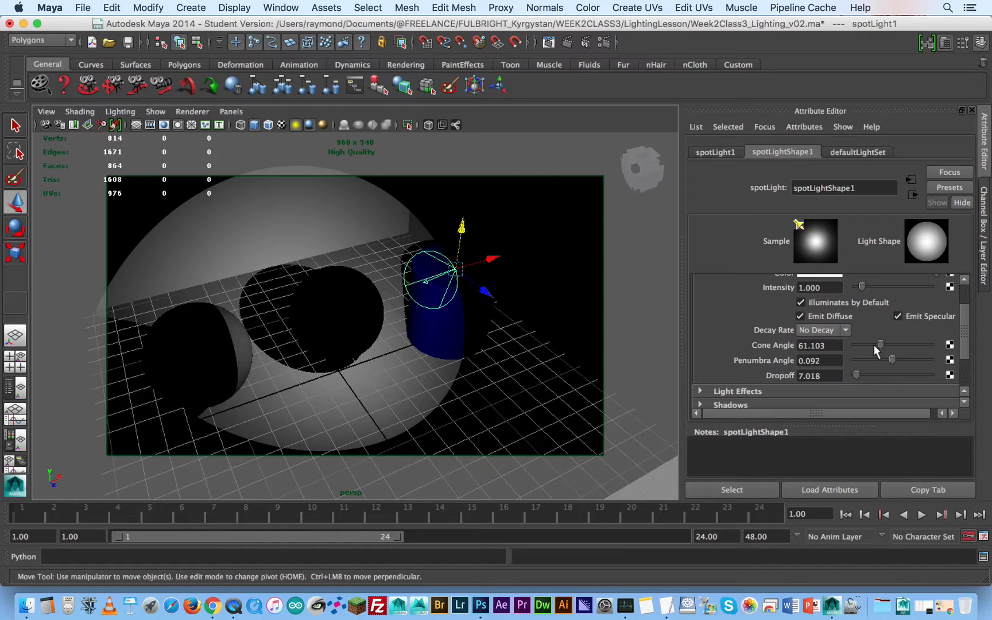
pyautogui.moveTo(874, 346)
pyautogui.mouseDown()
pyautogui.moveTo(882, 341)
pyautogui.moveTo(892, 361)
pyautogui.moveTo(855, 363)
pyautogui.moveTo(873, 364)
pyautogui.mouseUp()
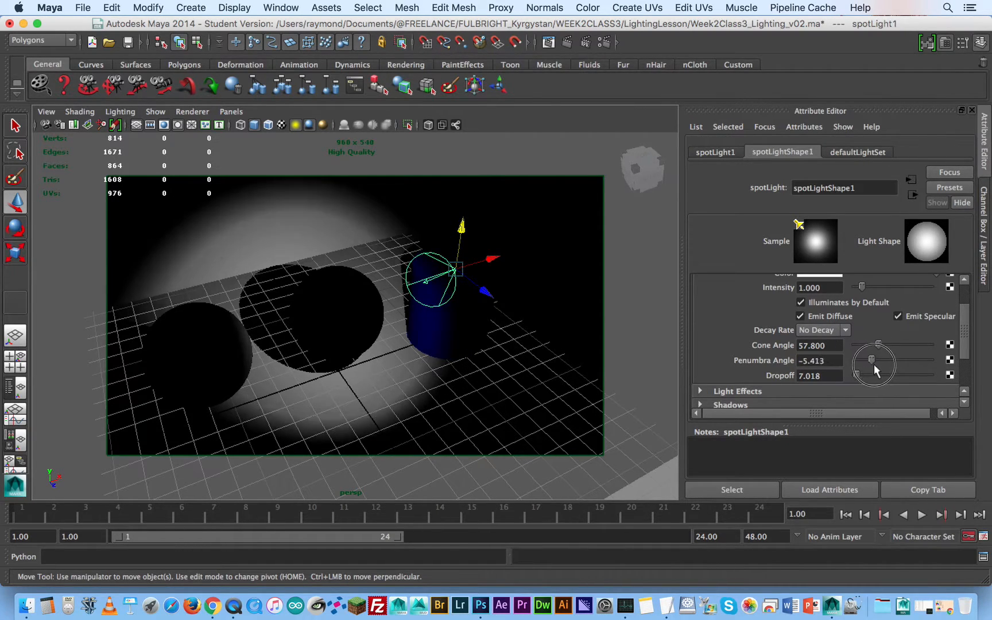
pyautogui.click(569, 44)
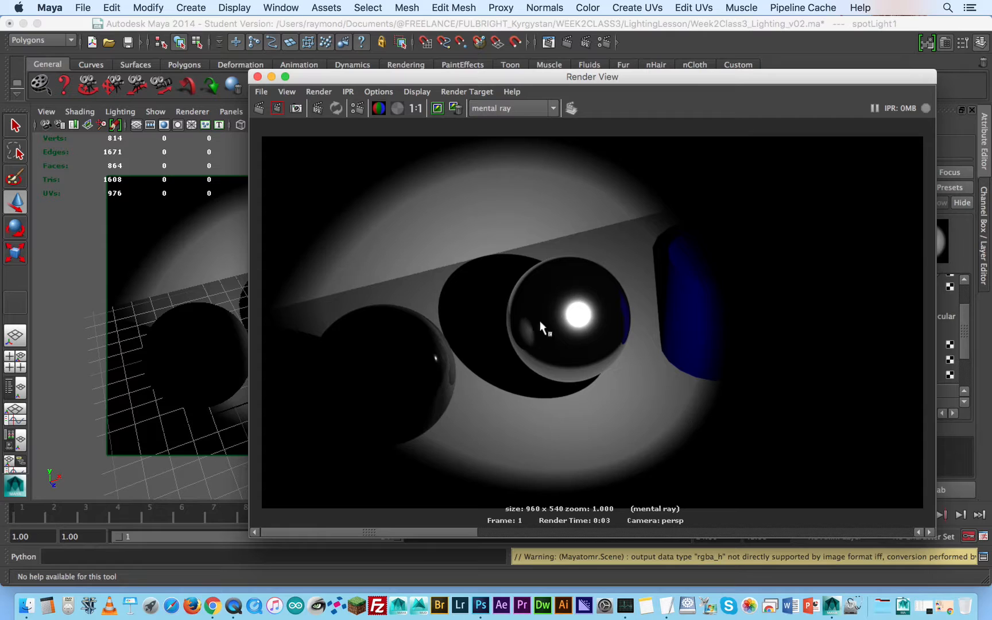
pyautogui.click(257, 77)
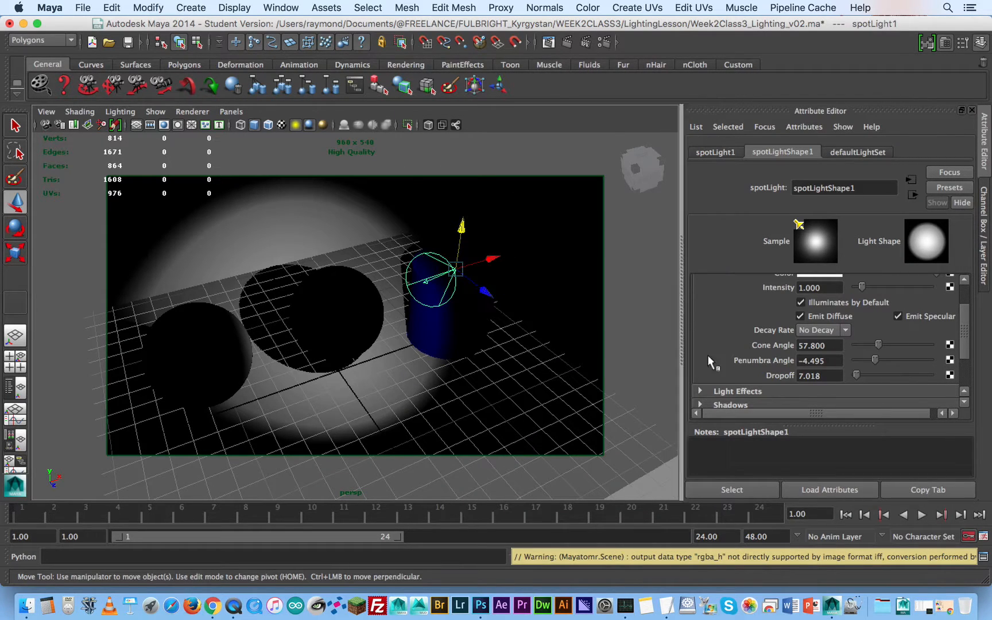
# - Set the spot light's Penumbra Angle to 0 and reduce its Cone Angle to the minimum of 0.006
pyautogui.click(834, 360)
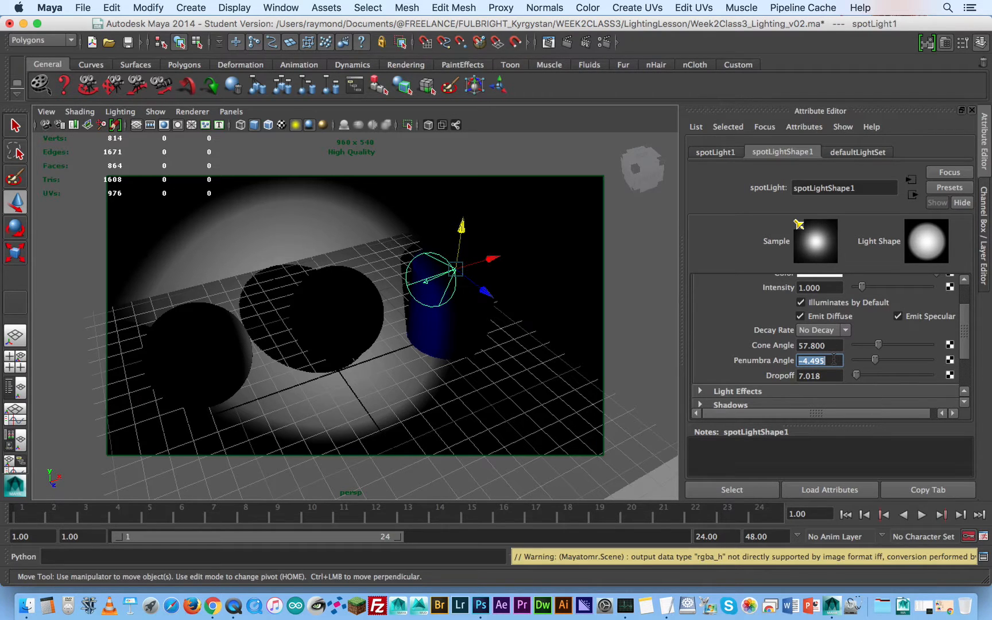
pyautogui.write('0')
pyautogui.click(832, 346)
pyautogui.doubleClick(832, 346)
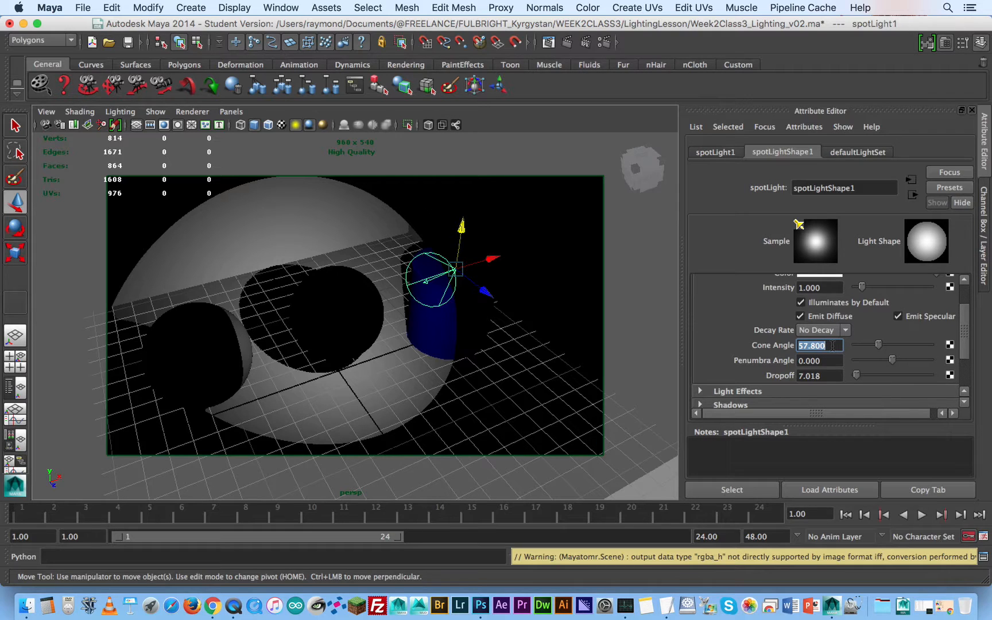
pyautogui.write('0')
pyautogui.click(826, 375)
pyautogui.click(828, 366)
pyautogui.scroll(2, 830, 352)
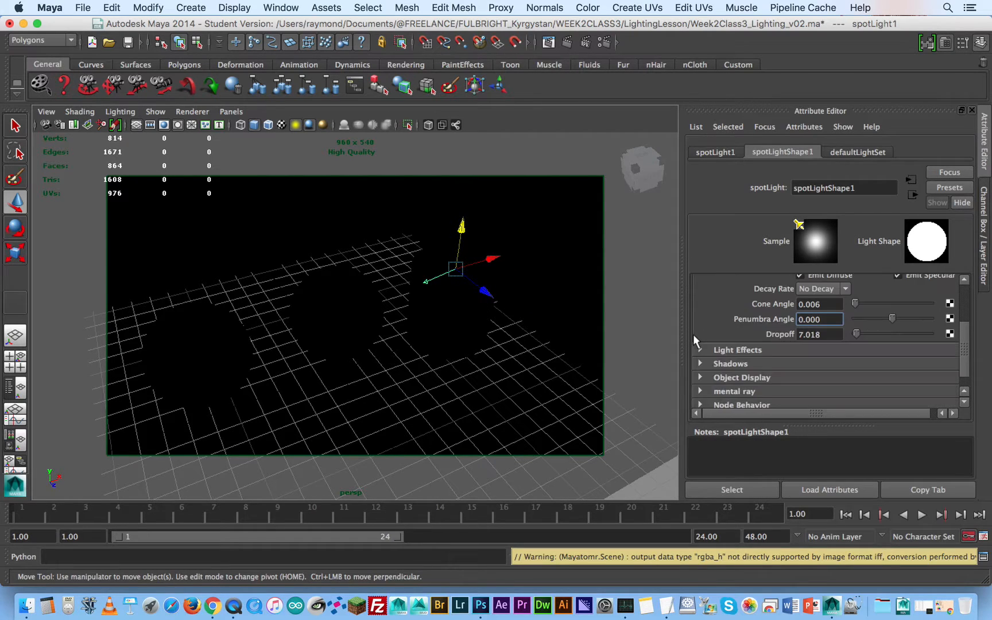
pyautogui.scroll(-4, 693, 334)
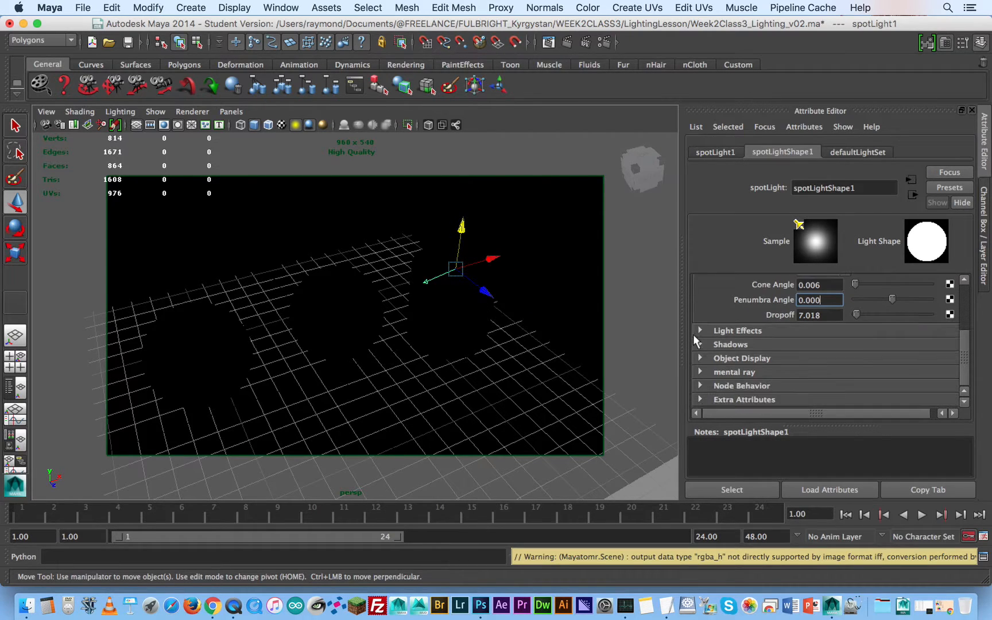
# - Delete the spot light and create a directional light in its place
pyautogui.click(456, 270)
pyautogui.click(457, 272)
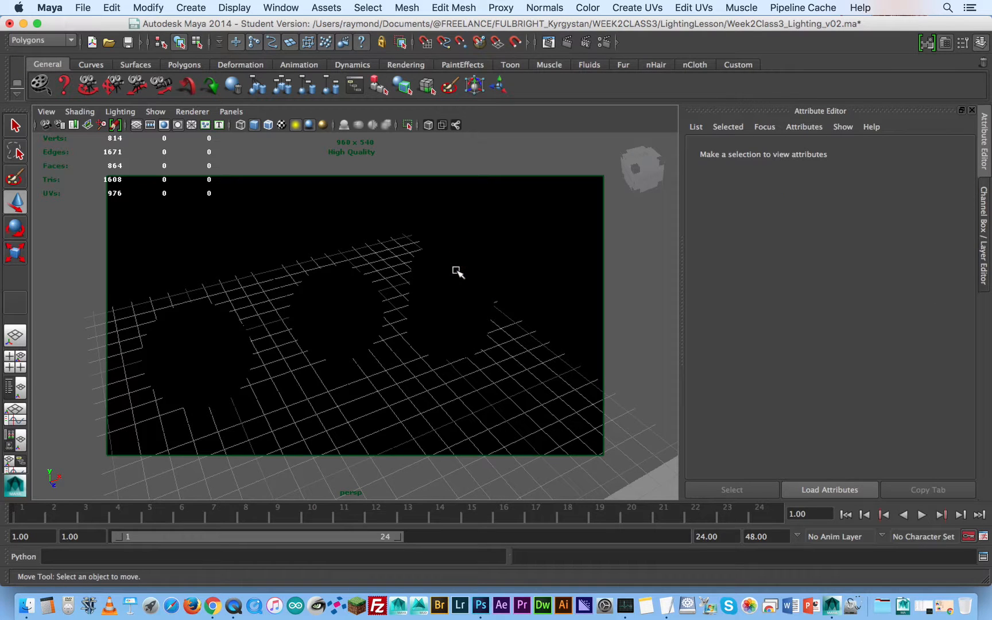
pyautogui.press('space')
pyautogui.click(352, 233)
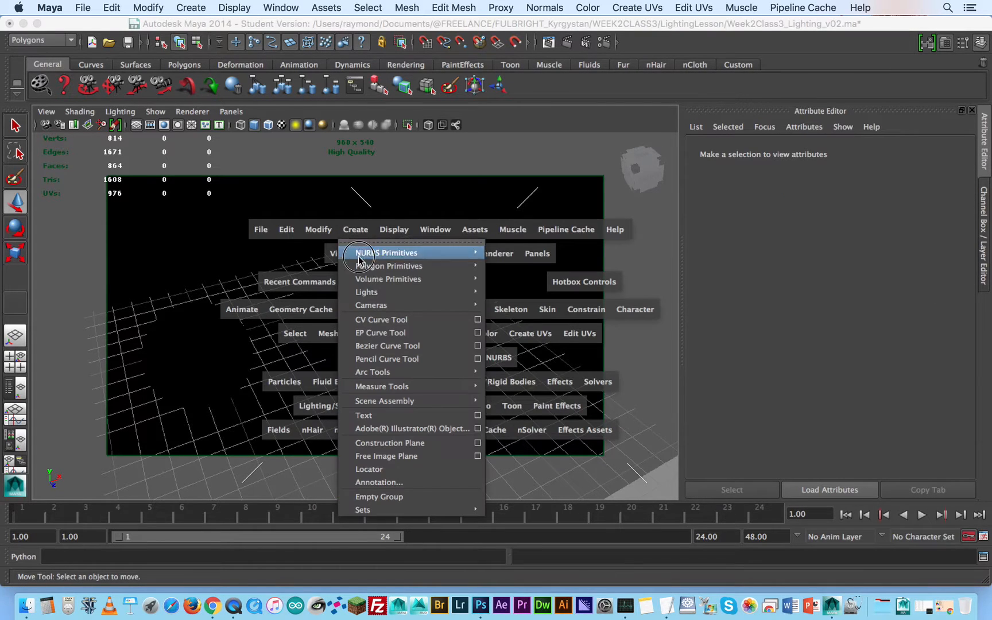
pyautogui.moveTo(402, 292)
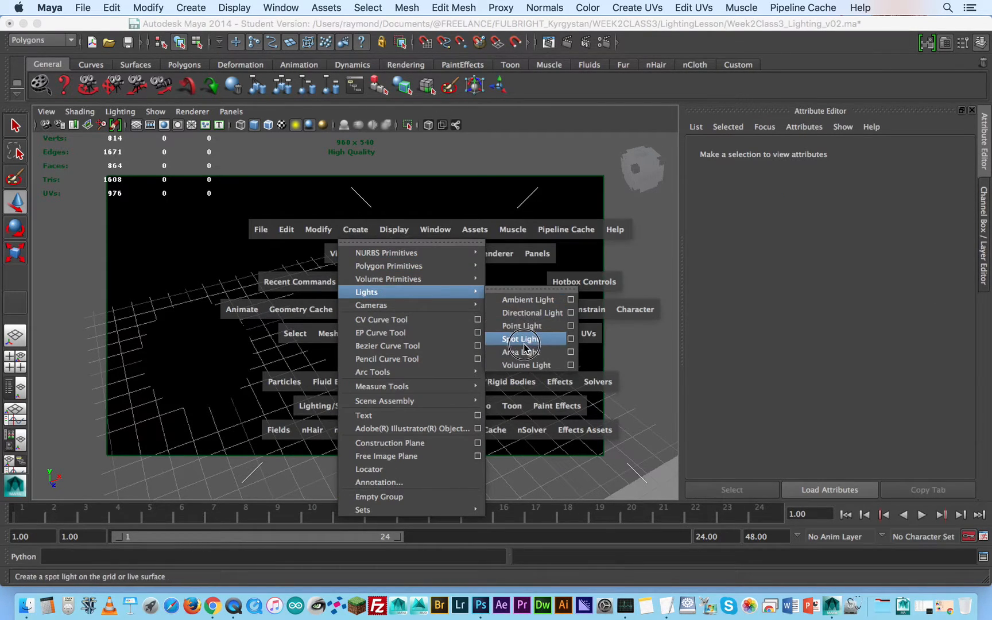
pyautogui.click(523, 314)
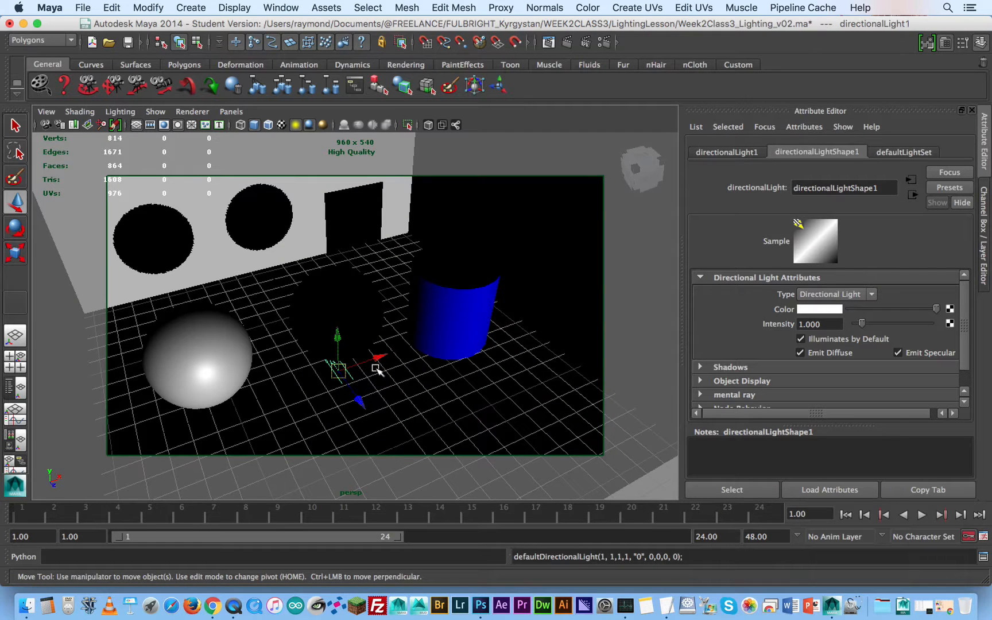
# - Move the directional light to about X 0, Y 5.924, Z 5.882, with the whole room in view
pyautogui.moveTo(338, 335); pyautogui.dragTo(308, 247)
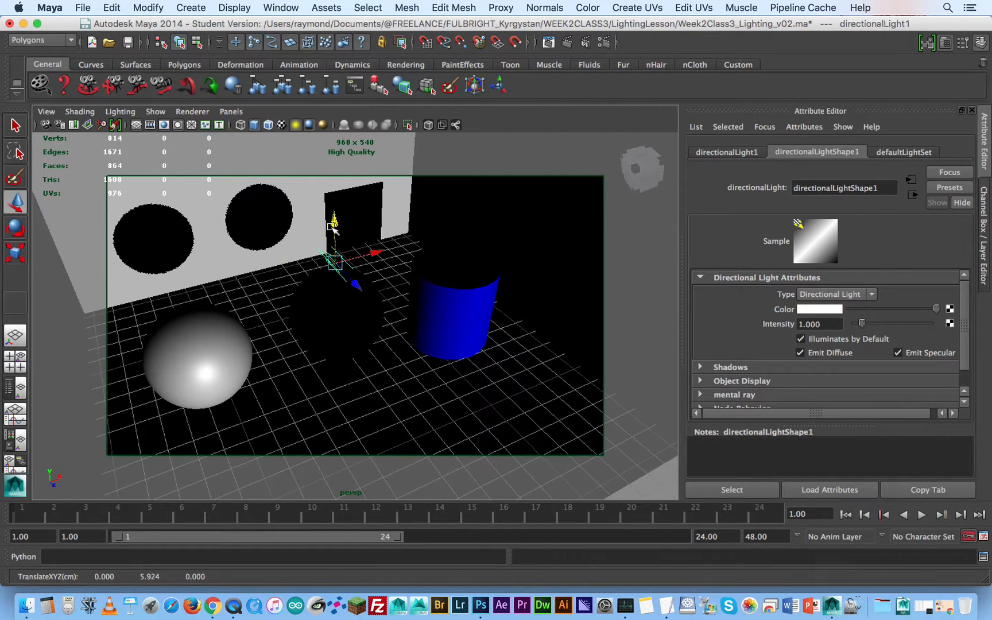
pyautogui.moveTo(363, 295); pyautogui.dragTo(442, 395)
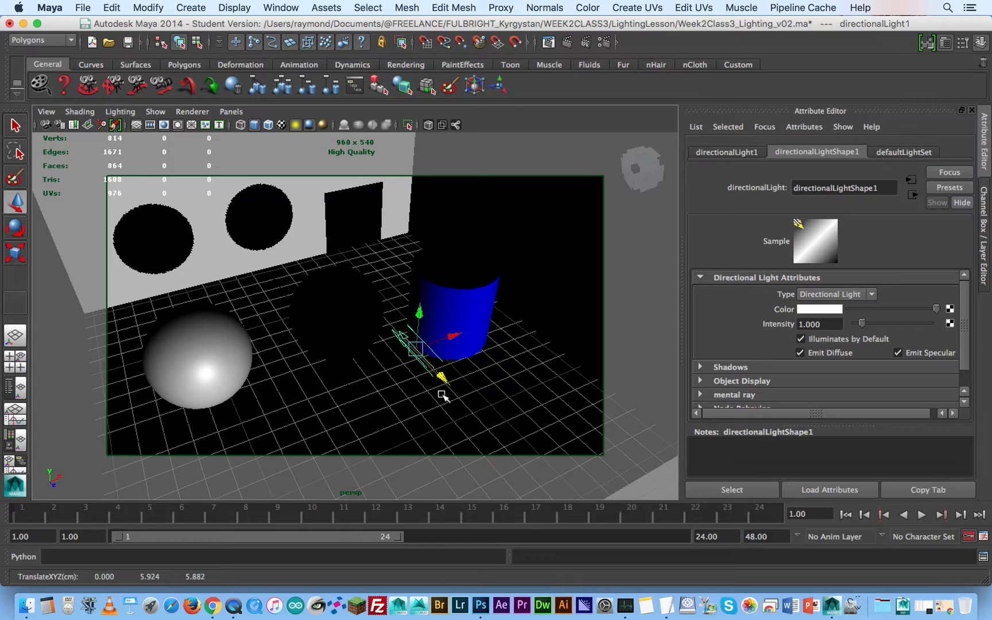
pyautogui.moveTo(359, 344)
pyautogui.keyDown('alt'); pyautogui.mouseDown()
pyautogui.moveTo(379, 338)
pyautogui.moveTo(353, 344)
pyautogui.mouseUp(); pyautogui.keyUp('alt')
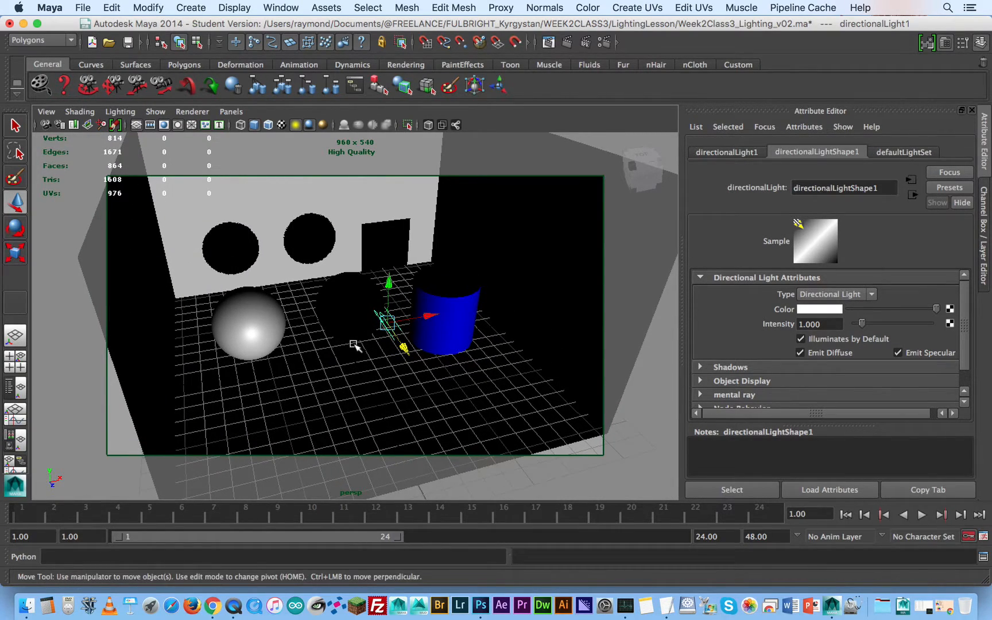
# - Rotate the directional light so it shines down across the floor and casts the spheres' shadows toward the side wall
pyautogui.press('e')
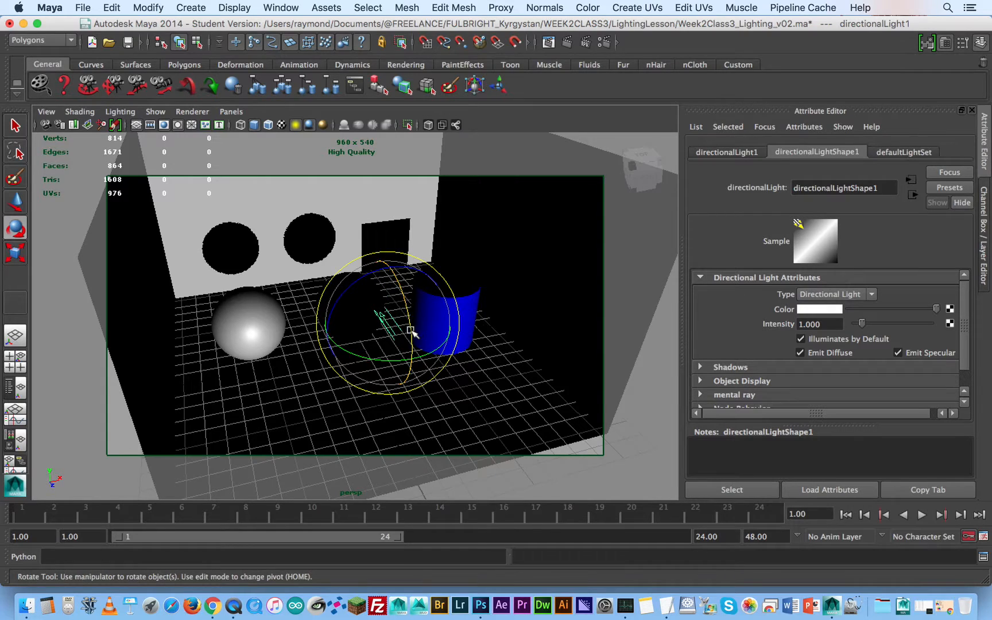
pyautogui.moveTo(405, 315); pyautogui.dragTo(437, 400)
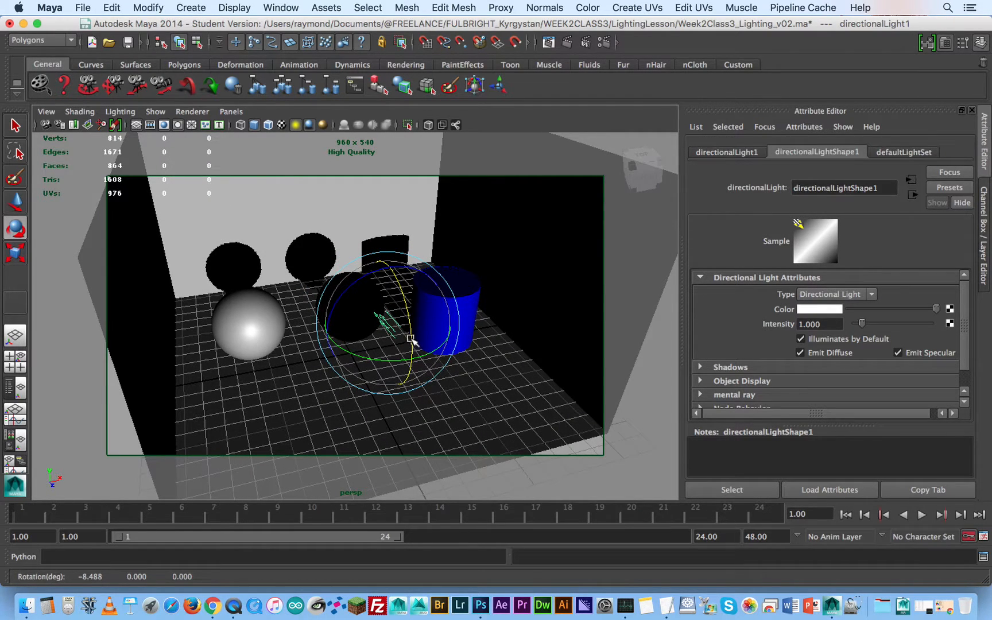
pyautogui.moveTo(411, 339); pyautogui.dragTo(398, 269)
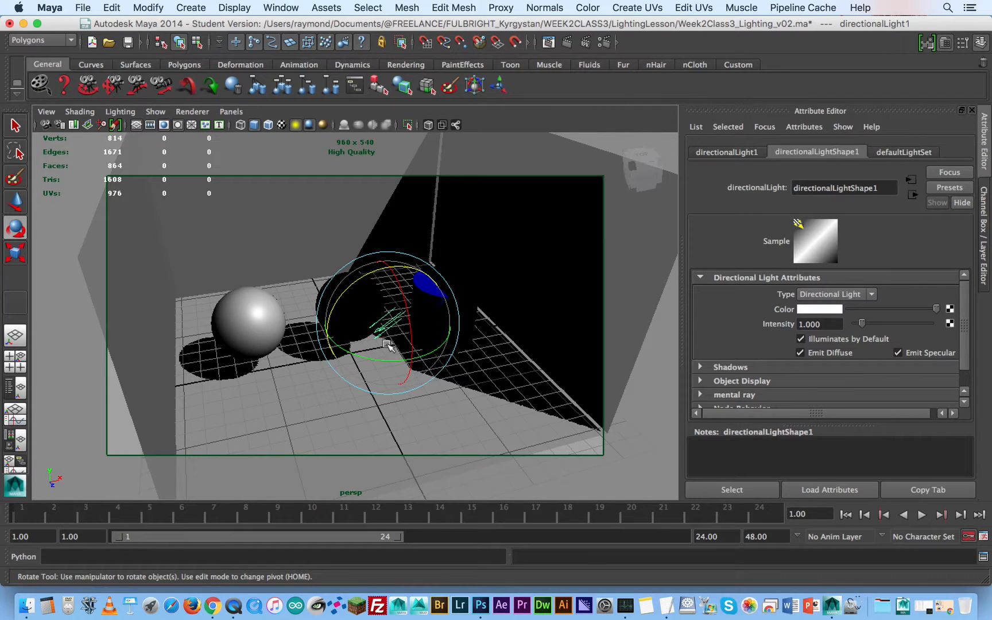
# - Reposition the directional light to about X -1.532, Y 5.924, Z 7.403
pyautogui.press('w')
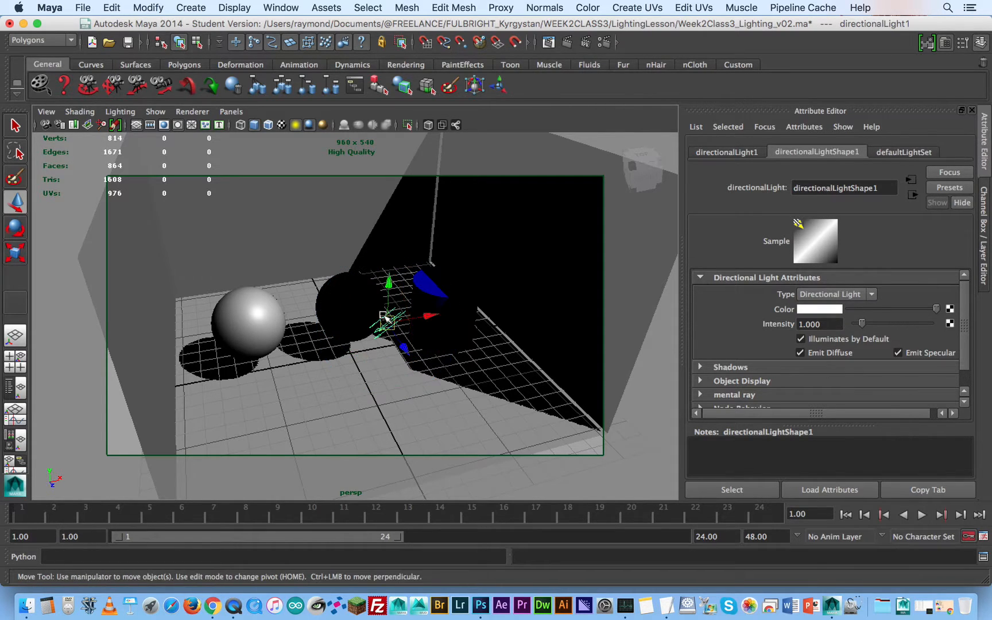
pyautogui.moveTo(432, 317); pyautogui.dragTo(356, 331)
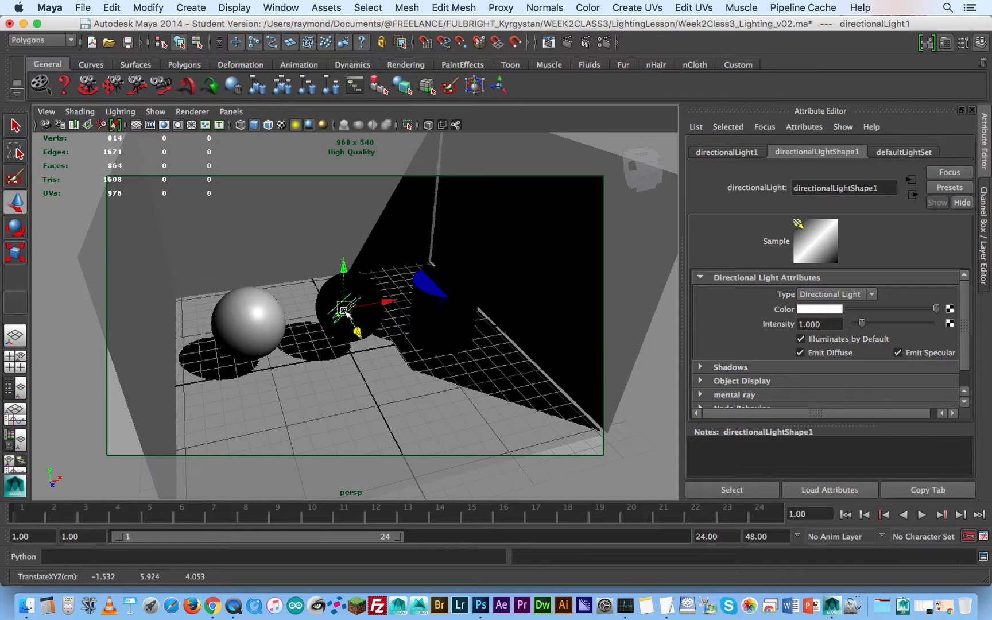
pyautogui.moveTo(360, 336); pyautogui.dragTo(382, 374)
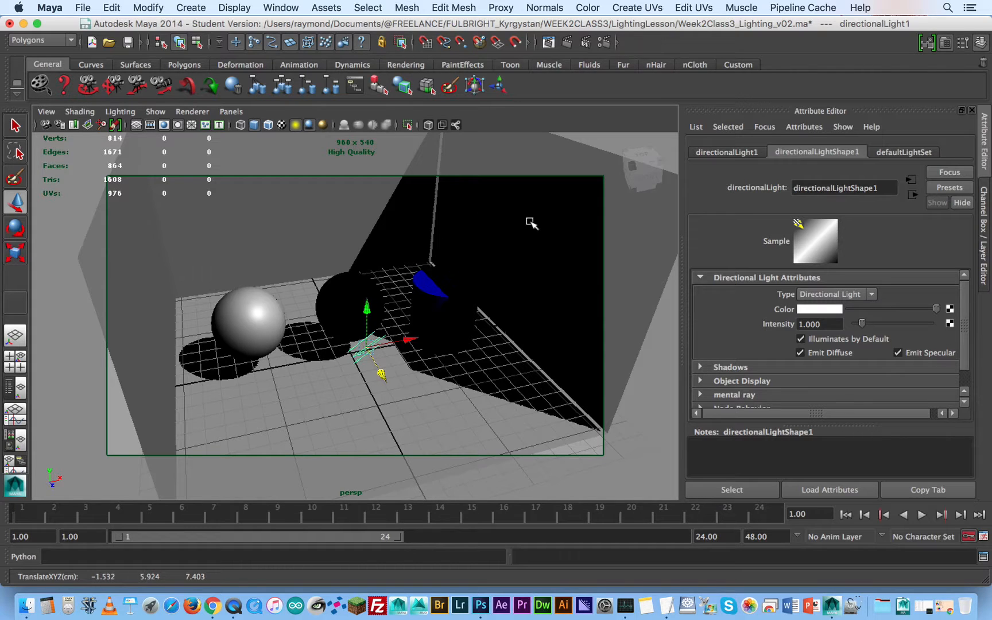
# - Scale the directional light up uniformly and move it along X to about -0.045
pyautogui.press('r')
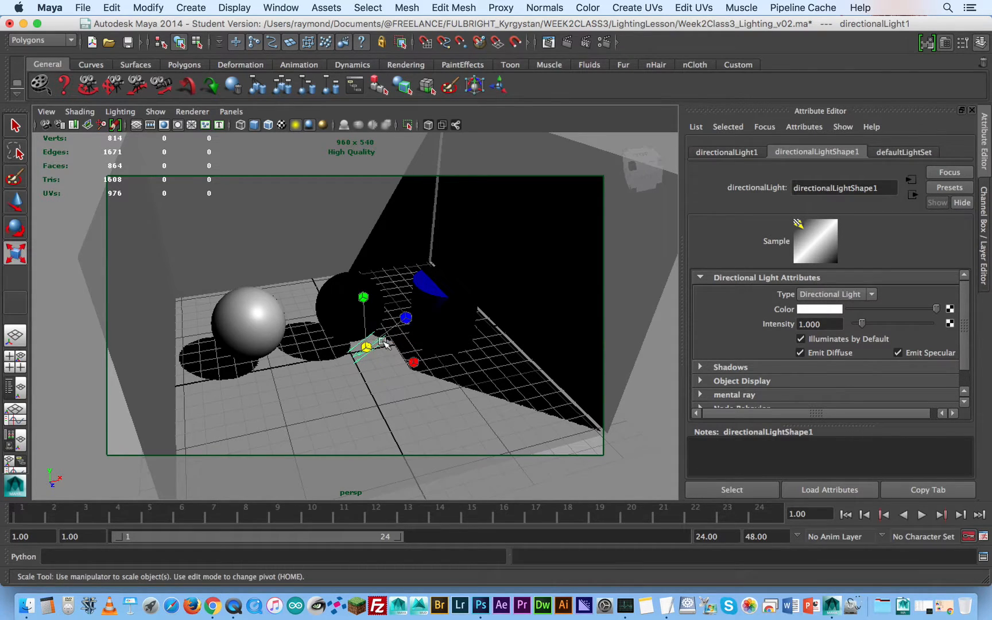
pyautogui.press('e')
pyautogui.press('r')
pyautogui.moveTo(366, 347); pyautogui.dragTo(443, 287)
pyautogui.press('w')
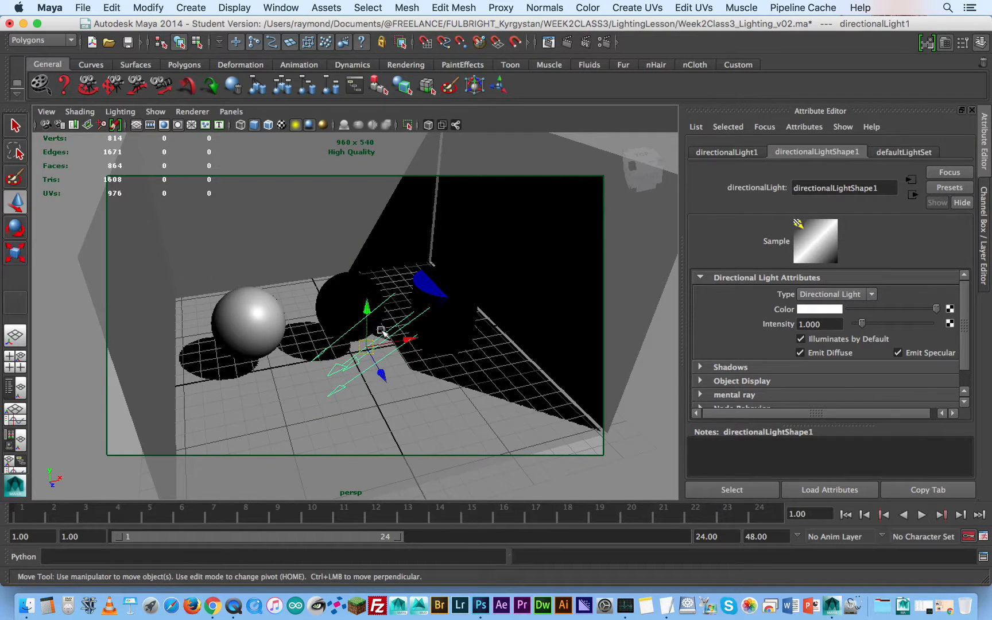
pyautogui.moveTo(388, 341); pyautogui.dragTo(437, 334)
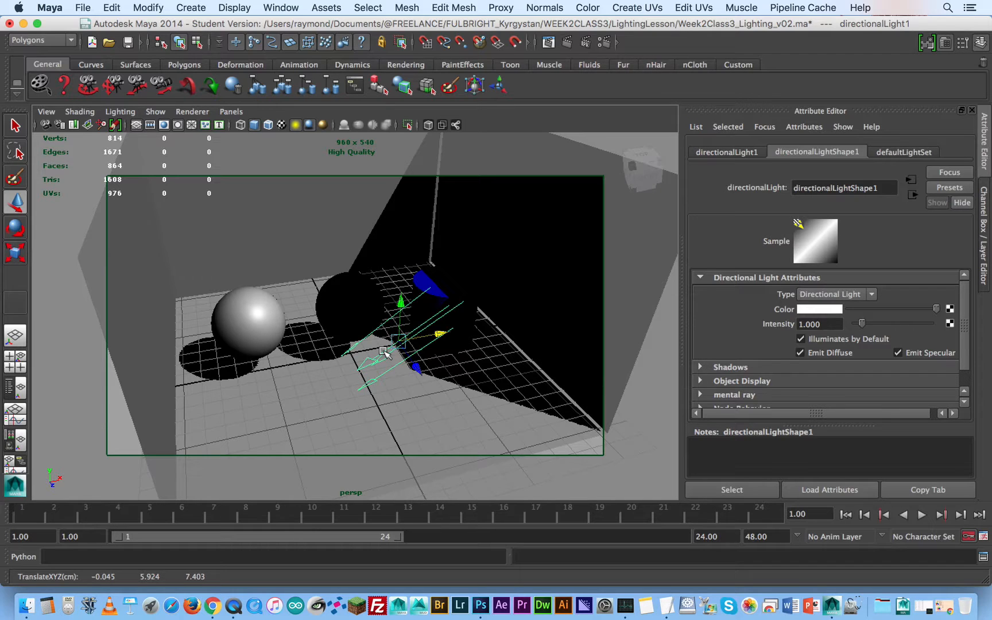
# - Test the directional light with a mental ray render of the persp view, then close the render
pyautogui.press('e')
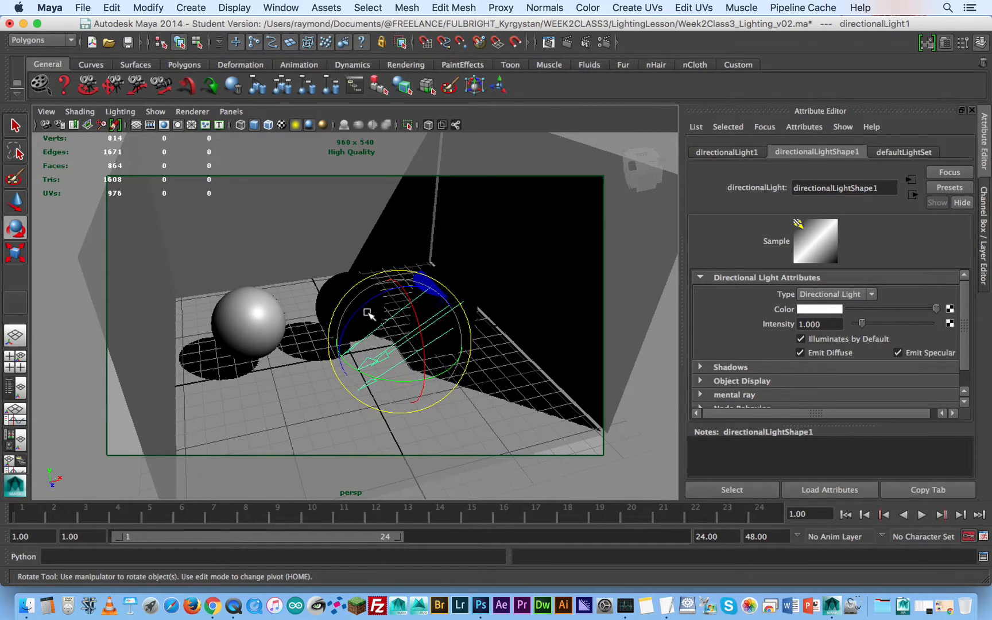
pyautogui.click(568, 43)
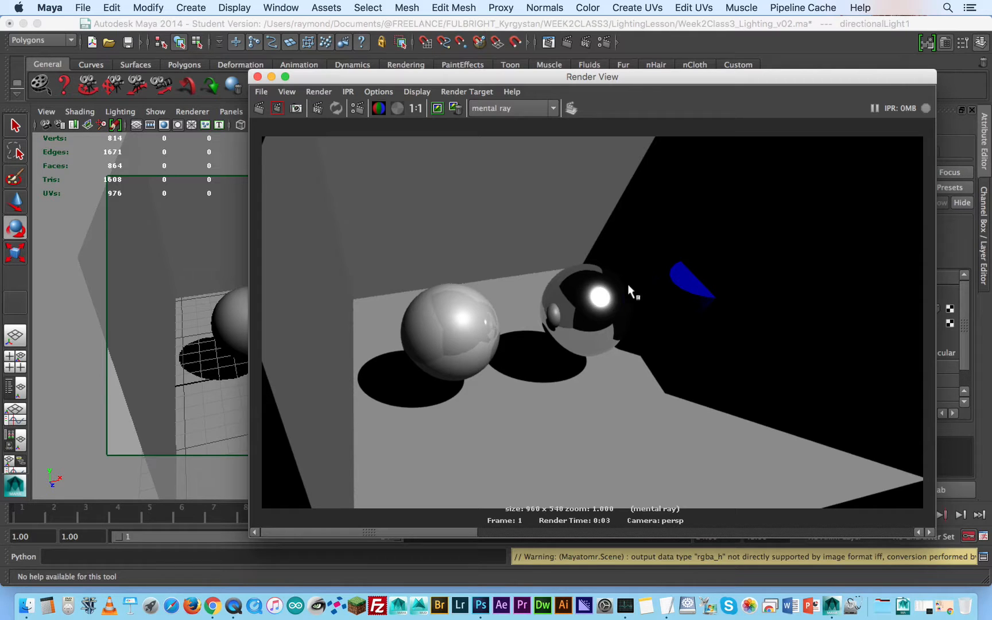
pyautogui.moveTo(600, 76); pyautogui.dragTo(523, 36)
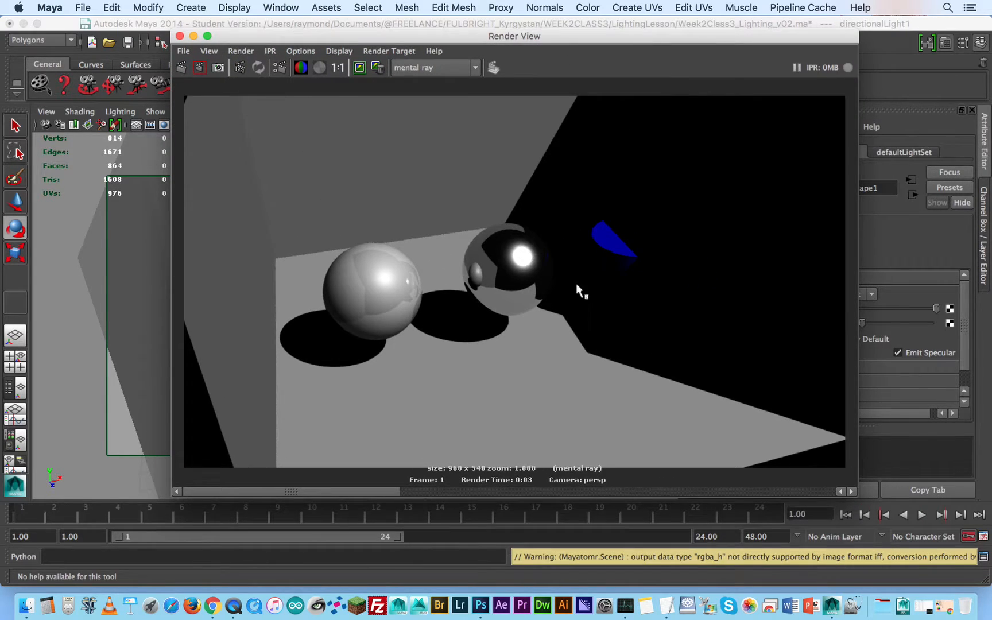
pyautogui.click(180, 37)
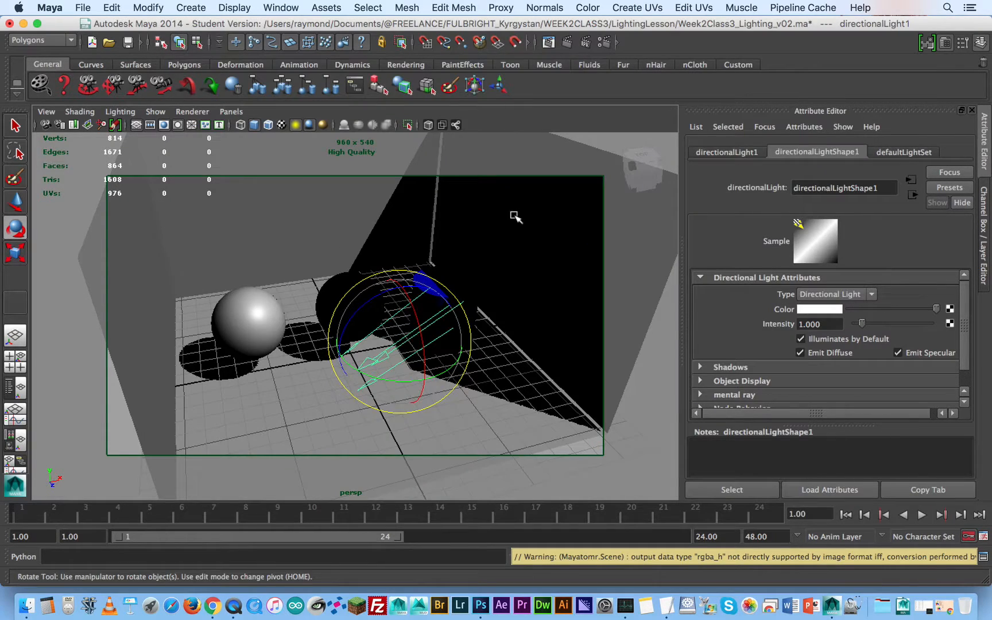
# - Rotate the directional light to about X 52.682, Y 10.320, Z 149.920 degrees
pyautogui.scroll(-3, 741, 320)
pyautogui.scroll(3, 710, 320)
pyautogui.moveTo(435, 317); pyautogui.dragTo(462, 312)
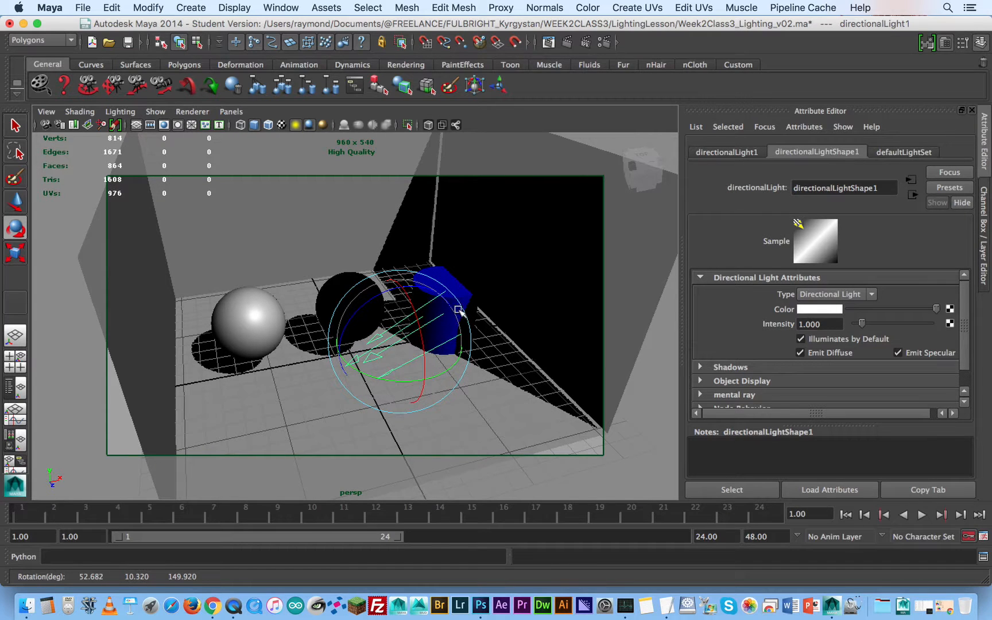
# - Turn off the directional light's ray trace shadows and rotate the light to about X 33.674, Y 8.134, Z 172.091 degrees
pyautogui.click(700, 366)
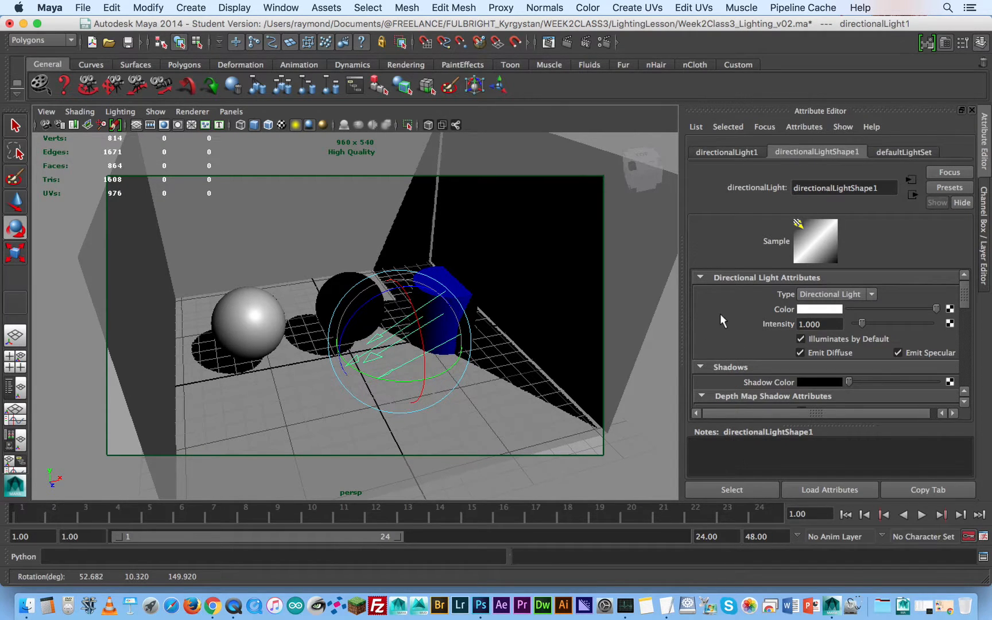
pyautogui.scroll(-3, 733, 316)
pyautogui.scroll(-10, 716, 328)
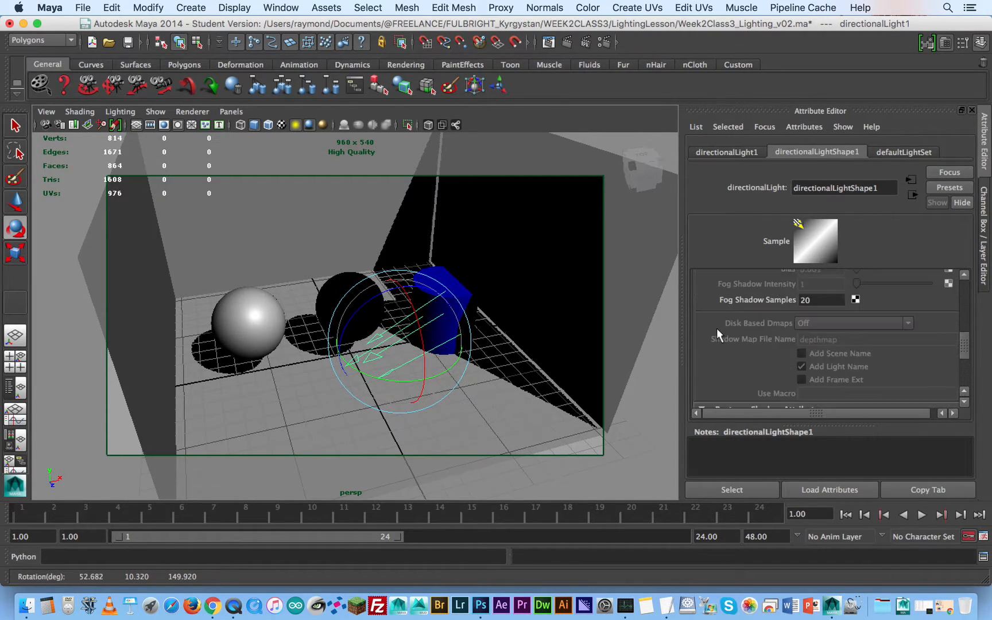
pyautogui.click(801, 299)
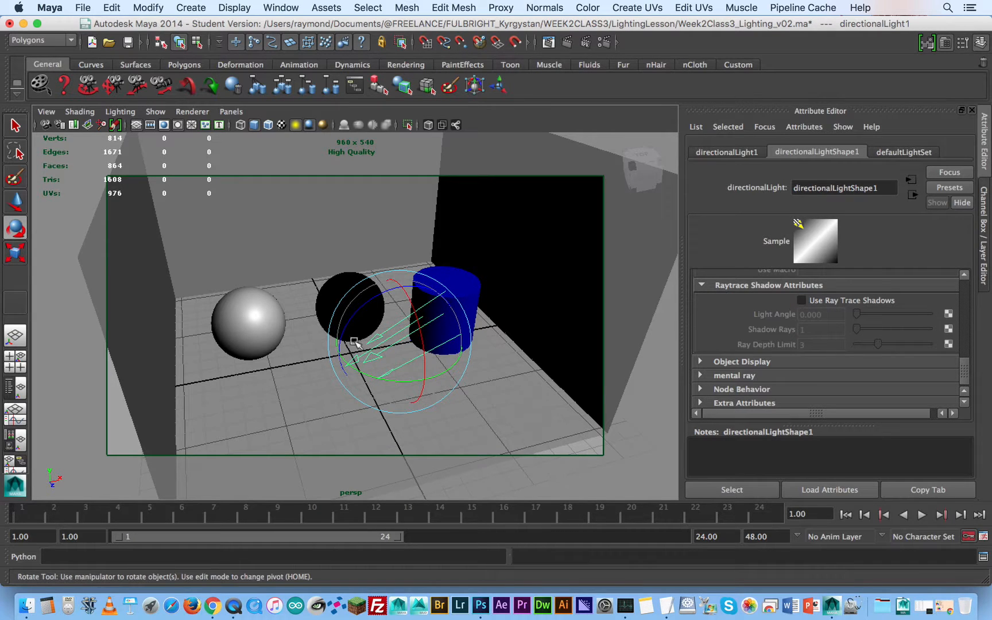
pyautogui.moveTo(418, 322); pyautogui.dragTo(394, 292)
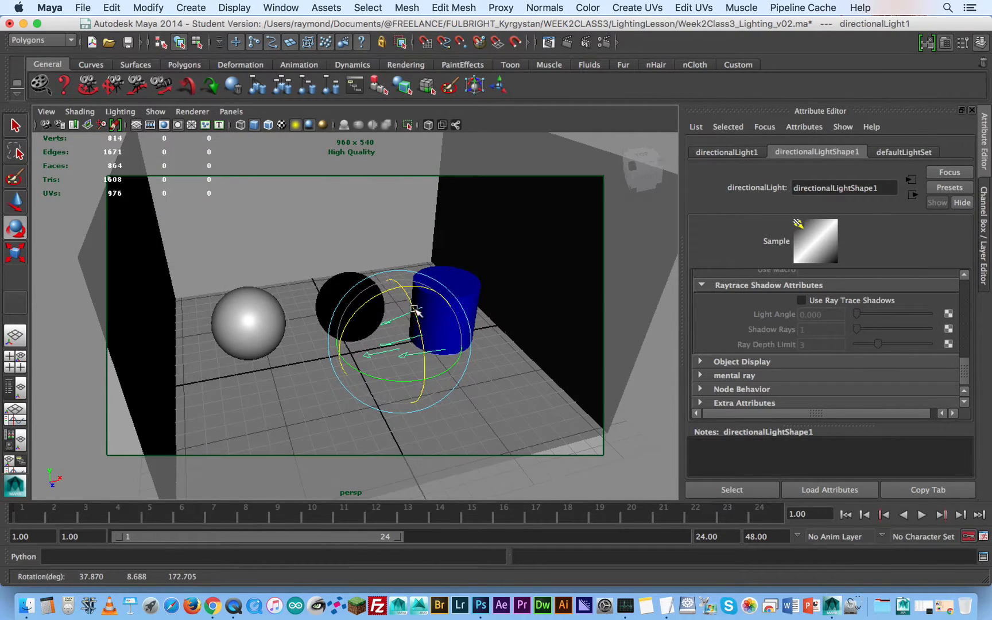
pyautogui.moveTo(419, 330)
pyautogui.mouseDown()
pyautogui.moveTo(405, 305)
pyautogui.moveTo(410, 285)
pyautogui.moveTo(376, 373)
pyautogui.moveTo(429, 346)
pyautogui.moveTo(415, 344)
pyautogui.mouseUp()
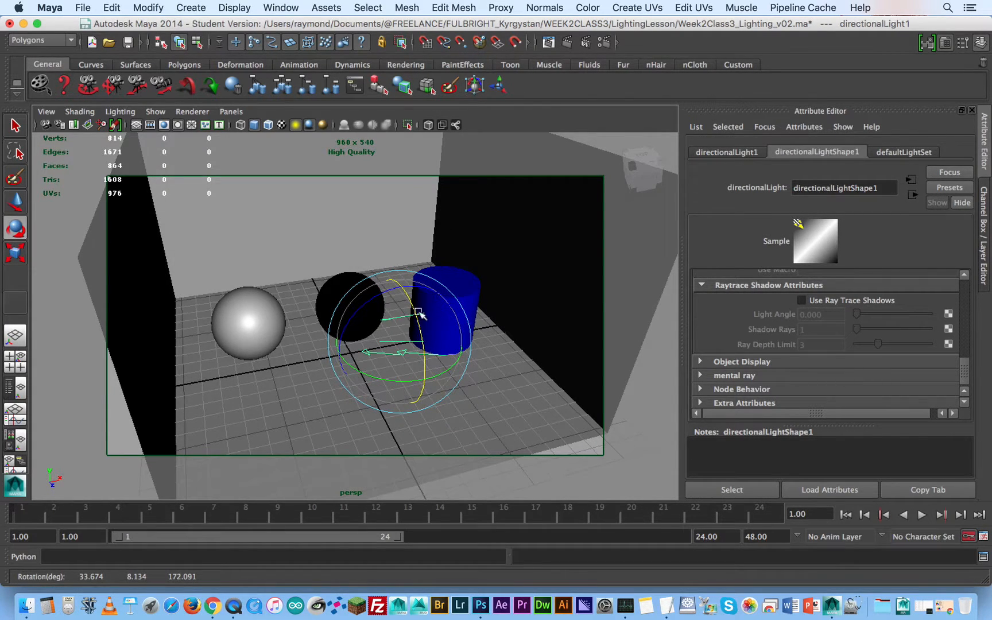
# - Delete the directional light and create an area light in its place
pyautogui.click(522, 336)
pyautogui.press('space')
pyautogui.click(343, 244)
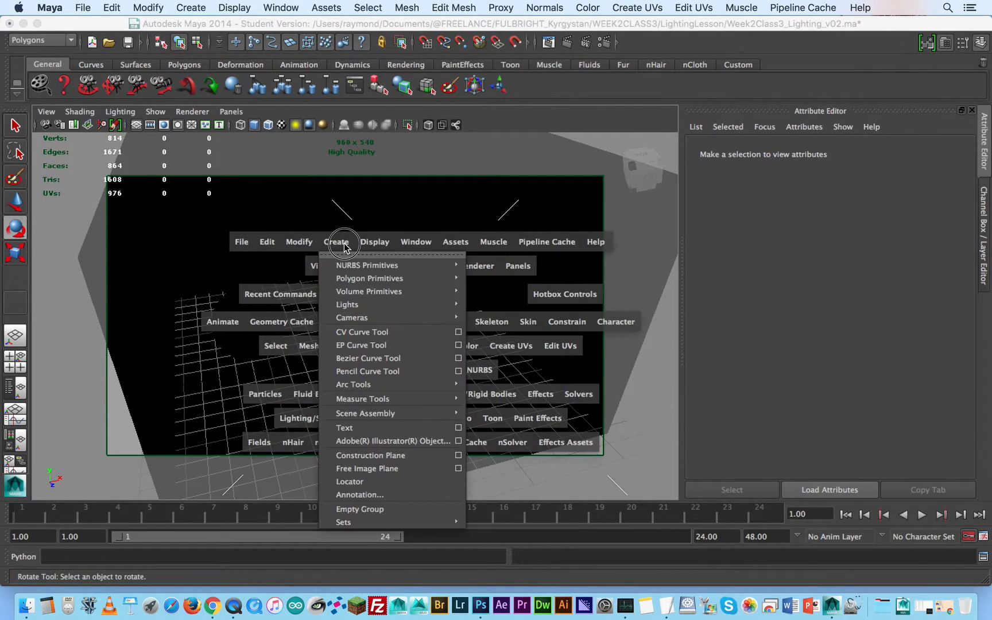
pyautogui.moveTo(377, 306)
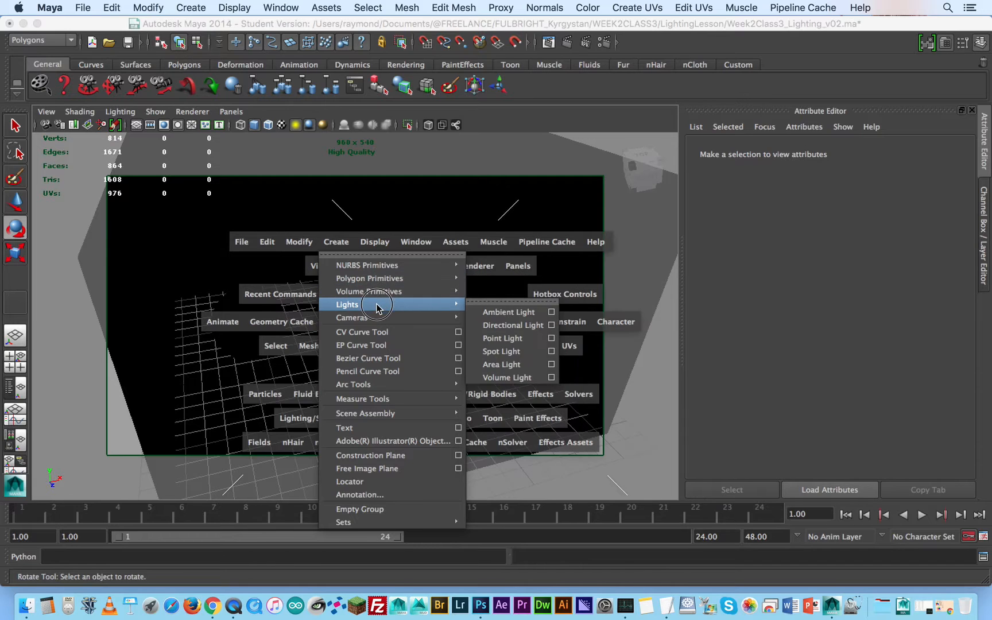
pyautogui.click(501, 364)
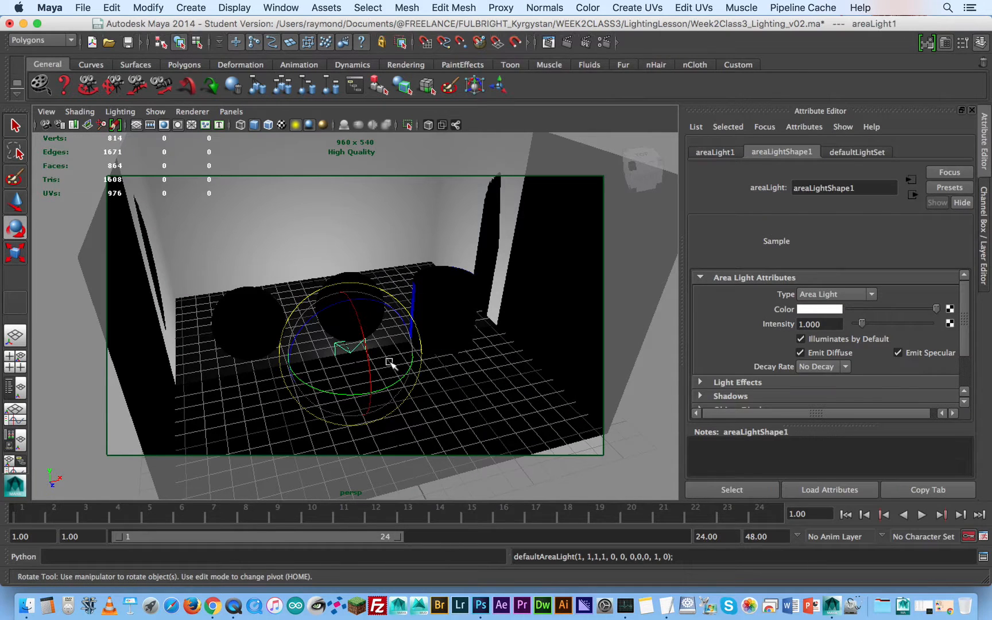
# - Move the area light to about X 0, Y 4.016, Z 4.592 and frame it closely with the spheres and cylinder
pyautogui.press('w')
pyautogui.moveTo(350, 322); pyautogui.dragTo(397, 372)
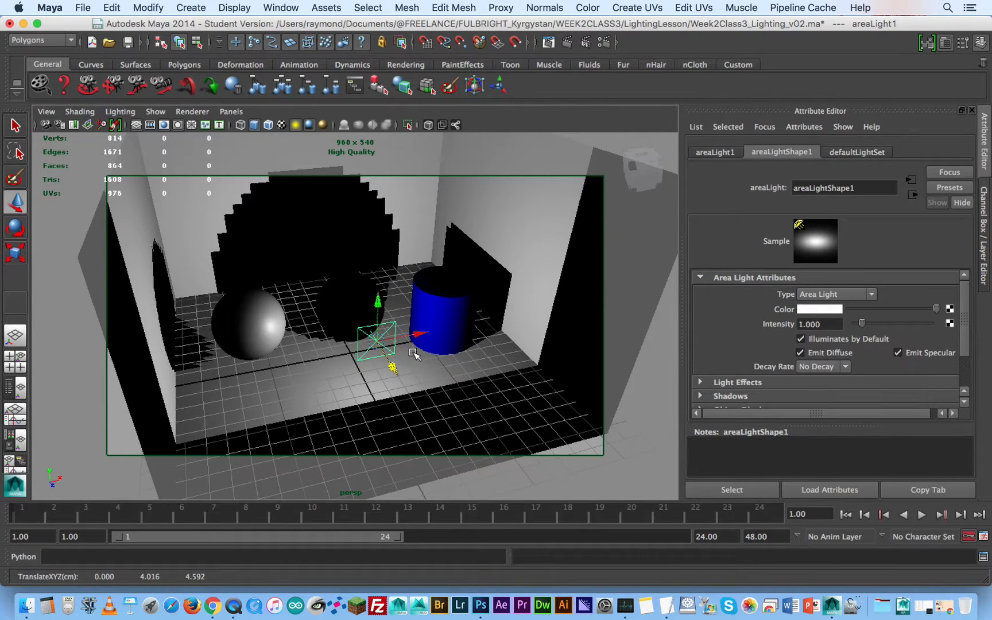
pyautogui.keyDown('alt'); pyautogui.moveTo(364, 348); pyautogui.dragTo(465, 354, button='right'); pyautogui.keyUp('alt')
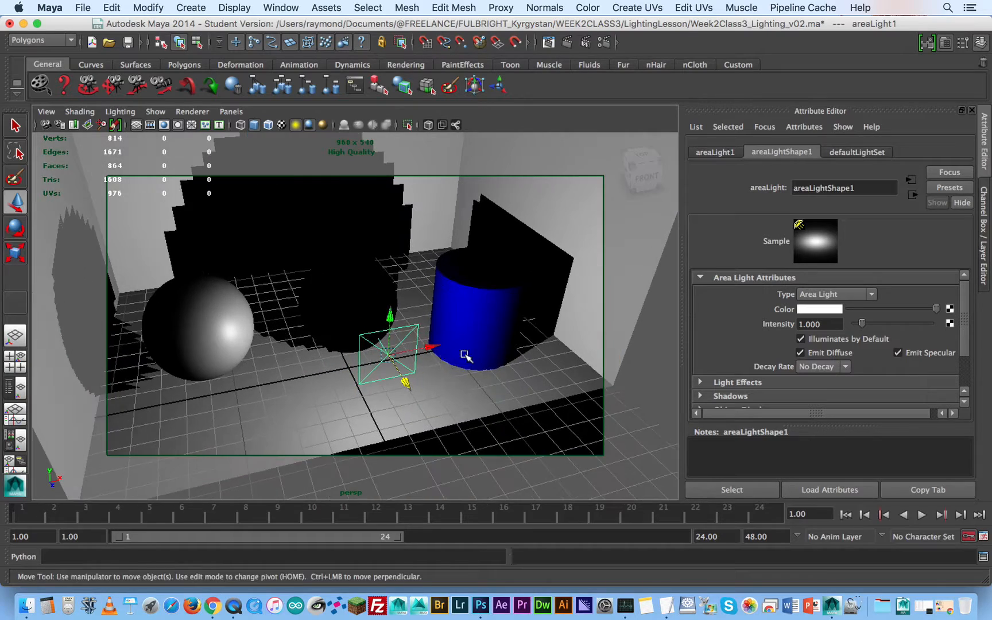
# - Examine the area light's shape and direction relative to the spheres and cylinder from the front, side and above
pyautogui.keyDown('alt'); pyautogui.moveTo(445, 360); pyautogui.dragTo(452, 321, button='middle'); pyautogui.keyUp('alt')
pyautogui.keyDown('alt'); pyautogui.moveTo(412, 353); pyautogui.dragTo(431, 337); pyautogui.keyUp('alt')
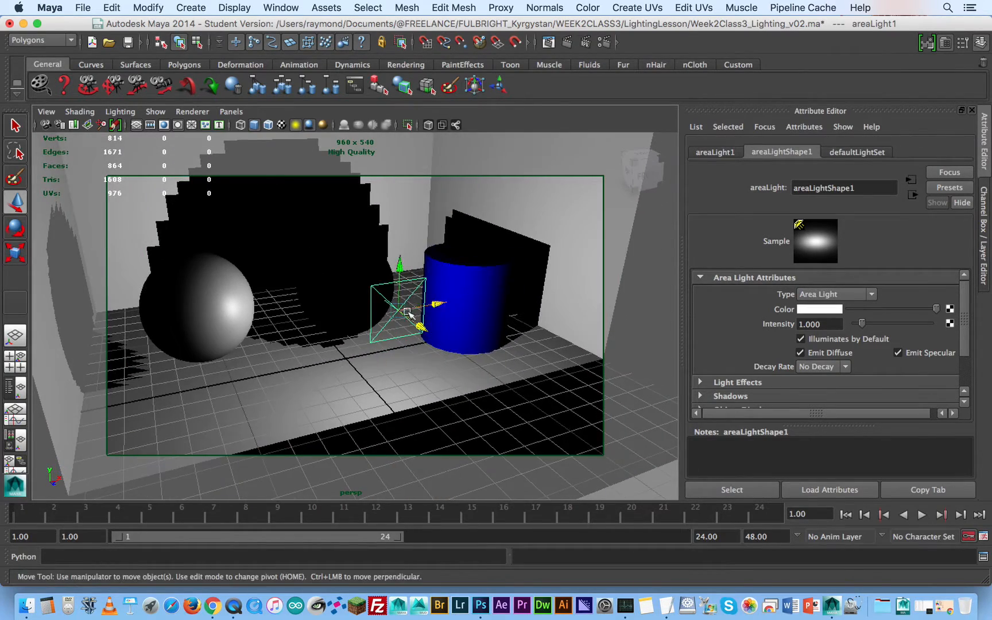
pyautogui.keyDown('alt'); pyautogui.moveTo(397, 301); pyautogui.dragTo(436, 349); pyautogui.keyUp('alt')
pyautogui.keyDown('alt'); pyautogui.moveTo(329, 292); pyautogui.dragTo(509, 332); pyautogui.keyUp('alt')
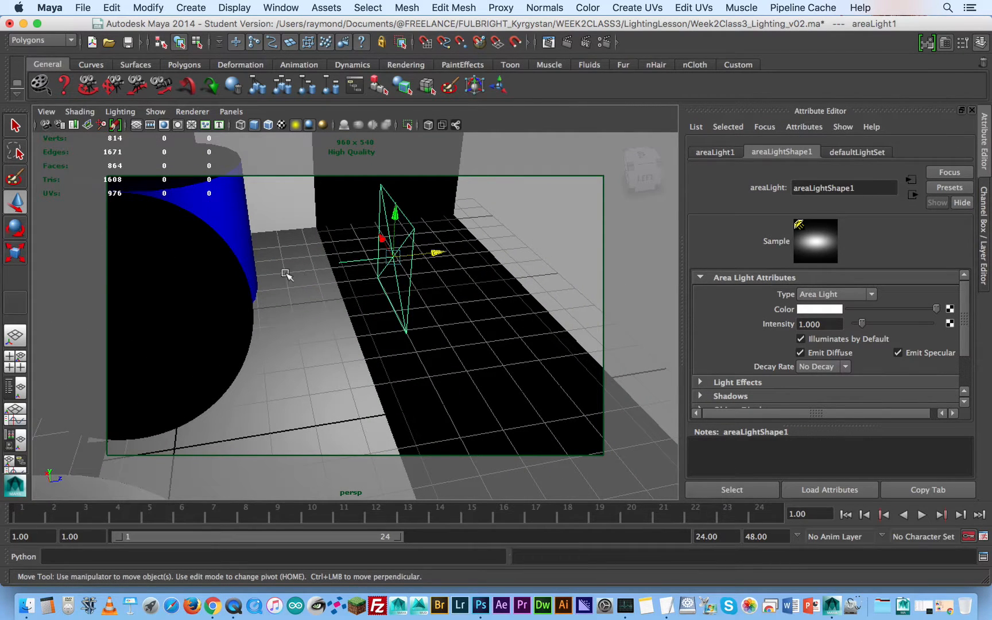
pyautogui.keyDown('alt'); pyautogui.moveTo(469, 319); pyautogui.dragTo(403, 301); pyautogui.keyUp('alt')
pyautogui.press('e')
pyautogui.keyDown('alt'); pyautogui.moveTo(403, 304); pyautogui.dragTo(404, 302, button='right'); pyautogui.keyUp('alt')
pyautogui.keyDown('alt'); pyautogui.moveTo(404, 302); pyautogui.dragTo(315, 274); pyautogui.keyUp('alt')
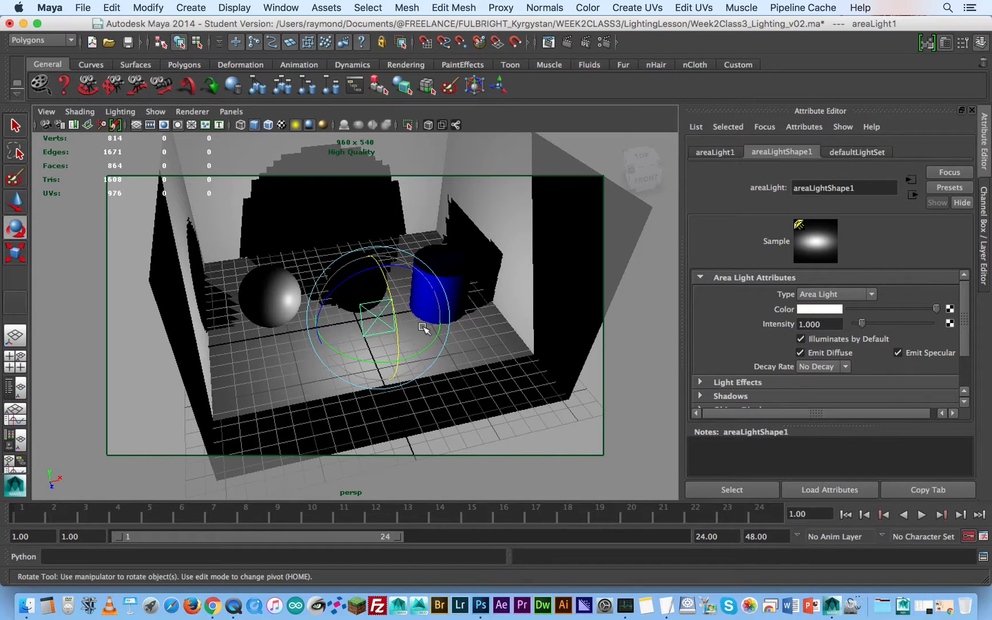
# - Frame the spheres and cylinder from the front and test-render the area light with mental ray
pyautogui.keyDown('alt'); pyautogui.moveTo(403, 275); pyautogui.dragTo(503, 303, button='right'); pyautogui.keyUp('alt')
pyautogui.keyDown('alt'); pyautogui.moveTo(426, 281); pyautogui.dragTo(435, 336, button='middle'); pyautogui.keyUp('alt')
pyautogui.keyDown('alt'); pyautogui.moveTo(435, 336); pyautogui.dragTo(459, 335); pyautogui.keyUp('alt')
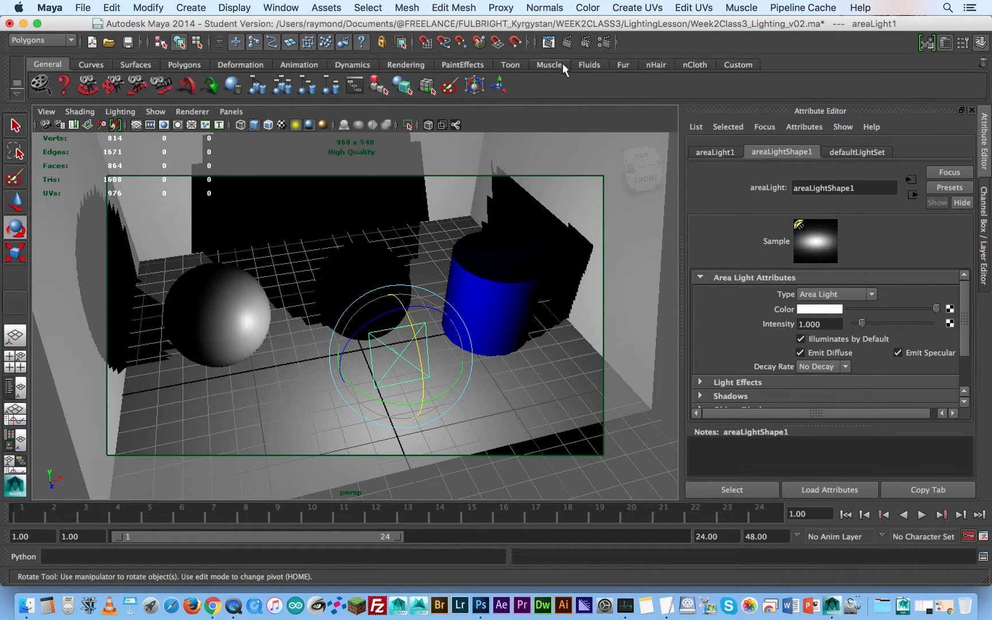
pyautogui.click(548, 42)
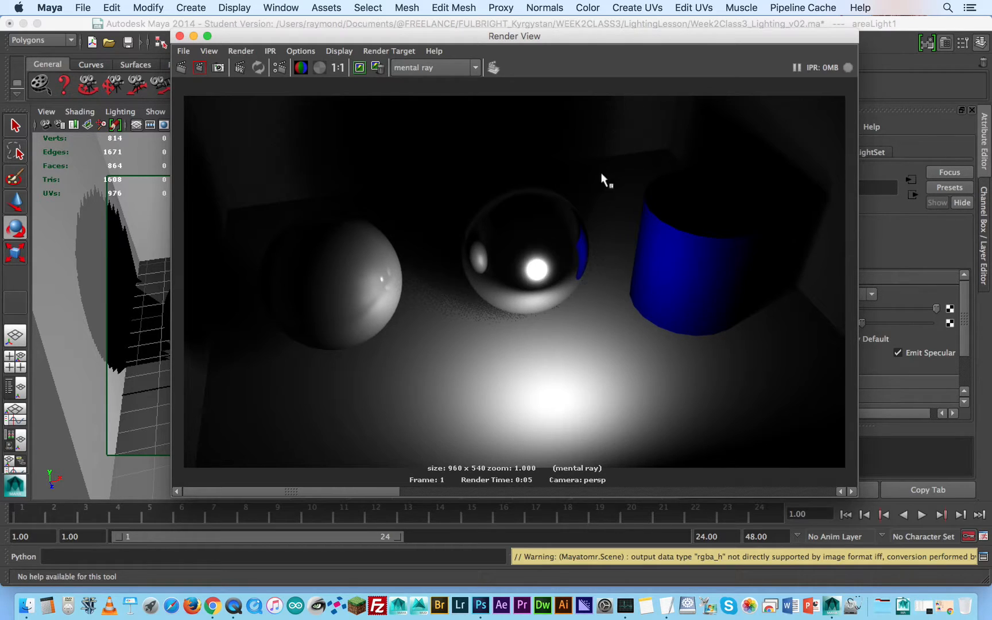
pyautogui.click(180, 36)
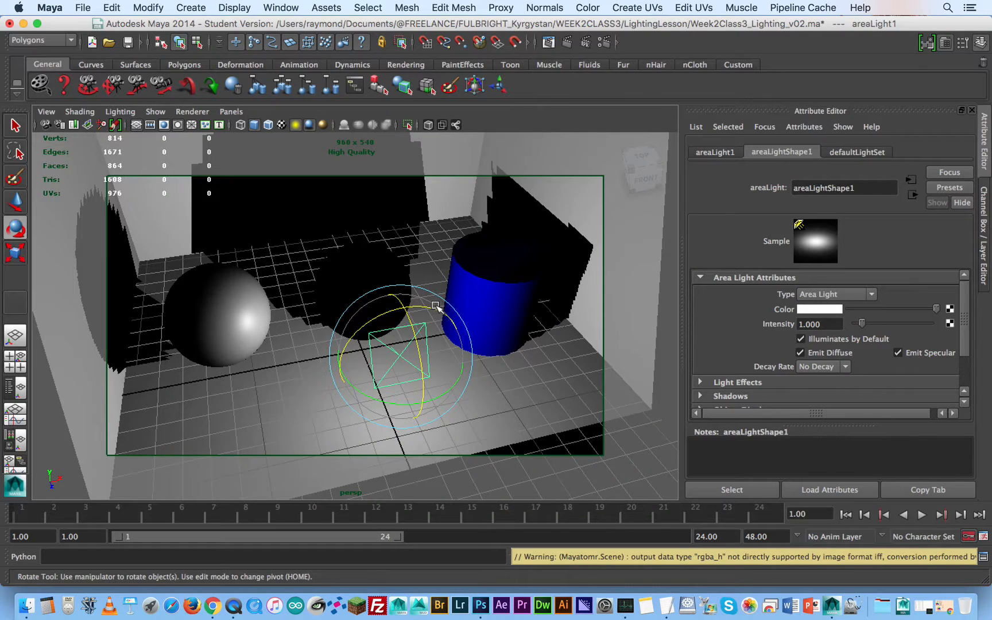
# - Raise the area light's intensity to about 1.743 and test-render the scene with mental ray
pyautogui.moveTo(860, 319); pyautogui.dragTo(868, 320)
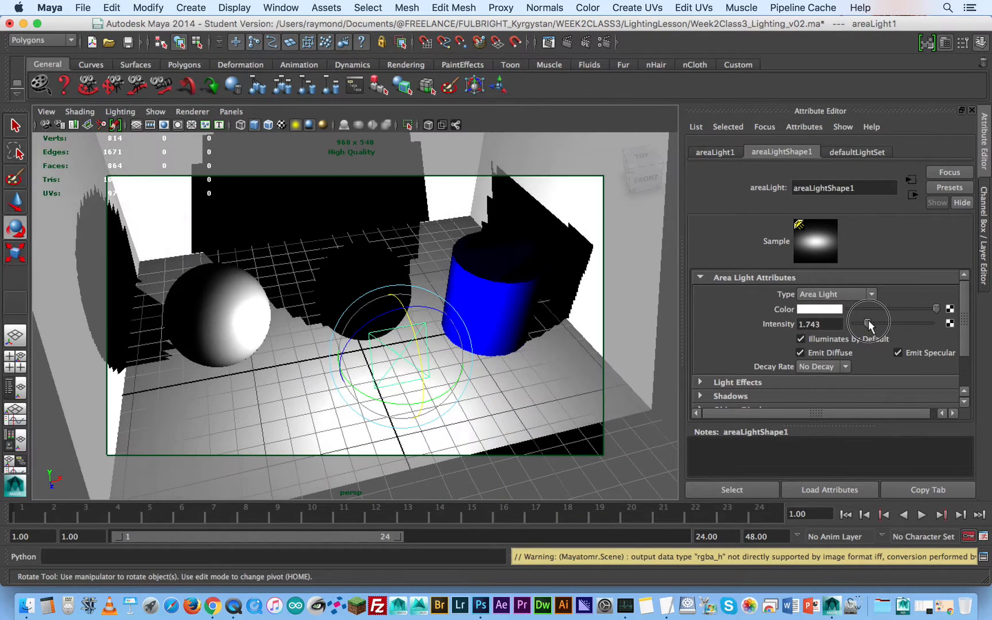
pyautogui.click(566, 42)
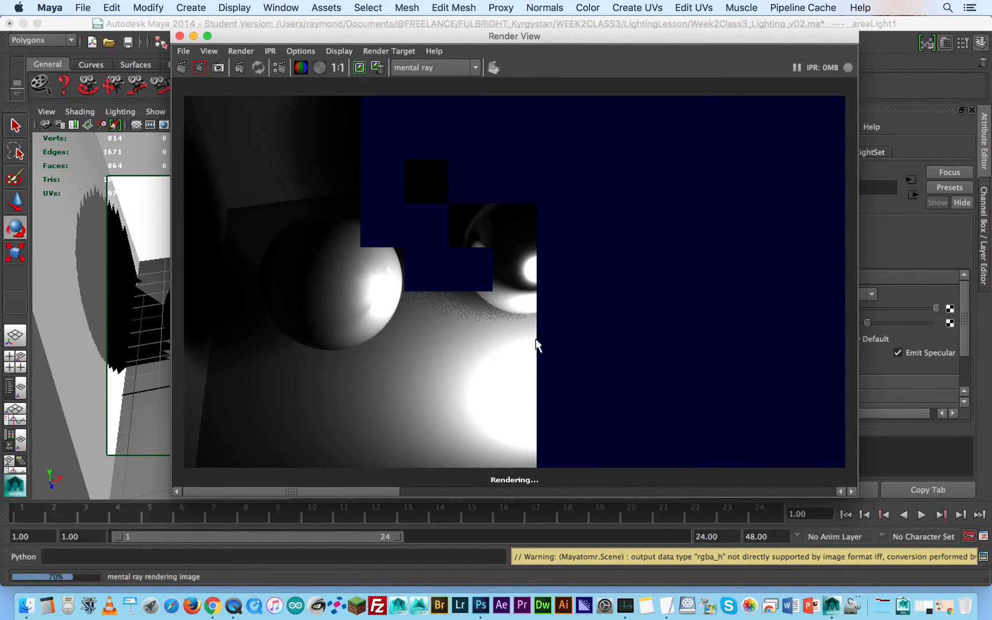
pyautogui.click(180, 36)
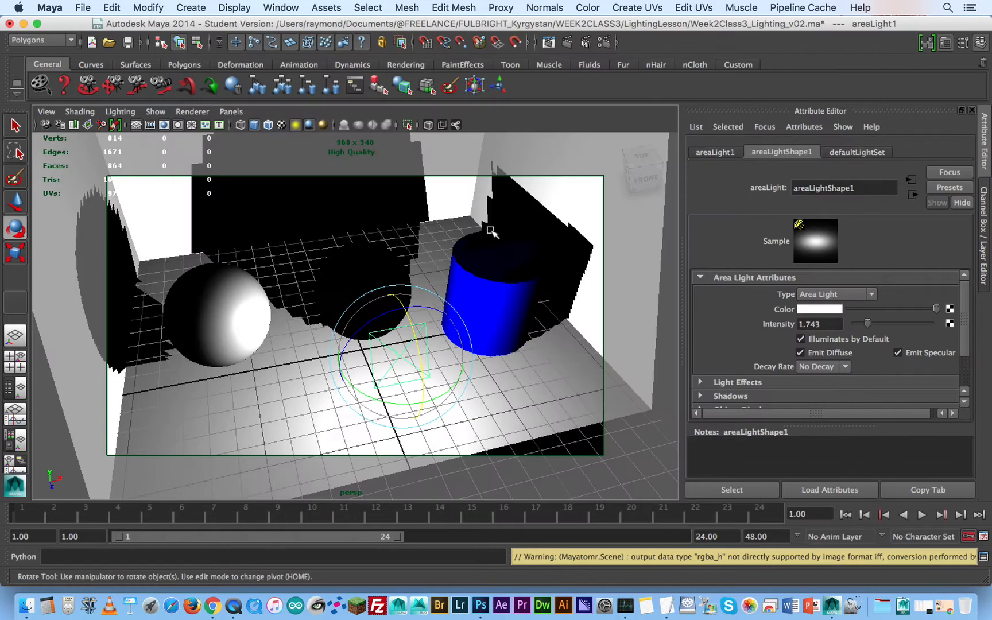
# - Set the area light's intensity to 1
pyautogui.keyDown('alt'); pyautogui.moveTo(450, 339); pyautogui.dragTo(429, 317); pyautogui.keyUp('alt')
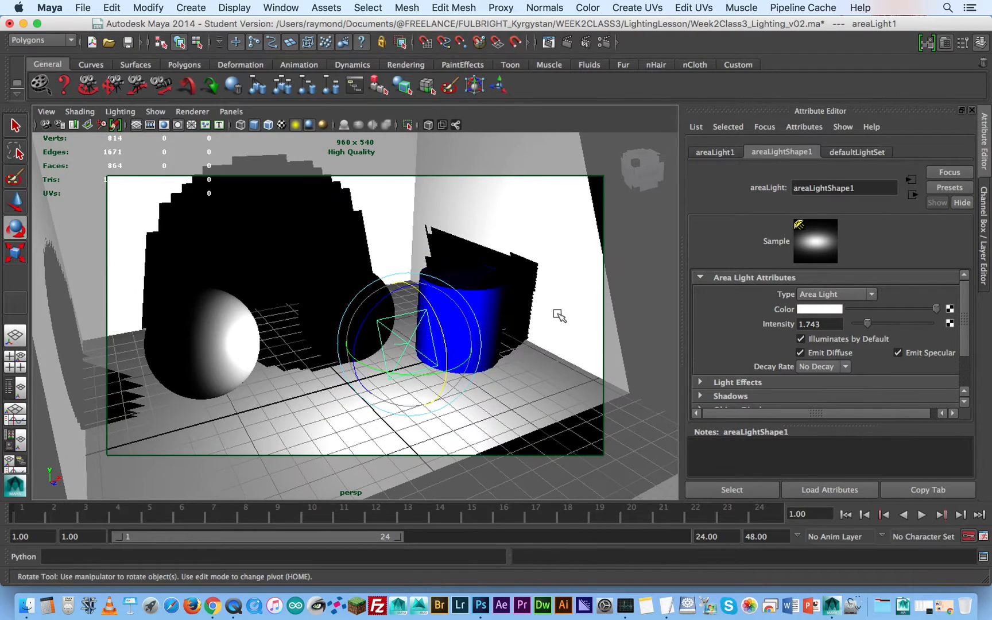
pyautogui.click(840, 322)
pyautogui.doubleClick(841, 322)
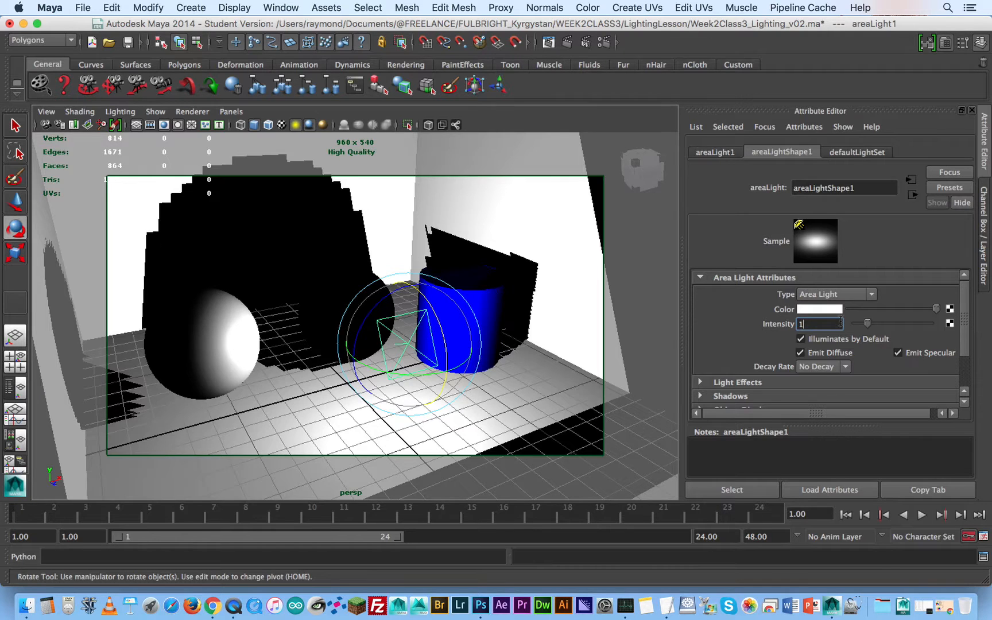
pyautogui.write('1')
pyautogui.press('Return')
# - Scale the area light uniformly to about 2.831, stretch its width across the spheres and cylinder, and test-render the scene
pyautogui.press('r')
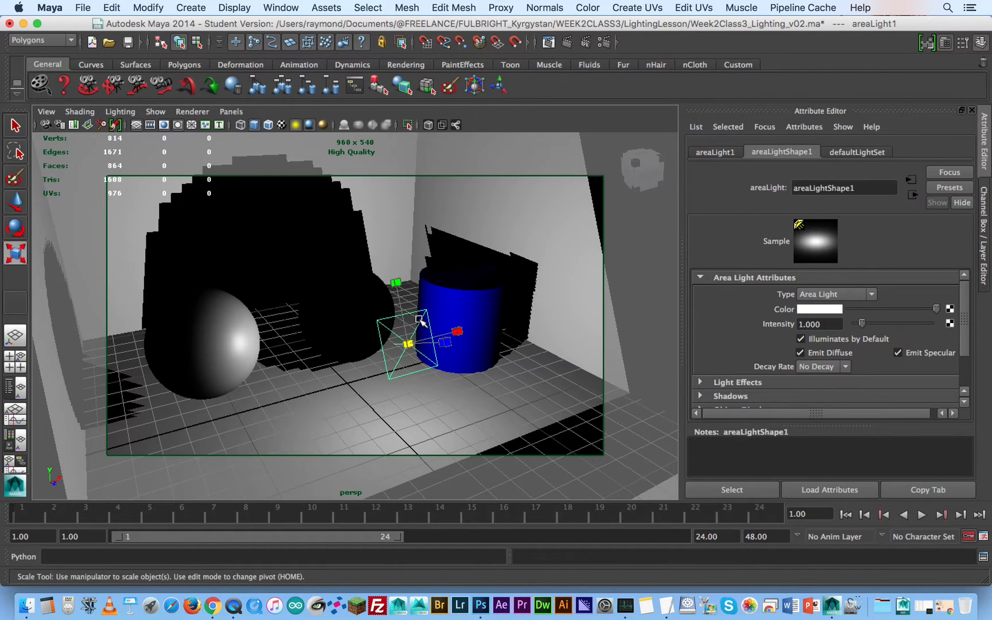
pyautogui.moveTo(410, 347); pyautogui.dragTo(522, 276)
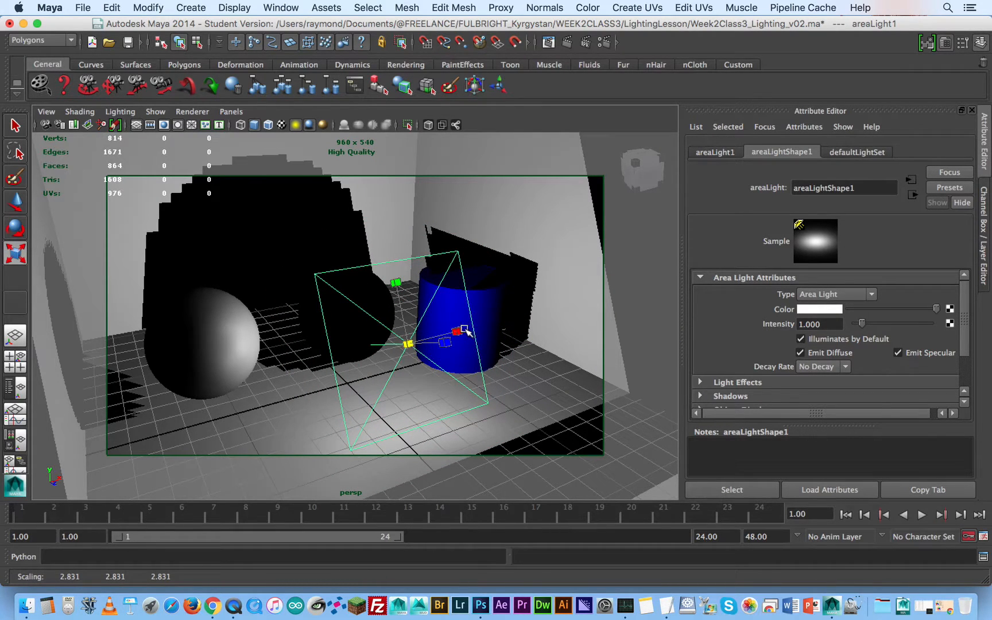
pyautogui.moveTo(464, 330); pyautogui.dragTo(473, 224)
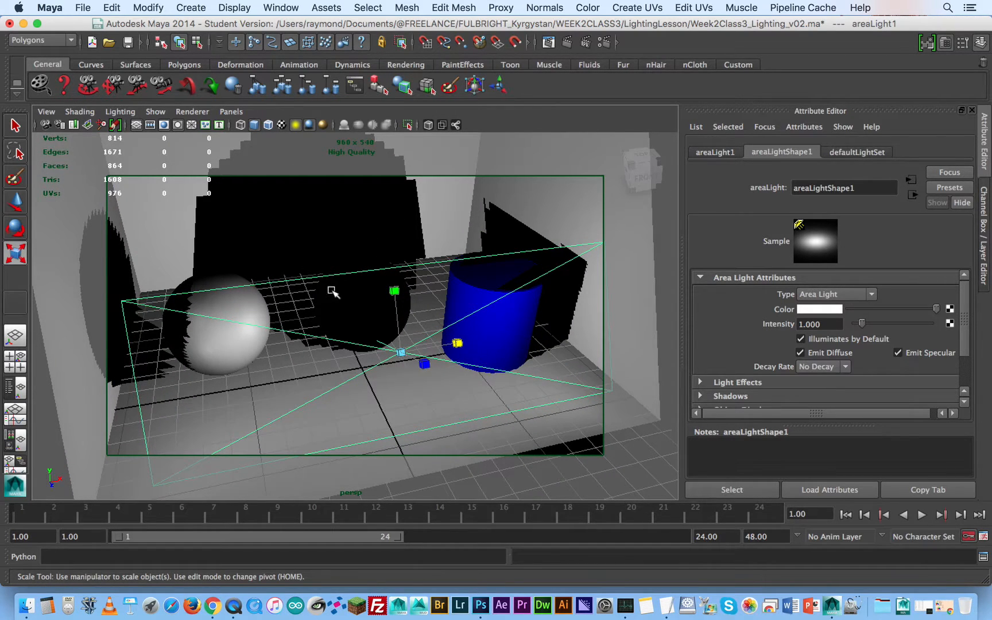
pyautogui.click(567, 42)
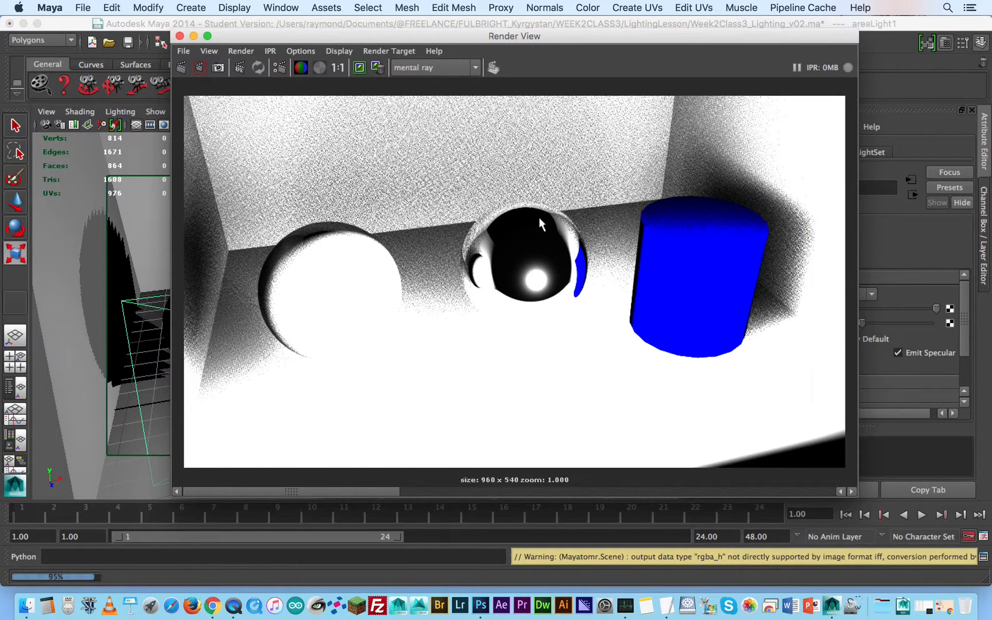
# - Keep the current render image for comparison and scale the area light down to about 2.555, 0.876, 0.876
pyautogui.click(360, 68)
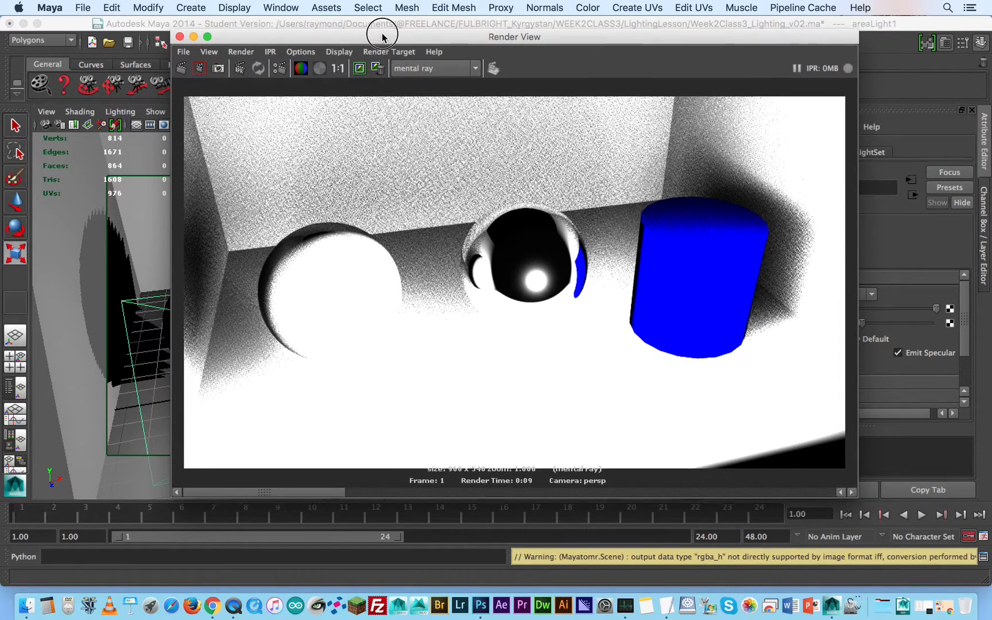
pyautogui.moveTo(382, 38); pyautogui.dragTo(486, 417)
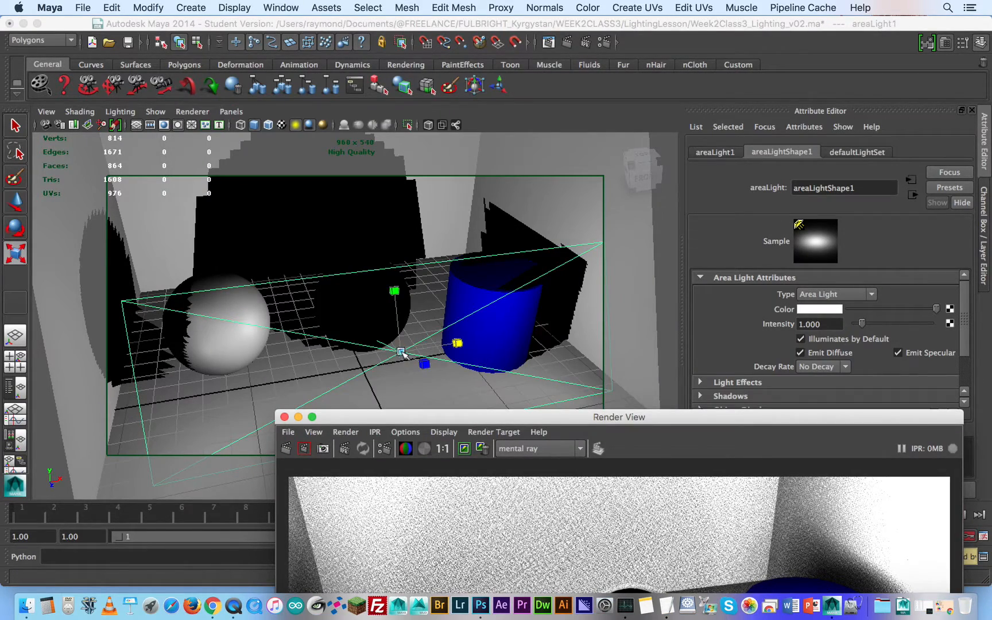
pyautogui.moveTo(415, 351); pyautogui.dragTo(199, 423)
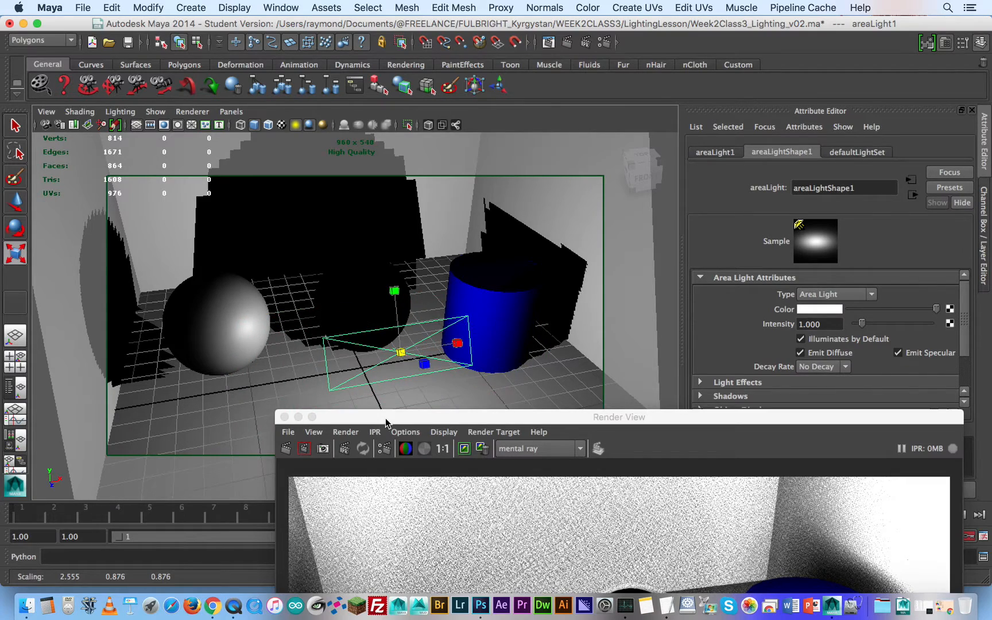
# - Re-render the scene in mental ray with the smaller area light and put the render window away
pyautogui.moveTo(383, 419); pyautogui.dragTo(335, 69)
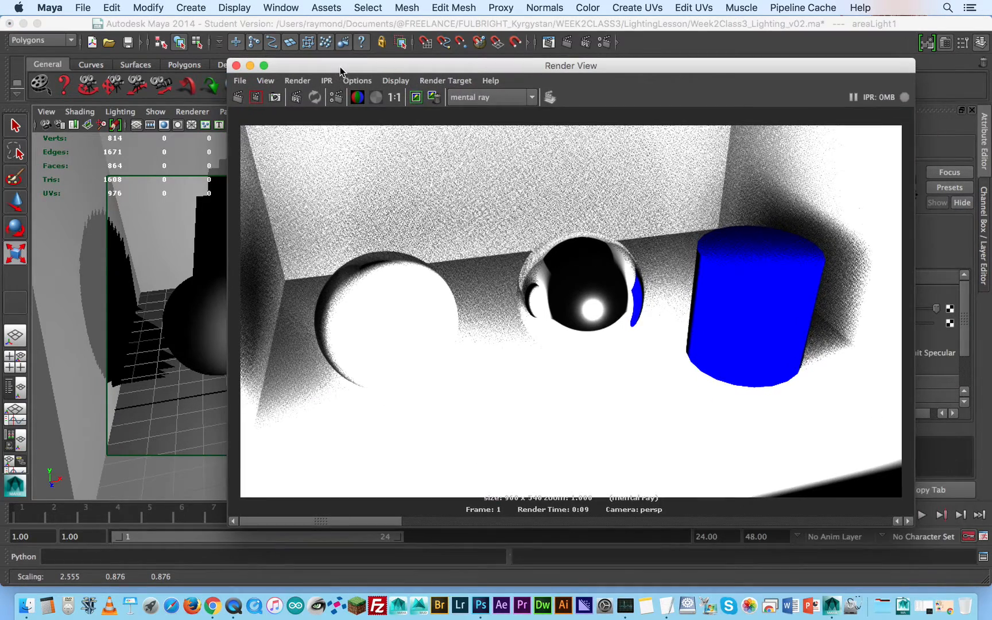
pyautogui.click(240, 97)
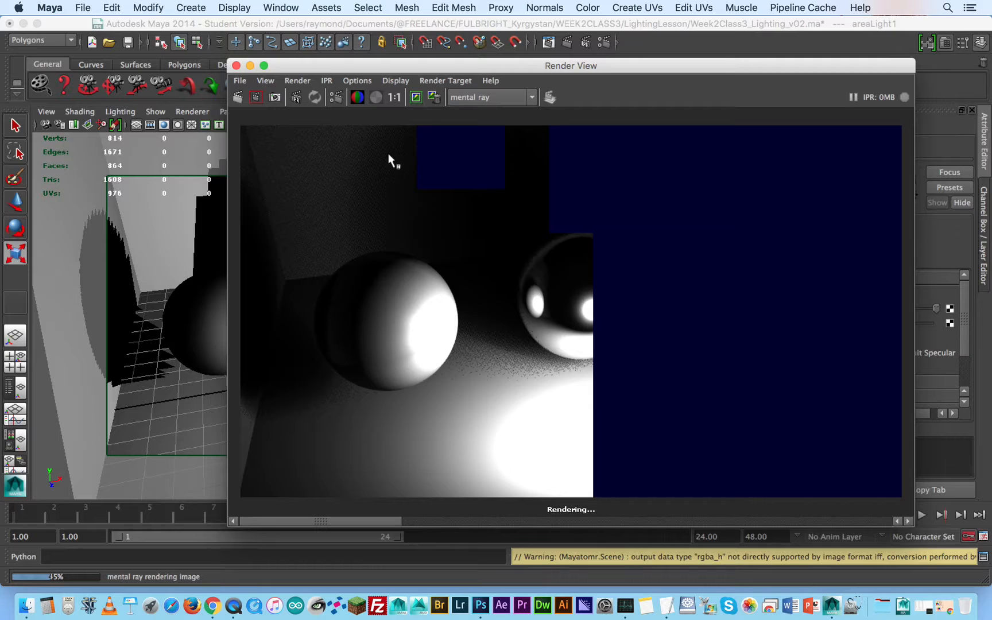
pyautogui.click(250, 65)
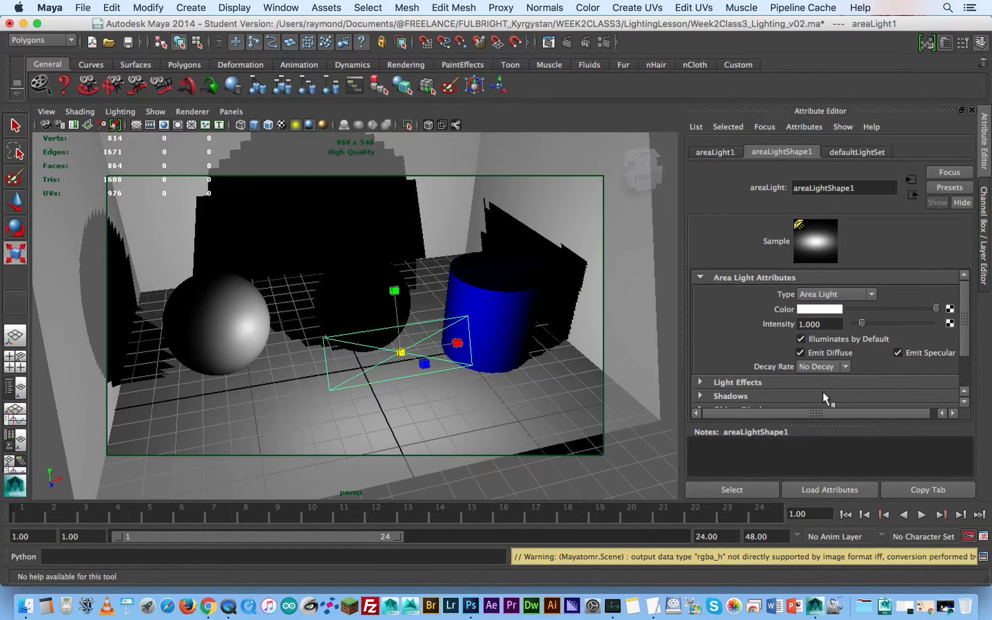
# - Enable Use Light Shape in the area light's mental ray settings
pyautogui.scroll(-3, 752, 350)
pyautogui.click(744, 373)
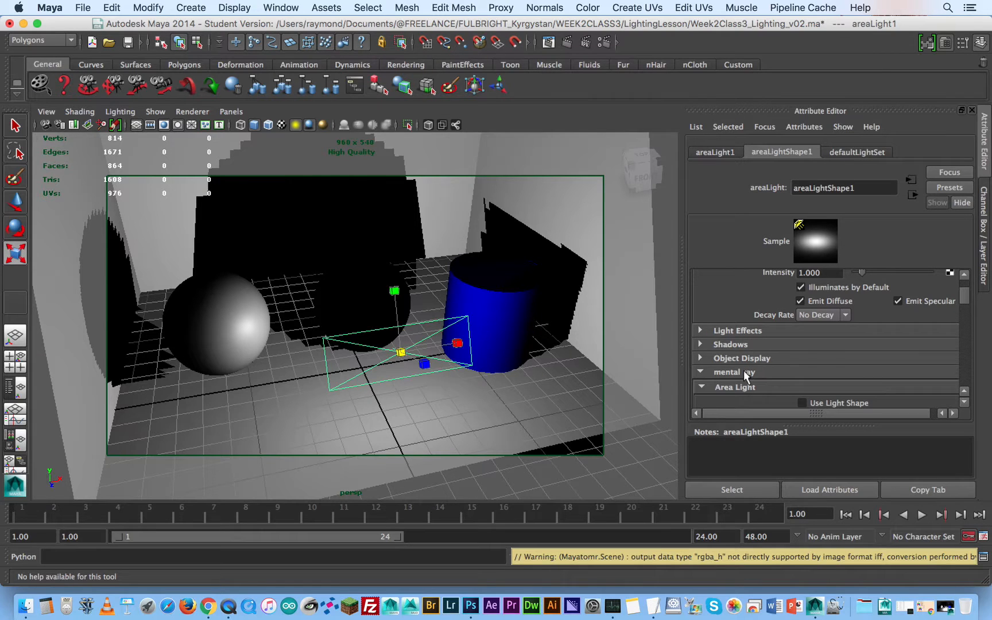
pyautogui.scroll(-5, 744, 372)
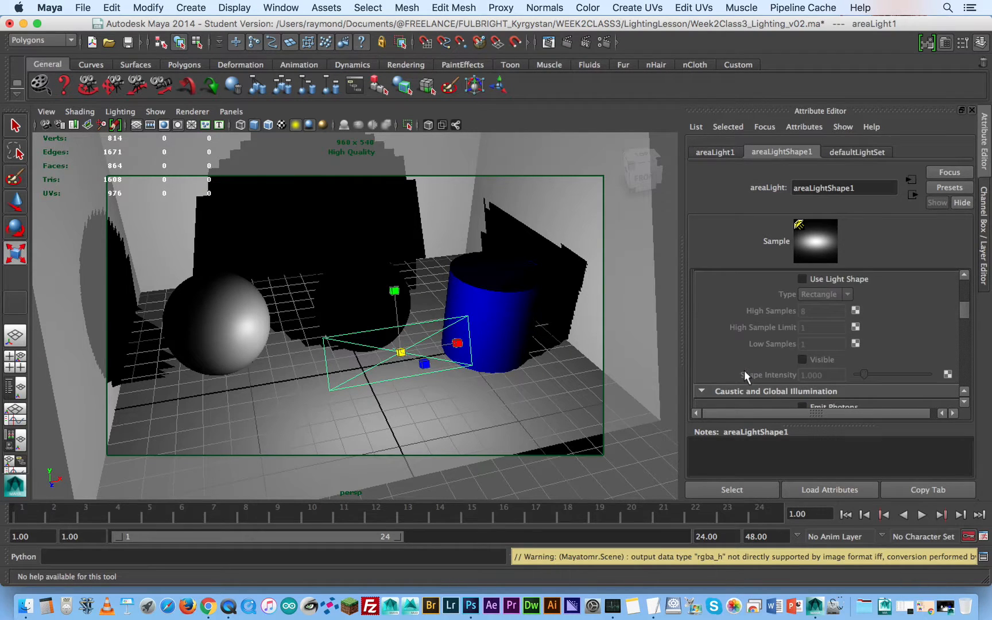
pyautogui.click(802, 279)
pyautogui.scroll(2, 747, 318)
# - Try the Disc and Sphere shape types on the area light and restore Rectangle
pyautogui.click(804, 337)
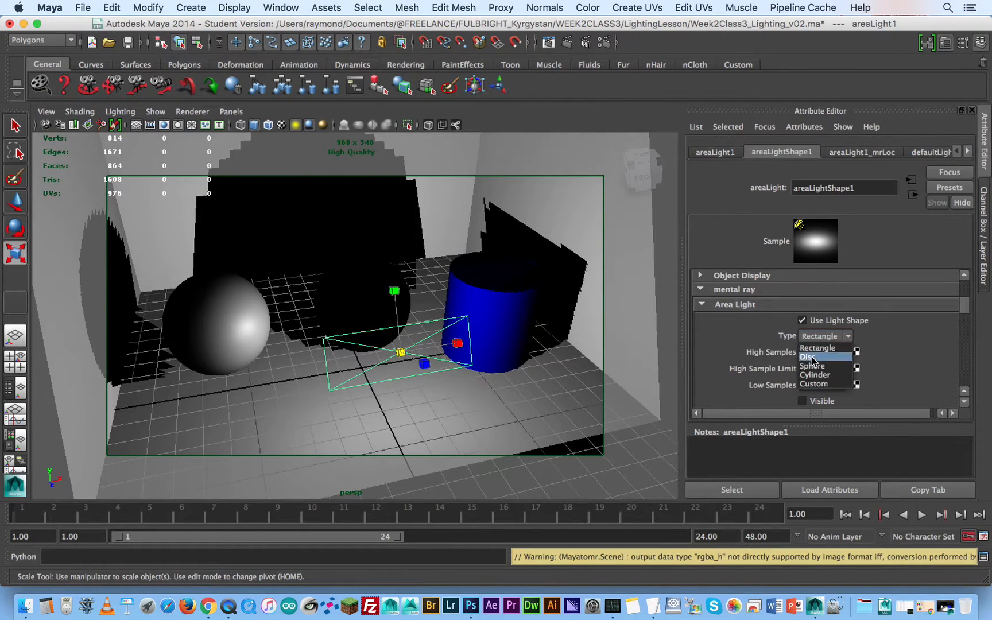
pyautogui.click(807, 356)
pyautogui.click(816, 337)
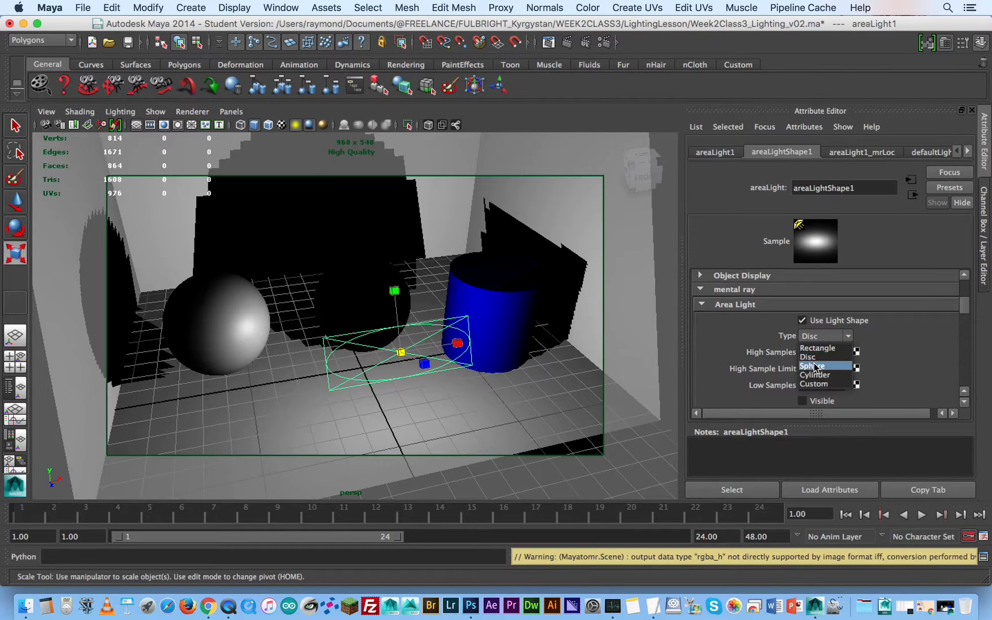
pyautogui.click(813, 366)
pyautogui.click(823, 336)
pyautogui.click(817, 348)
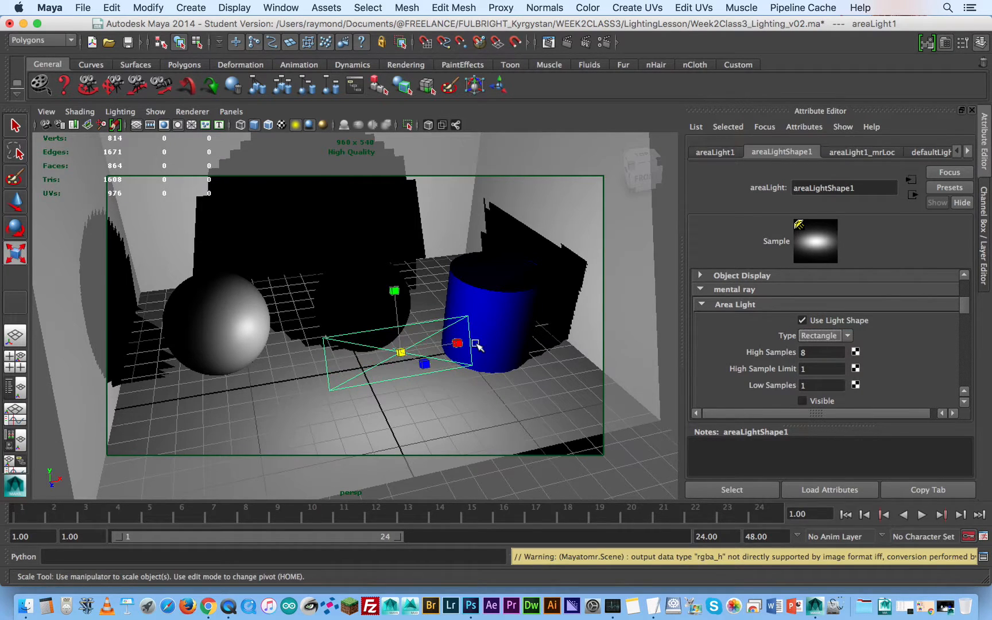
# - Bring back the render window and re-render the scene using the rectangular light shape
pyautogui.click(548, 41)
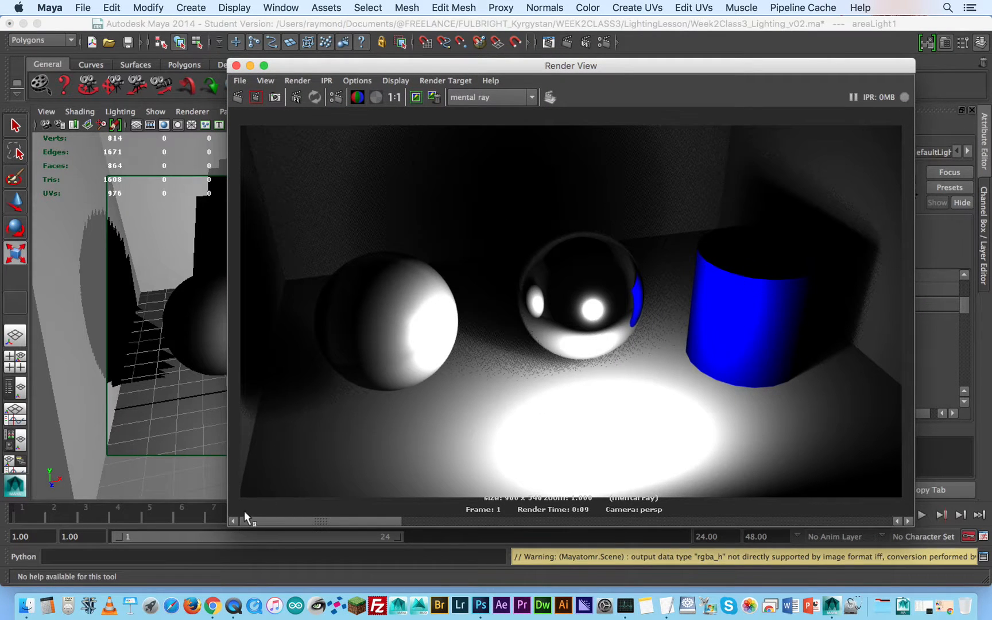
pyautogui.click(326, 523)
pyautogui.moveTo(354, 81); pyautogui.dragTo(295, 429)
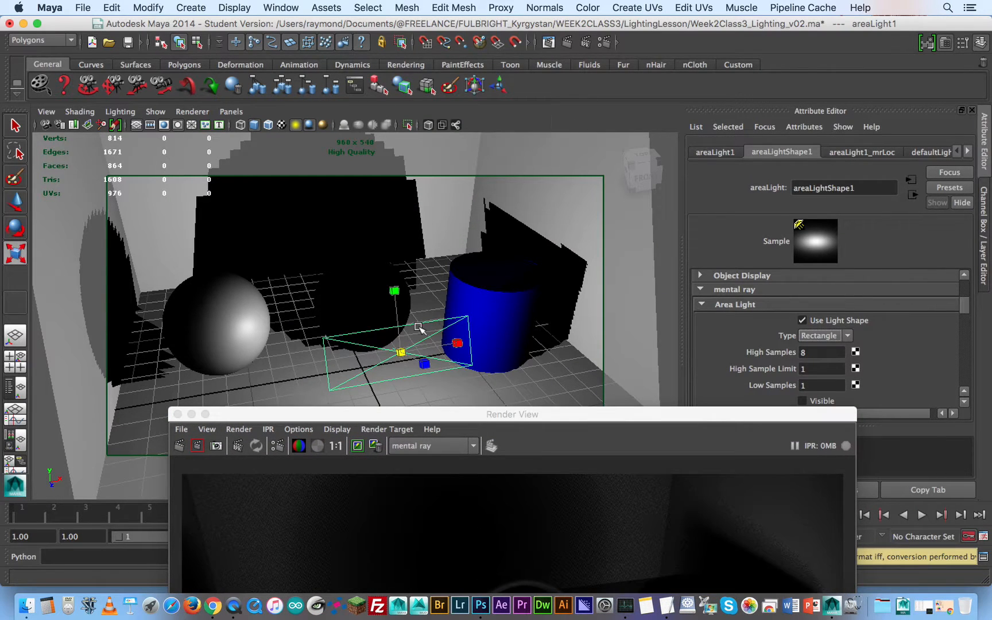
pyautogui.moveTo(483, 415); pyautogui.dragTo(617, 396)
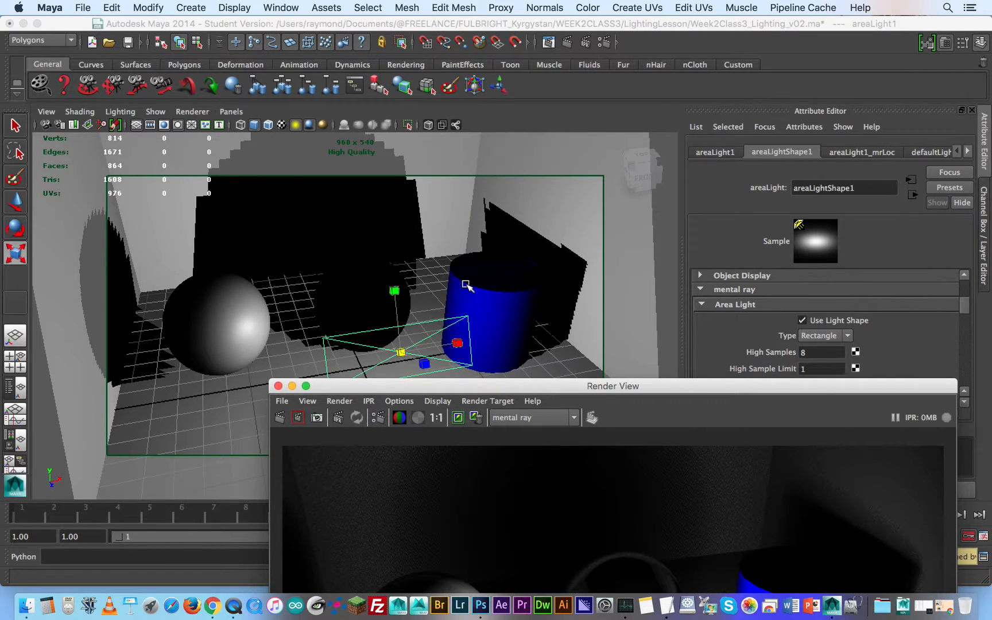
pyautogui.moveTo(438, 391); pyautogui.dragTo(480, 88)
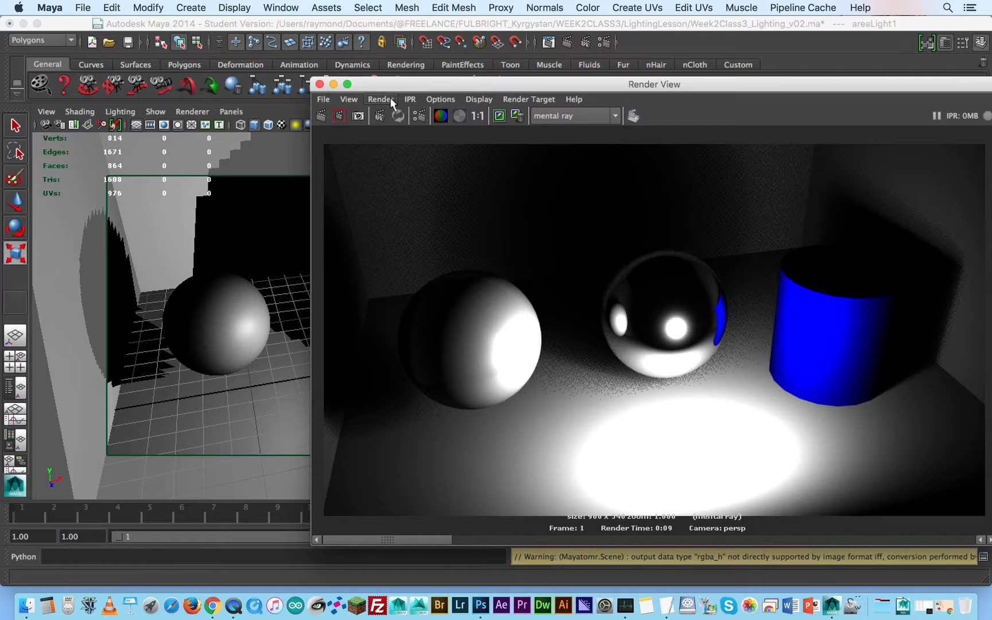
pyautogui.moveTo(402, 93); pyautogui.dragTo(141, 72)
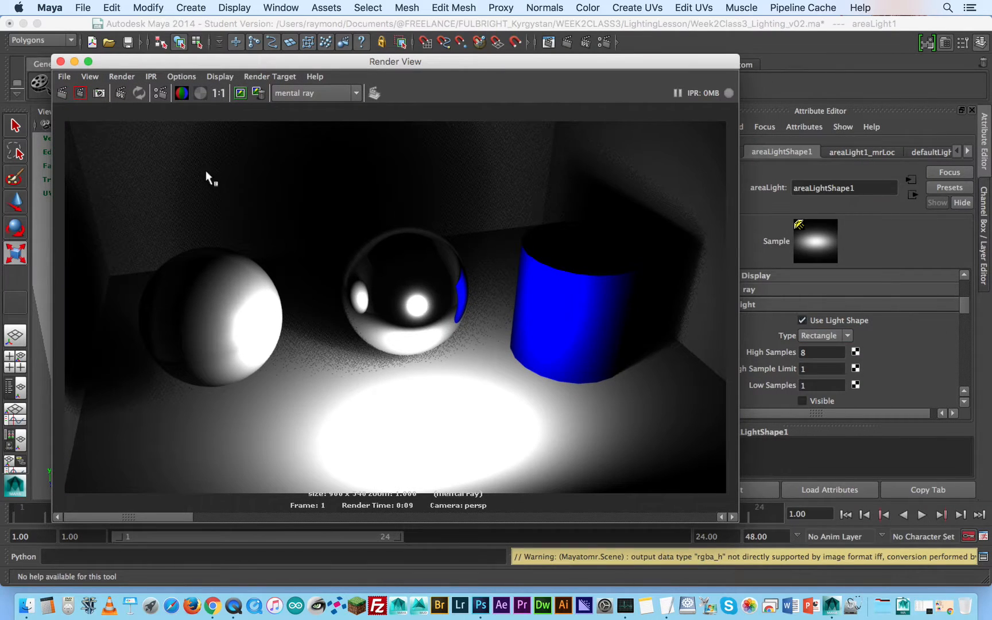
pyautogui.click(63, 94)
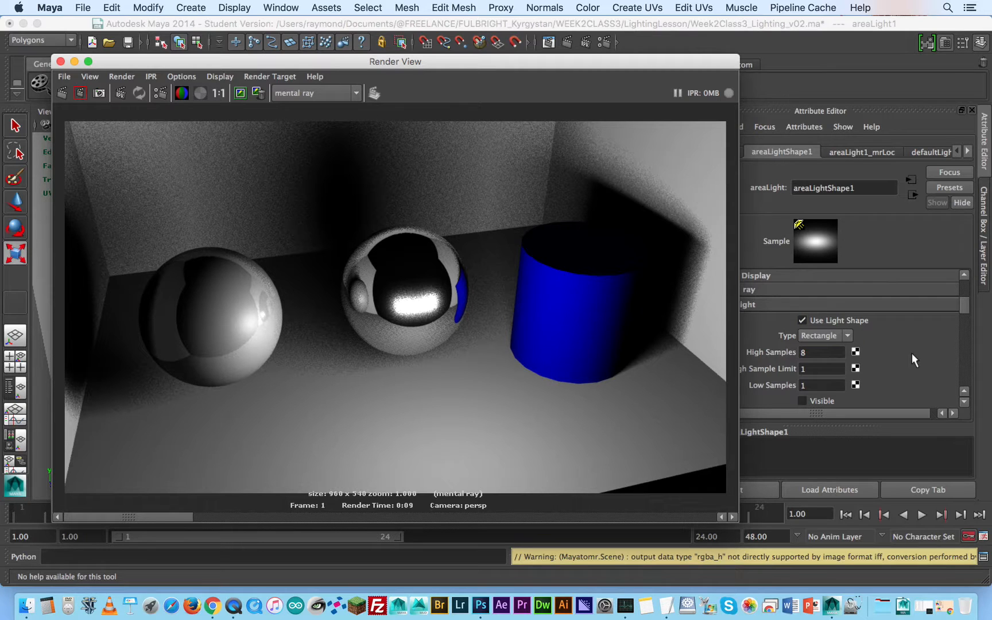
# - Set the area light's mental ray shape type to Disc
pyautogui.moveTo(606, 57); pyautogui.dragTo(681, 393)
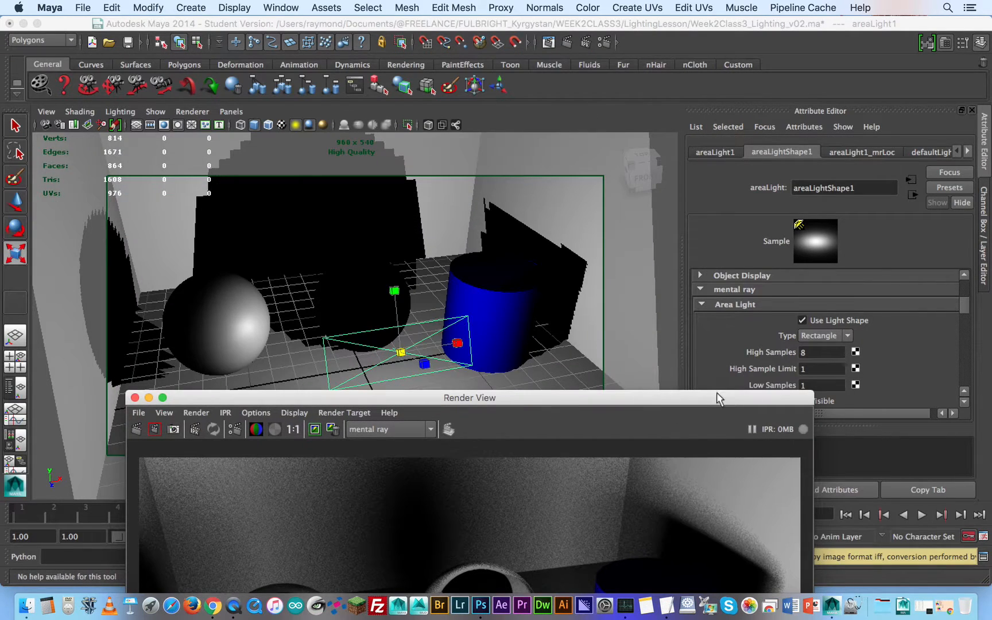
pyautogui.click(845, 336)
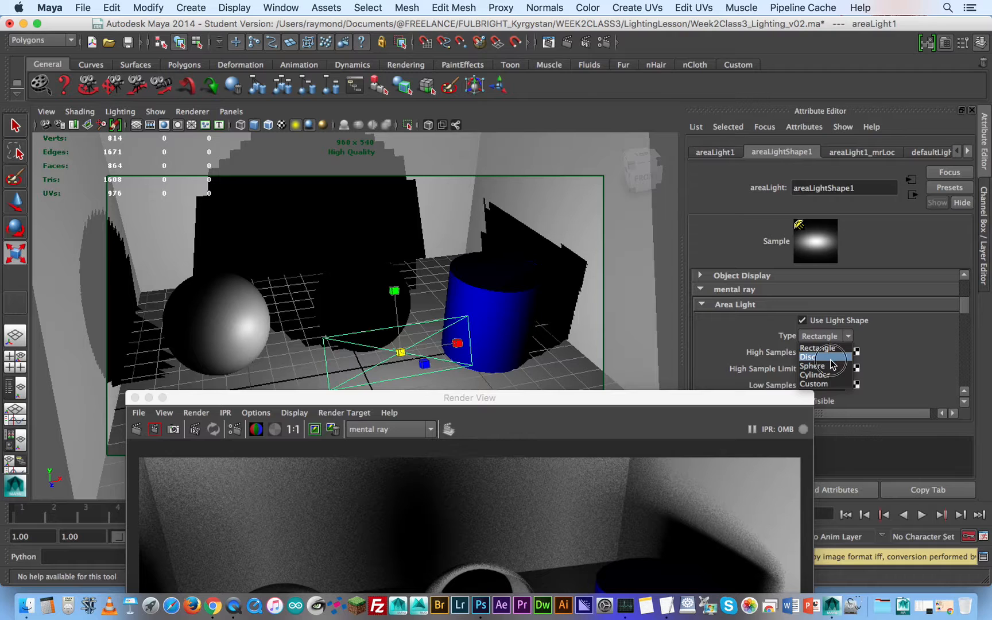
pyautogui.click(824, 359)
# - Render only a region around the reflective sphere's highlight to test the disc shape, and clear the region marquee
pyautogui.moveTo(630, 402); pyautogui.dragTo(672, 37)
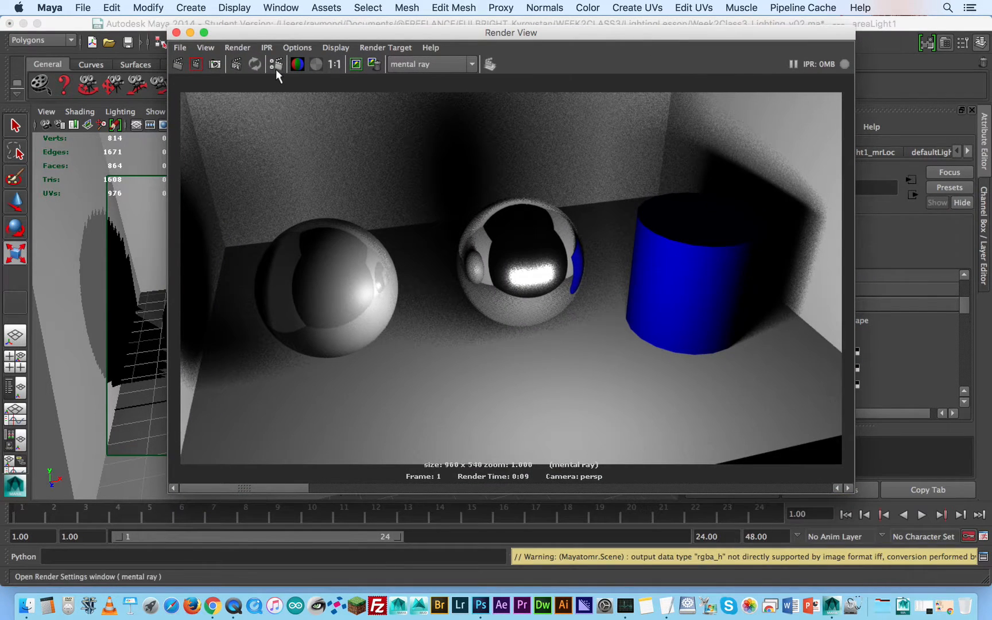
pyautogui.moveTo(474, 234); pyautogui.dragTo(563, 304)
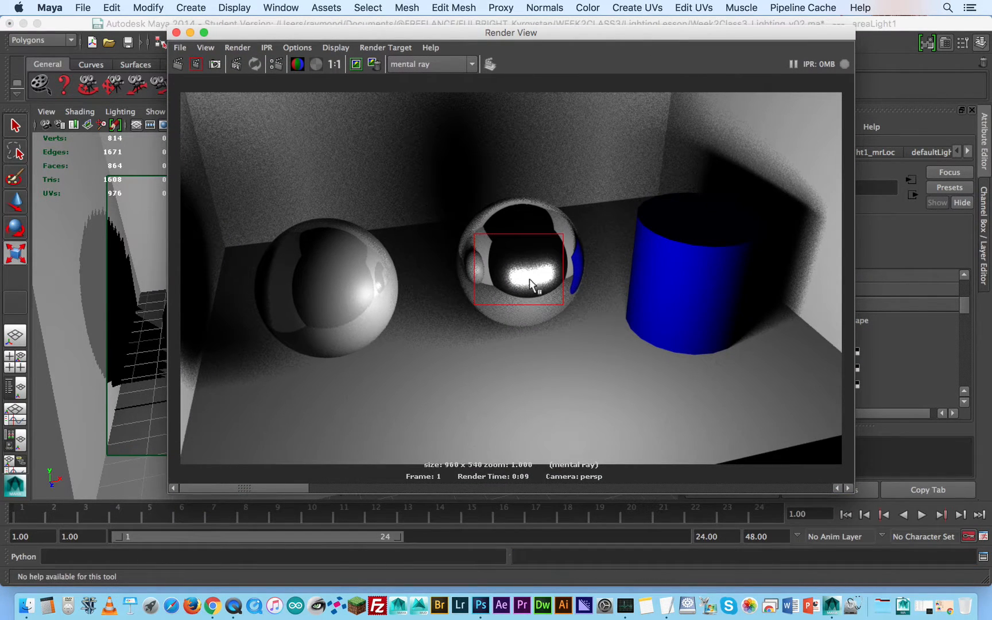
pyautogui.click(196, 63)
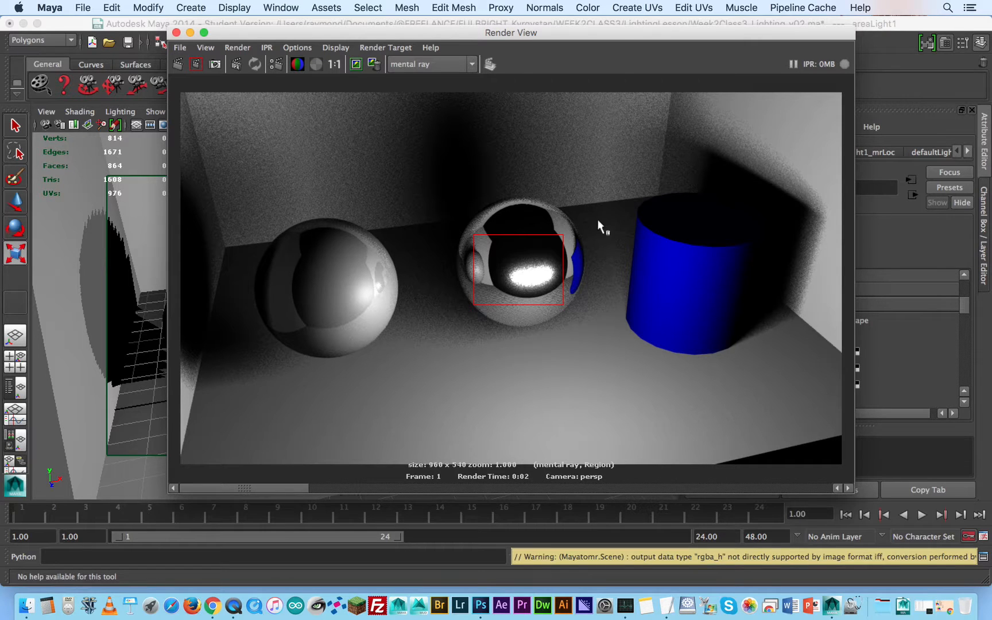
pyautogui.click(551, 263)
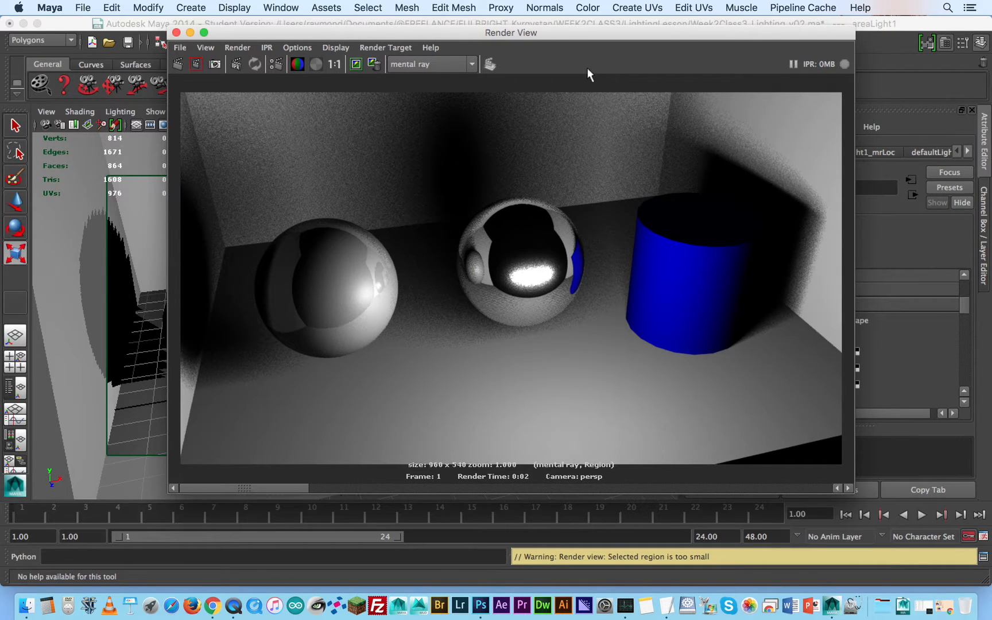
# - Set the area light's High Samples to 64 and re-render the full frame
pyautogui.moveTo(632, 41); pyautogui.dragTo(472, 324)
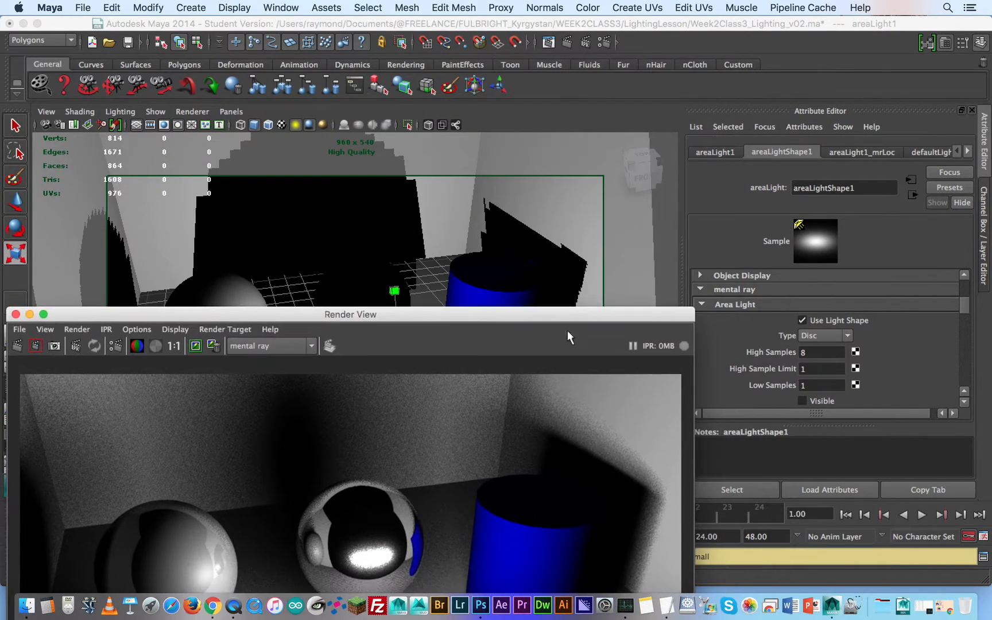
pyautogui.doubleClick(805, 352)
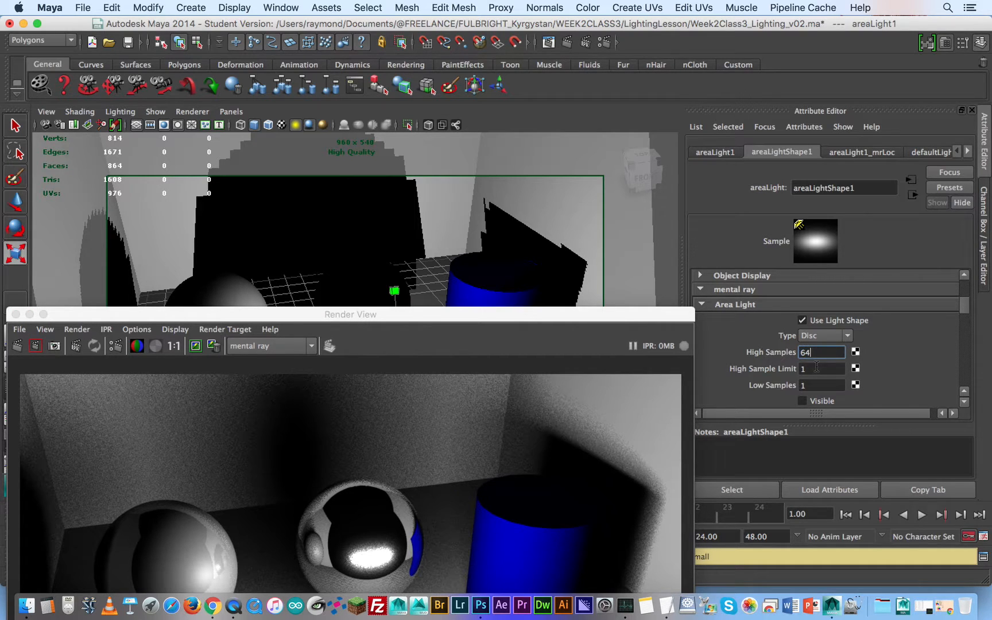
pyautogui.click(816, 367)
pyautogui.moveTo(617, 315); pyautogui.dragTo(700, 26)
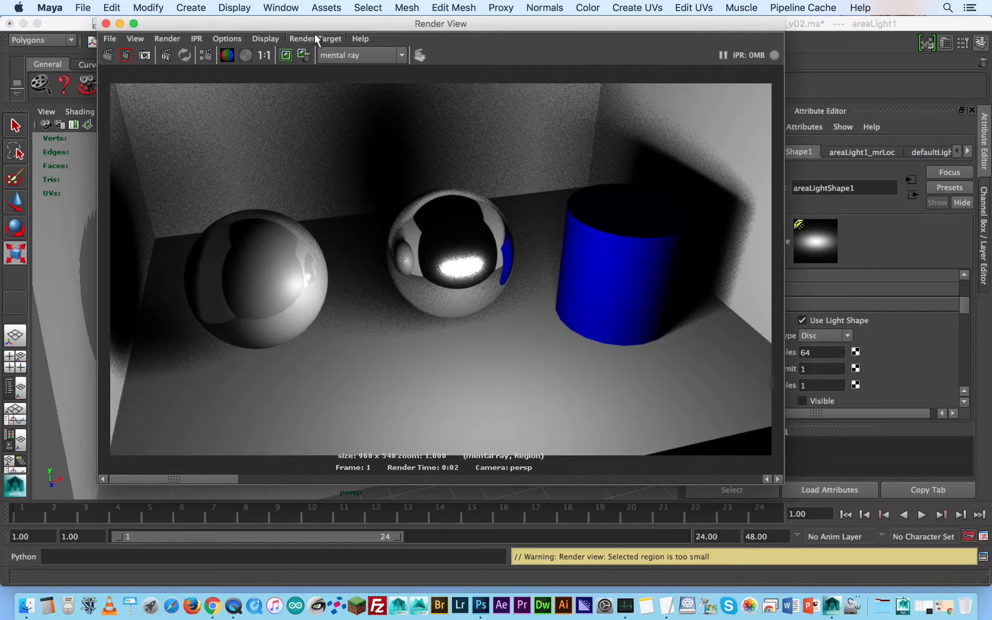
pyautogui.click(115, 53)
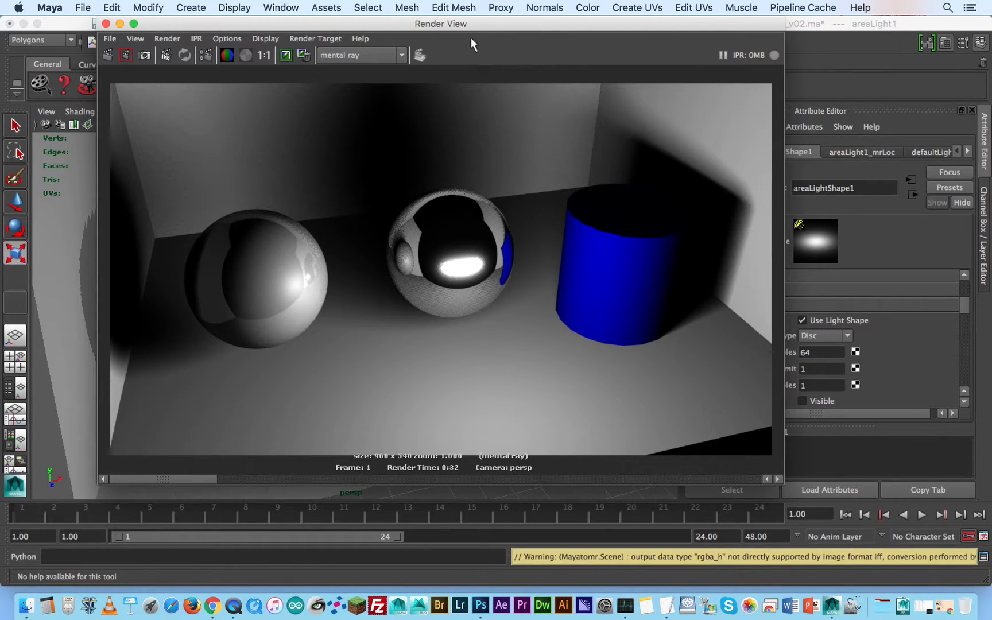
# - Compare the latest render with the previously kept image and review the area light's remaining mental ray attributes
pyautogui.click(502, 22)
pyautogui.moveTo(502, 23); pyautogui.dragTo(476, 27)
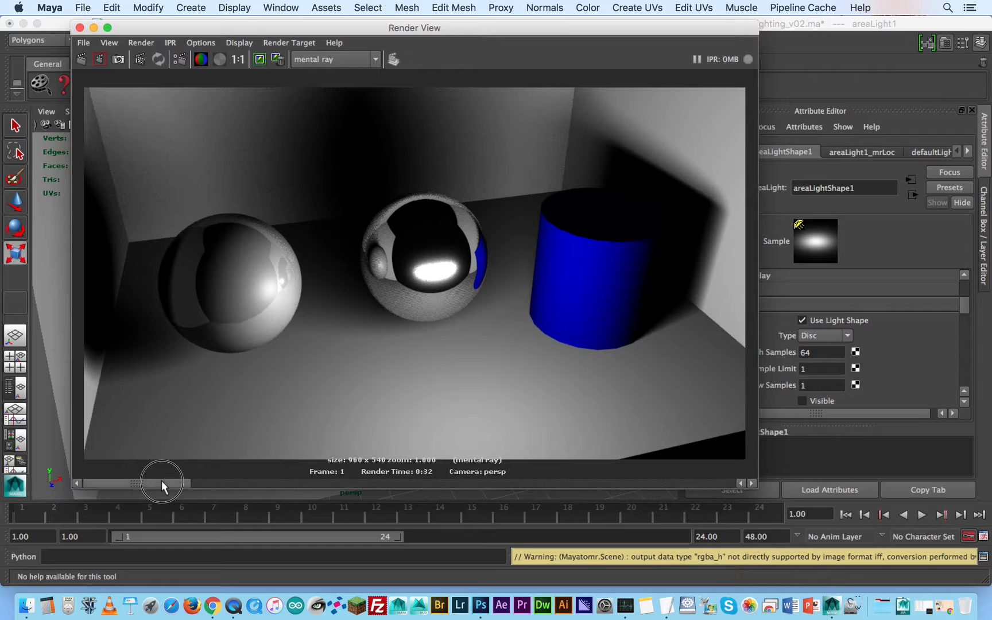
pyautogui.moveTo(161, 480); pyautogui.dragTo(234, 481)
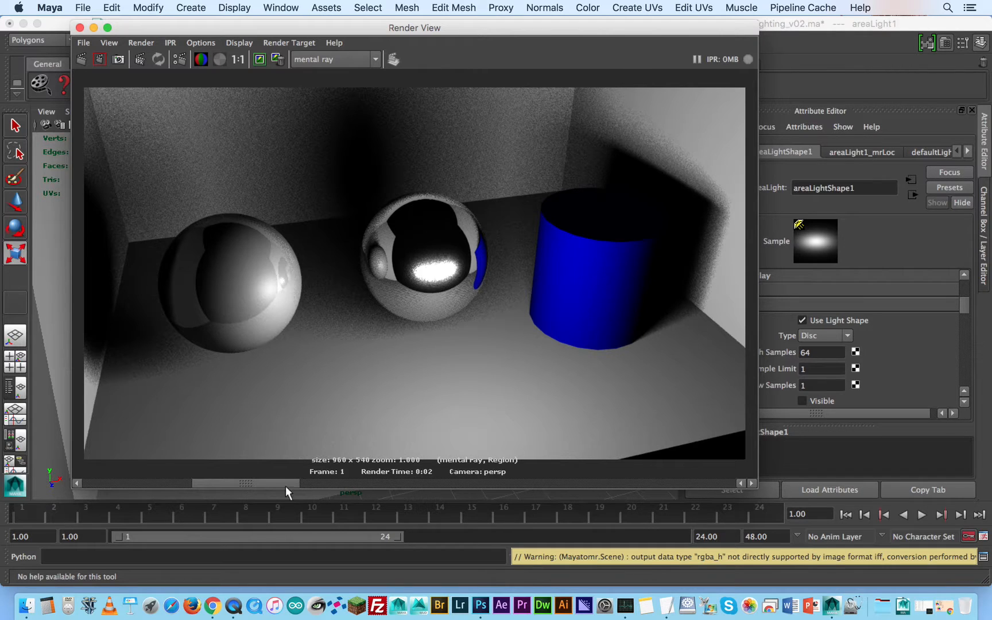
pyautogui.moveTo(286, 486); pyautogui.dragTo(179, 483)
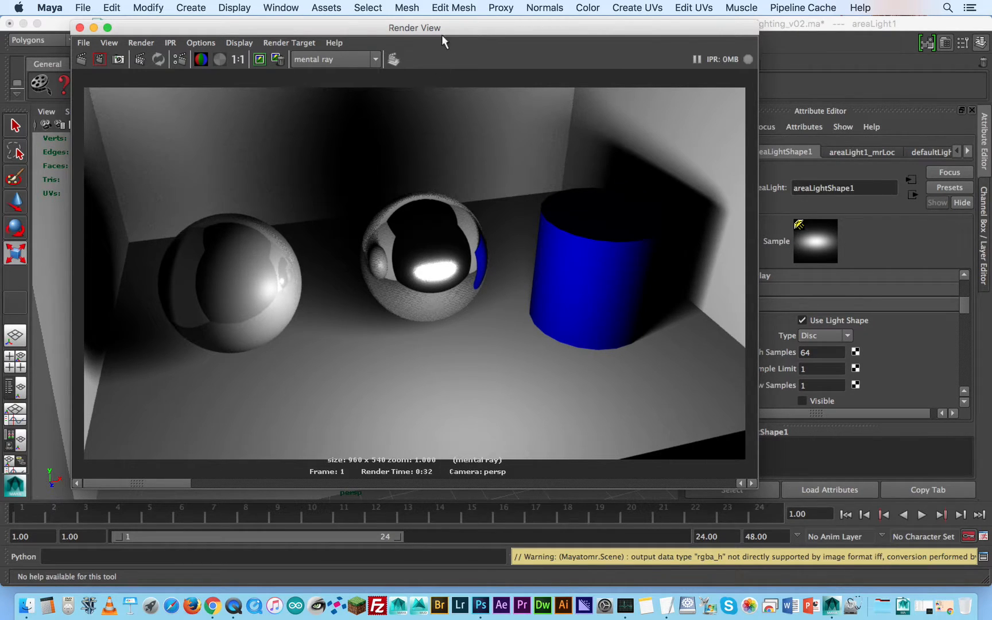
pyautogui.moveTo(458, 30); pyautogui.dragTo(493, 118)
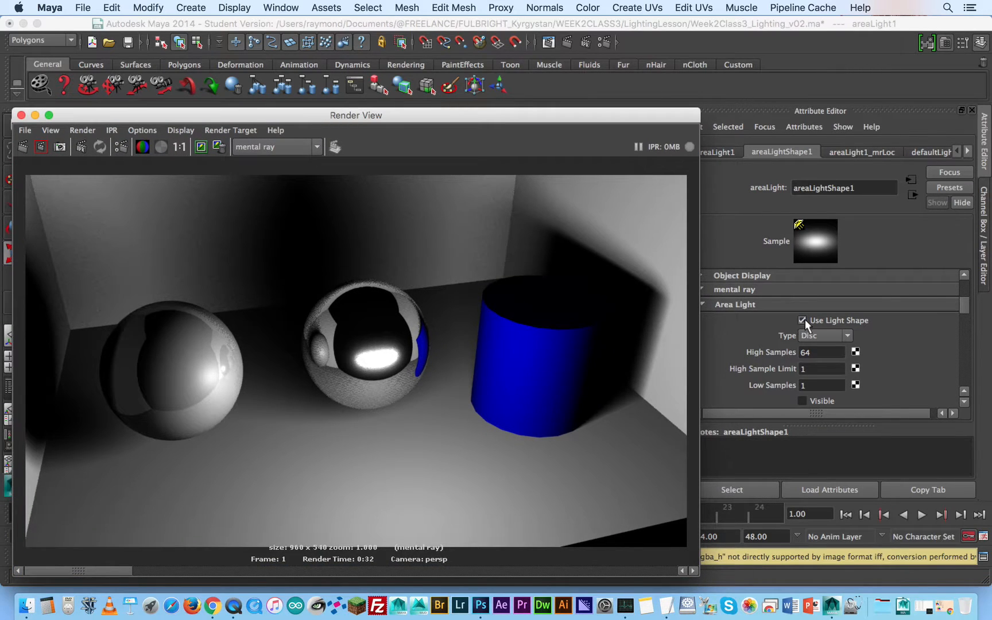
pyautogui.click(888, 346)
pyautogui.scroll(-10, 888, 345)
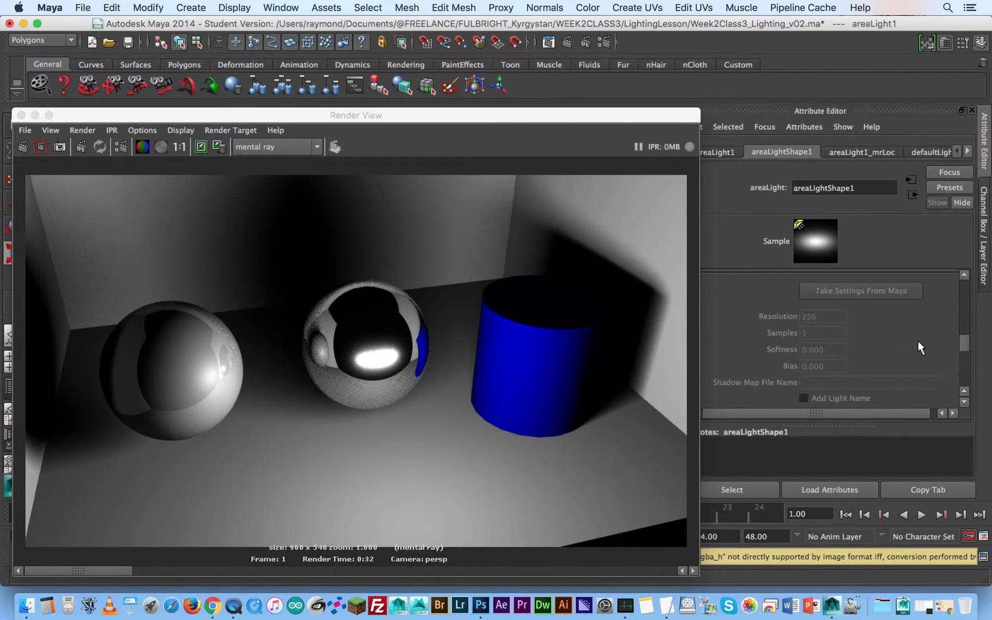
pyautogui.scroll(-6, 913, 339)
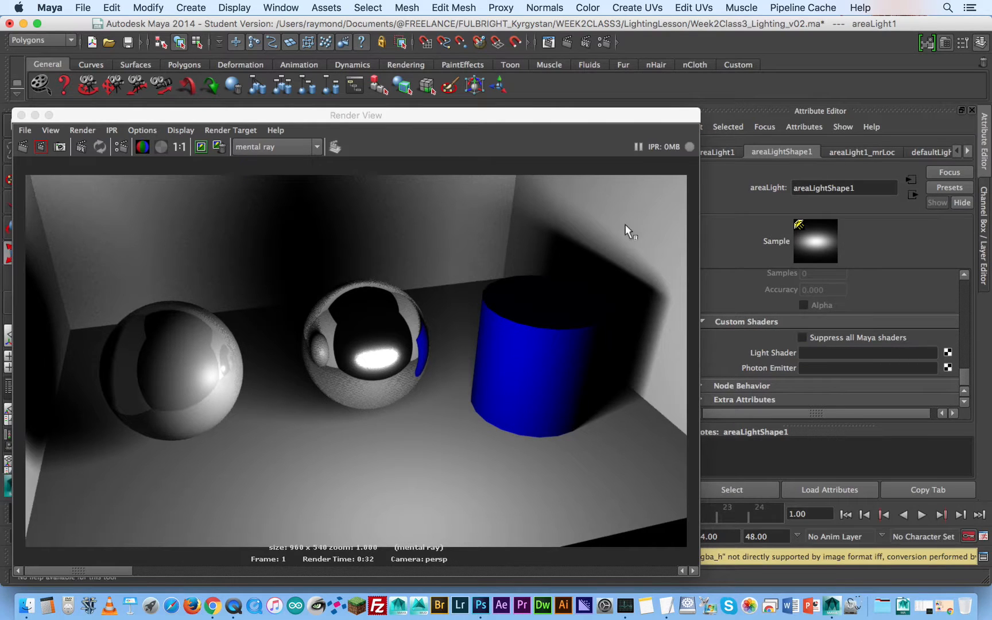
# - Delete the area light from the scene
pyautogui.moveTo(303, 120); pyautogui.dragTo(461, 429)
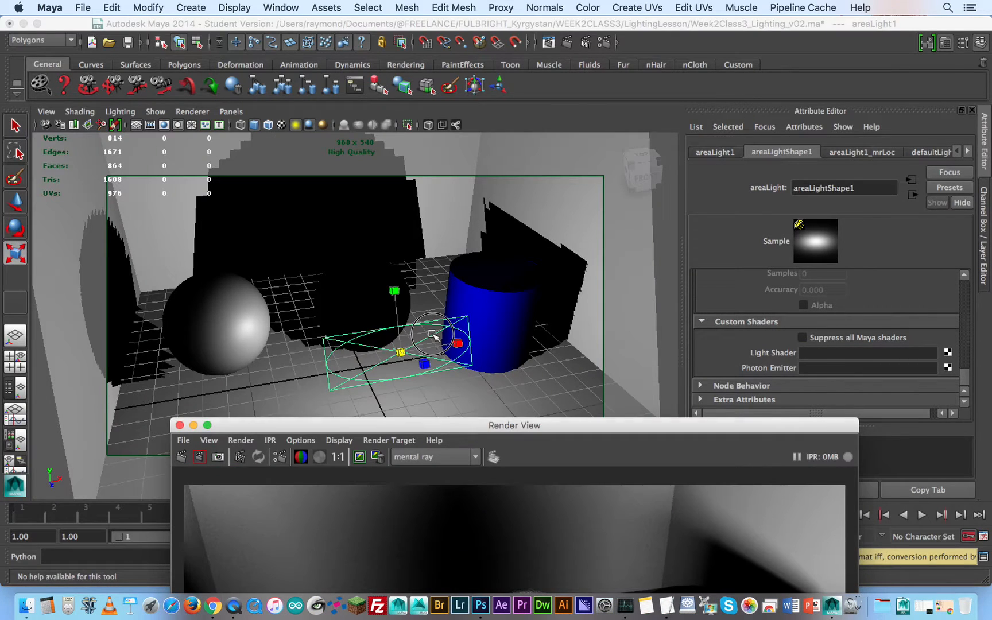
pyautogui.click(432, 334)
pyautogui.press('Delete')
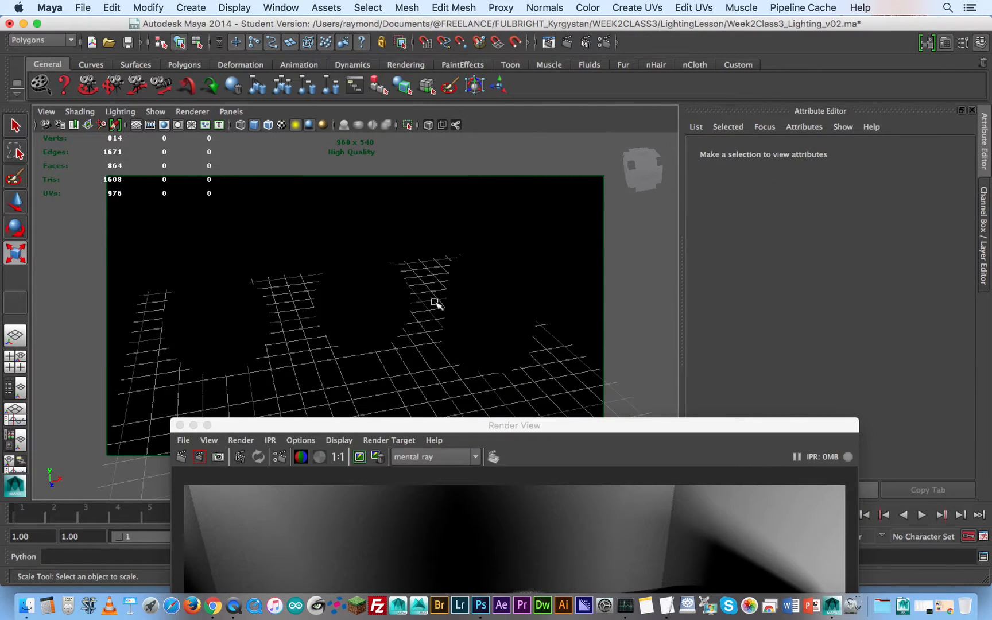
# - Create a Physical Sun and Sky environment in mental ray's Indirect Lighting render settings
pyautogui.moveTo(395, 424); pyautogui.dragTo(453, 369)
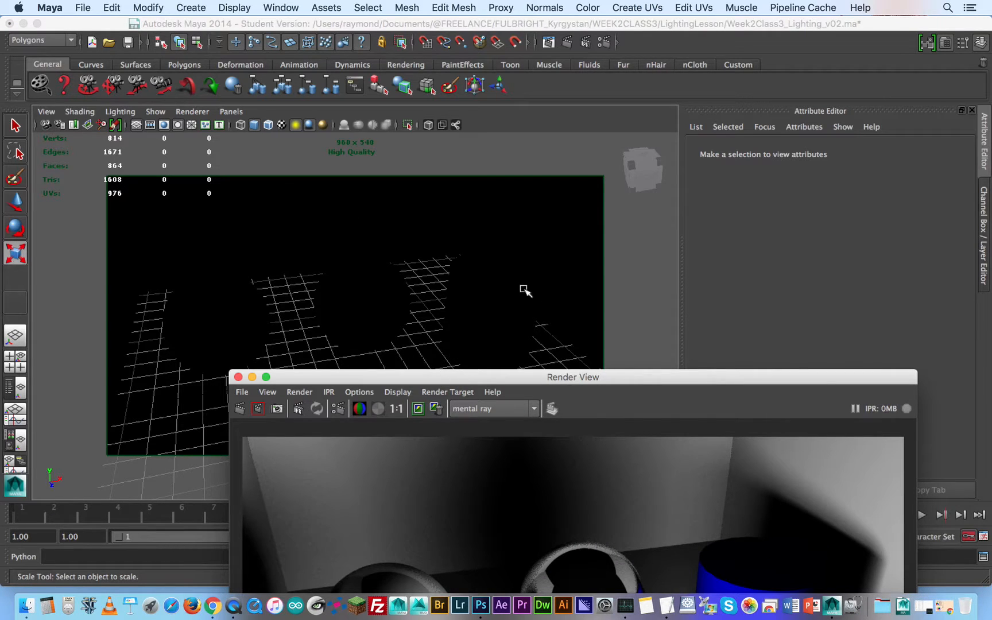
pyautogui.moveTo(397, 377); pyautogui.dragTo(301, 97)
pyautogui.click(241, 130)
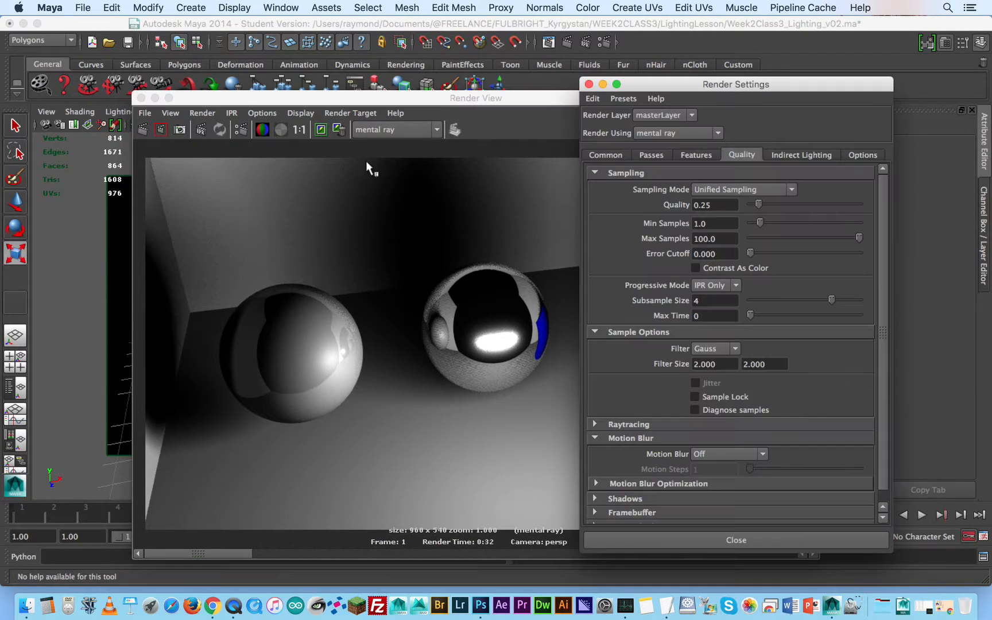
pyautogui.click(795, 154)
pyautogui.moveTo(779, 85); pyautogui.dragTo(657, 46)
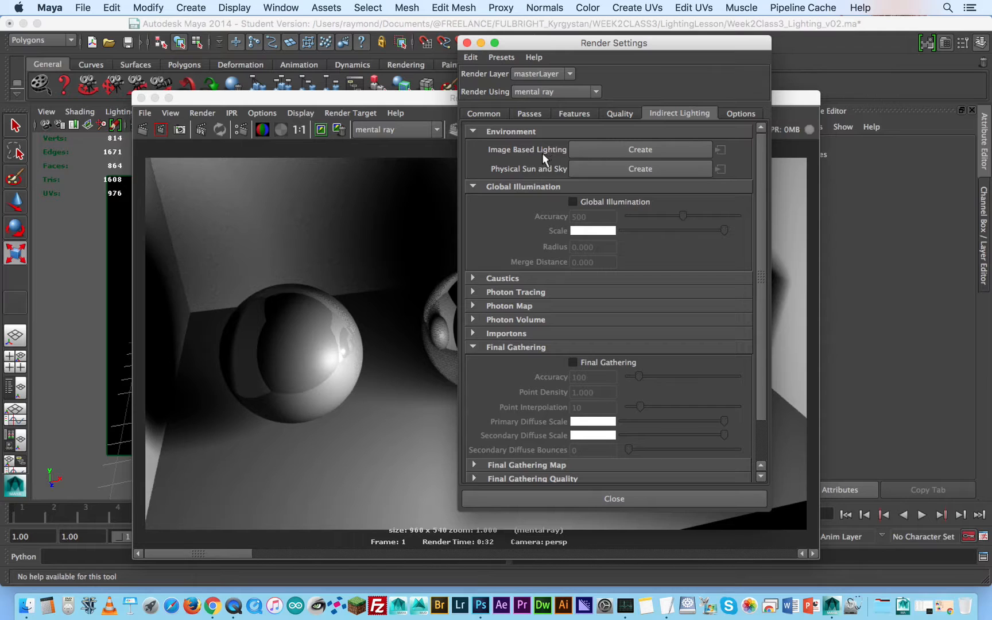
pyautogui.click(622, 168)
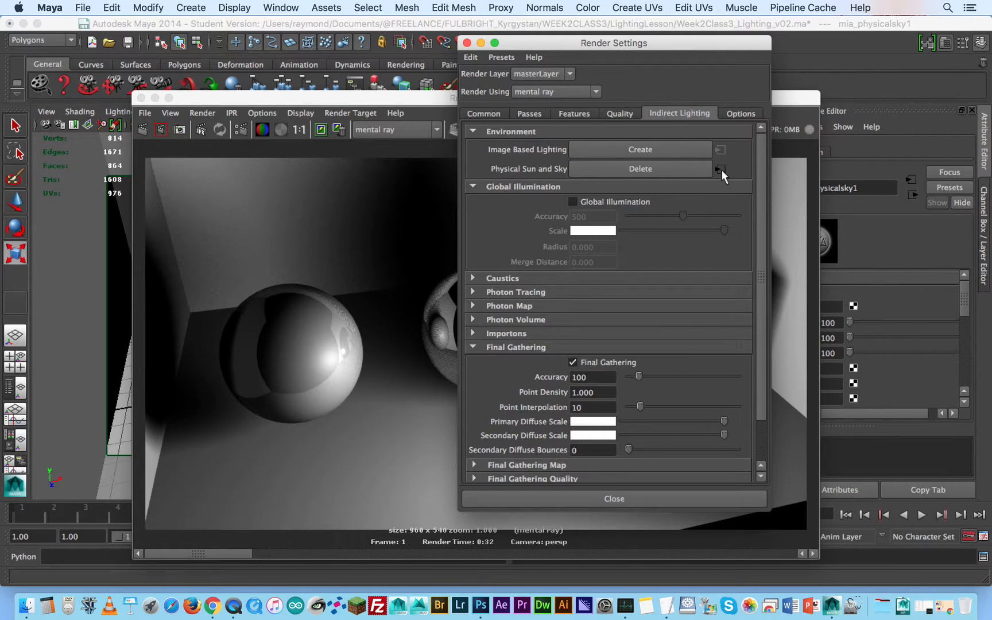
# - Look over the shading attributes of the mia_physicalsky1 node
pyautogui.moveTo(798, 94); pyautogui.dragTo(653, 79)
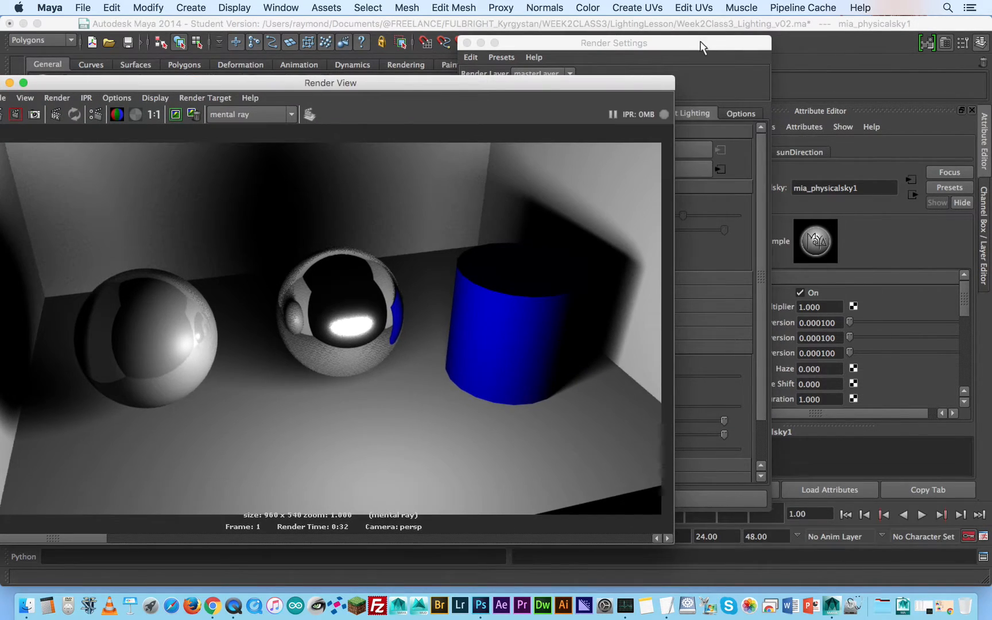
pyautogui.moveTo(700, 46); pyautogui.dragTo(551, 43)
pyautogui.scroll(-3, 752, 336)
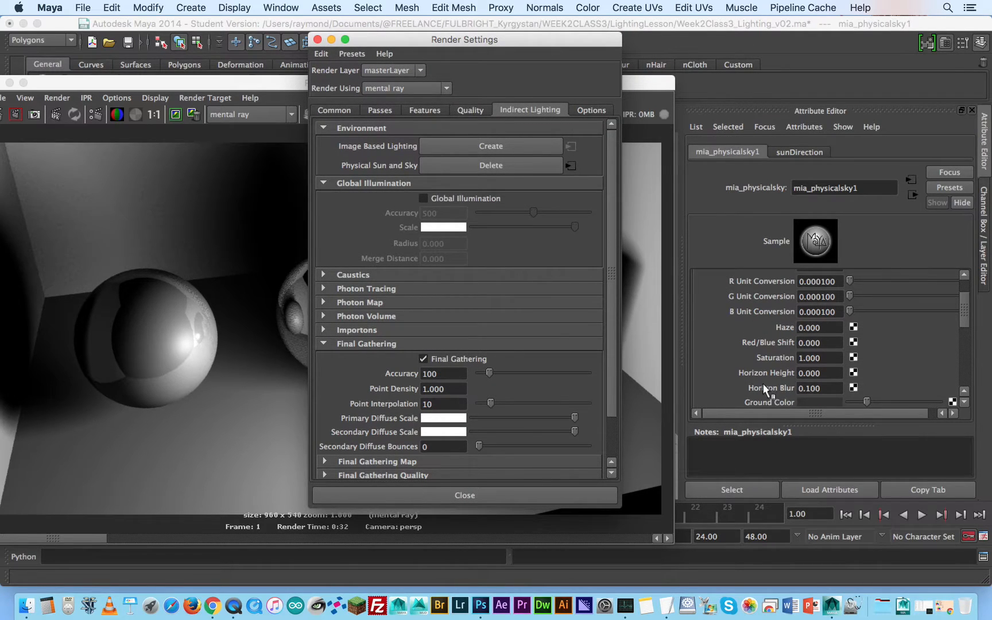
pyautogui.scroll(2, 769, 390)
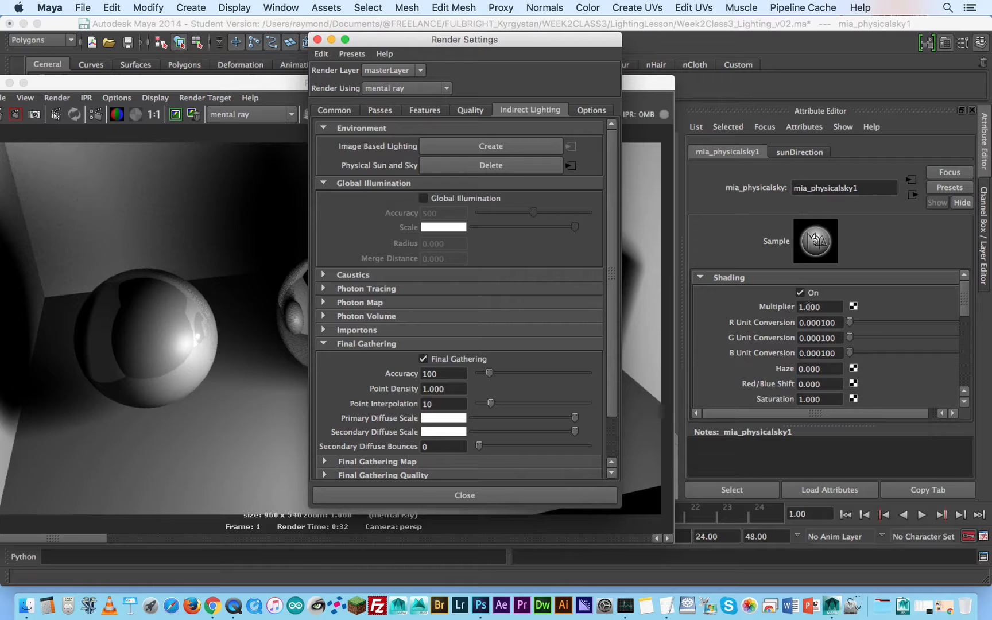
# - Move the sun direction light to about Y 5.5, Z 4.4 above the scene and scale it up
pyautogui.moveTo(579, 41); pyautogui.dragTo(925, 47)
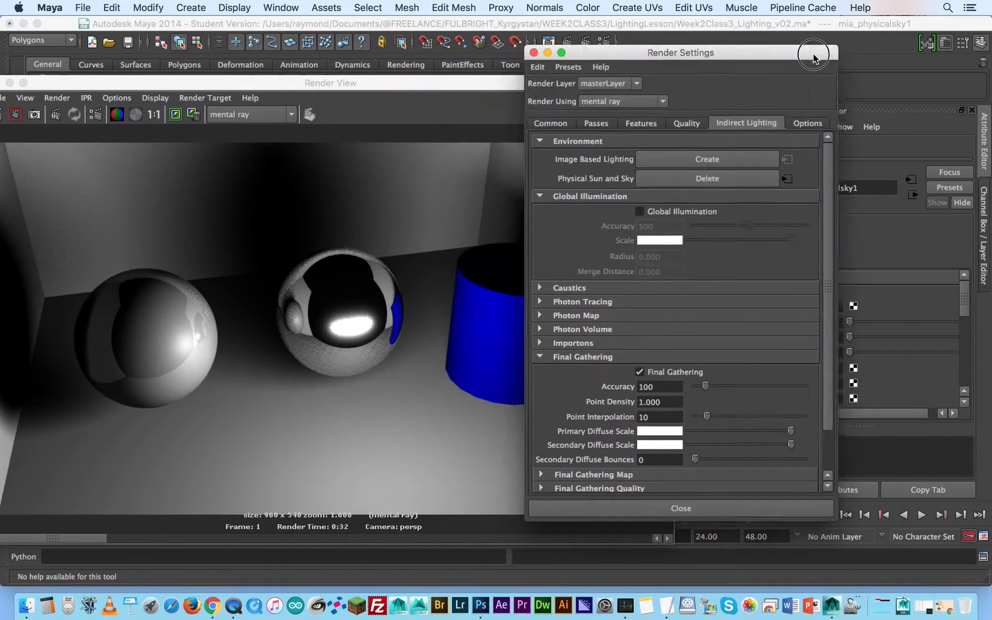
pyautogui.doubleClick(533, 83)
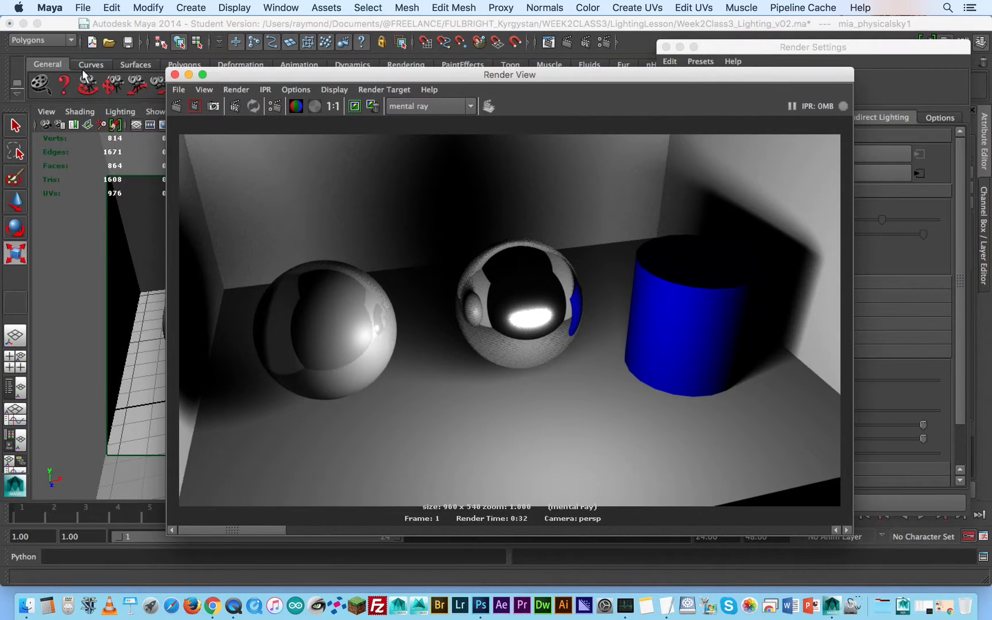
pyautogui.click(175, 74)
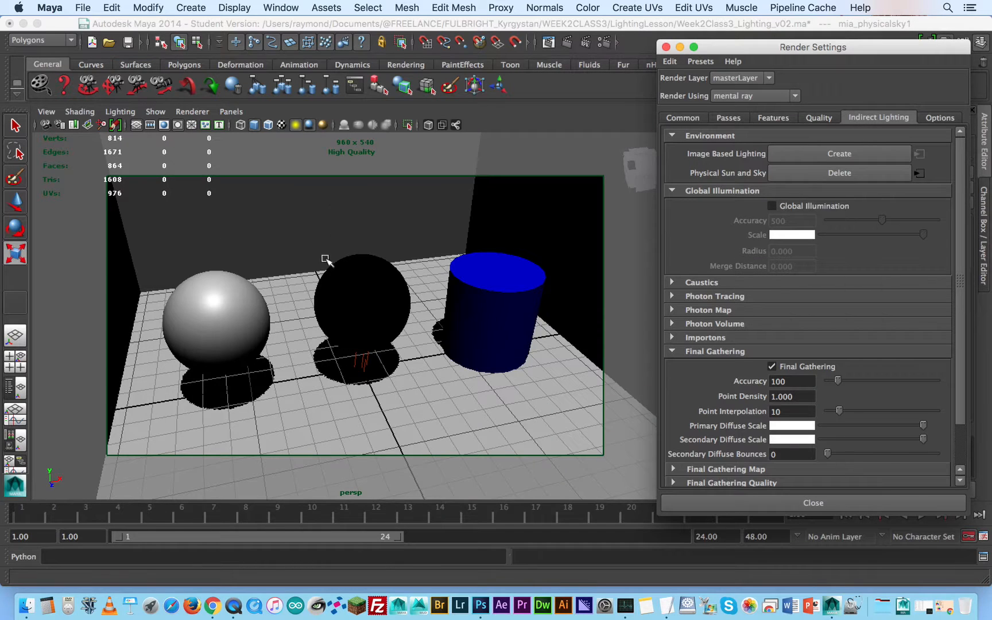
pyautogui.click(370, 361)
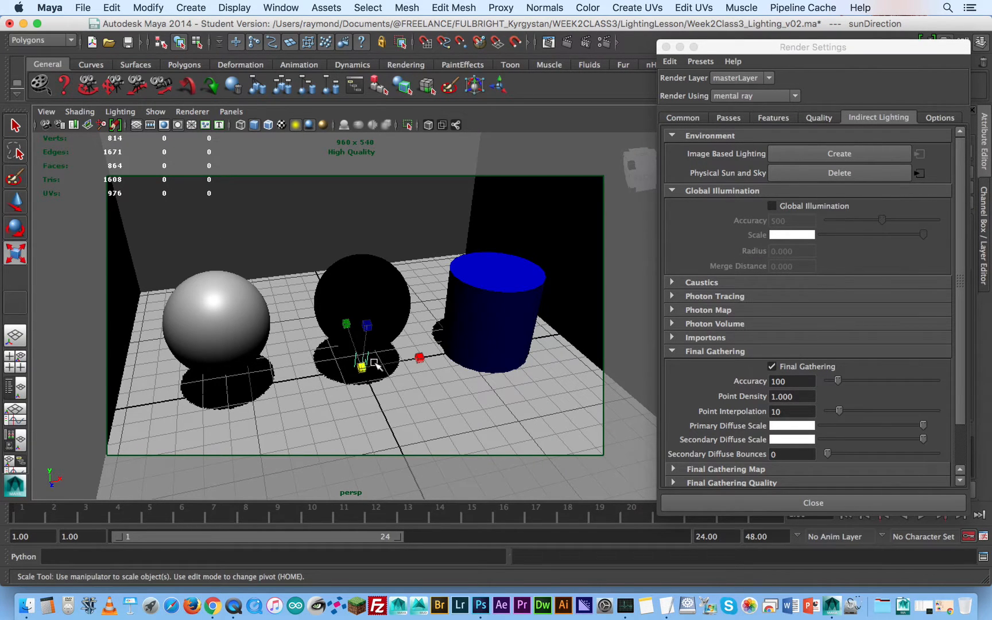
pyautogui.press('w')
pyautogui.moveTo(363, 340); pyautogui.dragTo(418, 341)
pyautogui.press('r')
pyautogui.press('w')
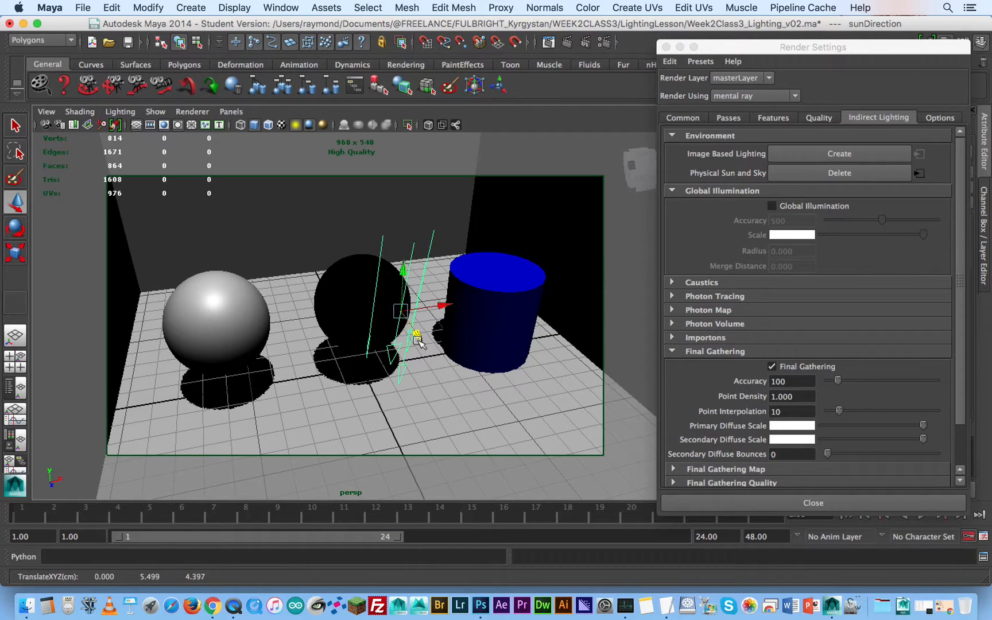
# - Rotate the sun direction light to about -42 degrees around its X axis
pyautogui.press('e')
pyautogui.moveTo(418, 290); pyautogui.dragTo(424, 319)
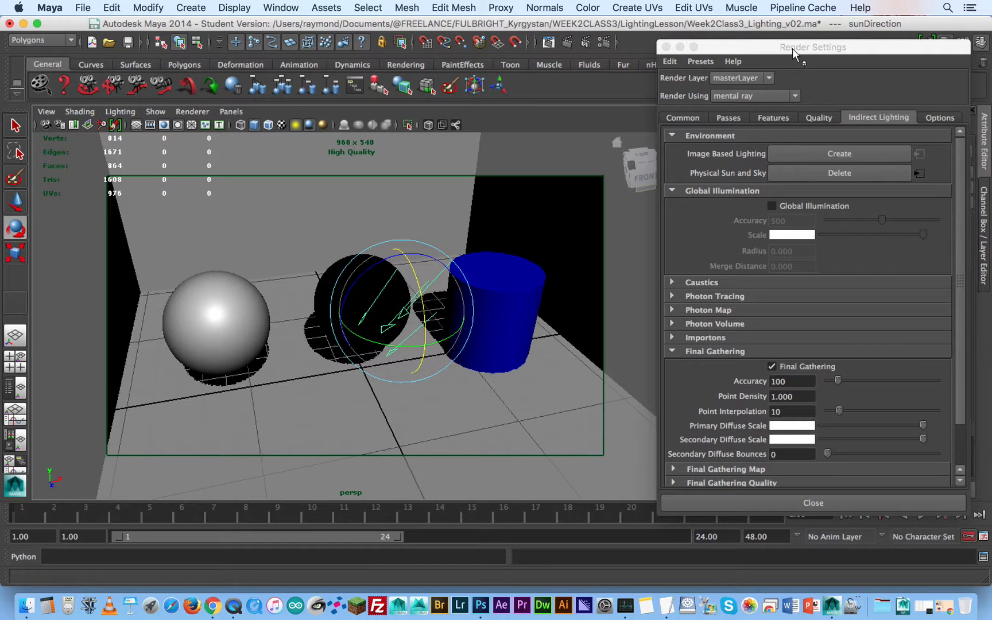
pyautogui.moveTo(792, 49); pyautogui.dragTo(643, 46)
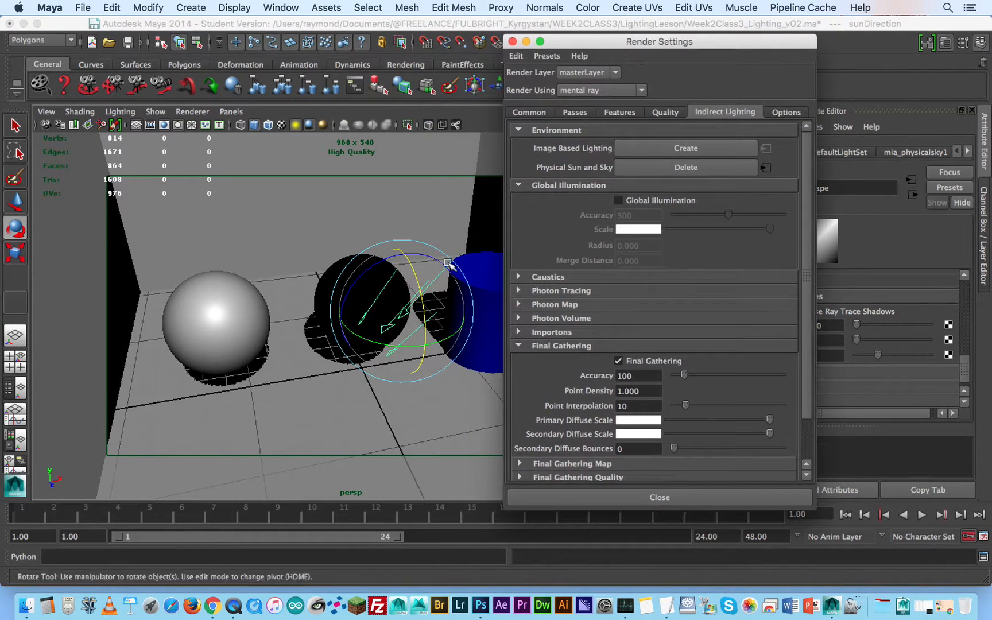
pyautogui.moveTo(582, 46); pyautogui.dragTo(641, 45)
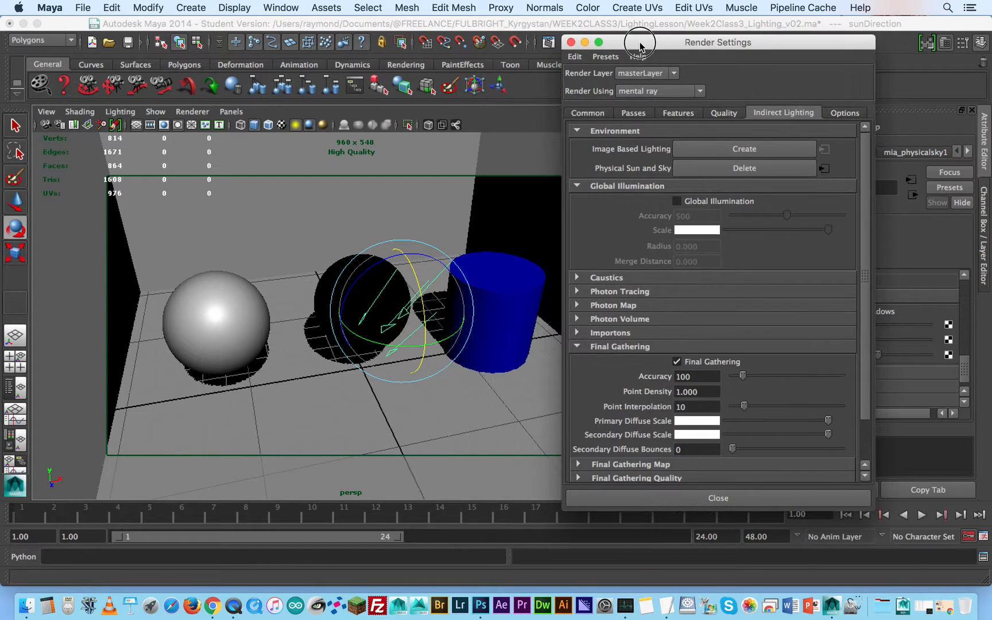
pyautogui.moveTo(415, 272); pyautogui.dragTo(414, 352)
pyautogui.moveTo(408, 369); pyautogui.dragTo(388, 282)
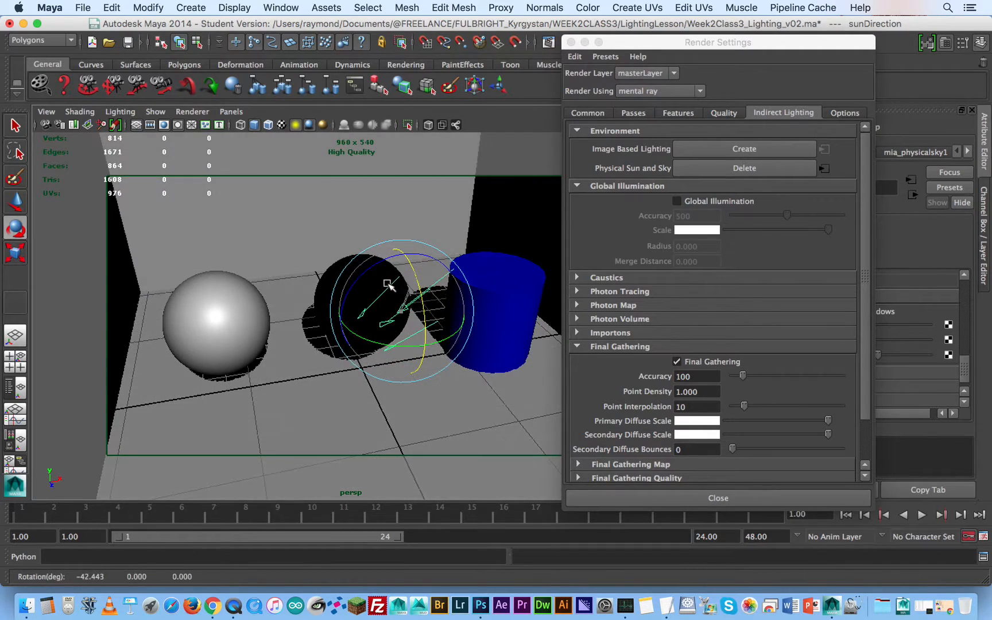
# - Render the frame with the sun and sky lighting and compare it with the previously kept images
pyautogui.moveTo(614, 42); pyautogui.dragTo(690, 24)
pyautogui.click(560, 26)
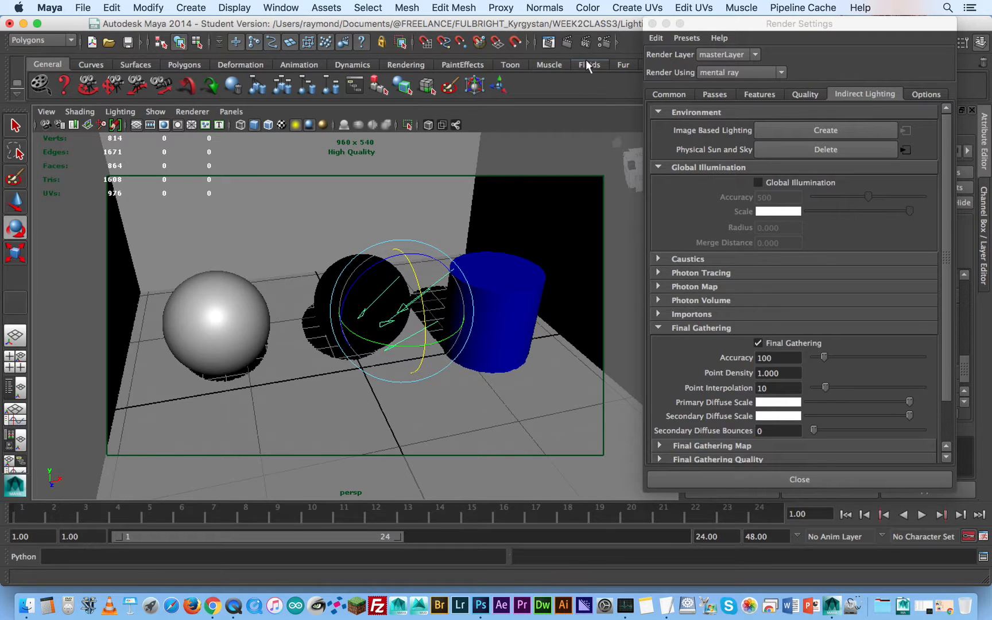
pyautogui.click(566, 42)
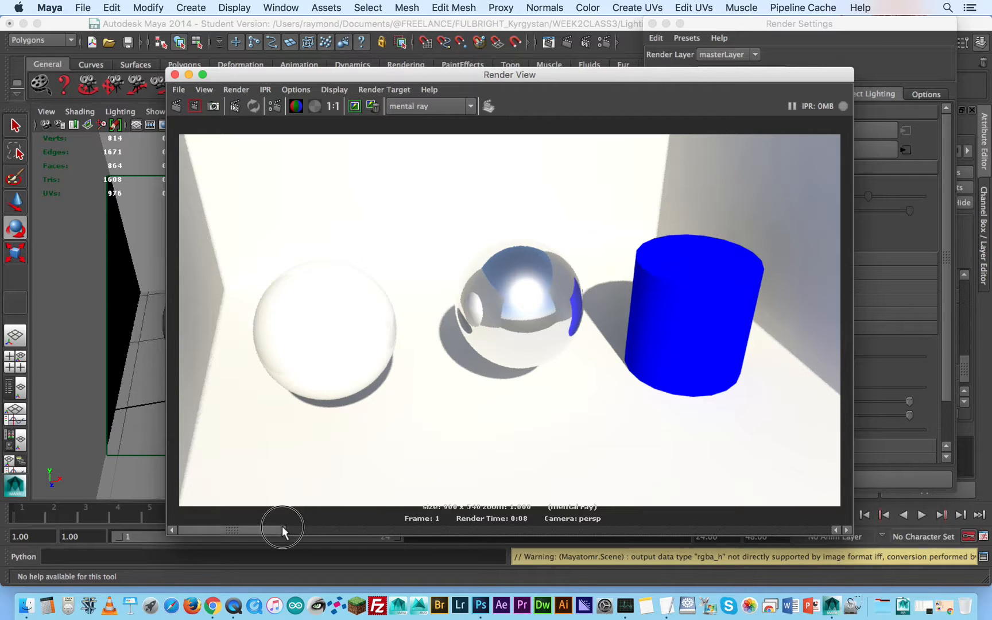
pyautogui.moveTo(282, 526); pyautogui.dragTo(339, 524)
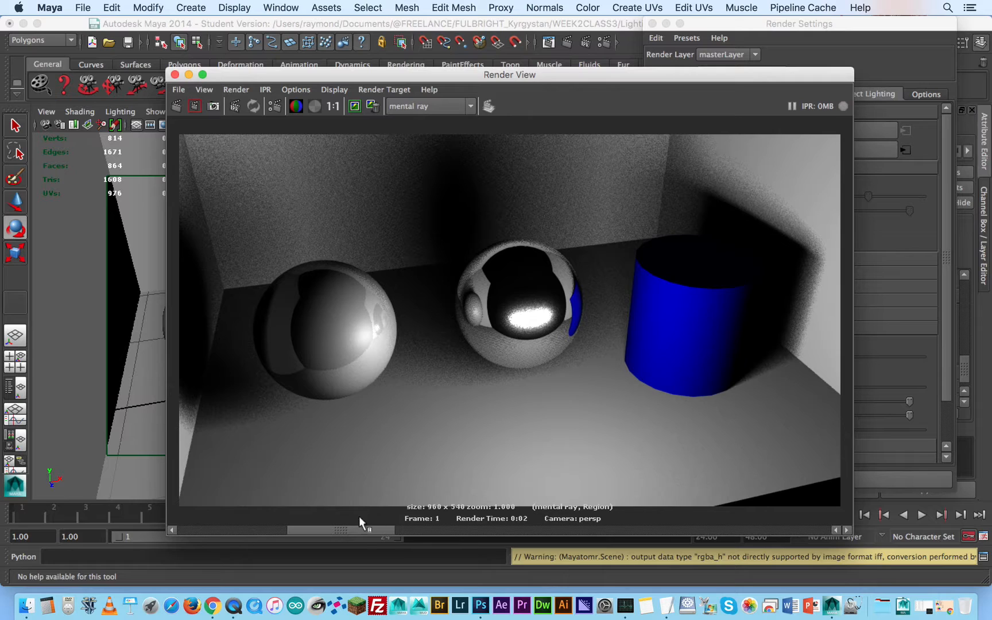
pyautogui.moveTo(353, 525); pyautogui.dragTo(309, 528)
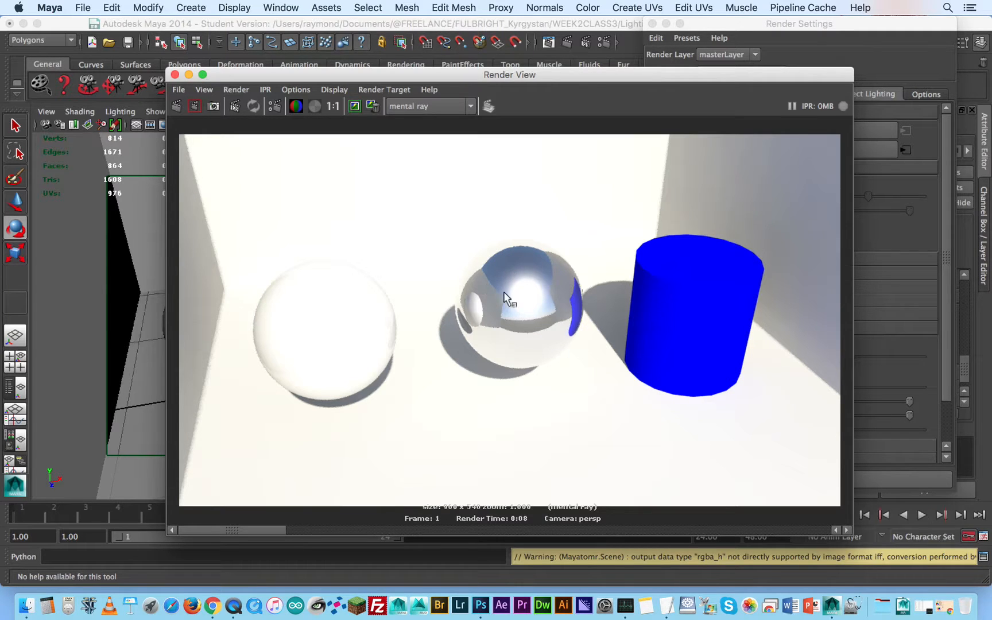
# - Rotate the sun direction light to about 0.7 degrees around X so it points nearly horizontally, and re-render the frame
pyautogui.click(562, 76)
pyautogui.moveTo(562, 77); pyautogui.dragTo(561, 347)
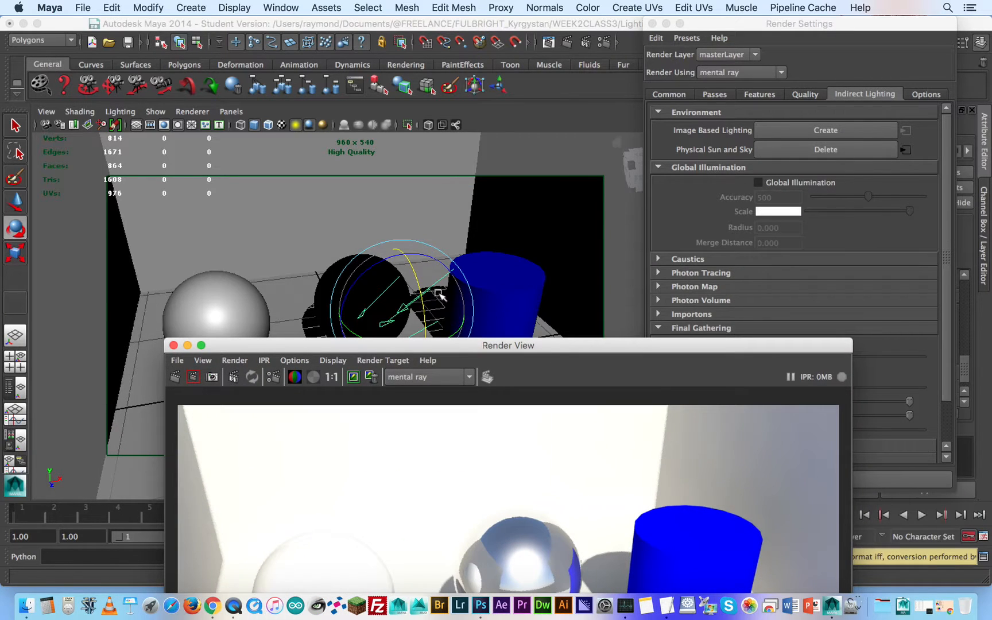
pyautogui.click(408, 262)
pyautogui.moveTo(408, 262); pyautogui.dragTo(423, 308)
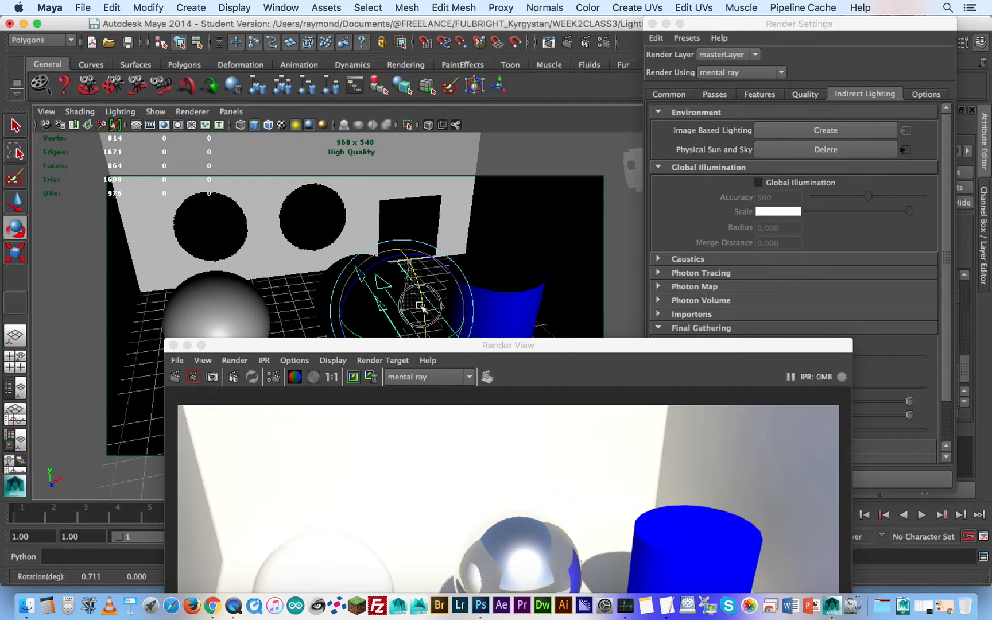
pyautogui.click(494, 343)
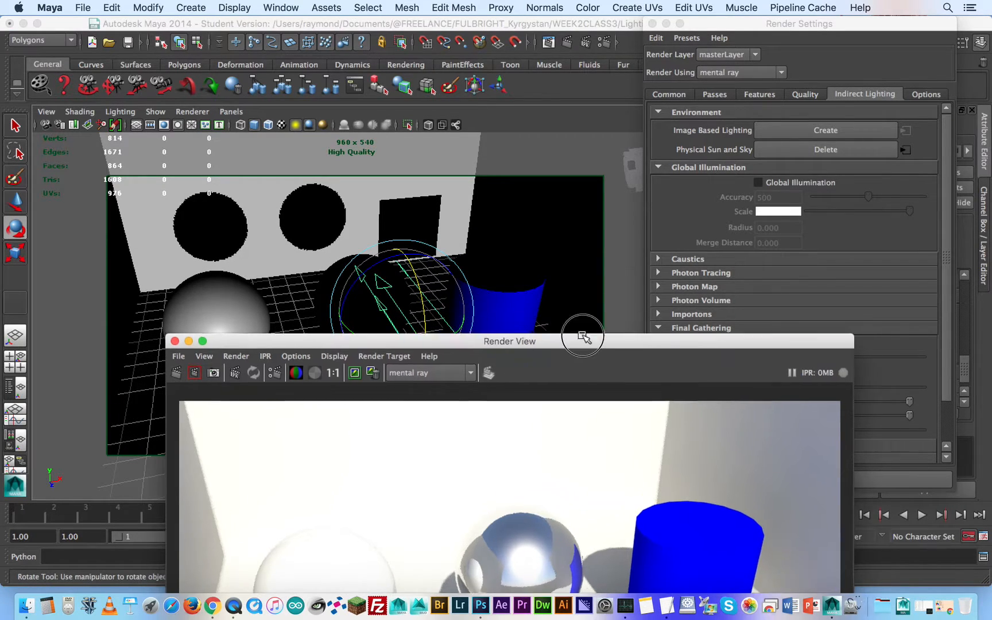
pyautogui.moveTo(580, 344); pyautogui.dragTo(628, 59)
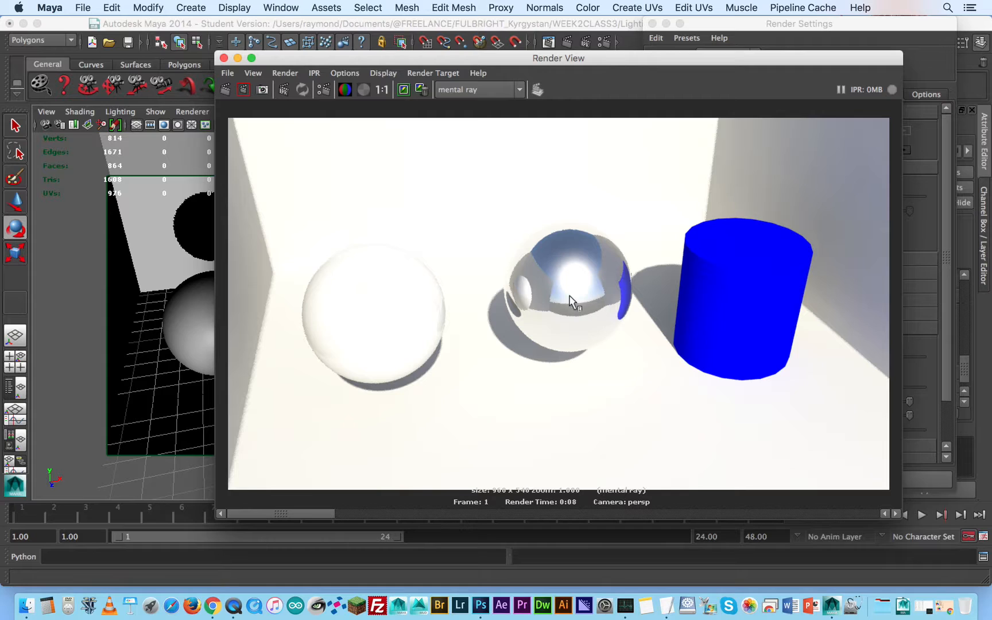
pyautogui.click(230, 98)
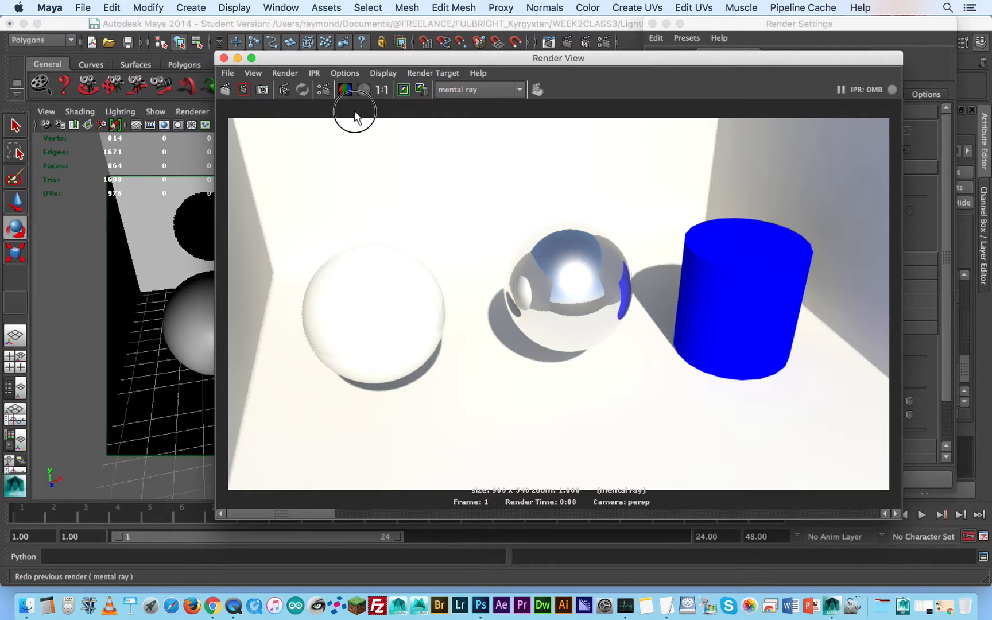
pyautogui.click(225, 89)
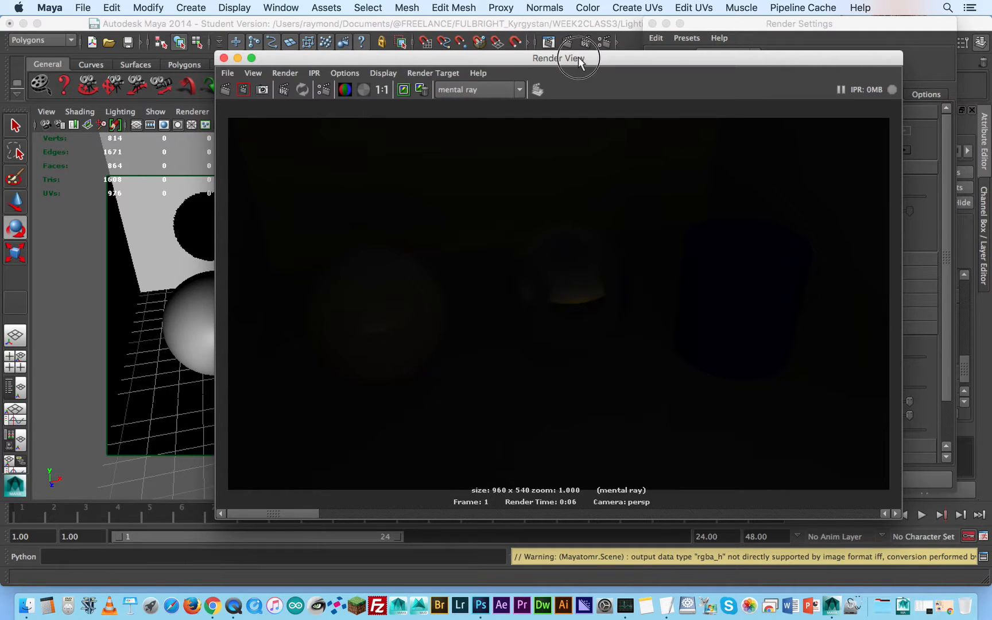
# - Tilt the sun direction light slightly downward so it shines from just above the horizon
pyautogui.moveTo(578, 56); pyautogui.dragTo(553, 340)
pyautogui.moveTo(427, 298); pyautogui.dragTo(448, 299)
pyautogui.moveTo(584, 353); pyautogui.dragTo(619, 114)
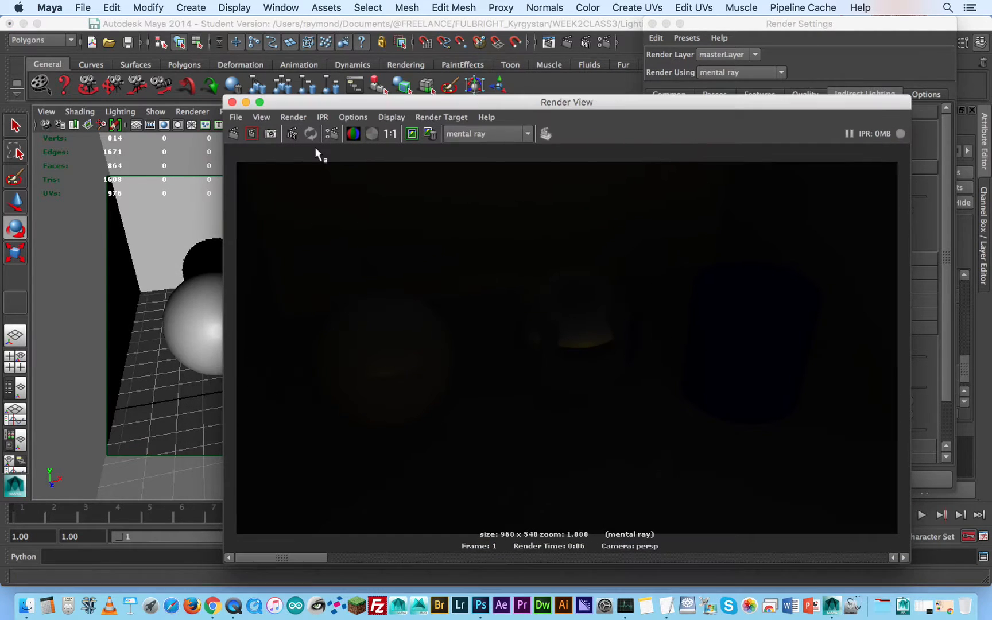
# - Render a test region around the reflective sphere, and re-render the full frame
pyautogui.moveTo(478, 266); pyautogui.dragTo(627, 423)
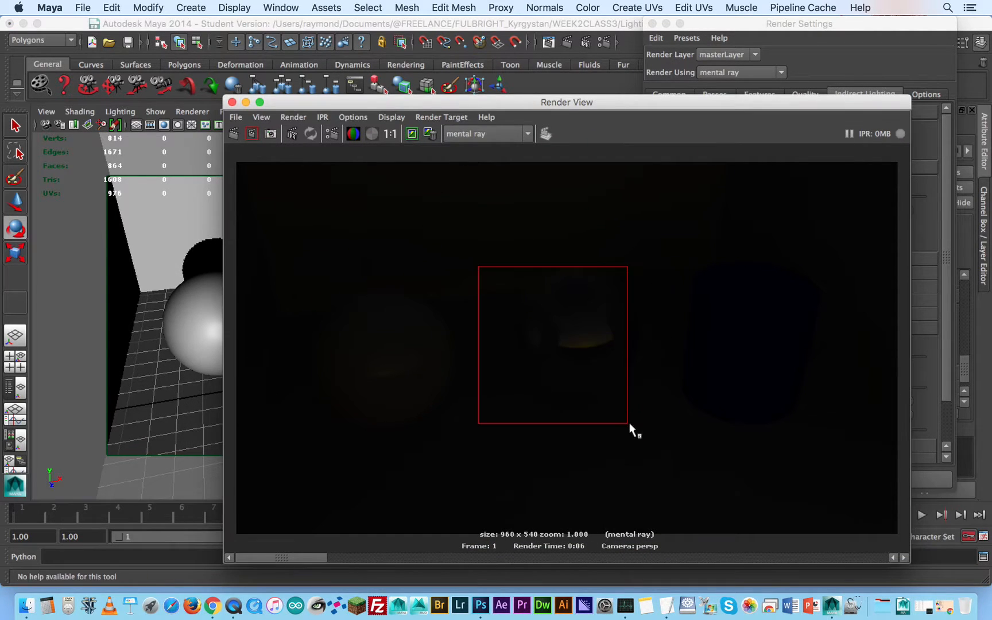
pyautogui.click(253, 134)
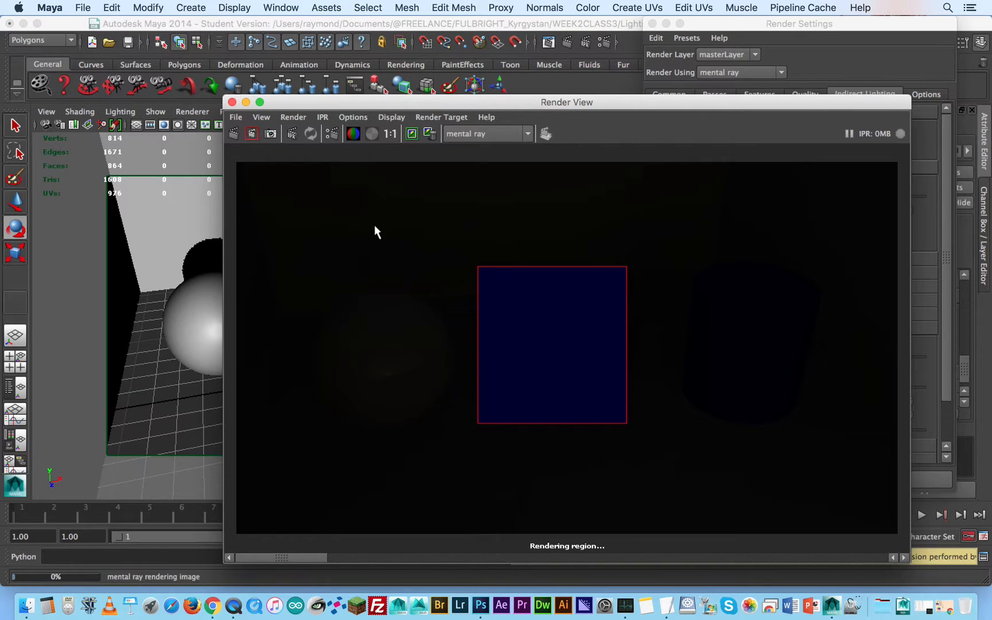
pyautogui.click(235, 133)
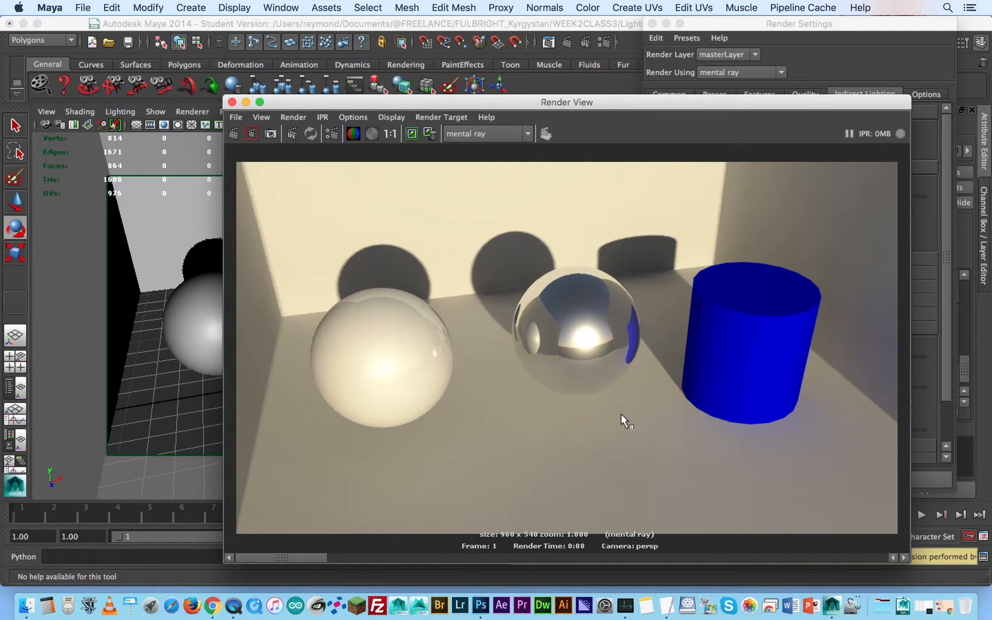
# - Load the physical sky node from the render settings and review its haze, horizon, ground and sun disk attributes
pyautogui.click(634, 105)
pyautogui.moveTo(634, 105); pyautogui.dragTo(540, 134)
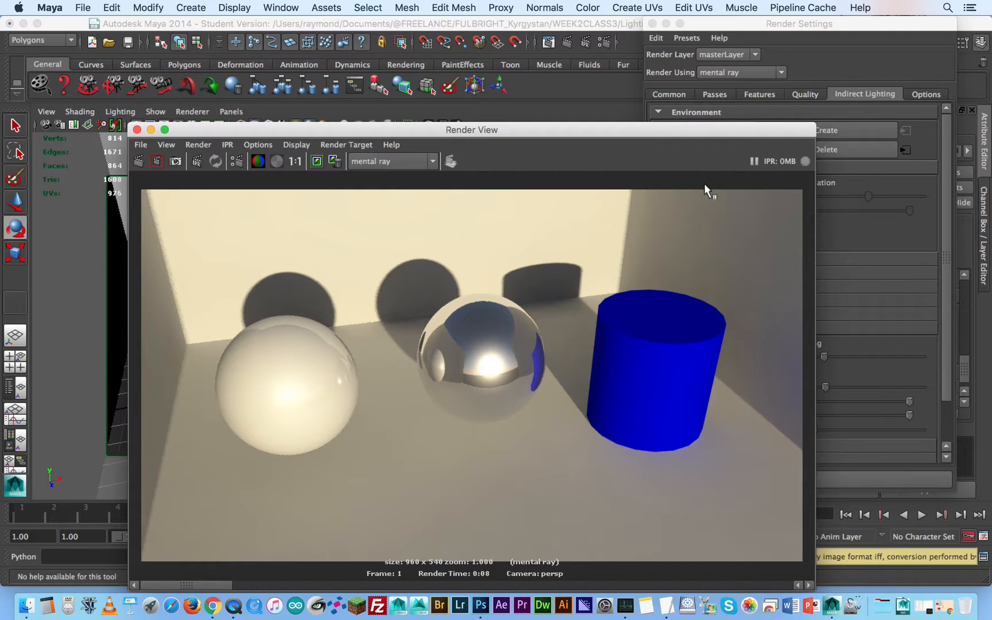
pyautogui.moveTo(691, 133); pyautogui.dragTo(588, 307)
pyautogui.moveTo(749, 23); pyautogui.dragTo(428, 23)
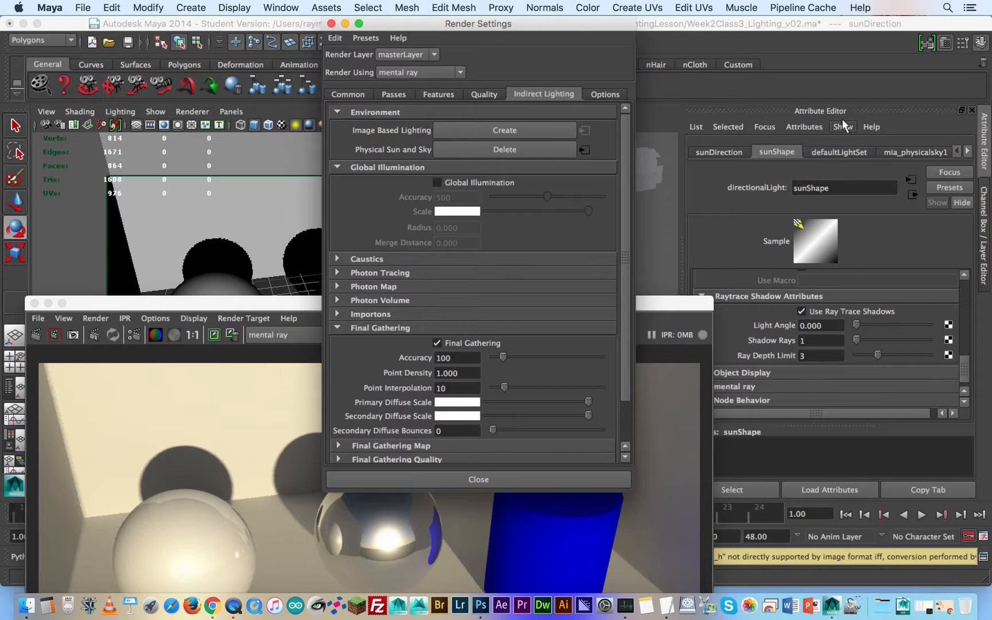
pyautogui.click(584, 149)
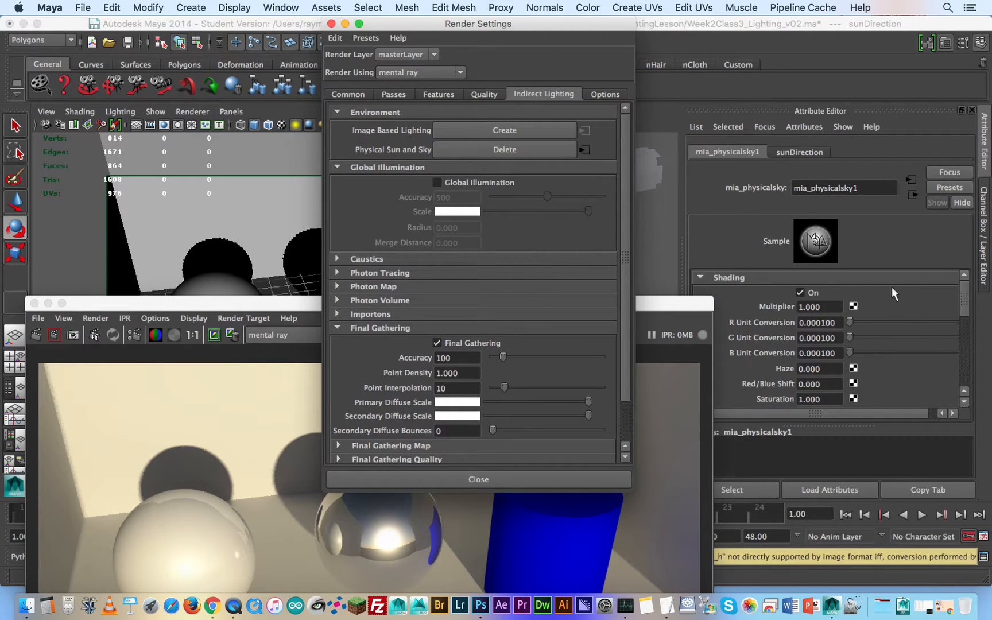
pyautogui.scroll(-5, 896, 310)
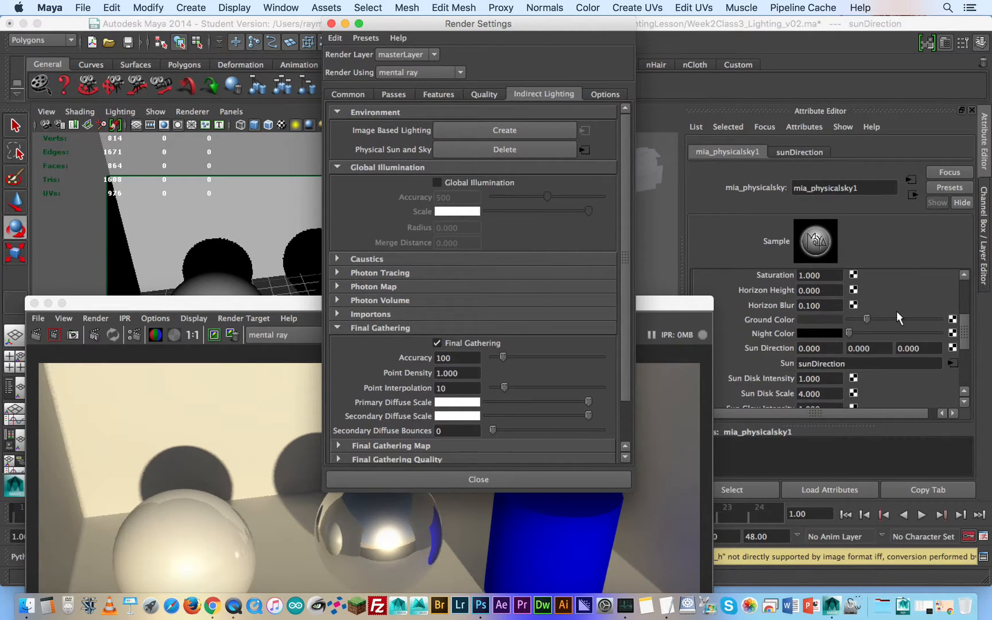
pyautogui.scroll(-3, 896, 311)
pyautogui.scroll(8, 898, 313)
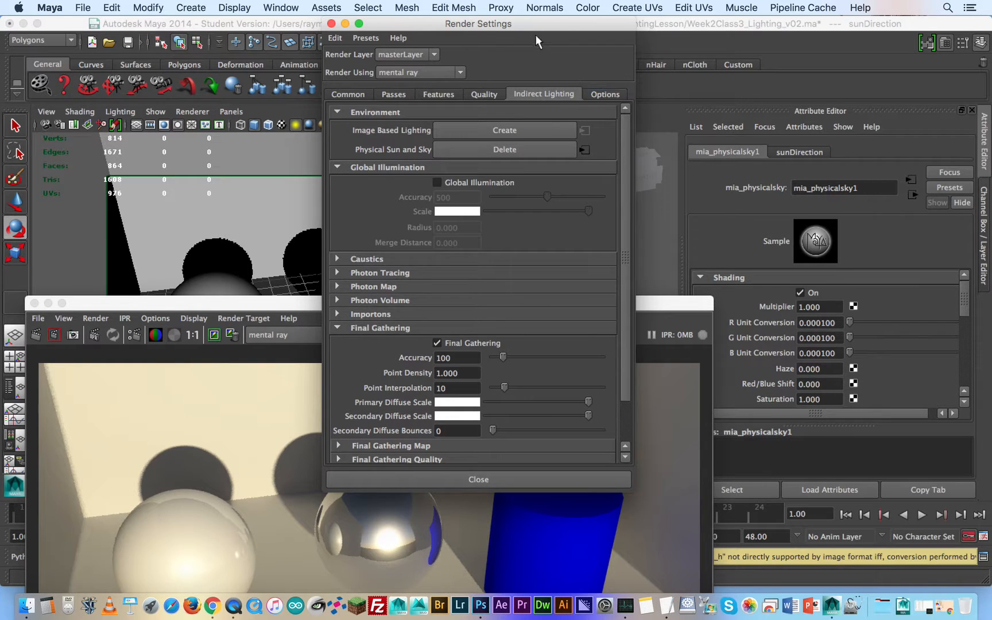
# - Delete the Physical Sun and Sky from the mental ray environment settings and create an Image Based Lighting node
pyautogui.moveTo(536, 23); pyautogui.dragTo(832, 31)
pyautogui.moveTo(520, 303); pyautogui.dragTo(529, 228)
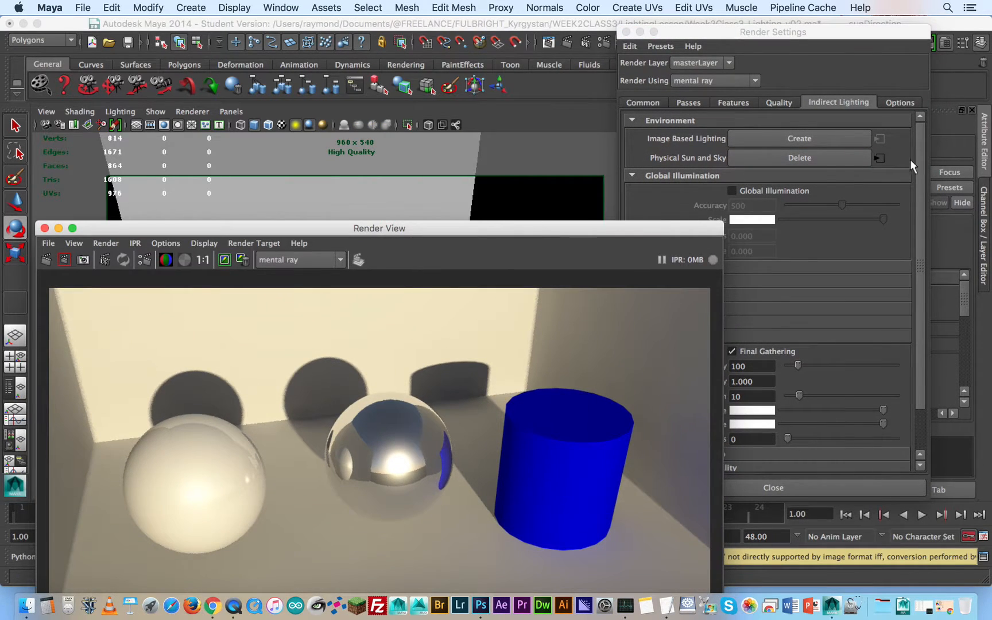
pyautogui.click(820, 160)
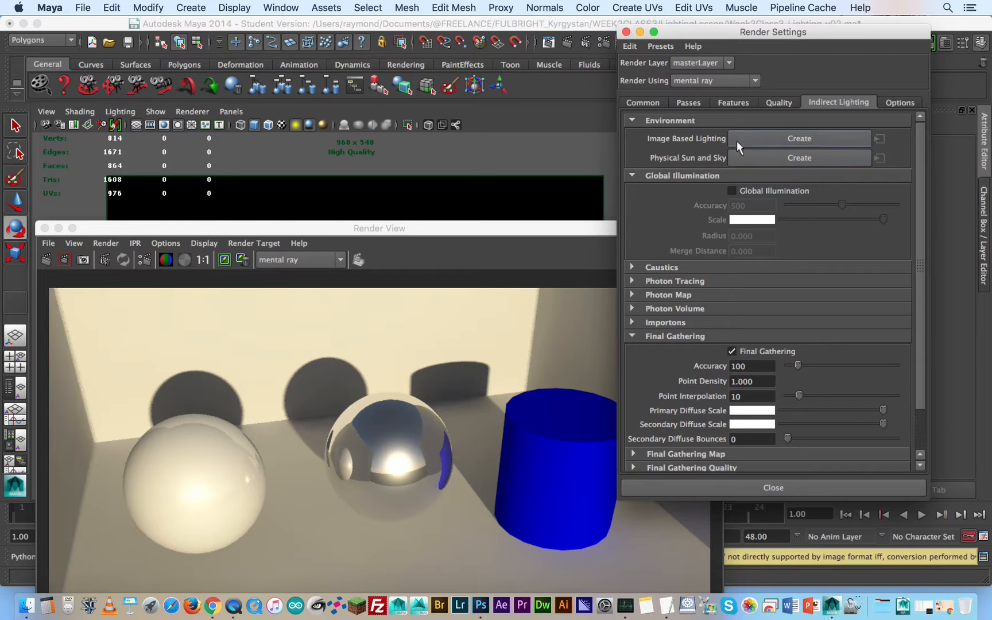
pyautogui.moveTo(537, 232); pyautogui.dragTo(580, 77)
pyautogui.click(747, 33)
pyautogui.moveTo(697, 34); pyautogui.dragTo(728, 35)
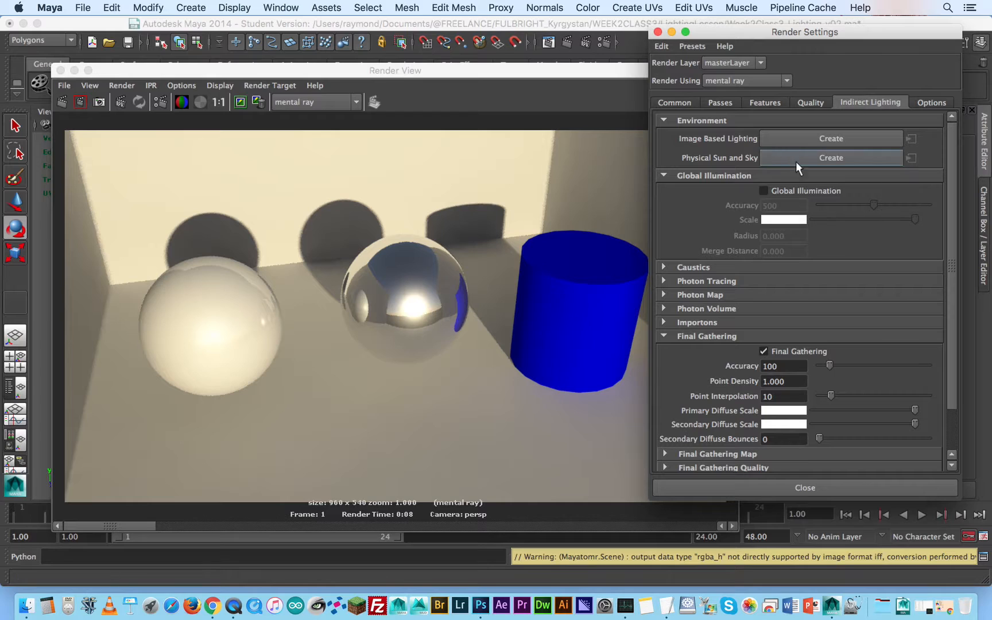
pyautogui.click(815, 139)
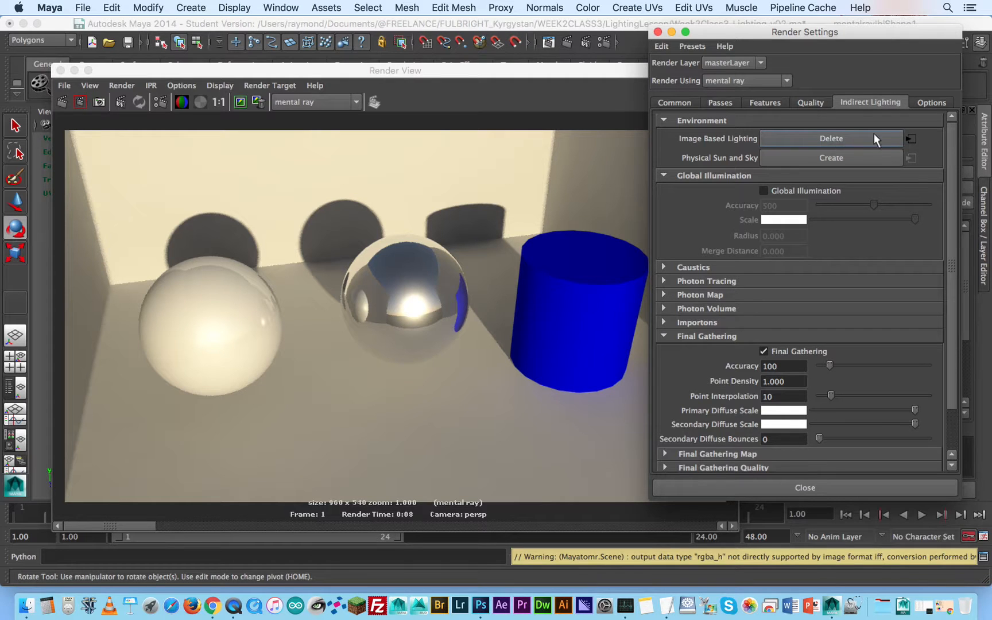
# - Browse for the image-based light's image file in the folder Documents/VideoCopilot/Materials/Environment/V1_Environment
pyautogui.moveTo(891, 42); pyautogui.dragTo(579, 48)
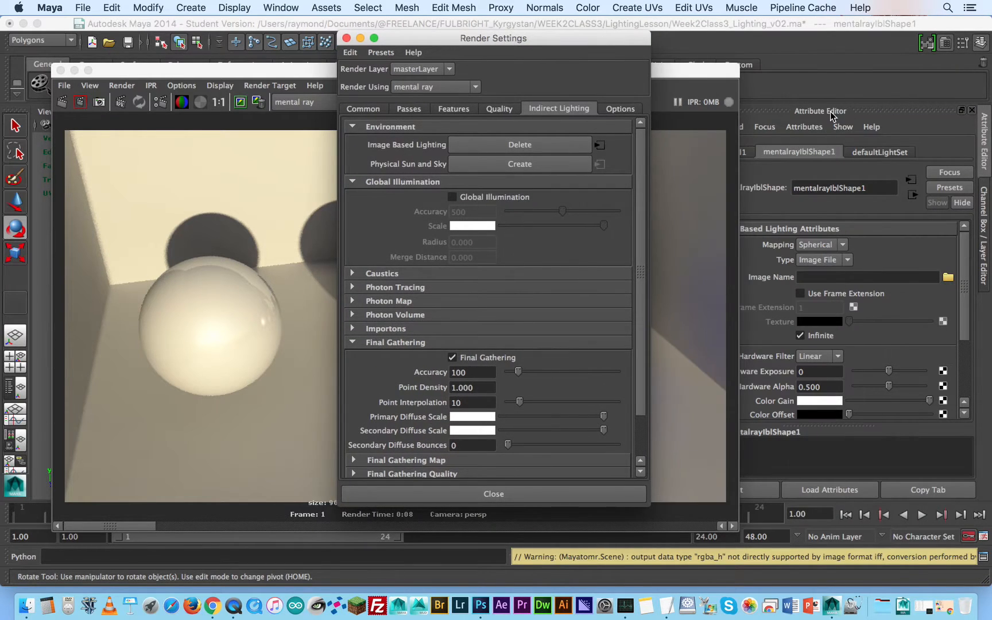
pyautogui.moveTo(694, 73); pyautogui.dragTo(576, 226)
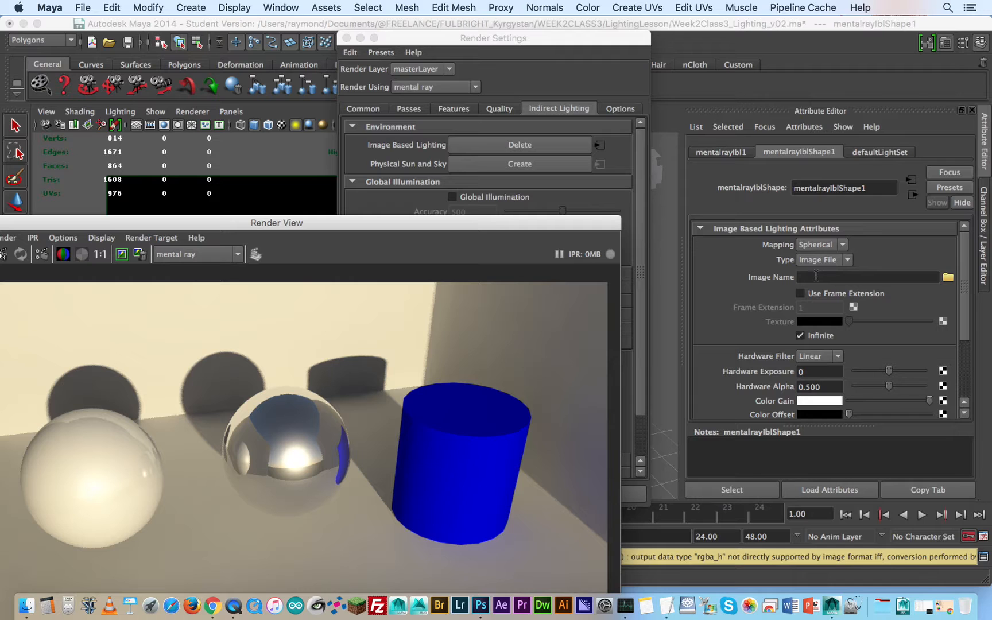
pyautogui.moveTo(467, 233); pyautogui.dragTo(569, 236)
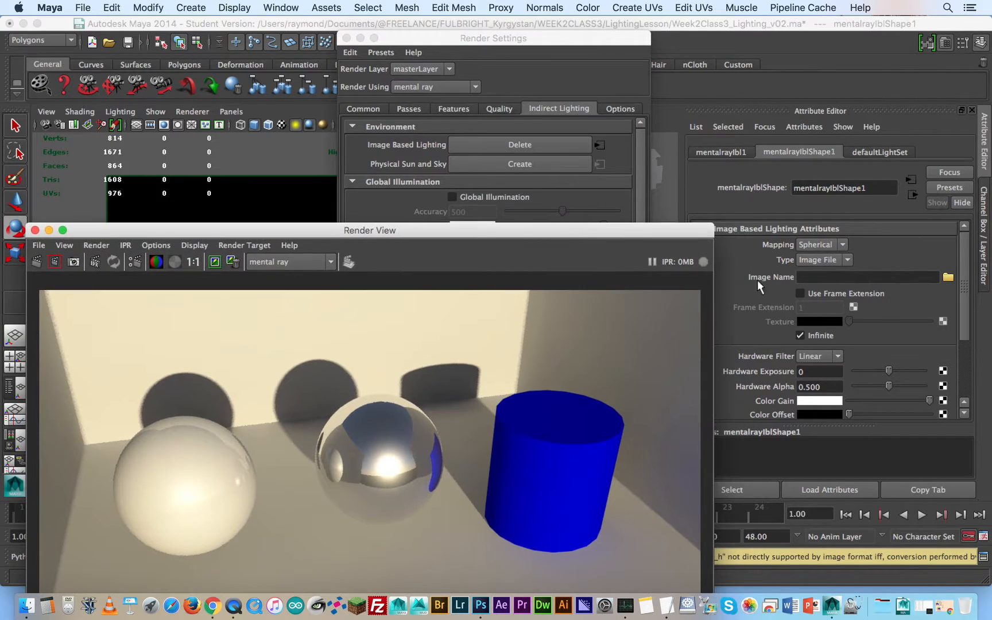
pyautogui.click(814, 277)
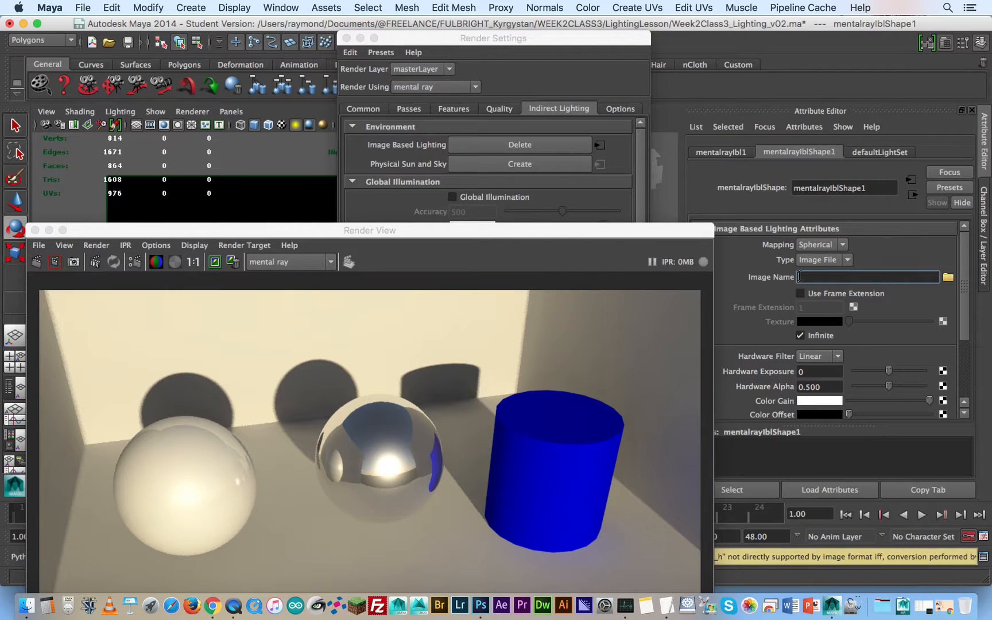
pyautogui.click(947, 277)
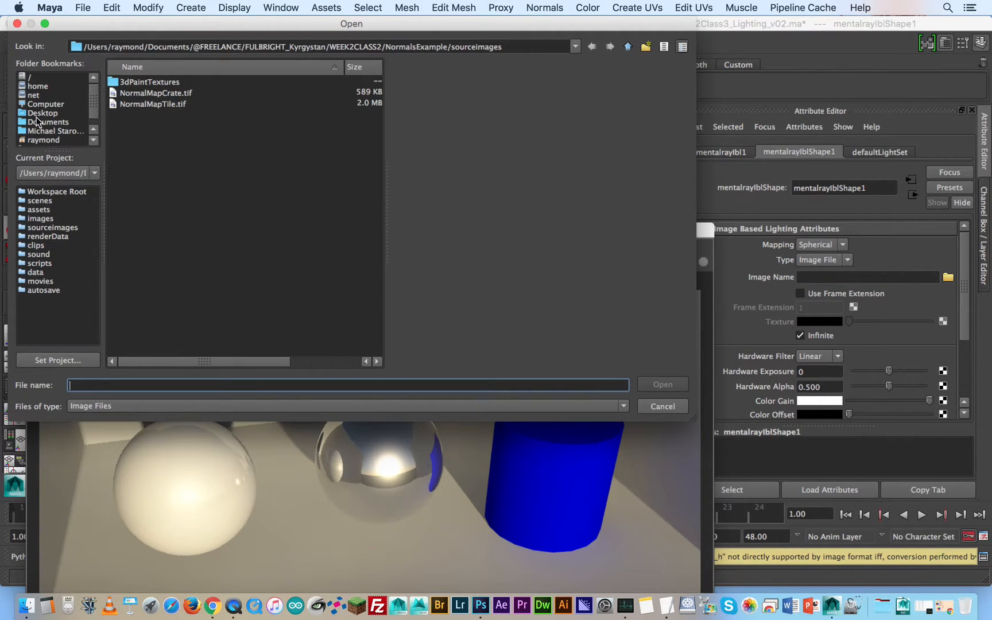
pyautogui.click(68, 122)
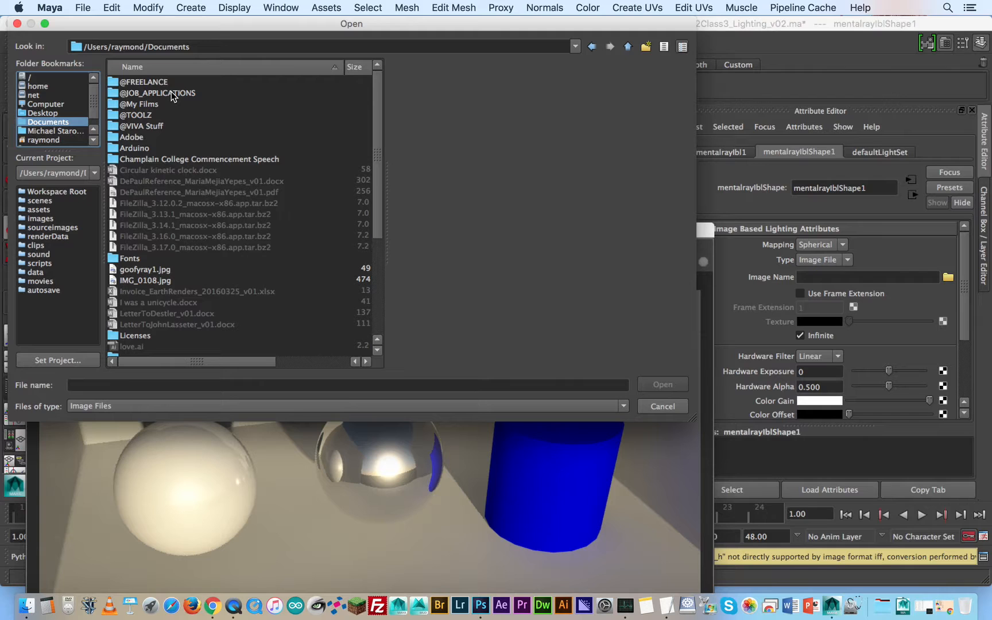
pyautogui.scroll(-5, 155, 164)
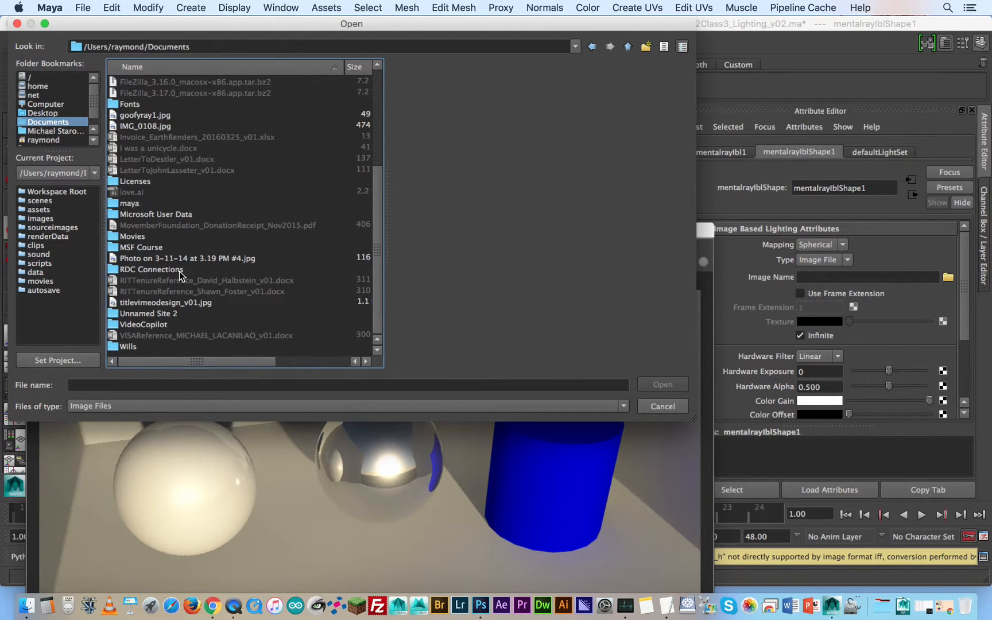
pyautogui.click(161, 325)
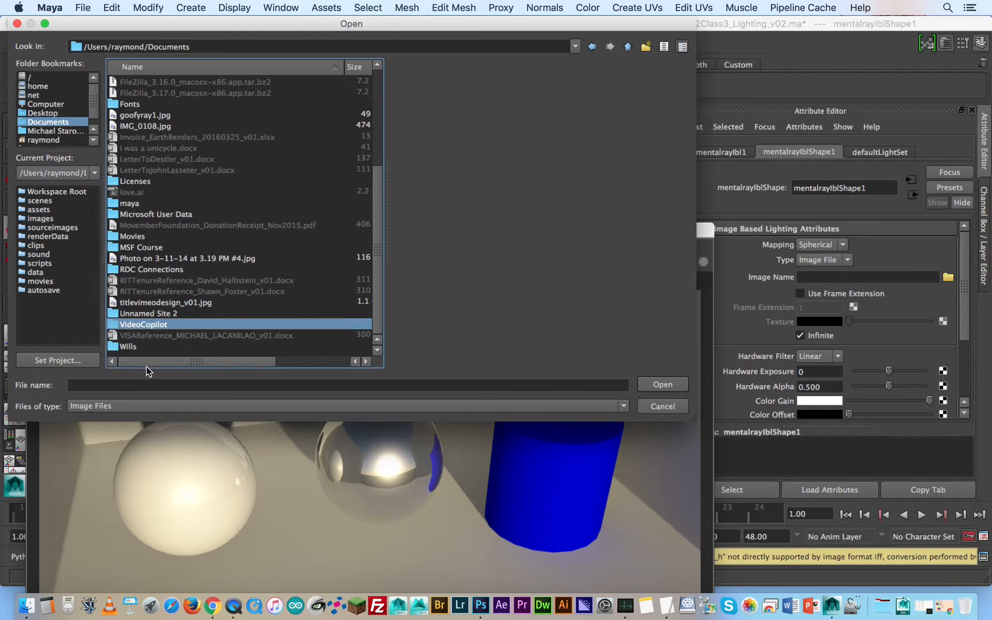
pyautogui.doubleClick(177, 325)
pyautogui.doubleClick(138, 93)
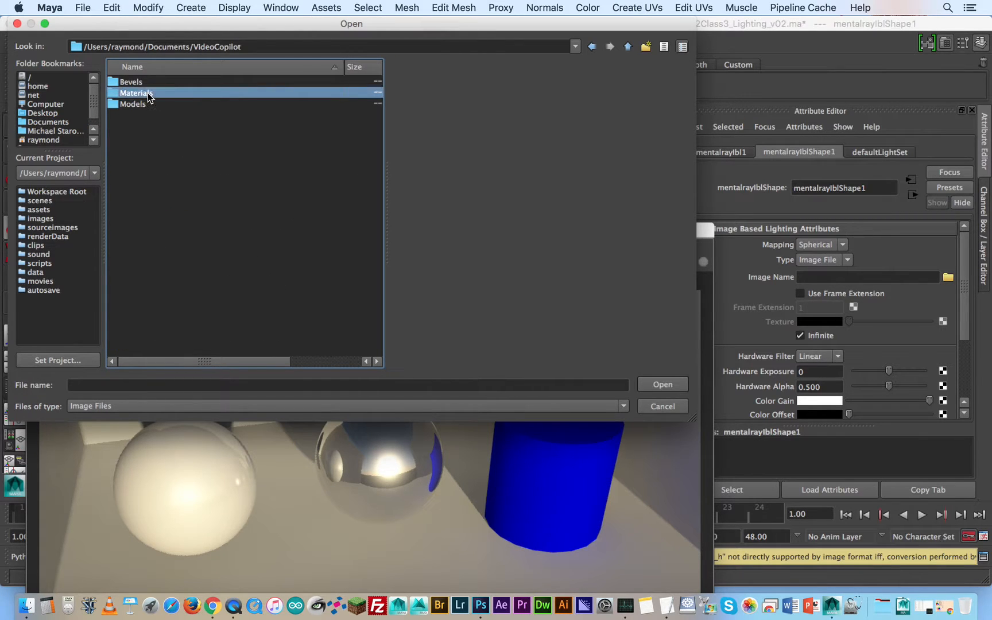
pyautogui.doubleClick(153, 83)
pyautogui.doubleClick(155, 93)
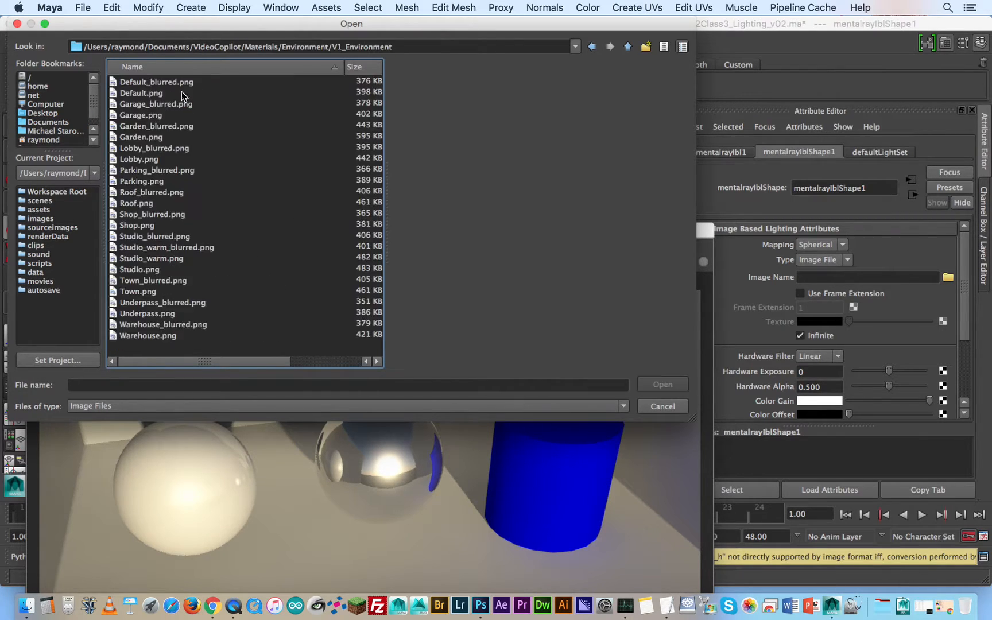
# - Preview several candidate environment images, including the blurred garden, lobby, studio, warm studio and blurred town panoramas
pyautogui.click(148, 104)
pyautogui.click(143, 93)
pyautogui.click(153, 125)
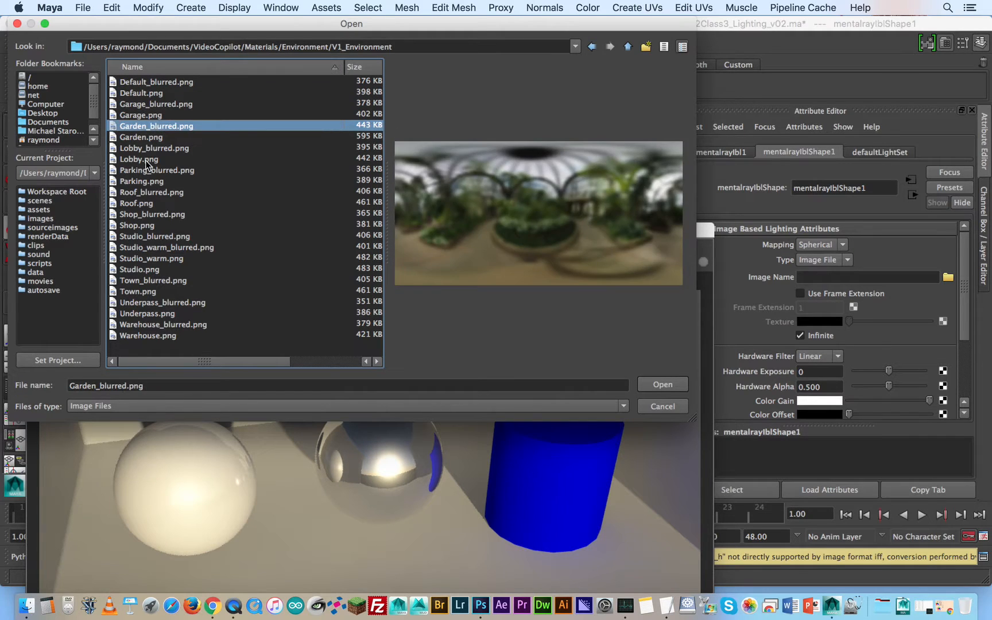
pyautogui.click(147, 161)
pyautogui.click(135, 236)
pyautogui.click(128, 247)
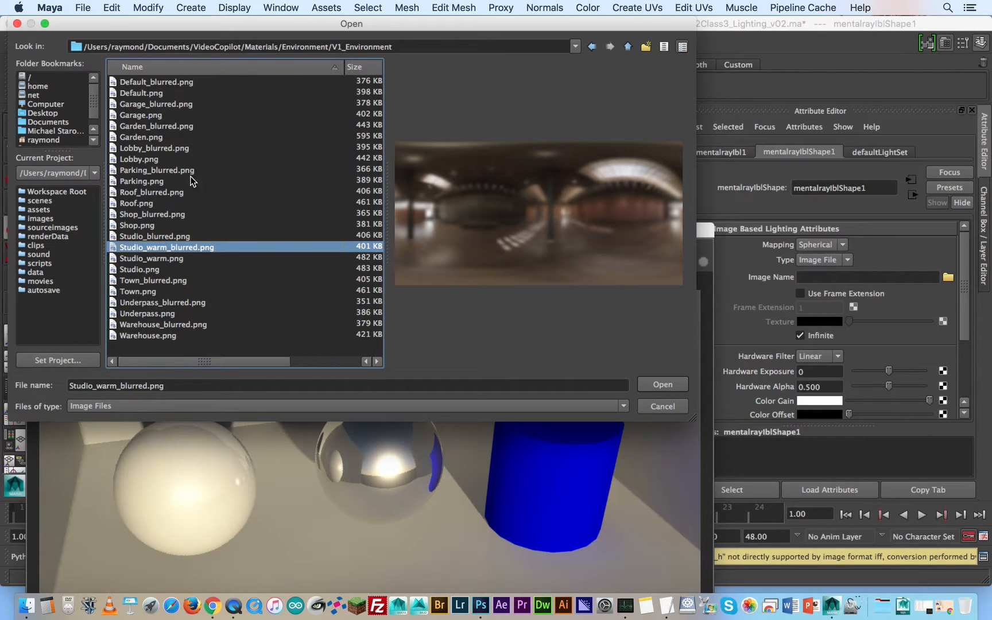
pyautogui.click(154, 237)
pyautogui.click(160, 250)
pyautogui.click(151, 281)
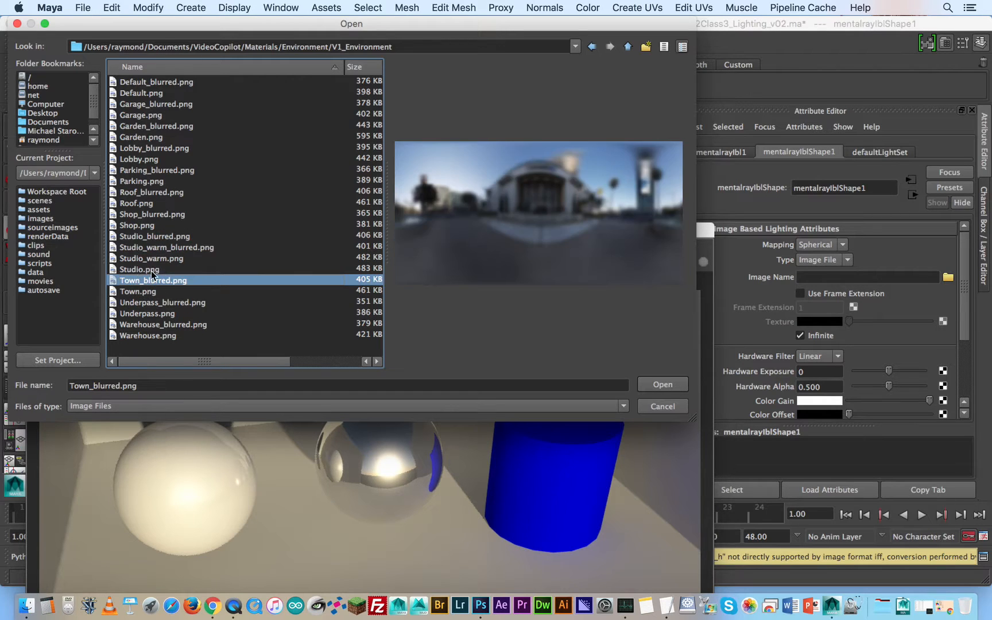
pyautogui.click(156, 258)
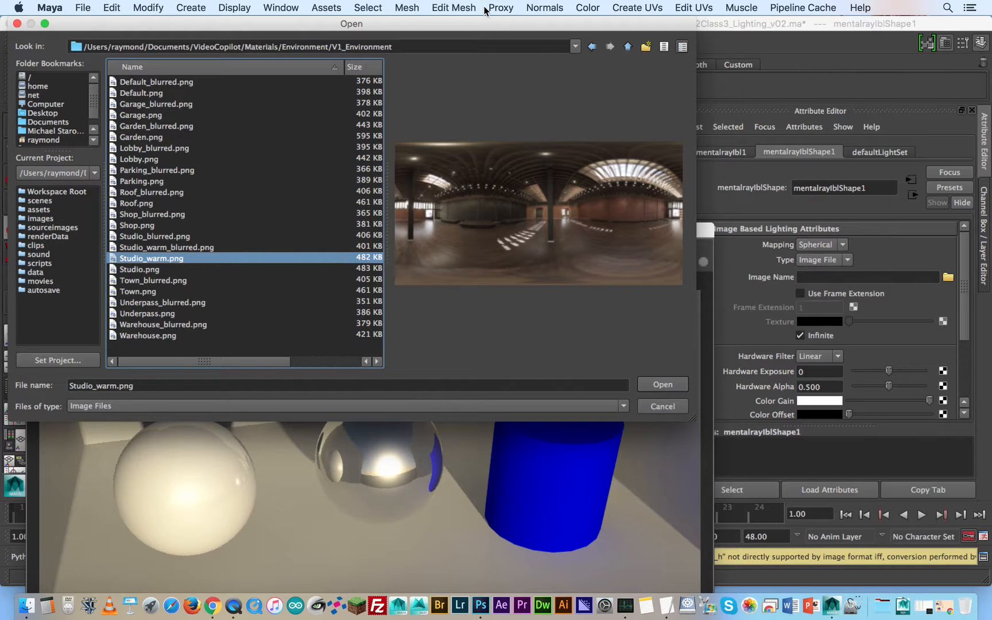
# - Load Studio.png as the image file of the image-based light
pyautogui.moveTo(488, 28); pyautogui.dragTo(656, 42)
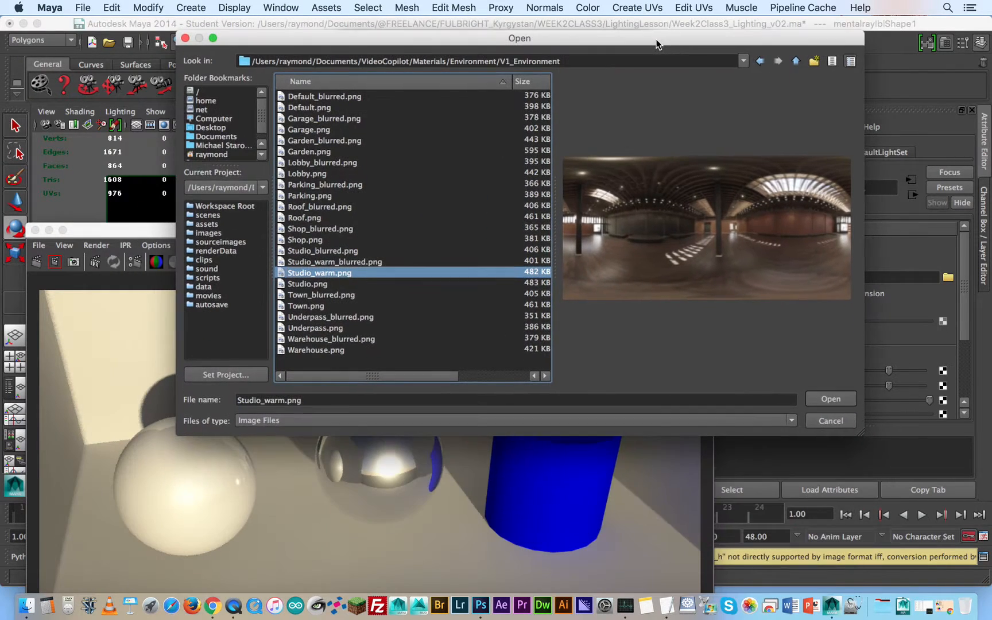
pyautogui.click(311, 283)
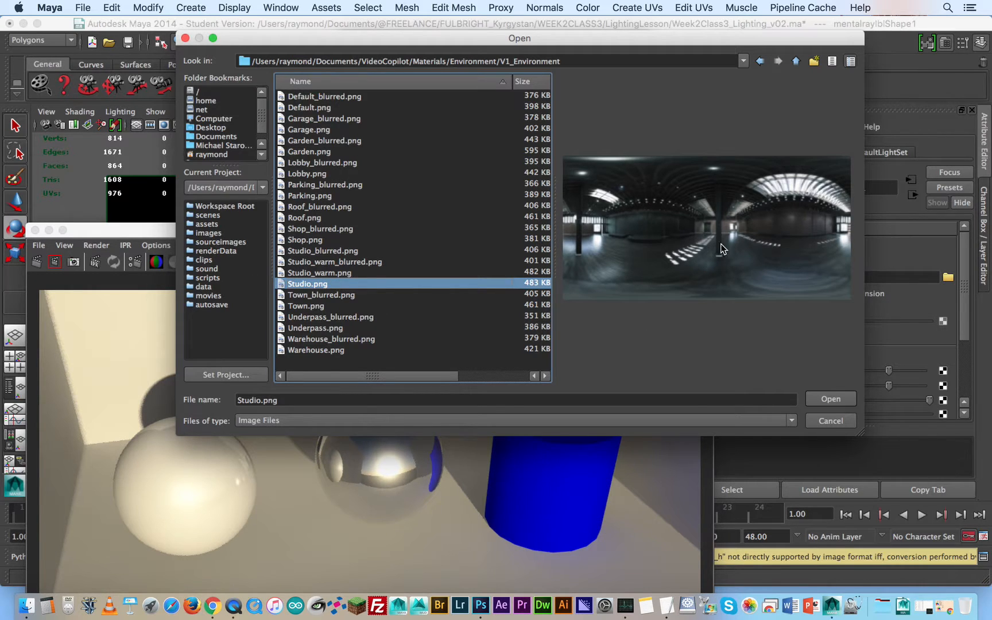
pyautogui.click(827, 399)
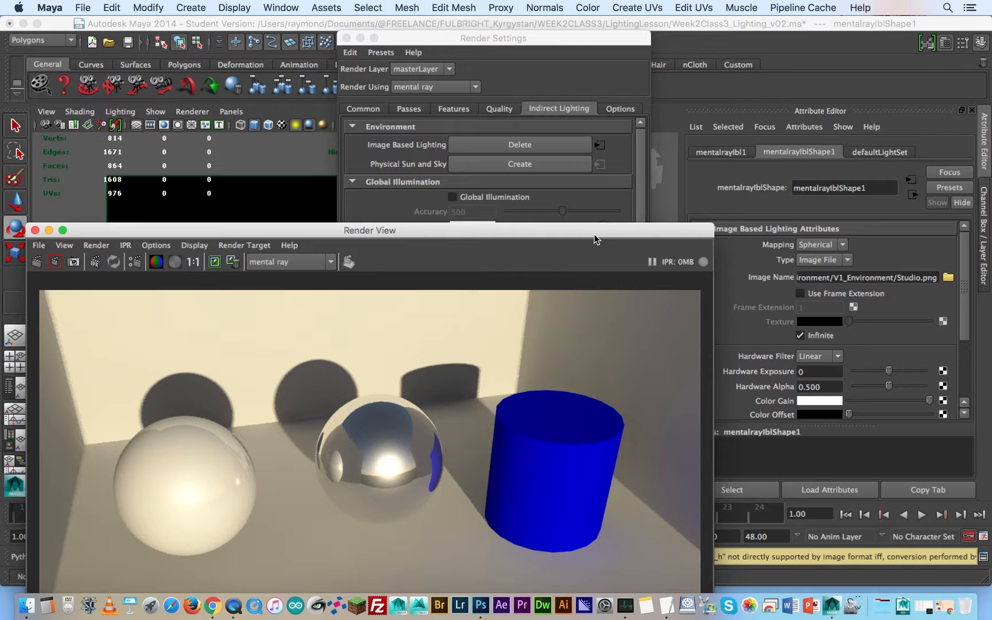
# - Rearrange the windows to bring the full render view forward and render the frame with the studio environment image
pyautogui.moveTo(594, 239); pyautogui.dragTo(725, 257)
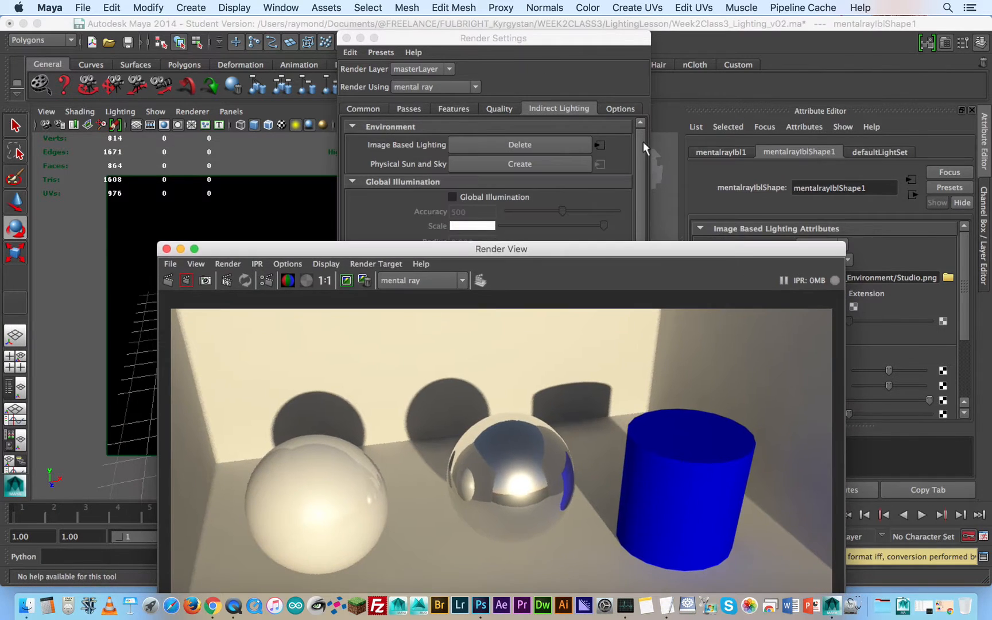
pyautogui.moveTo(447, 44); pyautogui.dragTo(715, 47)
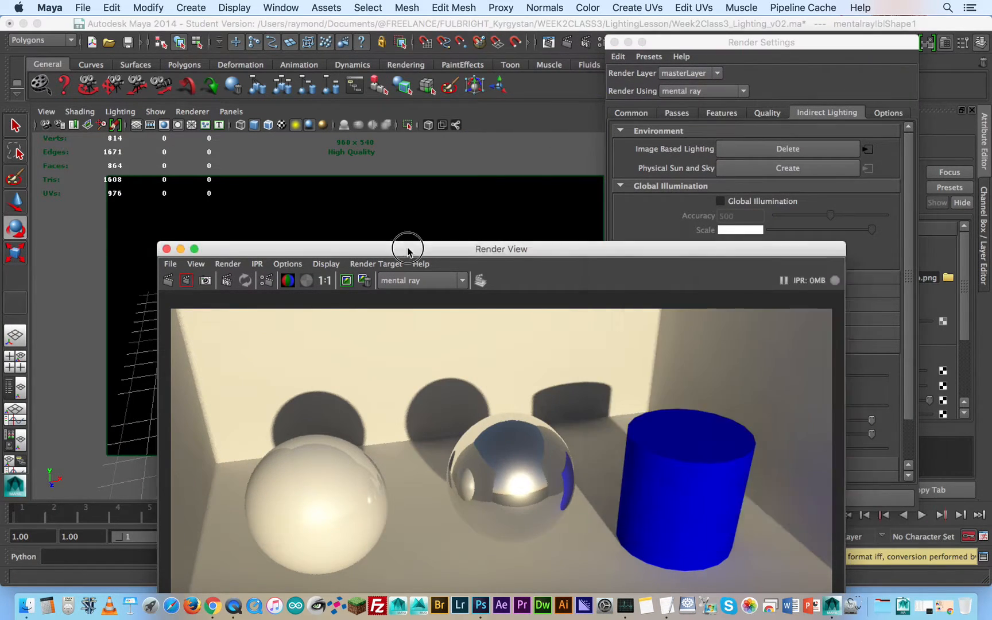
pyautogui.moveTo(405, 247); pyautogui.dragTo(402, 360)
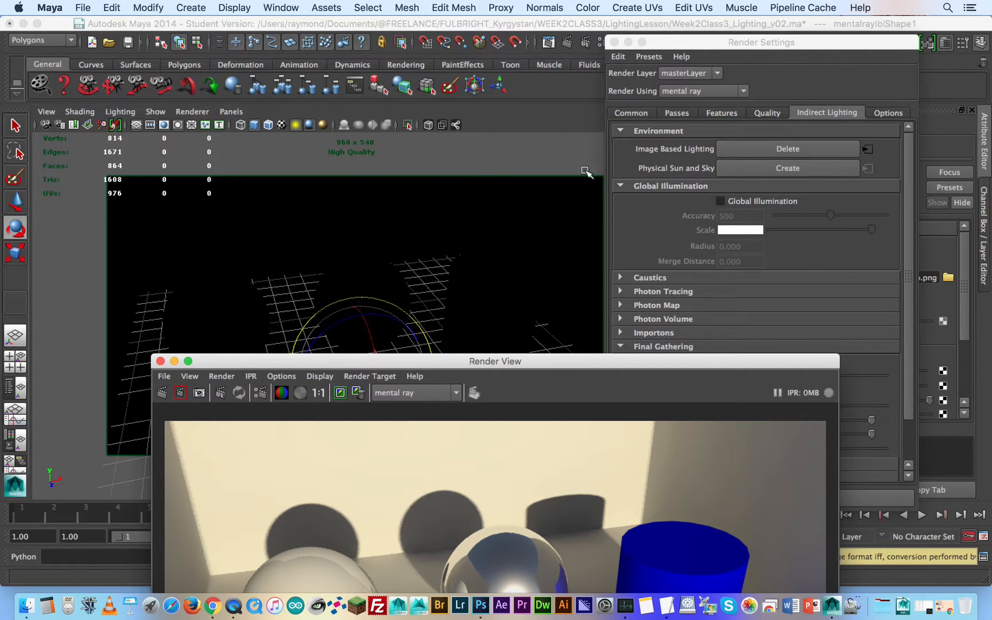
pyautogui.moveTo(464, 360); pyautogui.dragTo(532, 130)
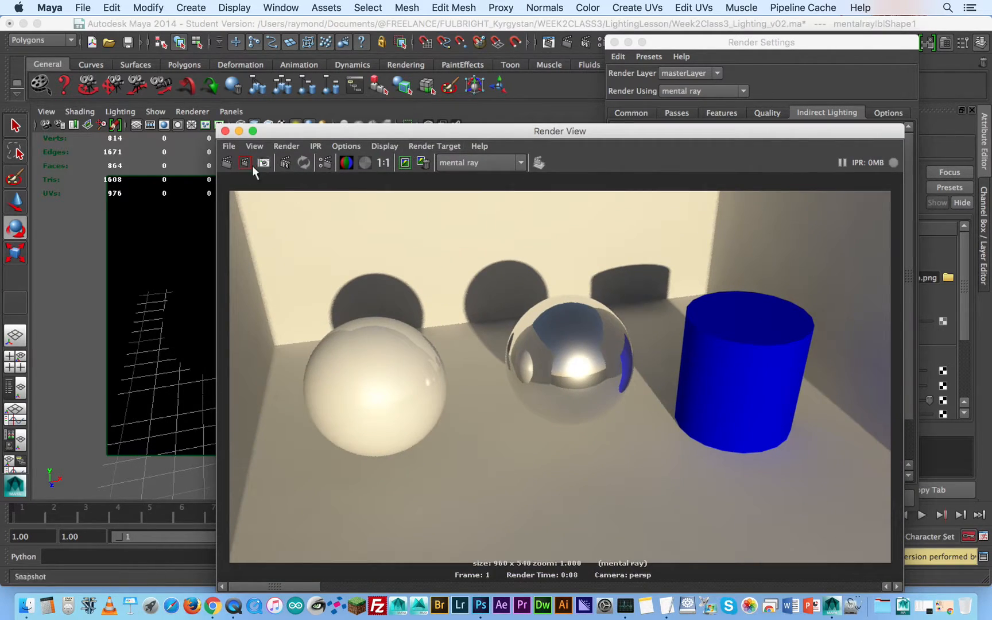
pyautogui.click(231, 160)
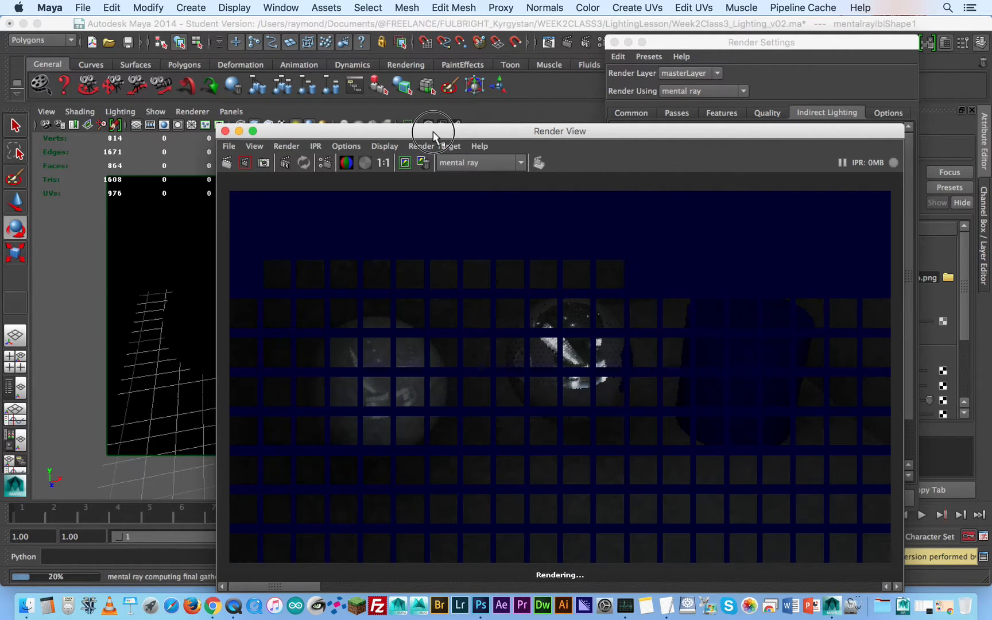
pyautogui.moveTo(419, 134); pyautogui.dragTo(385, 68)
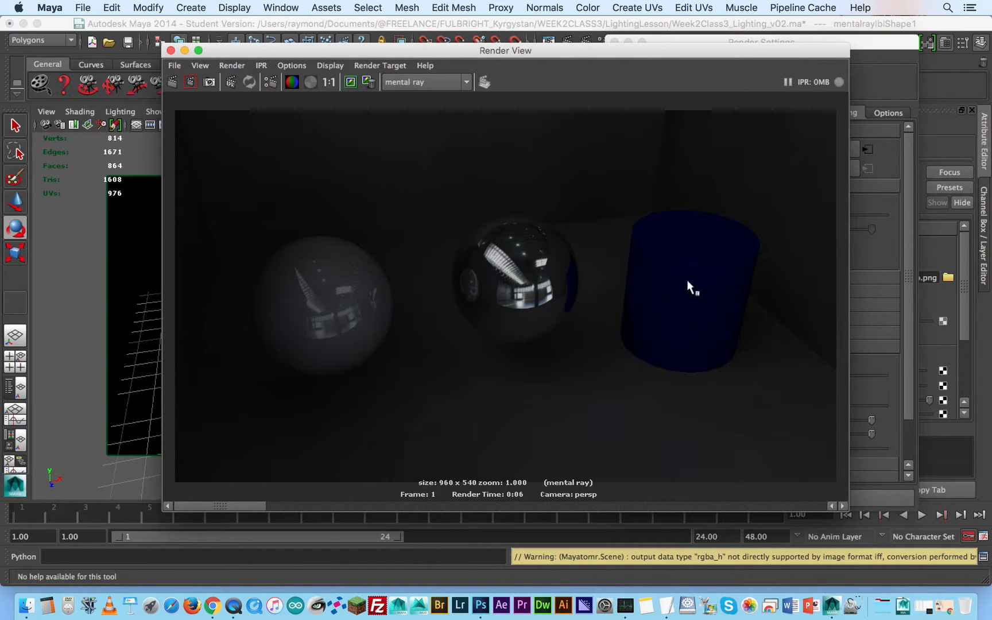
# - Hide the StudioBox display layer and re-render the frame so only the objects sit inside the studio environment
pyautogui.moveTo(663, 50); pyautogui.dragTo(523, 60)
pyautogui.click(628, 42)
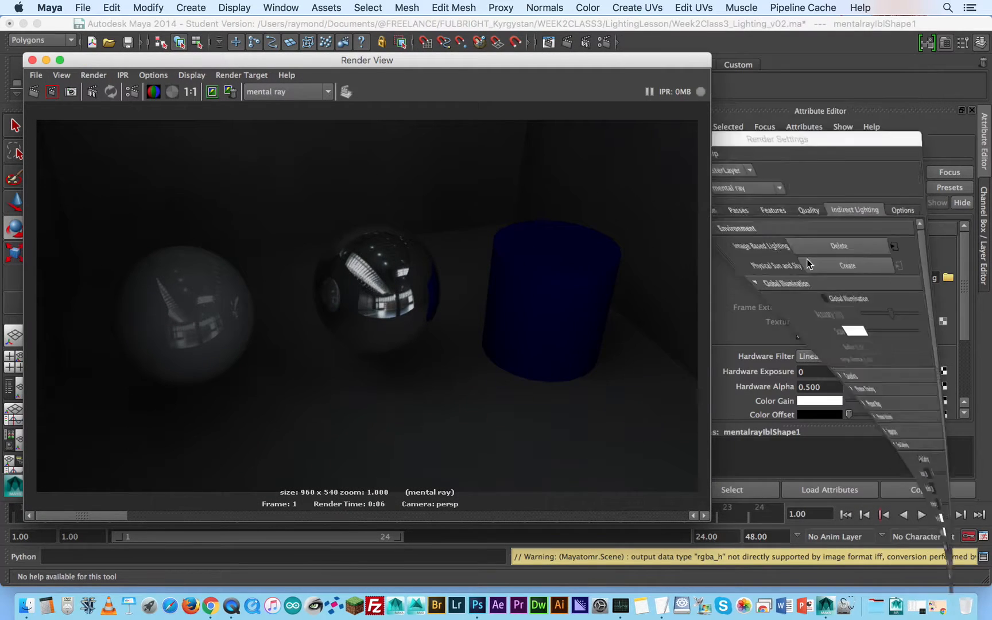
pyautogui.click(984, 241)
pyautogui.click(849, 398)
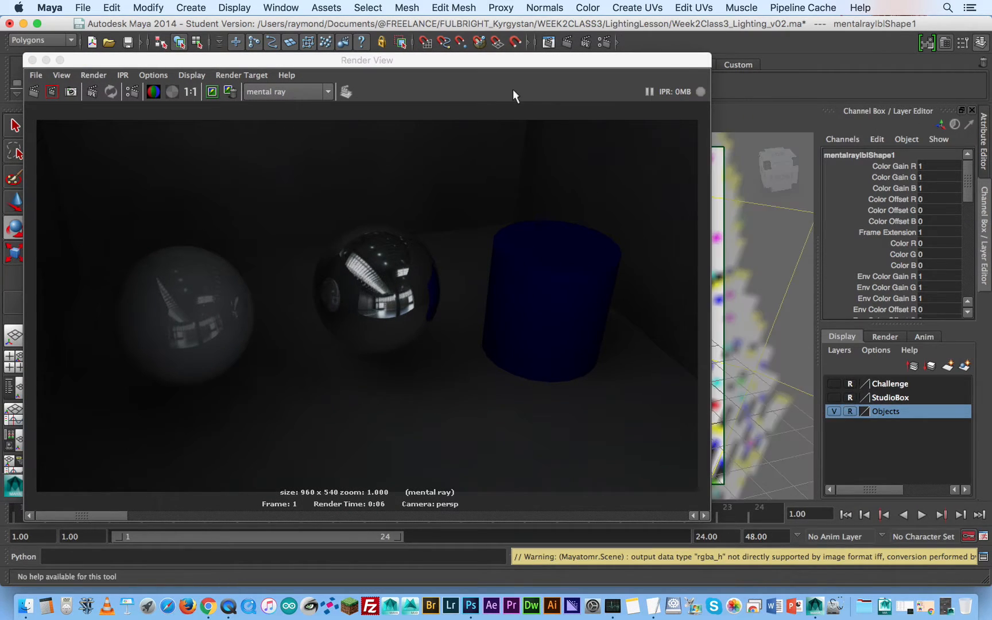
pyautogui.moveTo(505, 59); pyautogui.dragTo(634, 37)
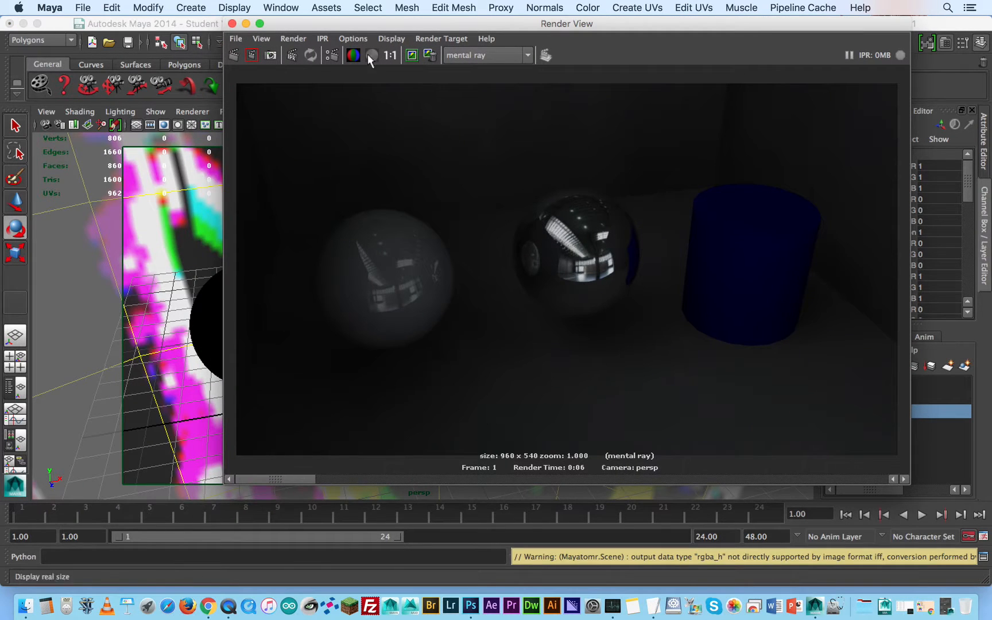
pyautogui.click(235, 55)
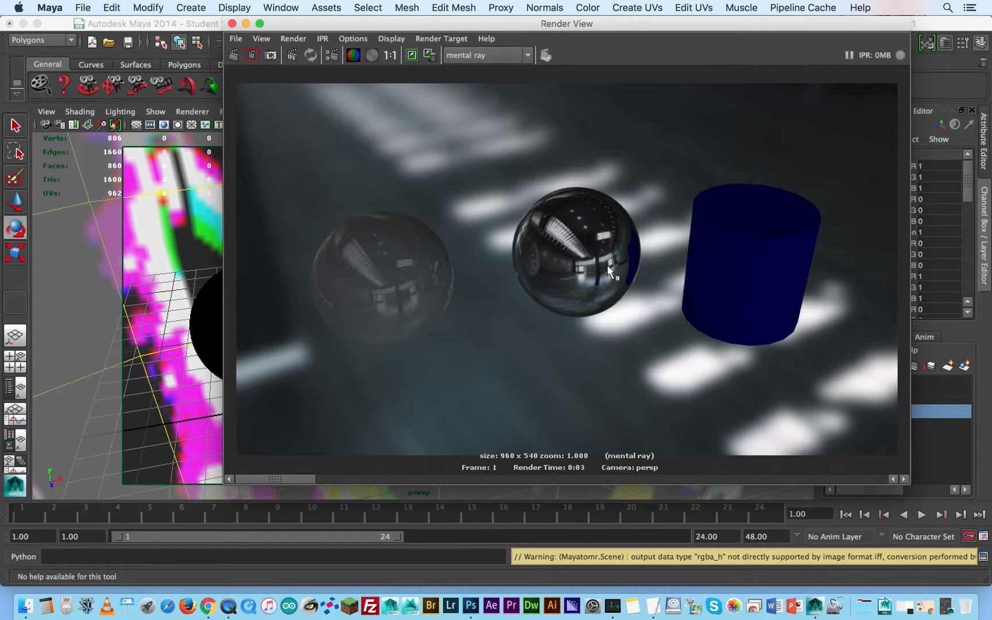
# - Raise the Color Offset of the image-based light slightly above black to a dark grey
pyautogui.moveTo(712, 24); pyautogui.dragTo(496, 28)
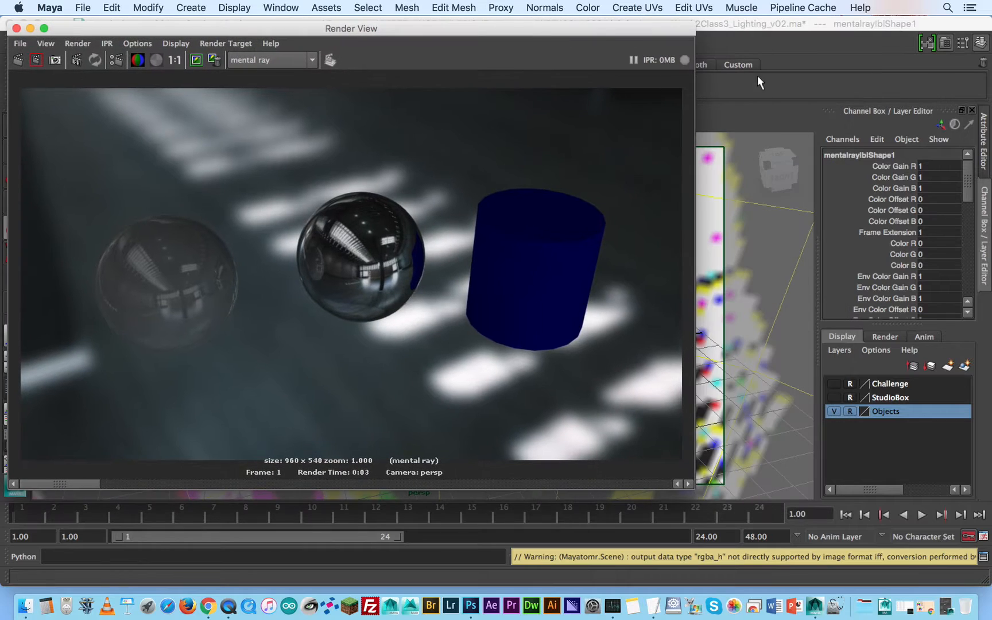
pyautogui.click(984, 141)
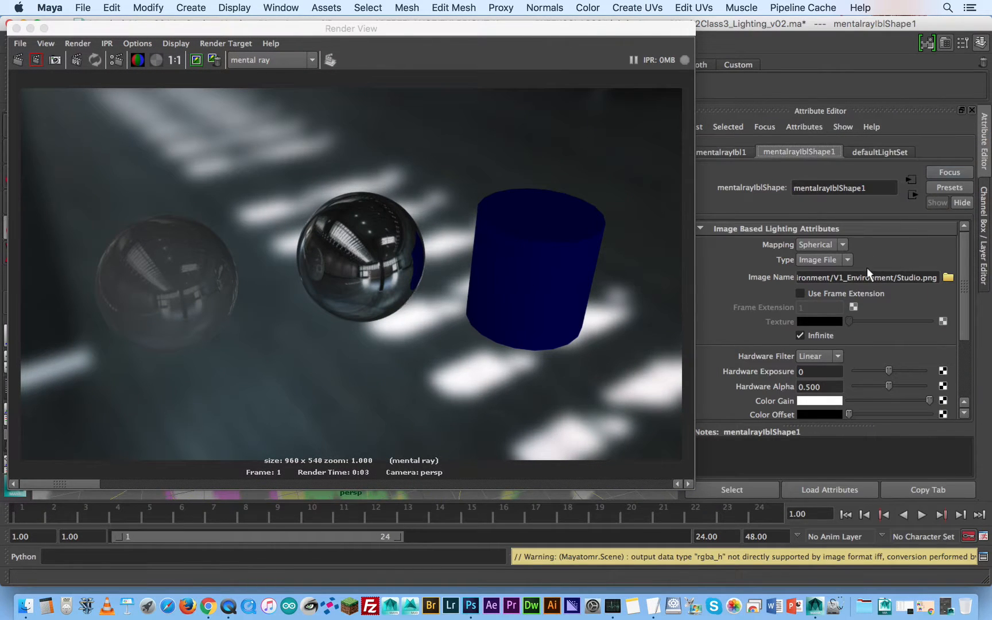
pyautogui.scroll(-2, 729, 331)
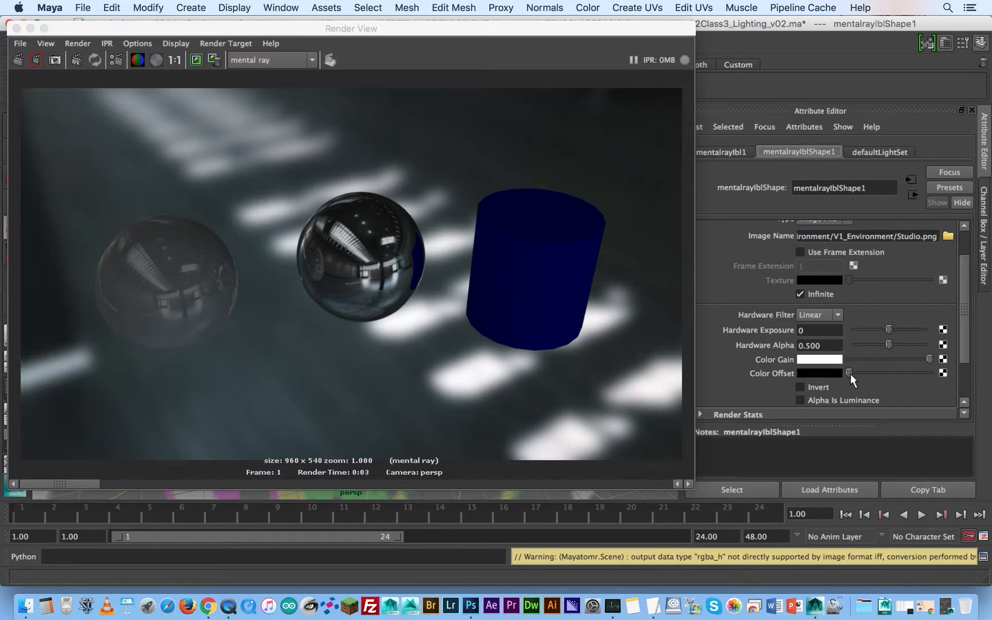
pyautogui.moveTo(850, 373); pyautogui.dragTo(873, 372)
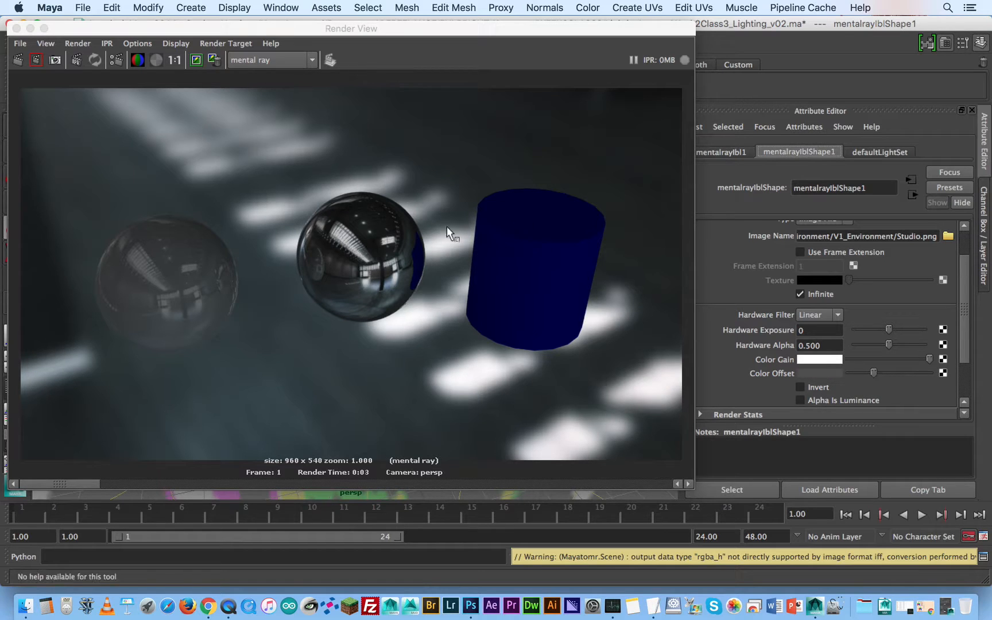
# - Re-render the frame with the raised Color Offset of the image-based light
pyautogui.moveTo(281, 27); pyautogui.dragTo(341, 23)
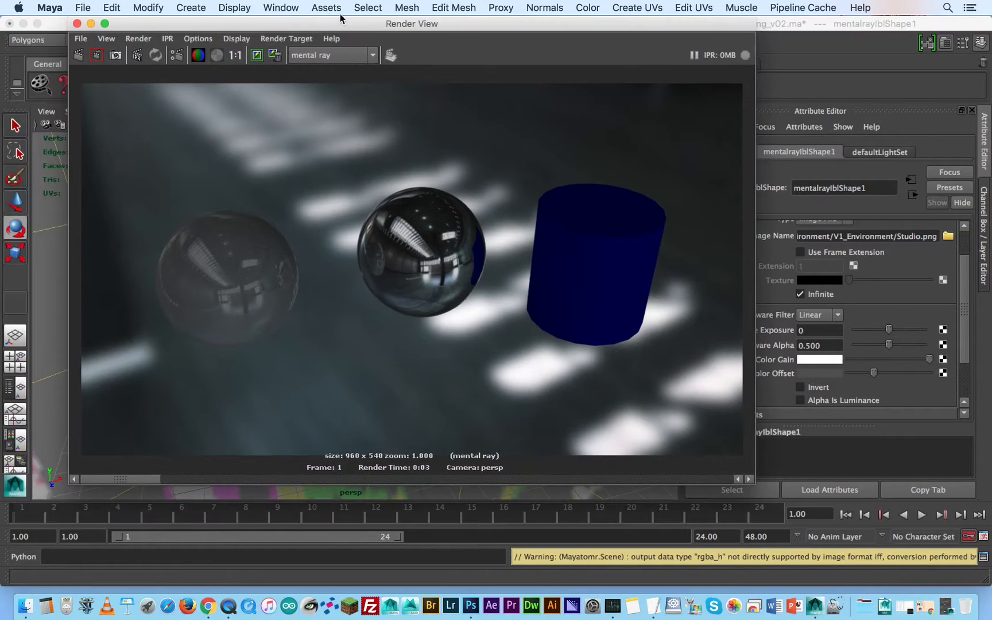
pyautogui.click(80, 55)
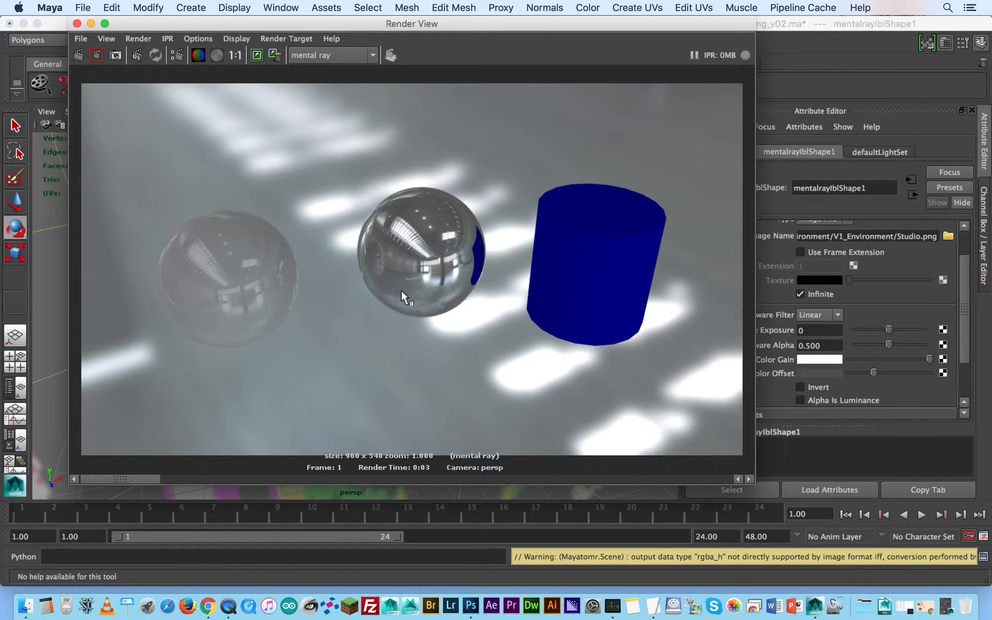
# - Return the image-based light's Color Offset to black and re-render the frame
pyautogui.click(874, 373)
pyautogui.moveTo(873, 373); pyautogui.dragTo(847, 374)
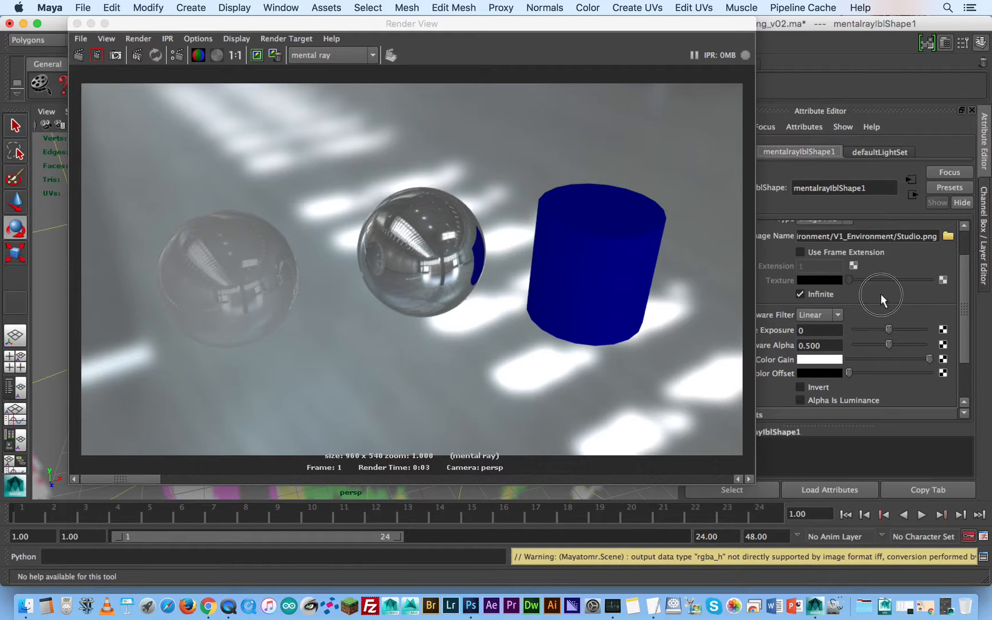
pyautogui.moveTo(632, 32); pyautogui.dragTo(680, 27)
pyautogui.scroll(3, 734, 265)
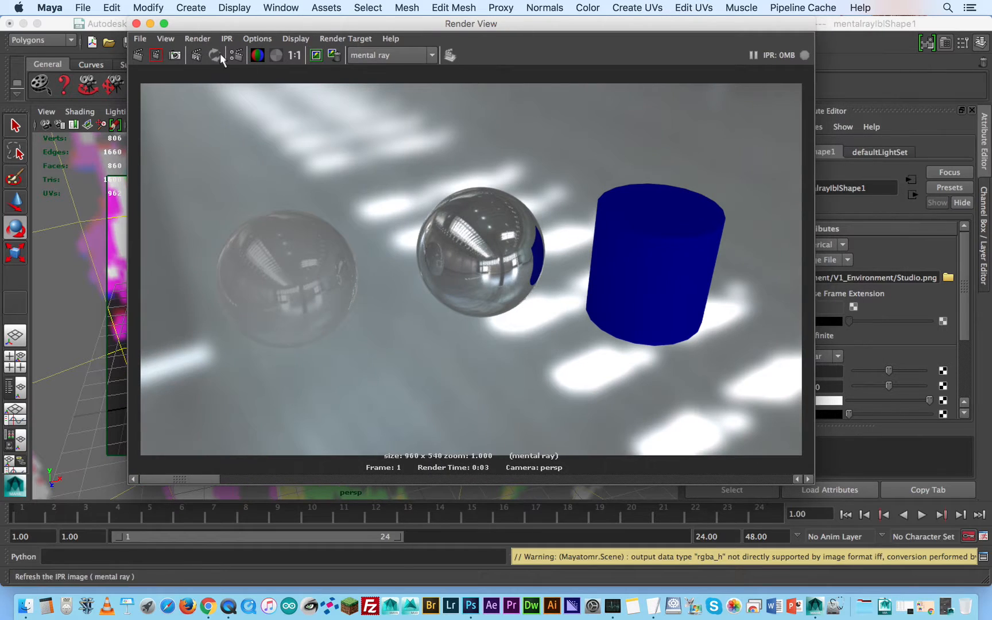
pyautogui.click(139, 56)
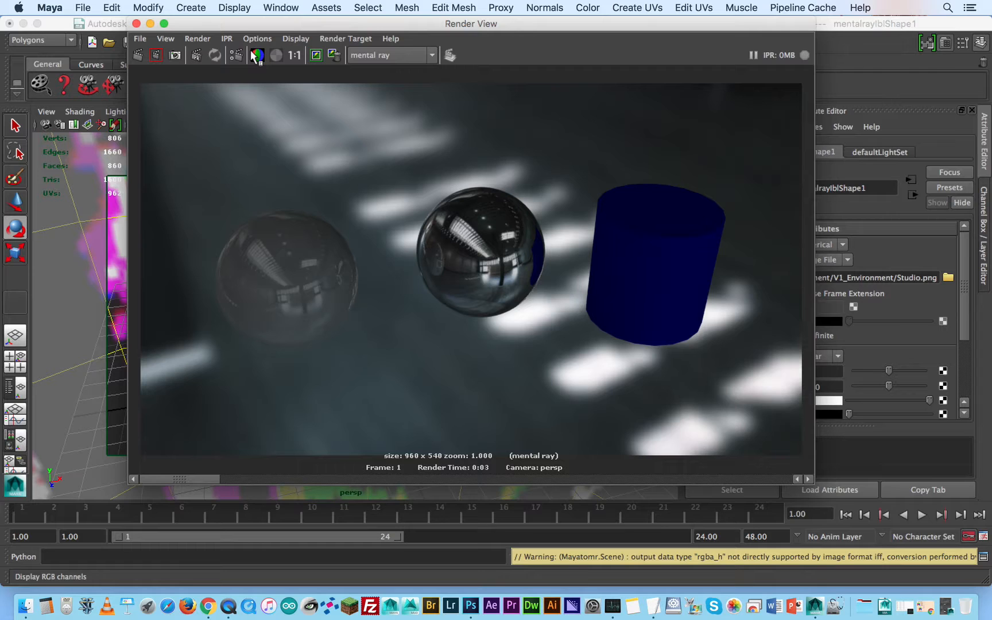
# - Open the mental ray render settings and arrange them to show the Image Based Lighting entry in the Environment section
pyautogui.click(241, 60)
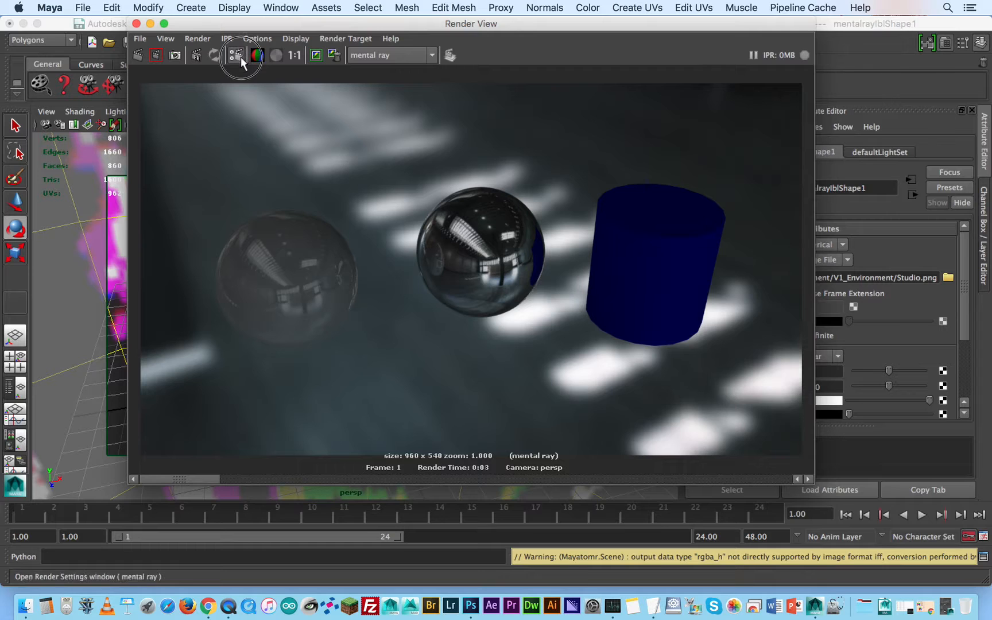
pyautogui.moveTo(700, 42); pyautogui.dragTo(531, 47)
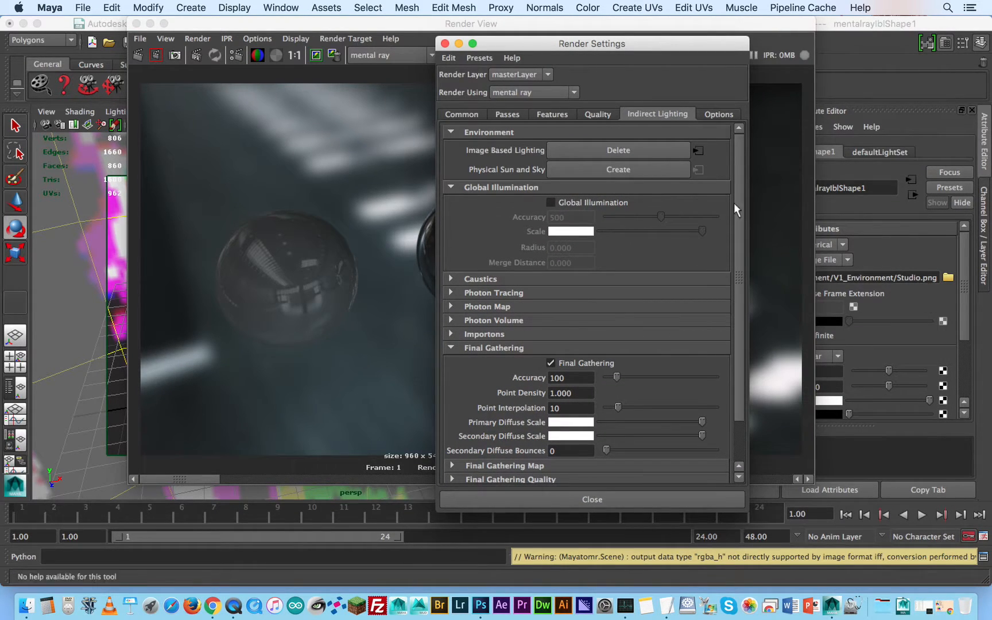
pyautogui.moveTo(622, 39); pyautogui.dragTo(590, 36)
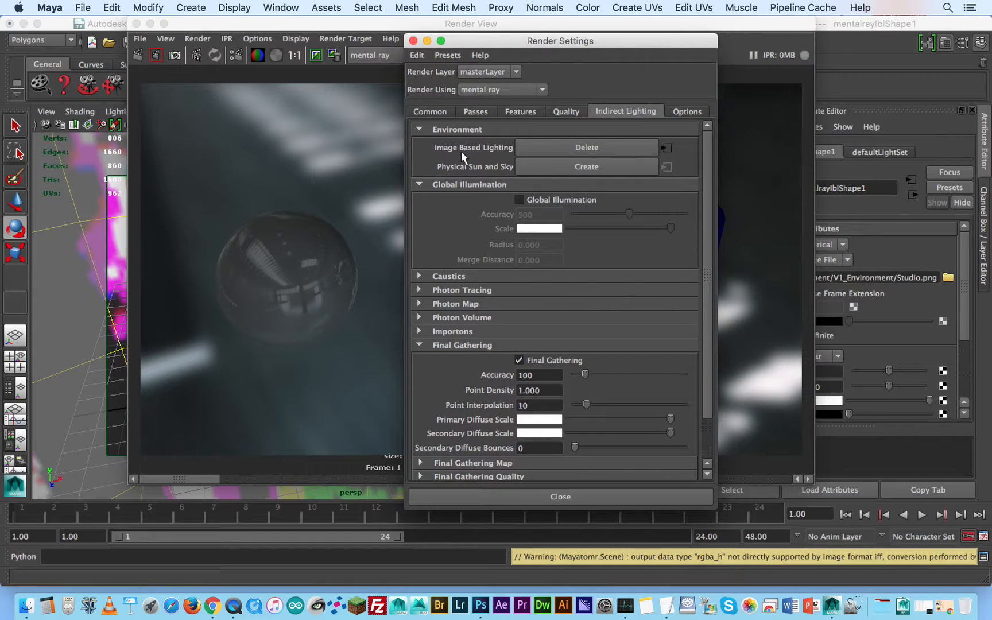
# - Preview other environment images and load Studio_warm.png as the image file of the image-based light
pyautogui.moveTo(774, 25); pyautogui.dragTo(680, 37)
pyautogui.click(948, 277)
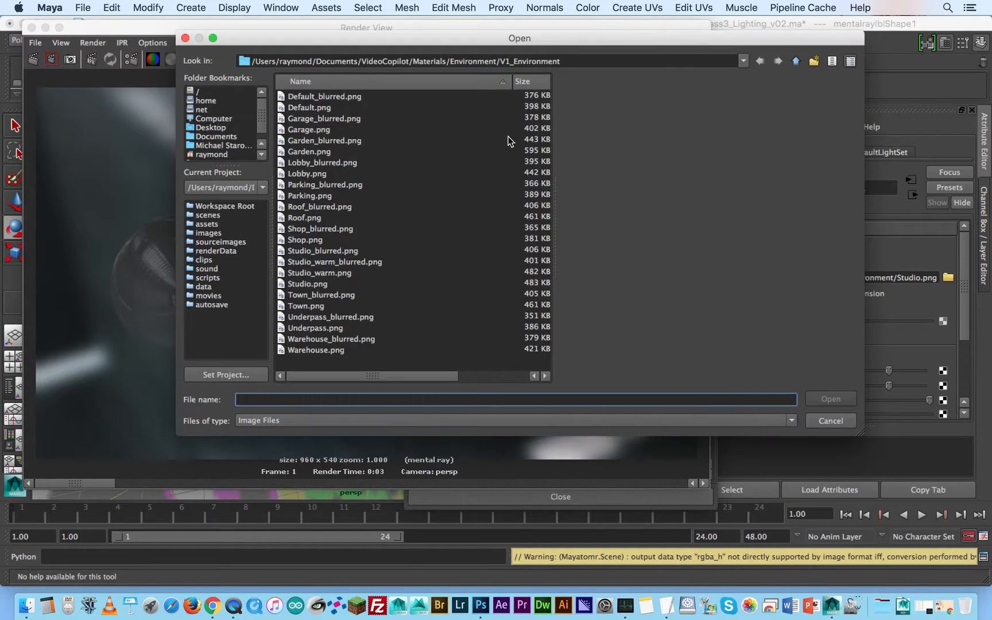
pyautogui.click(345, 302)
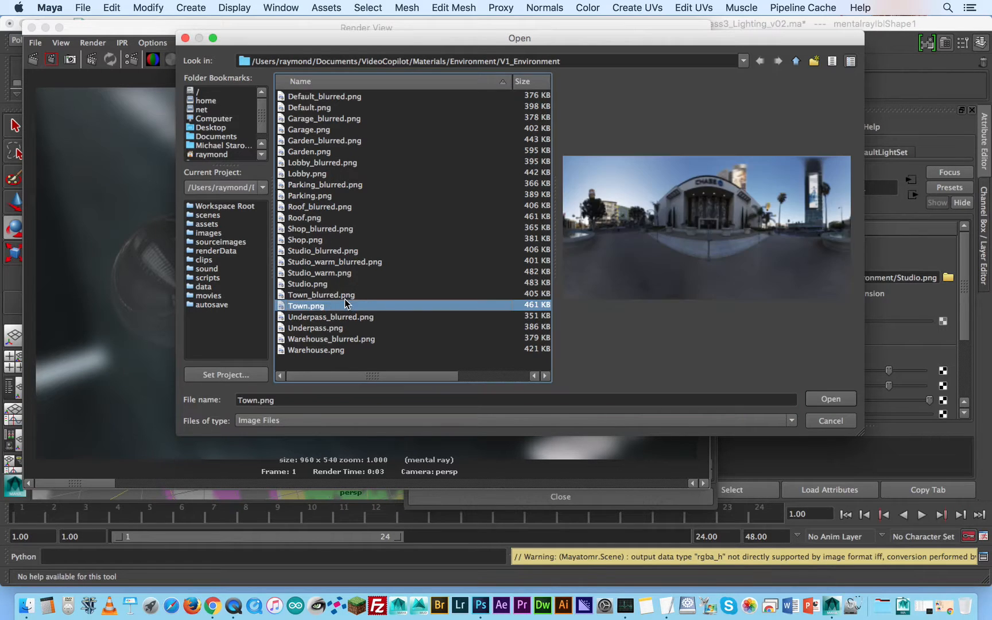
pyautogui.click(356, 273)
pyautogui.click(357, 262)
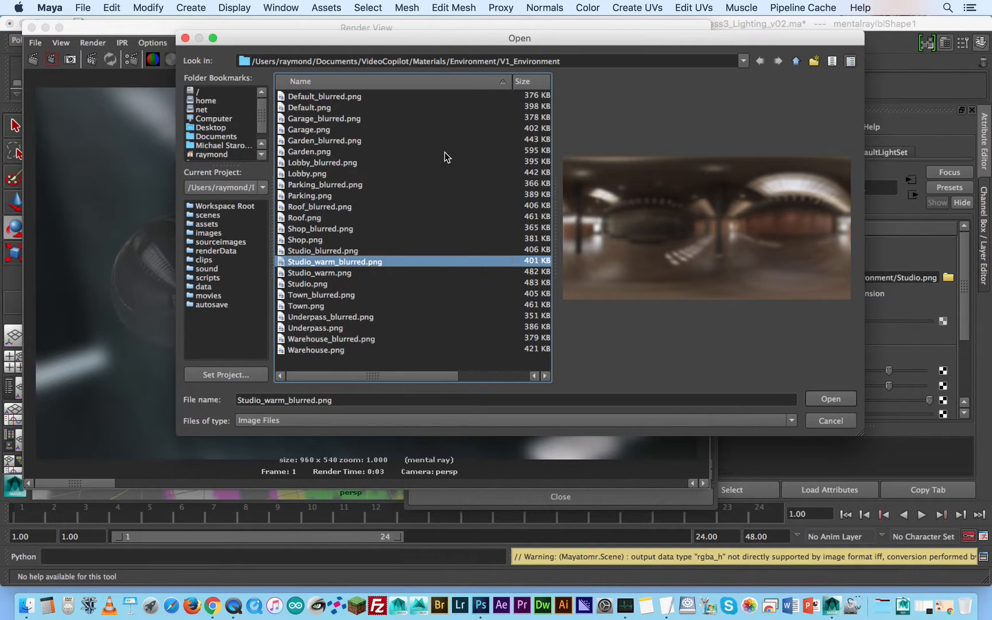
pyautogui.click(348, 274)
pyautogui.click(845, 399)
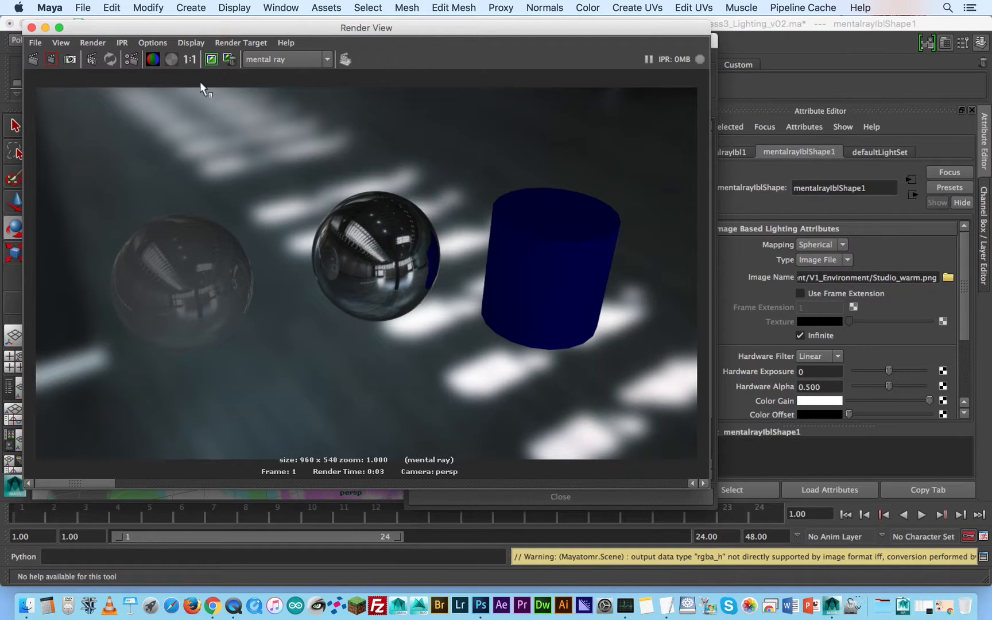
# - Render the frame with the warm studio environment image and move the render view aside to inspect it
pyautogui.moveTo(93, 481)
pyautogui.mouseDown()
pyautogui.moveTo(140, 479)
pyautogui.moveTo(86, 481)
pyautogui.mouseUp()
pyautogui.click(33, 60)
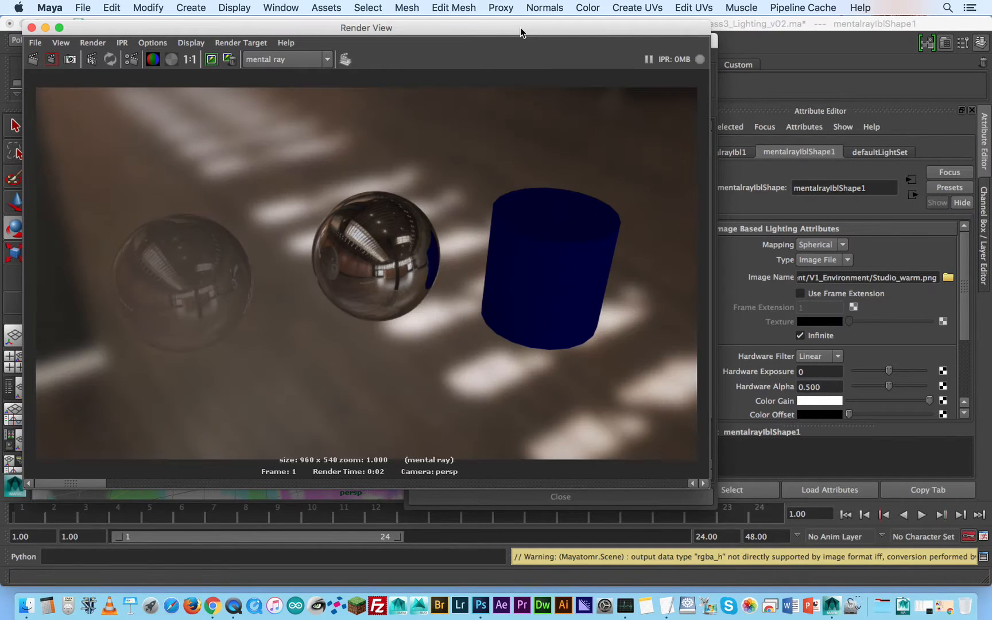
pyautogui.moveTo(520, 27); pyautogui.dragTo(611, 27)
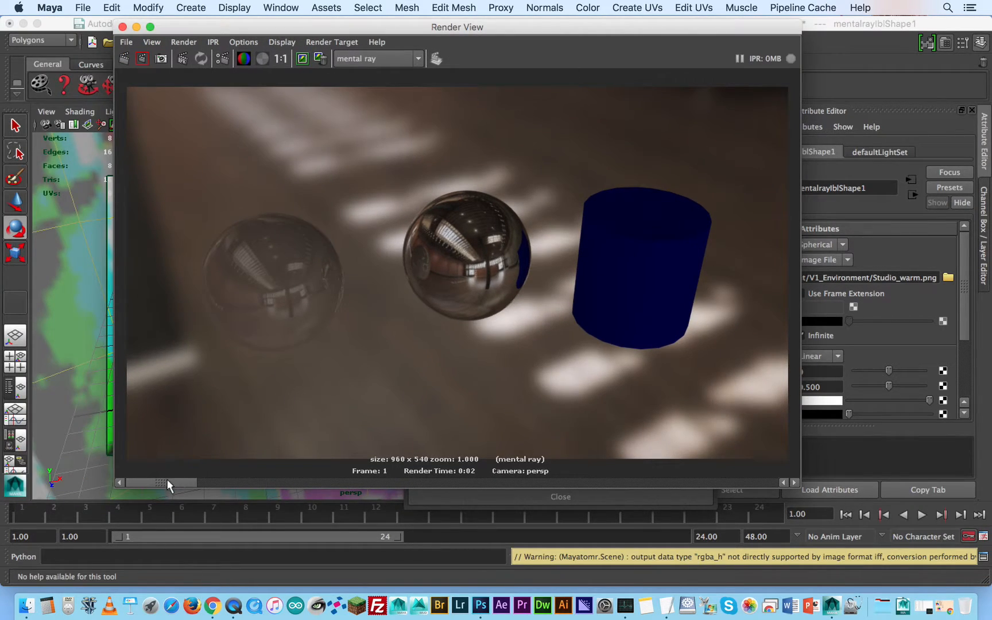
pyautogui.moveTo(166, 479)
pyautogui.mouseDown()
pyautogui.moveTo(230, 475)
pyautogui.moveTo(181, 477)
pyautogui.mouseUp()
# - Delete the image-based light from the Environment settings and minimize the render view to uncover the scene
pyautogui.moveTo(537, 32); pyautogui.dragTo(520, 336)
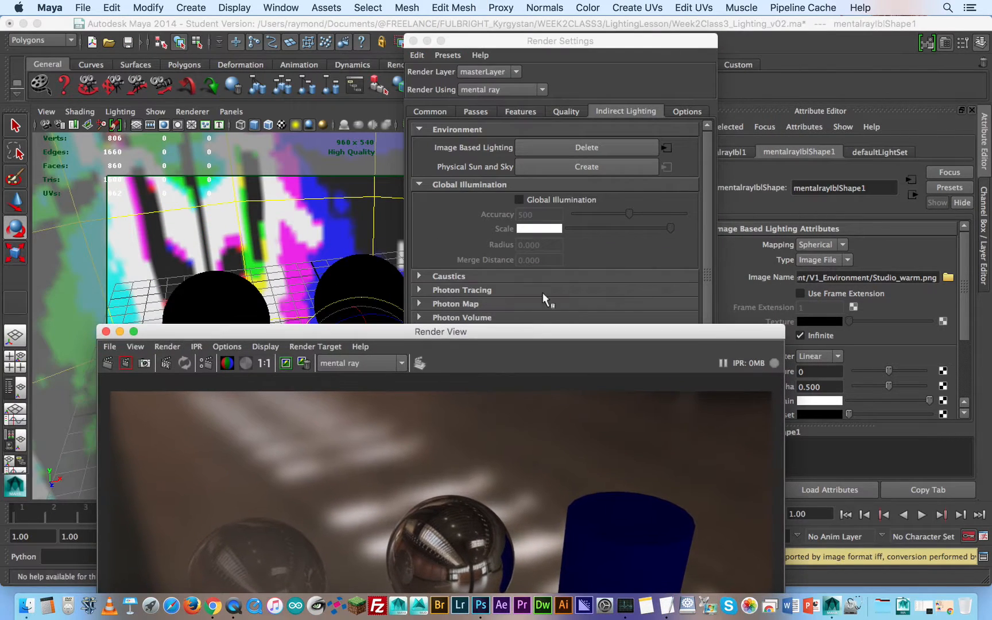
pyautogui.click(613, 150)
pyautogui.moveTo(542, 41); pyautogui.dragTo(719, 103)
pyautogui.click(486, 329)
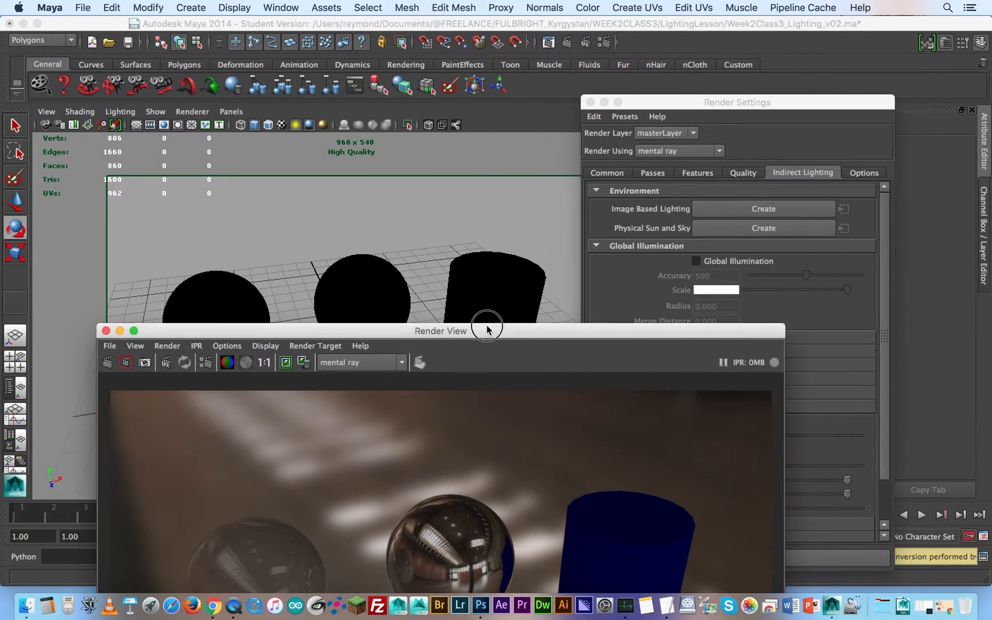
pyautogui.moveTo(487, 330); pyautogui.dragTo(519, 78)
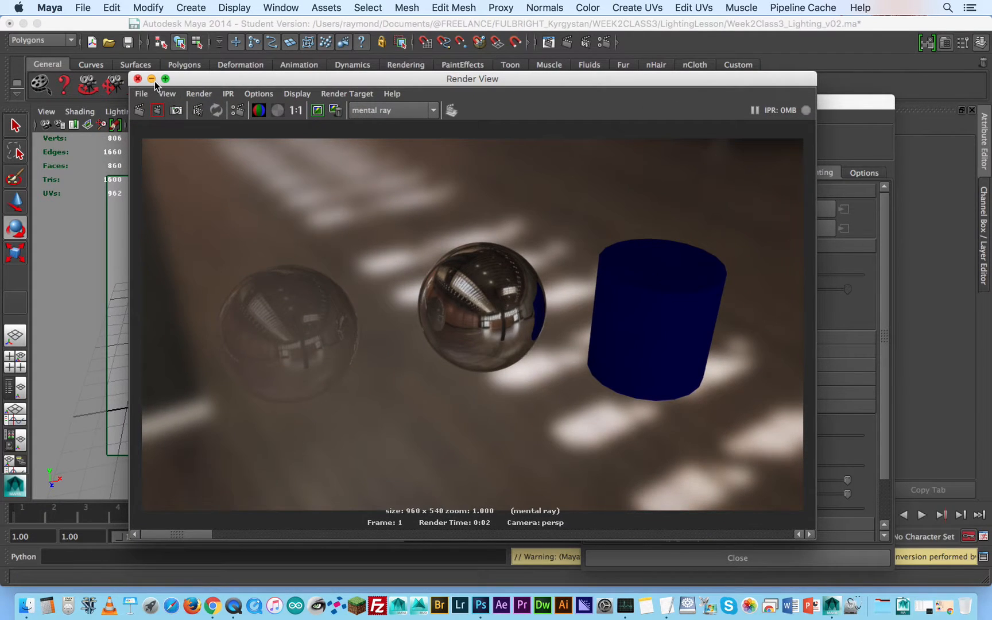
pyautogui.click(152, 79)
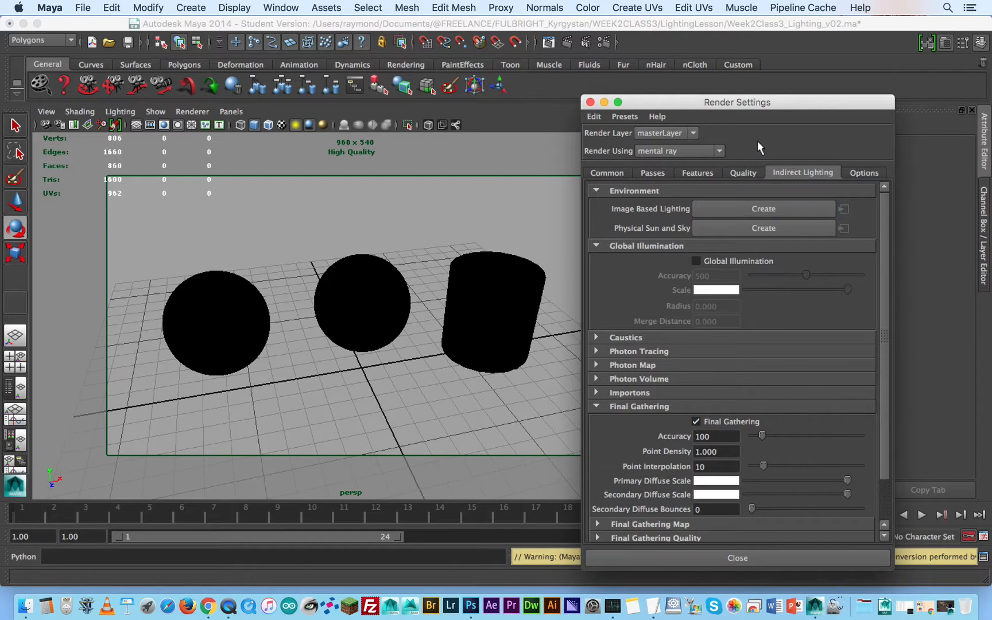
# - Bring up the layer editor and turn the StudioBox display layer's visibility back on
pyautogui.moveTo(782, 102); pyautogui.dragTo(621, 36)
pyautogui.click(980, 198)
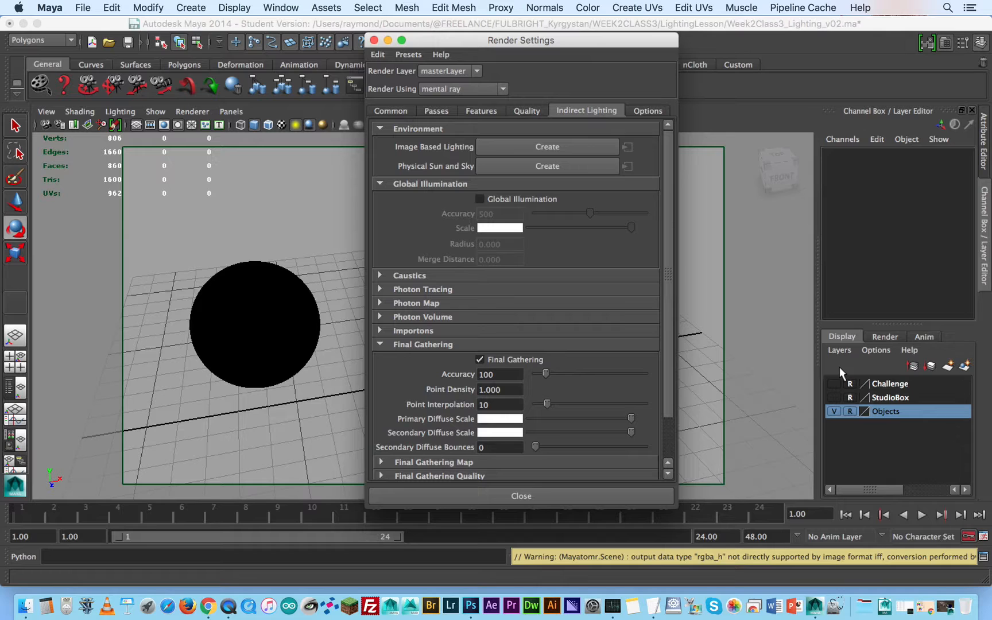
pyautogui.click(832, 398)
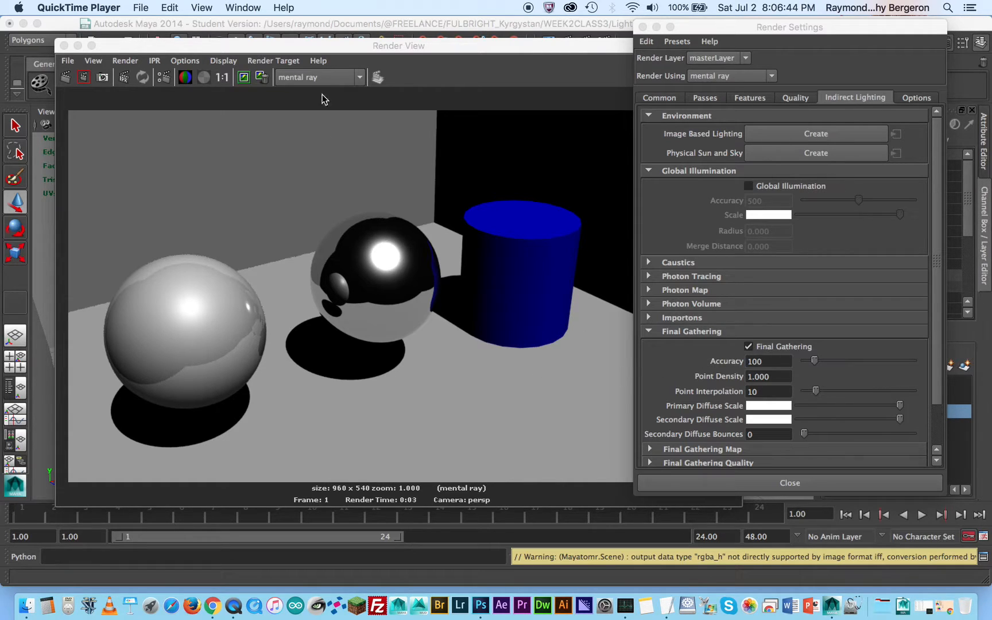
# - Render the full-frame region with Final Gathering on and keep the image in the render view
pyautogui.click(142, 65)
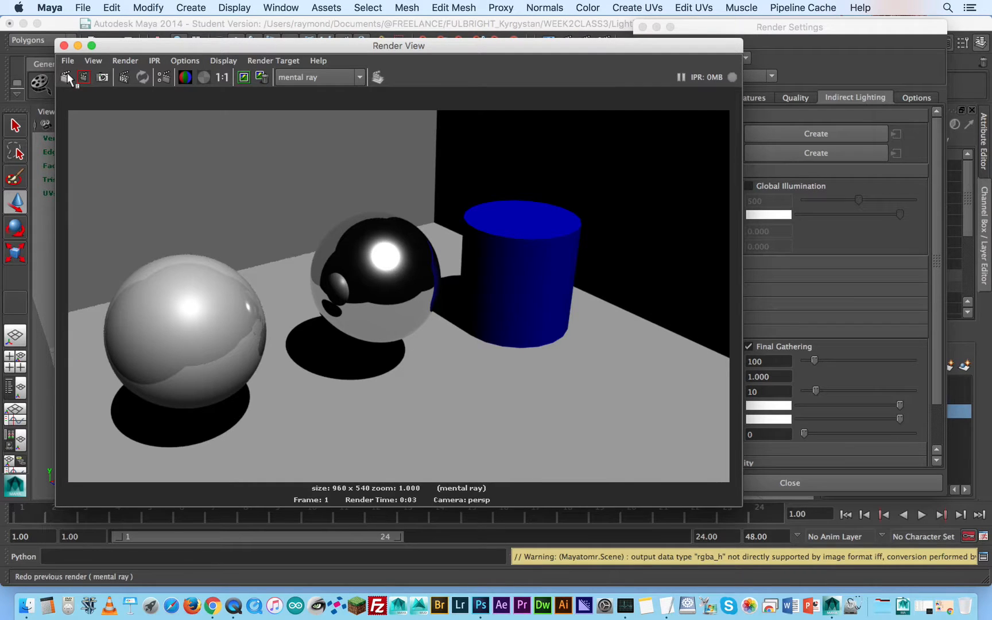
pyautogui.click(83, 77)
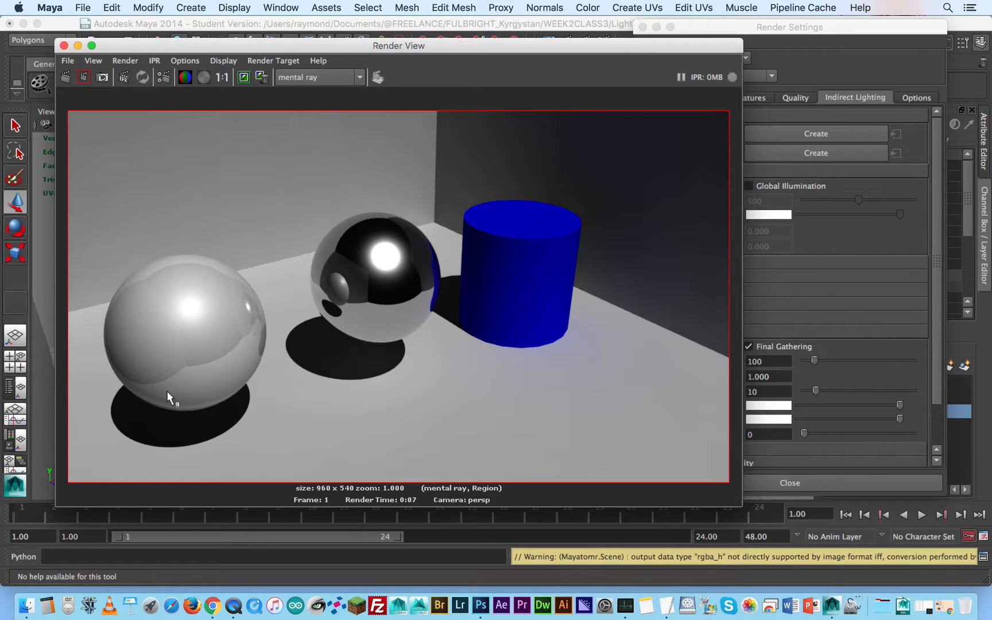
pyautogui.click(243, 77)
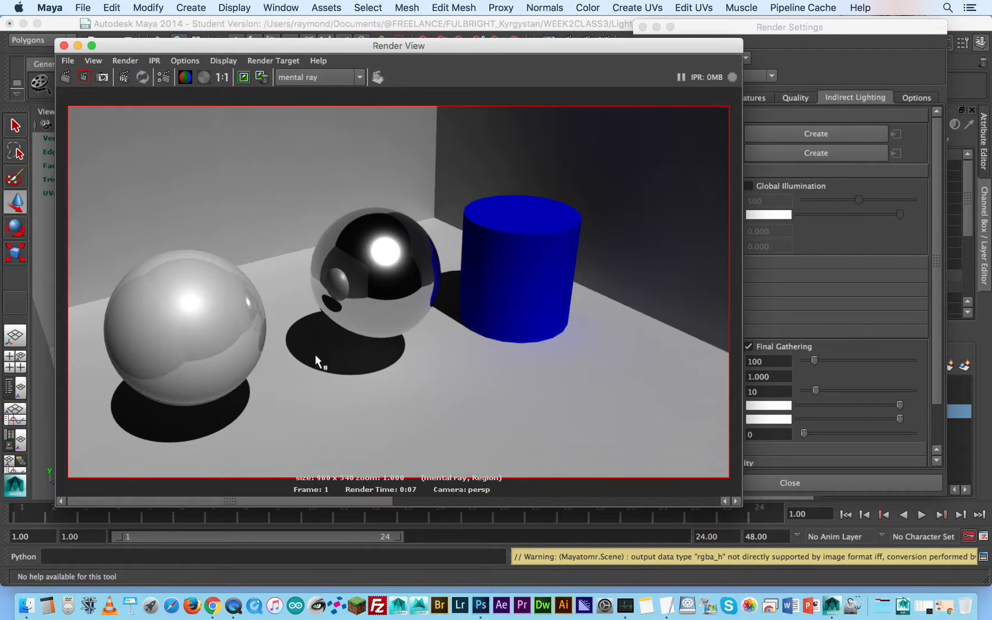
# - Re-render a region over the front white sphere's shadow with Final Gathering off and compare it with the kept image
pyautogui.moveTo(270, 362); pyautogui.dragTo(137, 457)
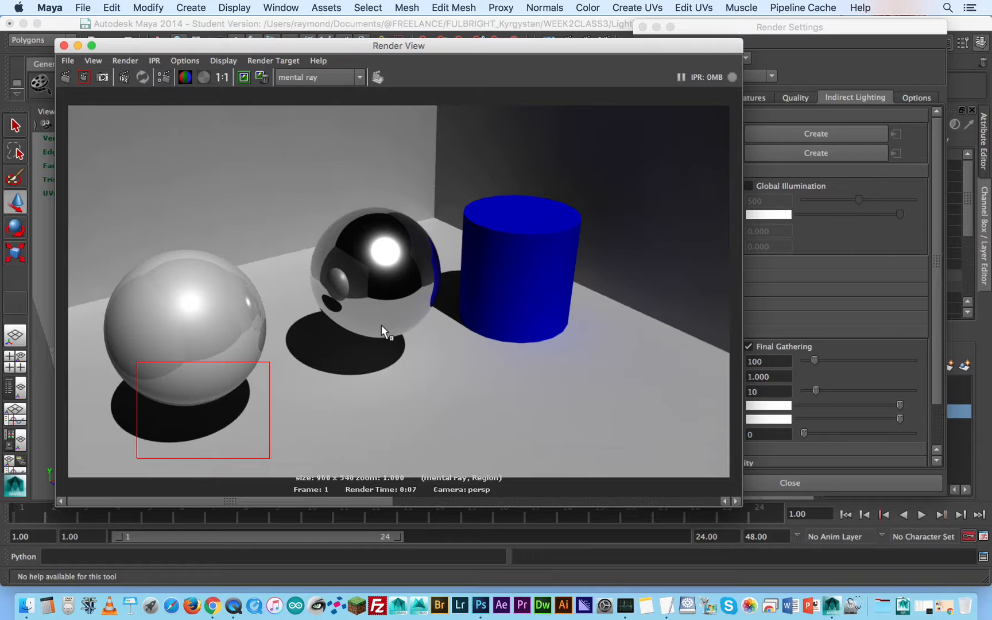
pyautogui.click(742, 352)
pyautogui.click(884, 319)
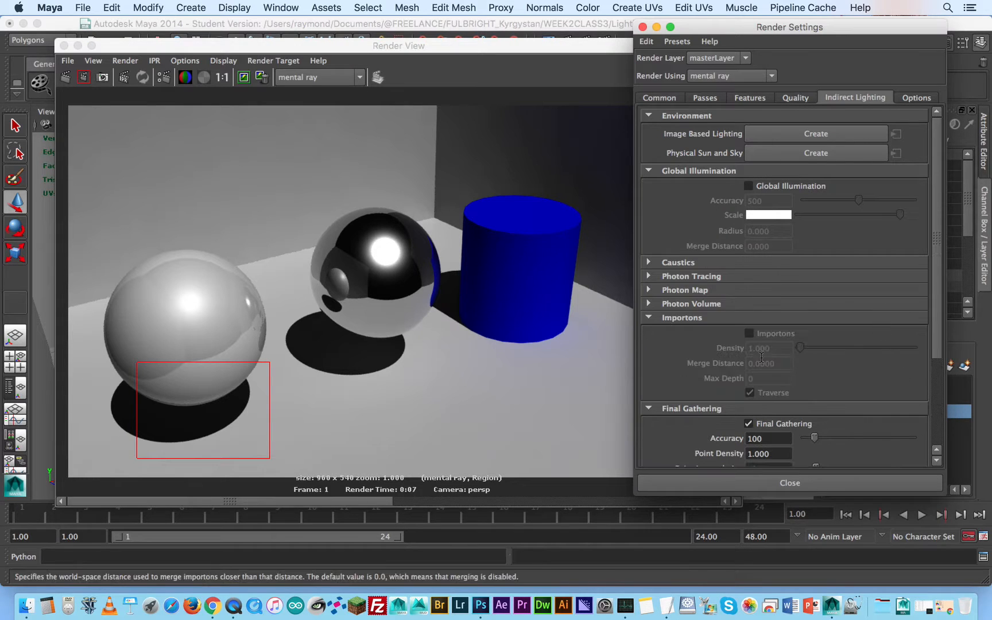
pyautogui.click(780, 423)
pyautogui.click(84, 77)
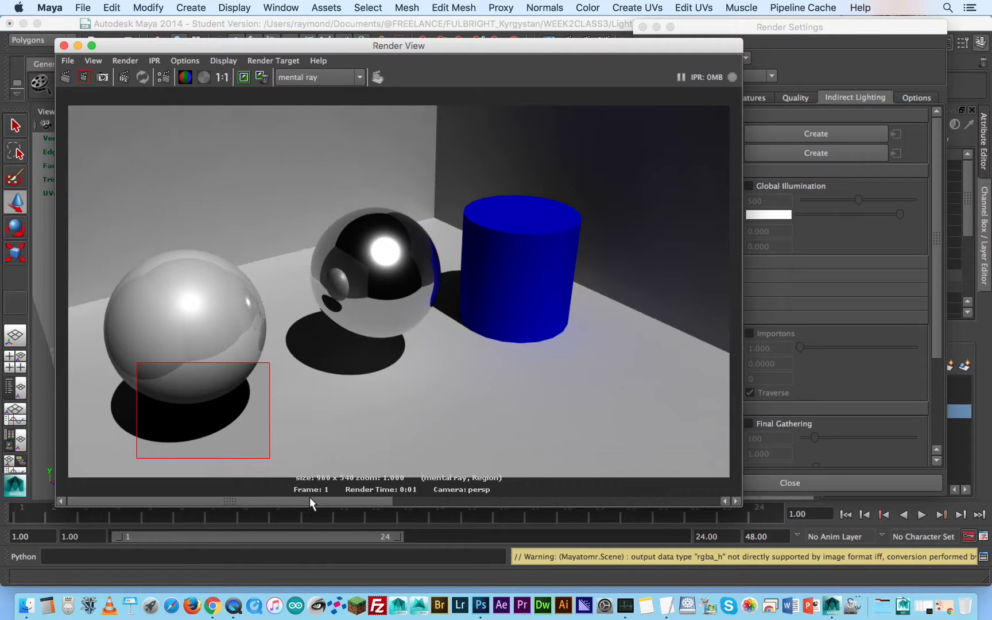
pyautogui.moveTo(310, 499); pyautogui.dragTo(542, 481)
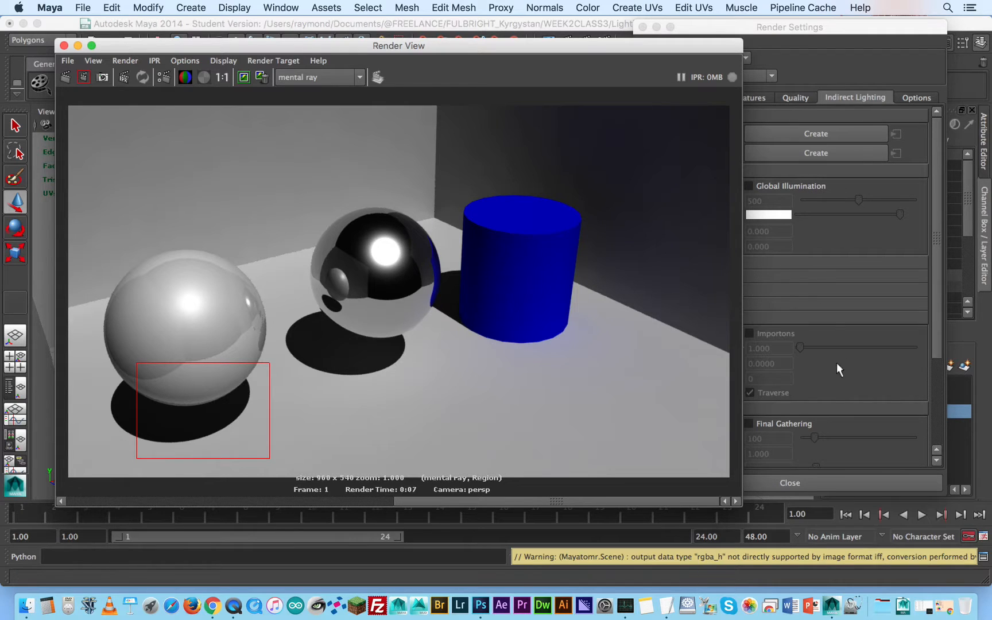
# - Turn Final Gathering back on and render a new region around the base of the blue cylinder
pyautogui.click(788, 422)
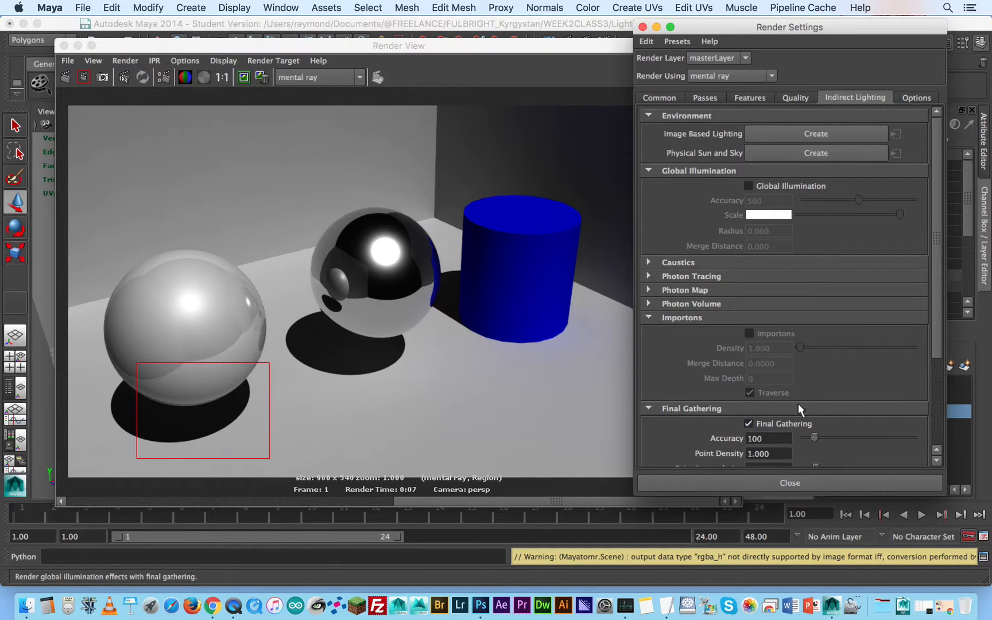
pyautogui.click(387, 396)
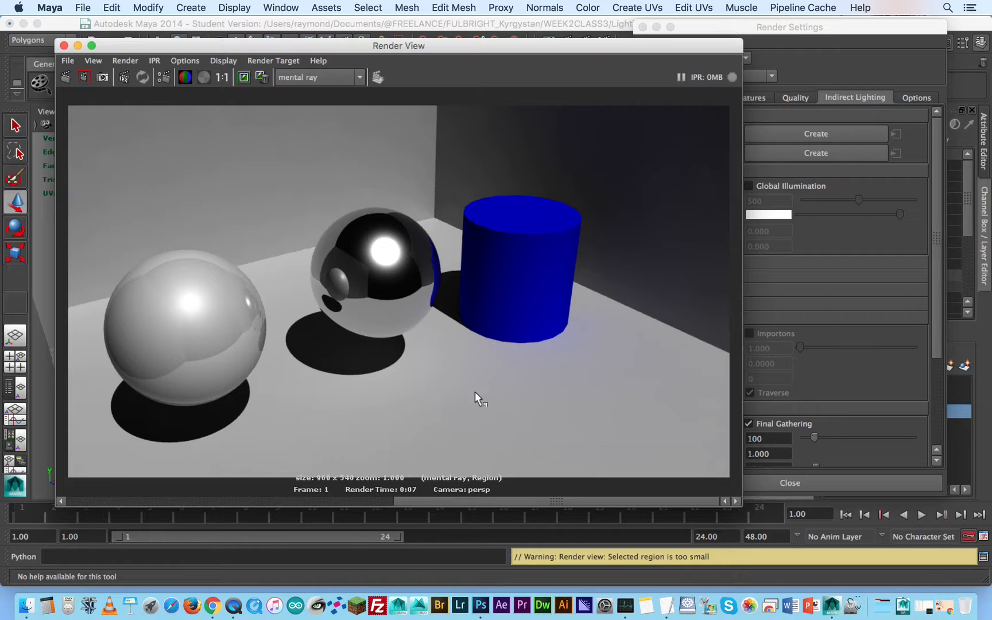
pyautogui.moveTo(419, 503); pyautogui.dragTo(148, 504)
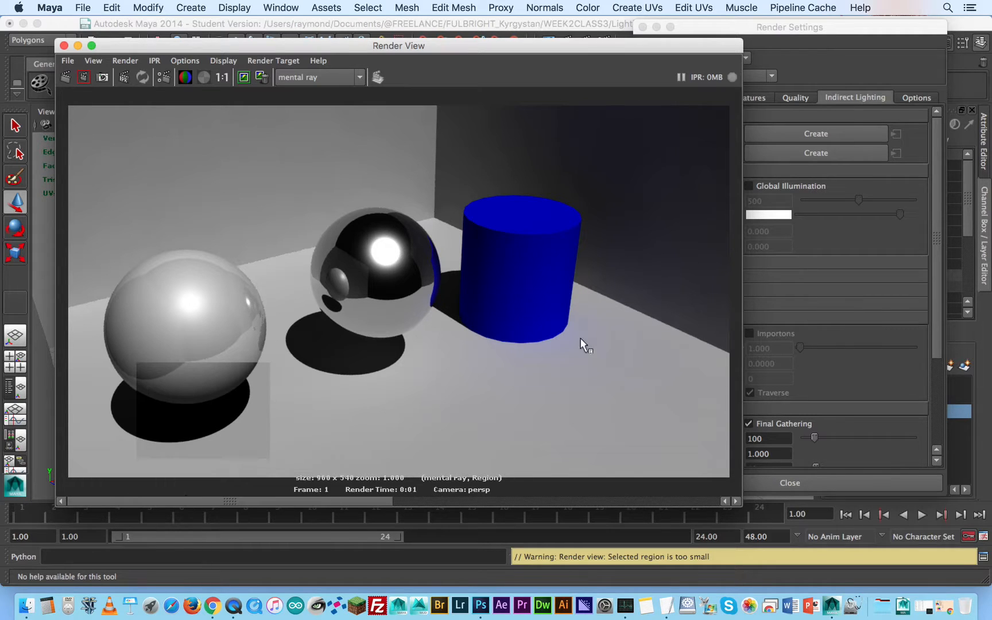
pyautogui.moveTo(601, 305); pyautogui.dragTo(484, 400)
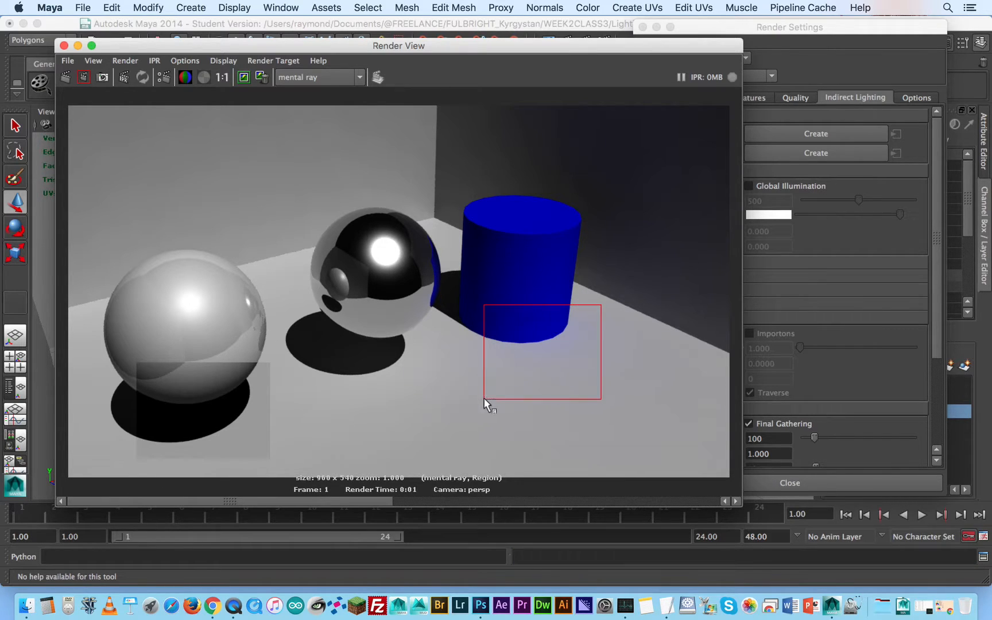
pyautogui.click(84, 77)
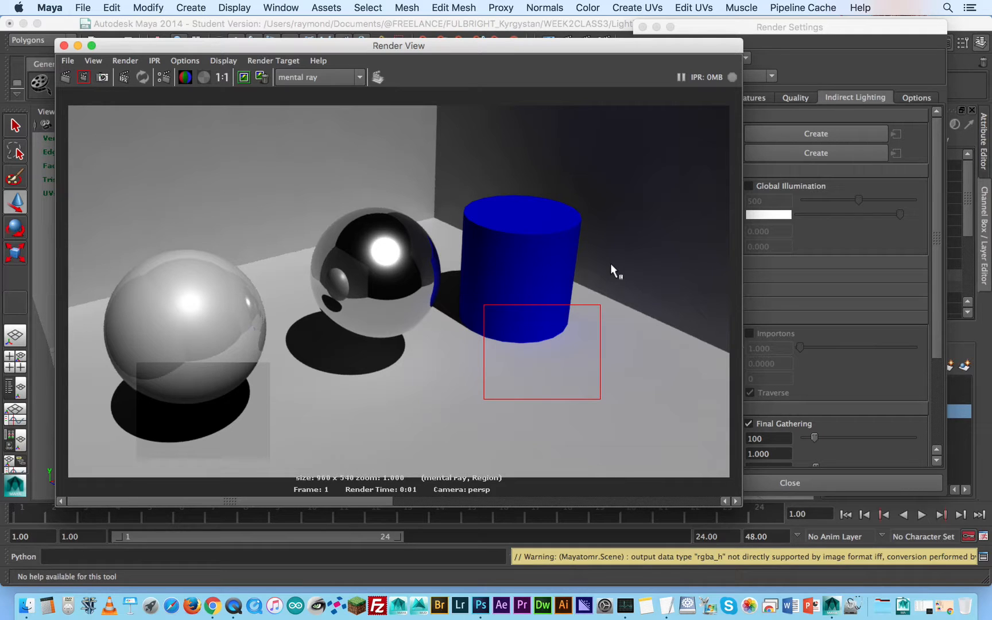
# - Turn Final Gathering off and re-render the region at the blue cylinder's base
pyautogui.click(795, 422)
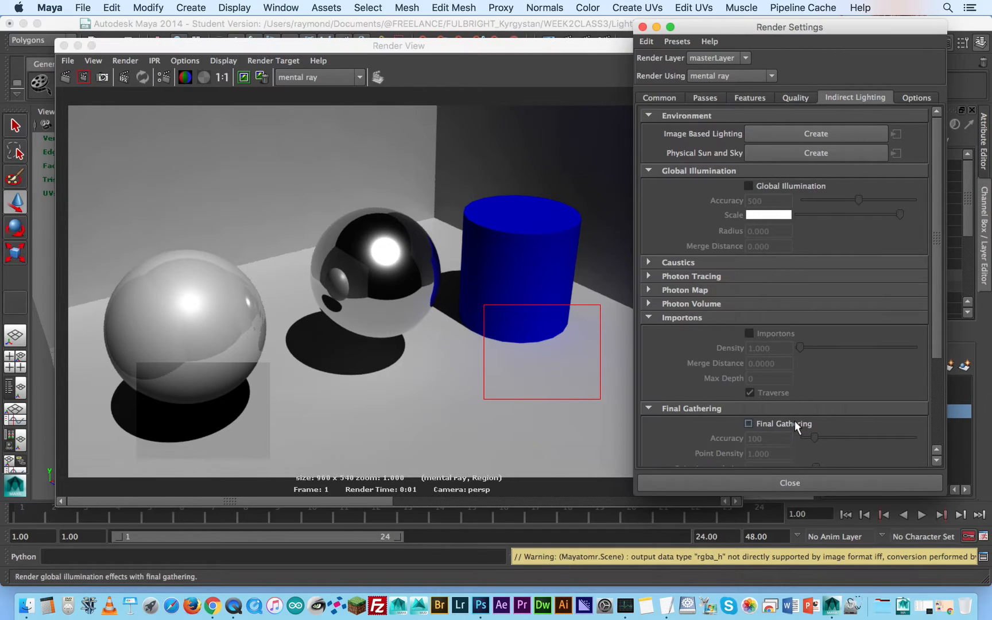
pyautogui.click(269, 493)
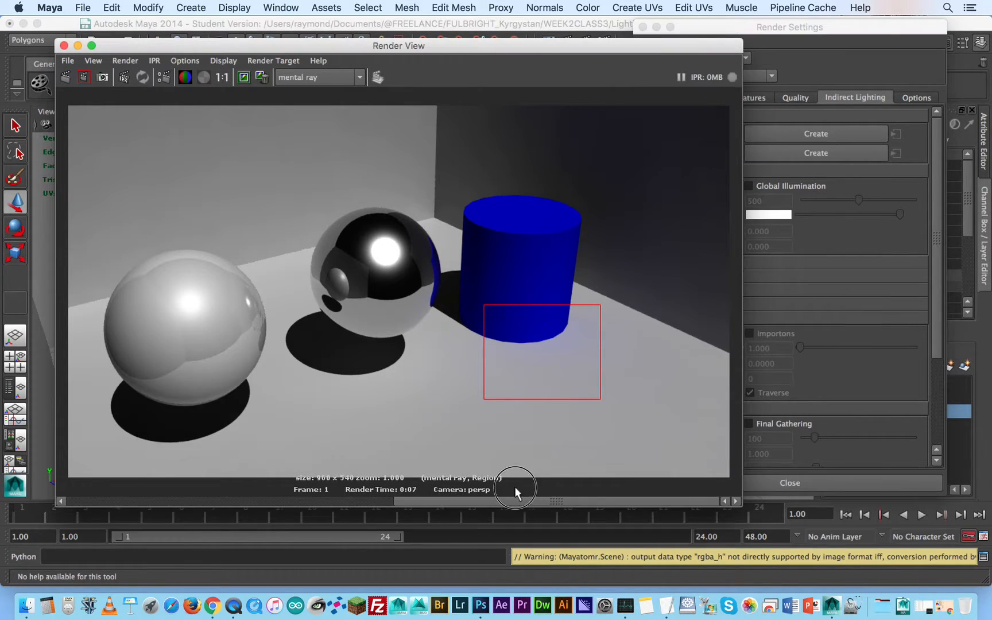
pyautogui.click(84, 76)
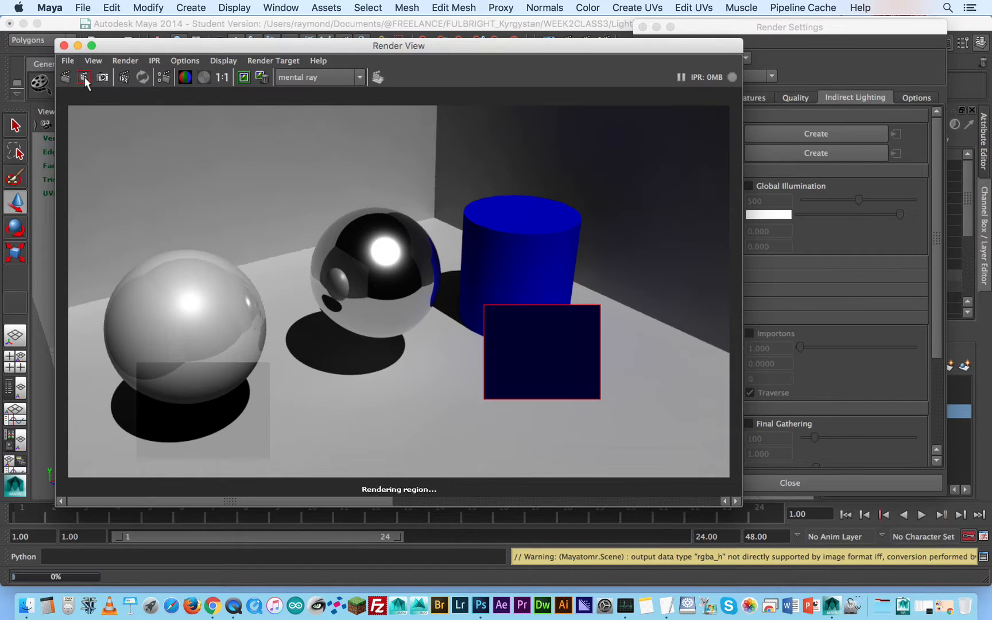
# - Compare the kept Final Gathering image with the region renders made without it at the sphere's shadow and the cylinder's base
pyautogui.moveTo(267, 497); pyautogui.dragTo(296, 475)
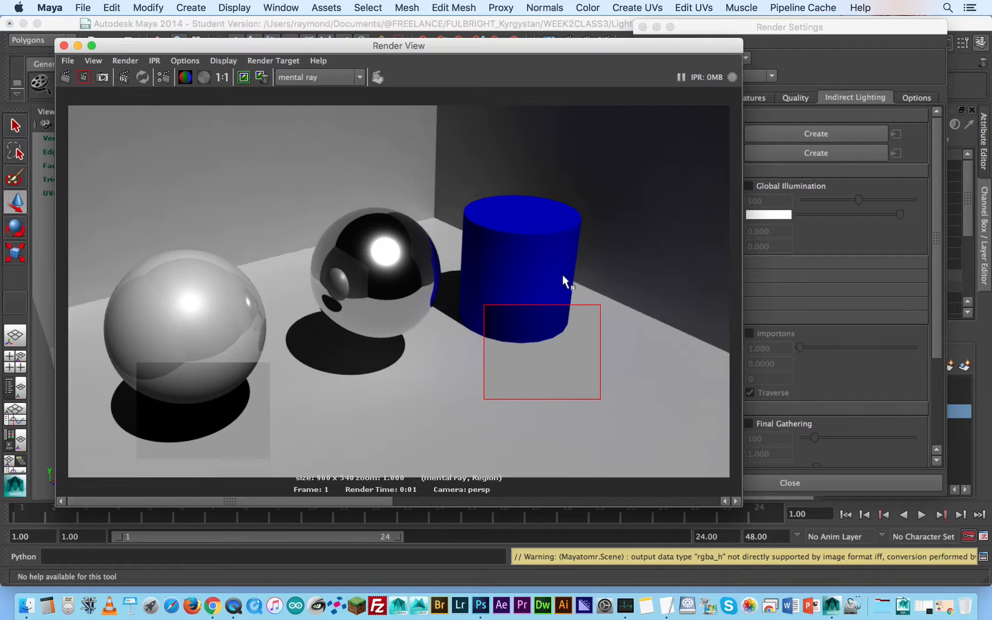
pyautogui.moveTo(362, 498); pyautogui.dragTo(515, 487)
pyautogui.click(625, 340)
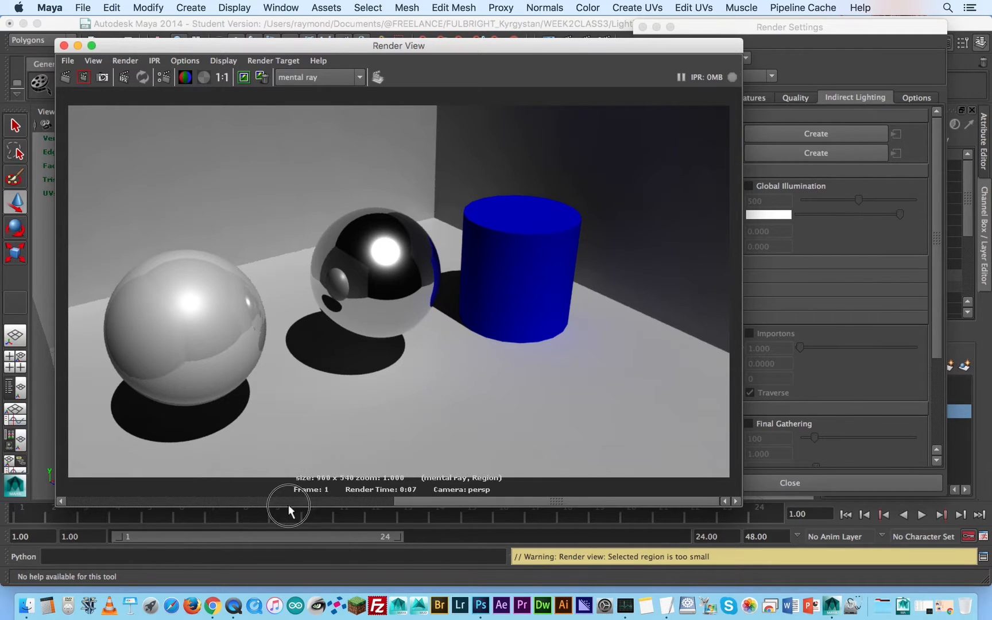
pyautogui.moveTo(288, 503); pyautogui.dragTo(201, 500)
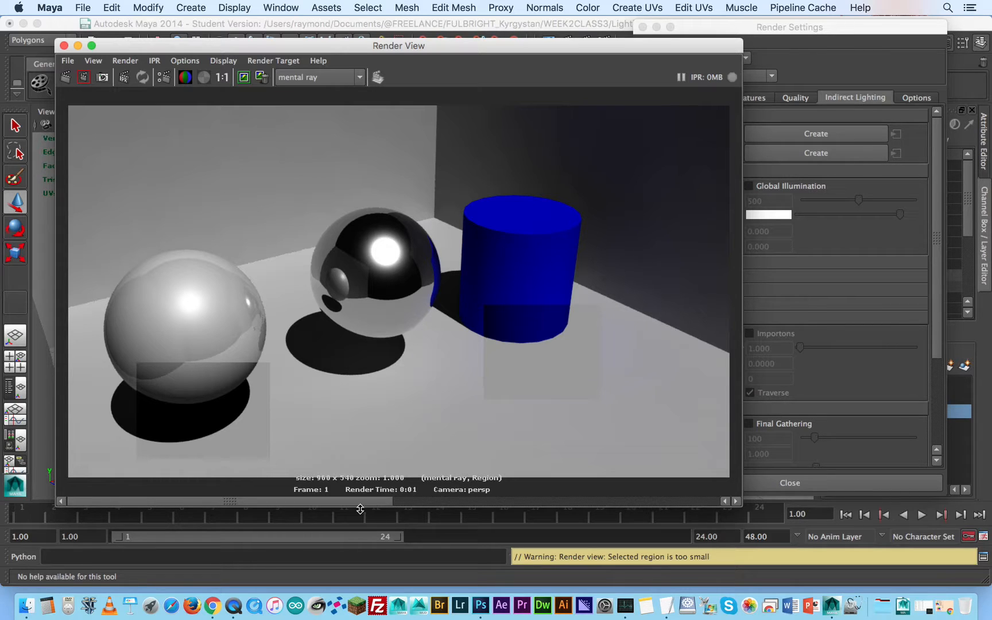
pyautogui.moveTo(485, 493); pyautogui.dragTo(537, 494)
# - Turn Final Gathering on, render the full frame and compare the new render with the kept image
pyautogui.click(852, 435)
pyautogui.click(758, 421)
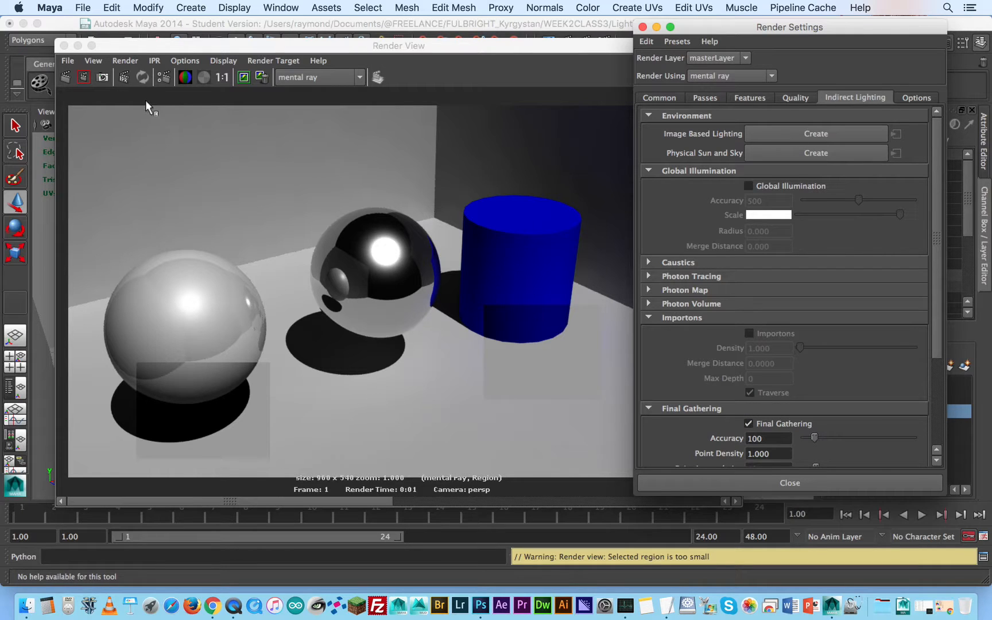
pyautogui.click(62, 78)
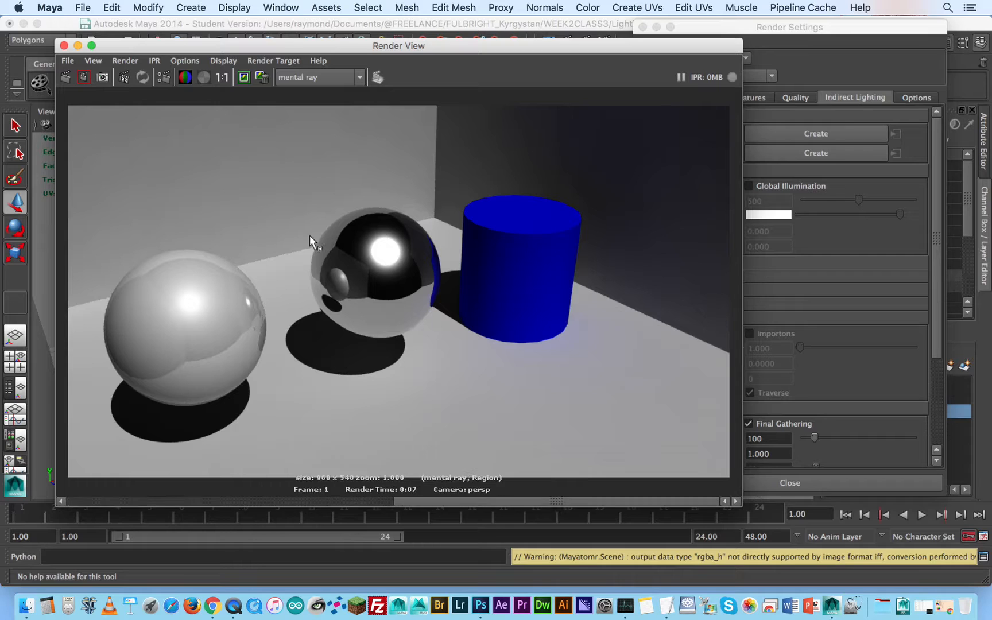
pyautogui.click(297, 500)
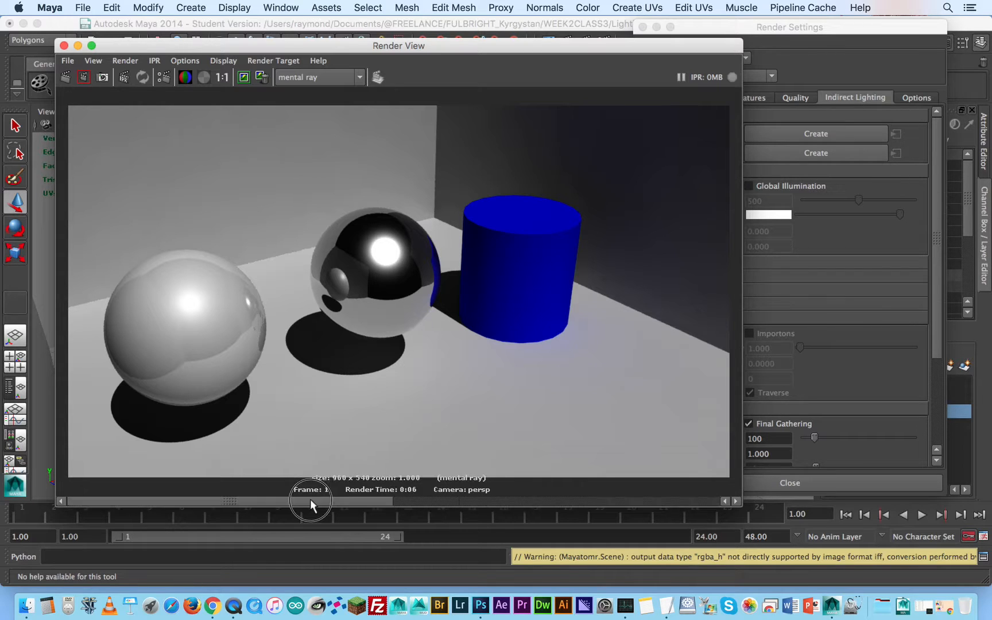
# - Turn Final Gathering off, re-render the full frame and flip through the stored images to compare
pyautogui.click(939, 339)
pyautogui.click(759, 423)
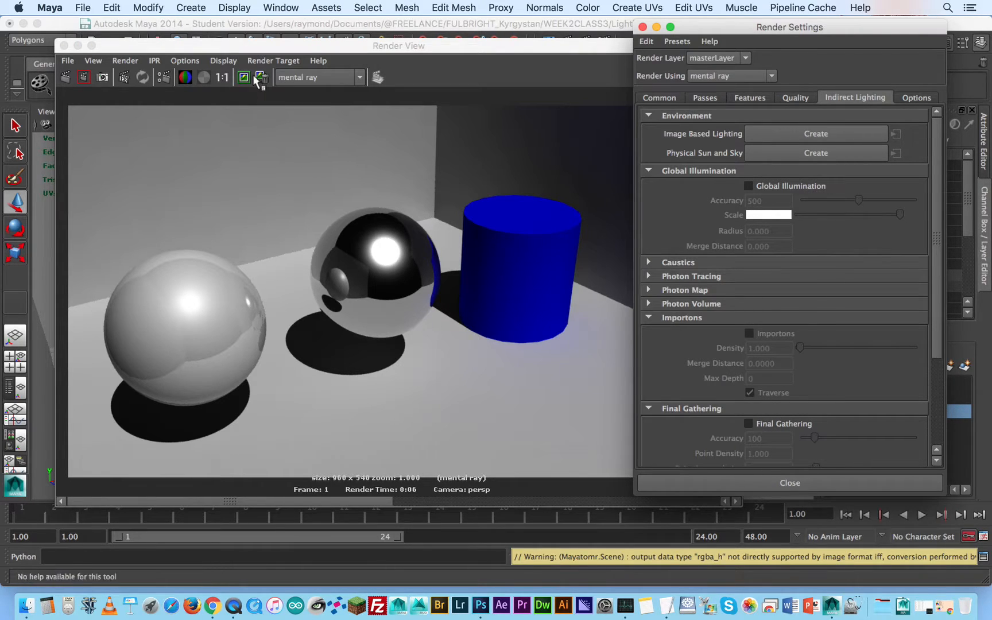
pyautogui.click(65, 78)
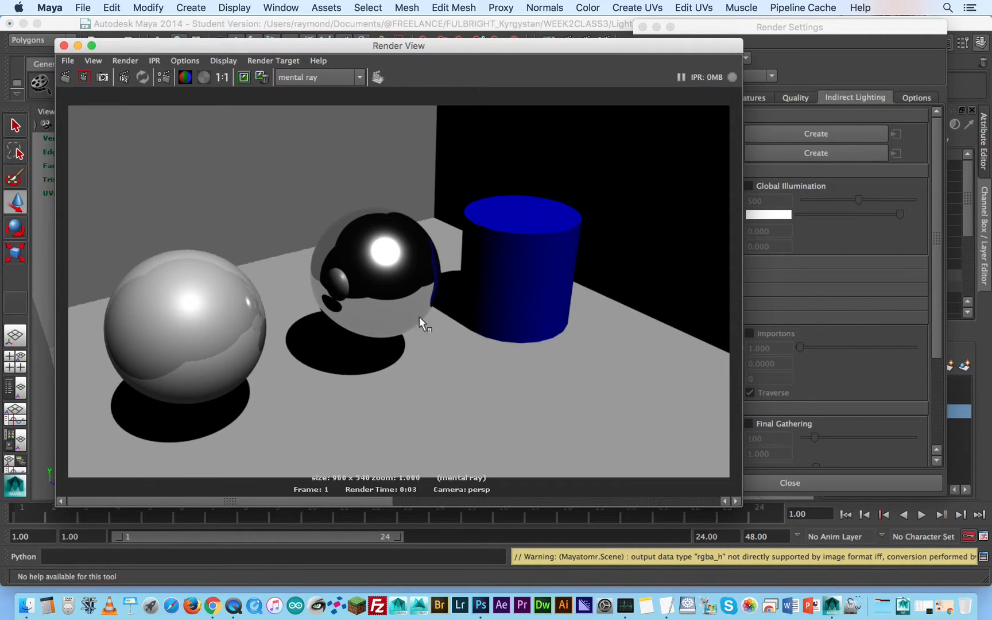
pyautogui.moveTo(377, 501); pyautogui.dragTo(259, 469)
# - Narrow the Render View window and move the Render Settings window clear of the layer list
pyautogui.moveTo(507, 45); pyautogui.dragTo(490, 39)
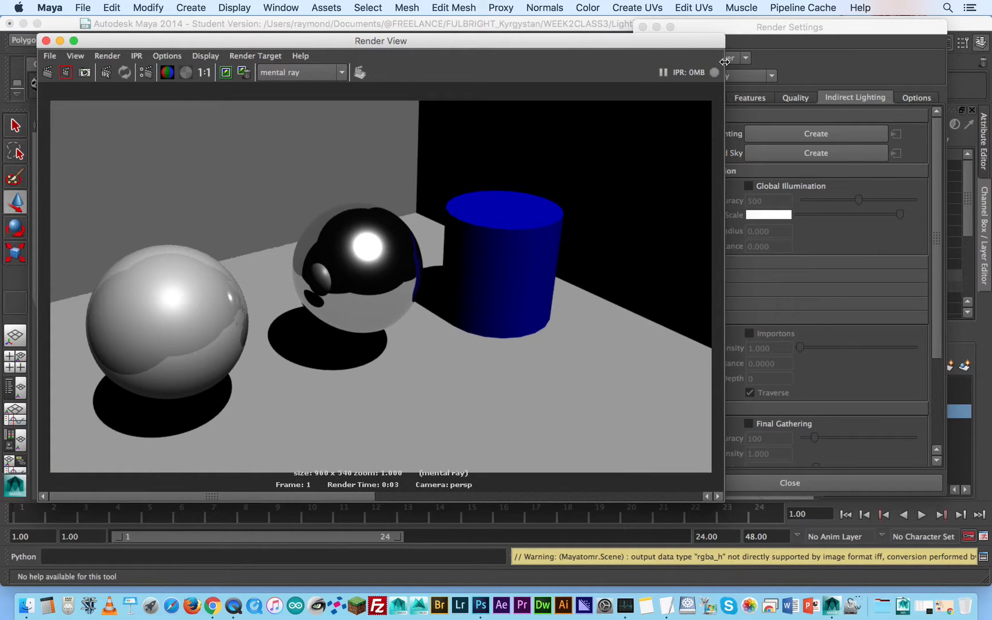
pyautogui.moveTo(722, 53); pyautogui.dragTo(599, 55)
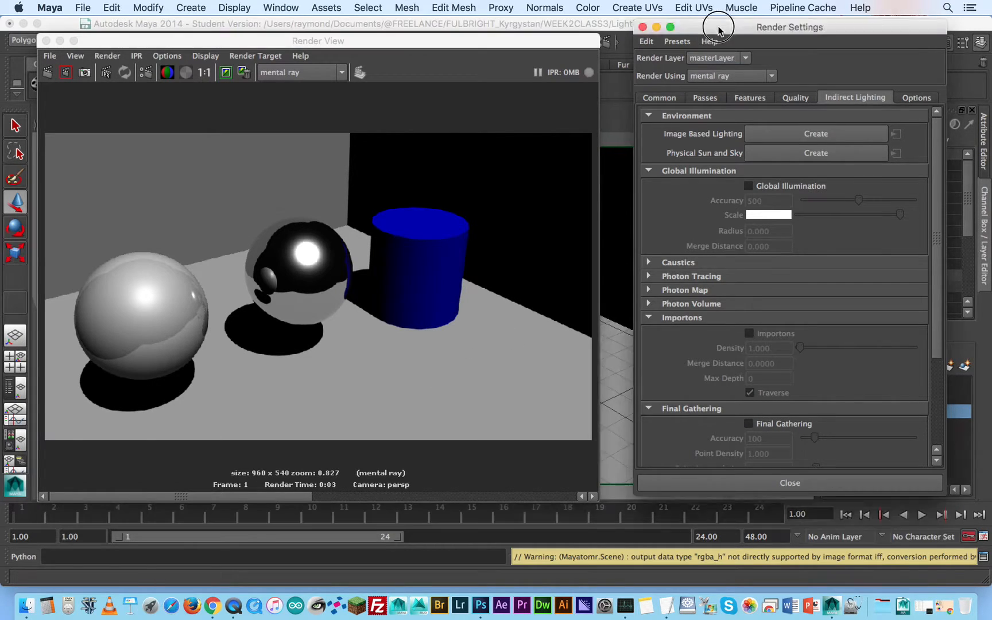
pyautogui.moveTo(715, 28); pyautogui.dragTo(545, 387)
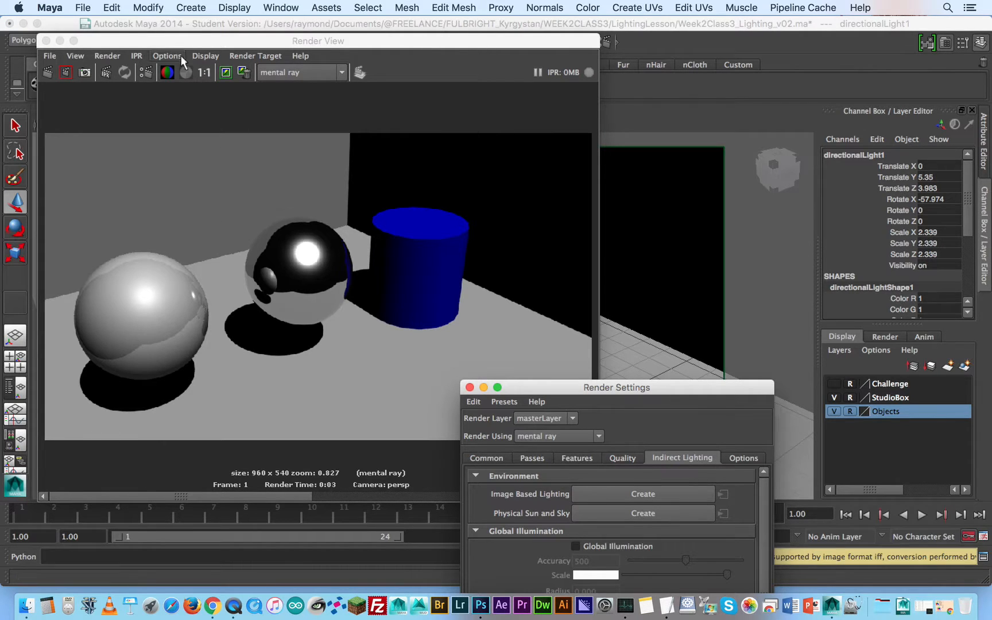
# - Keep the full-frame render without Final Gathering in the render view, then minimize that window
pyautogui.click(226, 73)
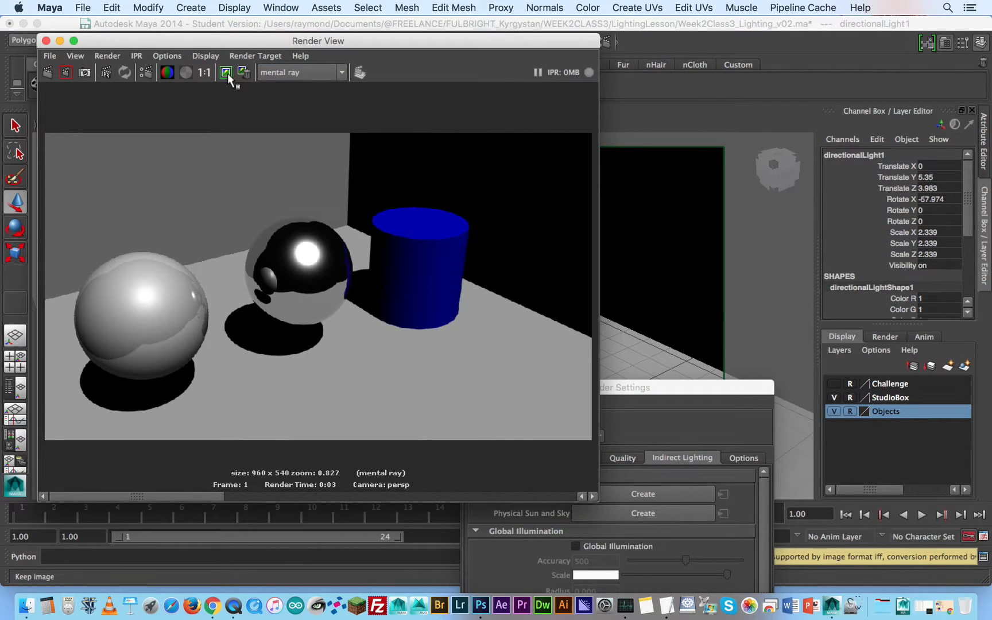
pyautogui.moveTo(217, 498); pyautogui.dragTo(194, 492)
pyautogui.click(60, 41)
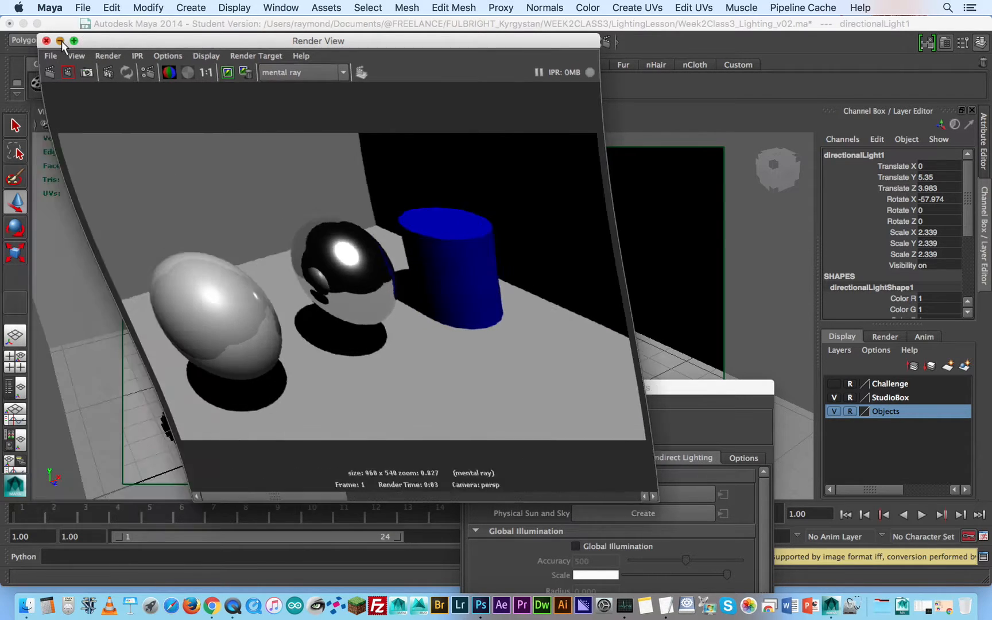
# - Take the Objects display layer out of reference mode and select the blue cylinder in the viewport
pyautogui.click(565, 269)
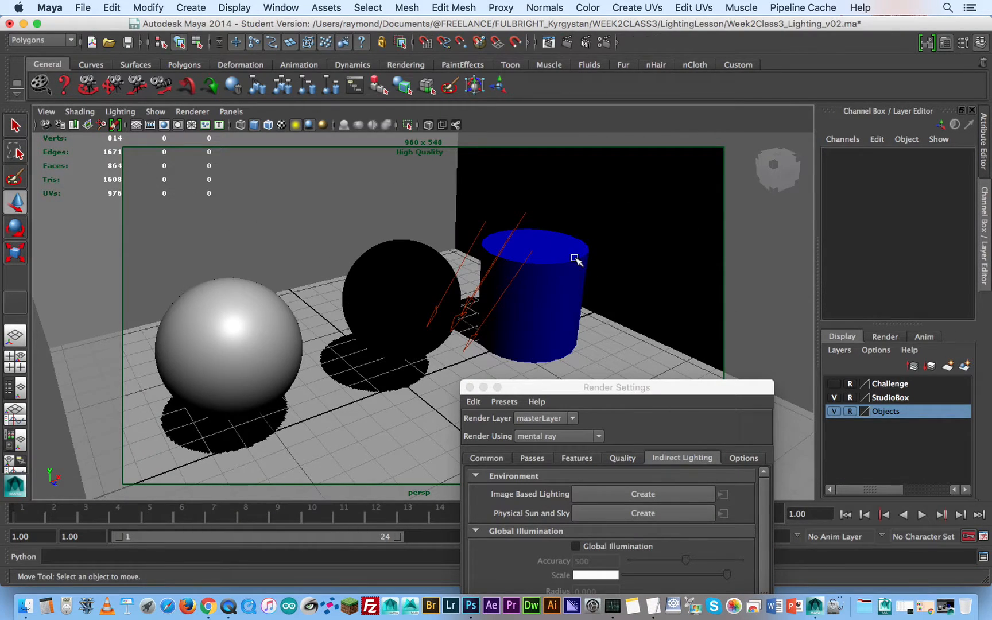
pyautogui.click(850, 412)
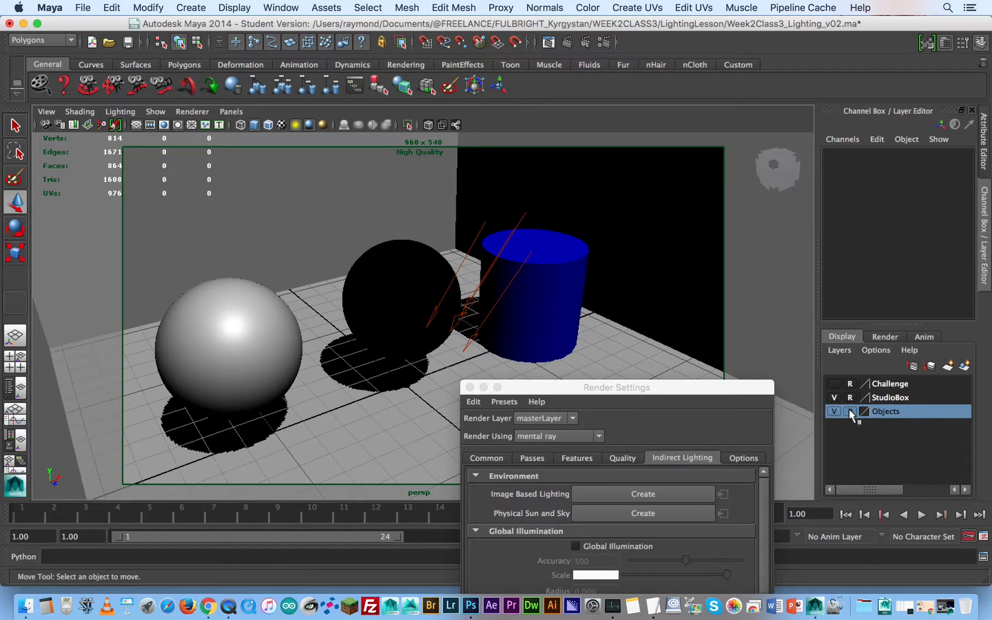
pyautogui.click(558, 288)
# - Open the blue cylinder's material attributes and raise the lambert4 Ambient Color to full white
pyautogui.rightClick(575, 269)
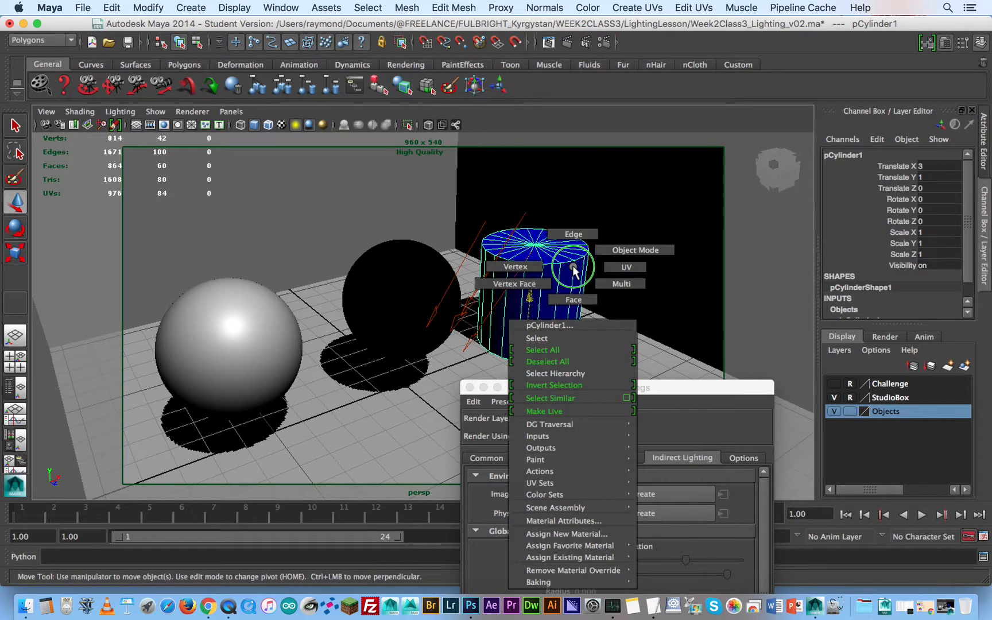
pyautogui.moveTo(574, 269); pyautogui.dragTo(606, 521, button='right')
pyautogui.moveTo(701, 389); pyautogui.dragTo(547, 391)
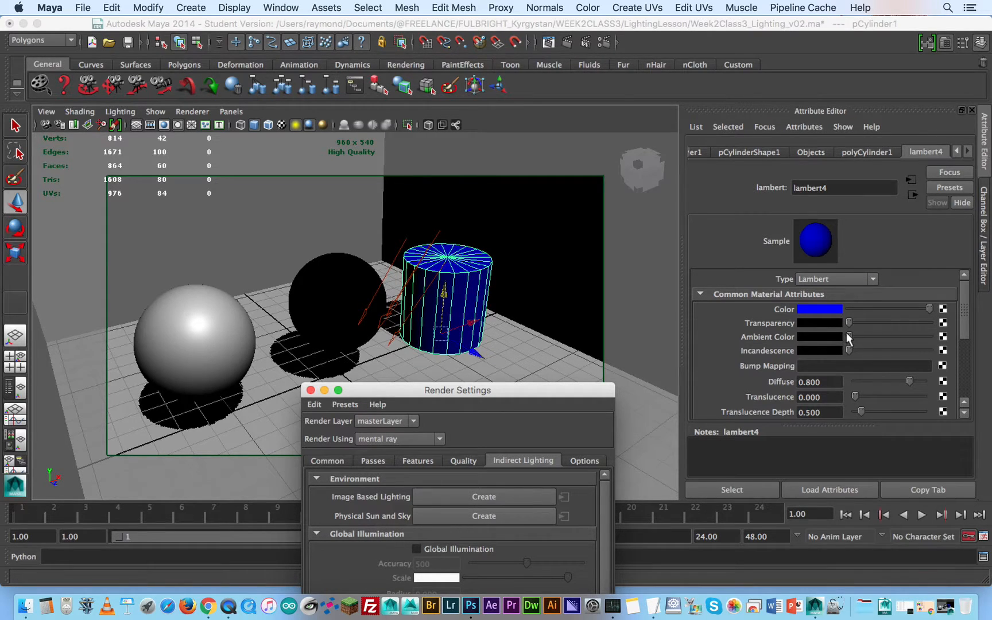
pyautogui.moveTo(849, 336); pyautogui.dragTo(948, 335)
# - Move the Render Settings window aside, reopen the render view and render a region around the blue cylinder
pyautogui.moveTo(509, 389); pyautogui.dragTo(786, 229)
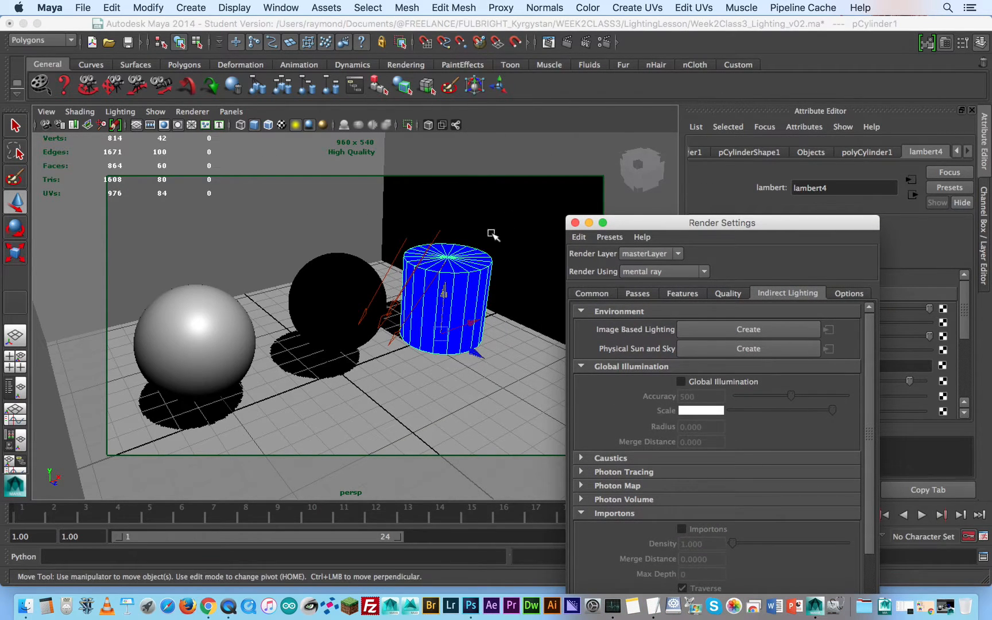
pyautogui.moveTo(635, 226); pyautogui.dragTo(629, 167)
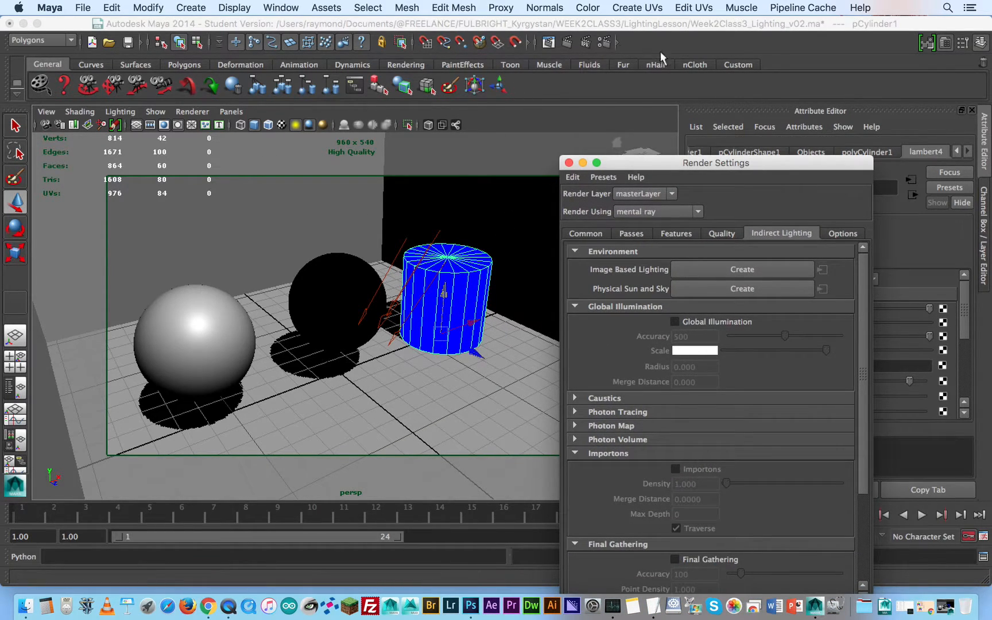
pyautogui.click(548, 43)
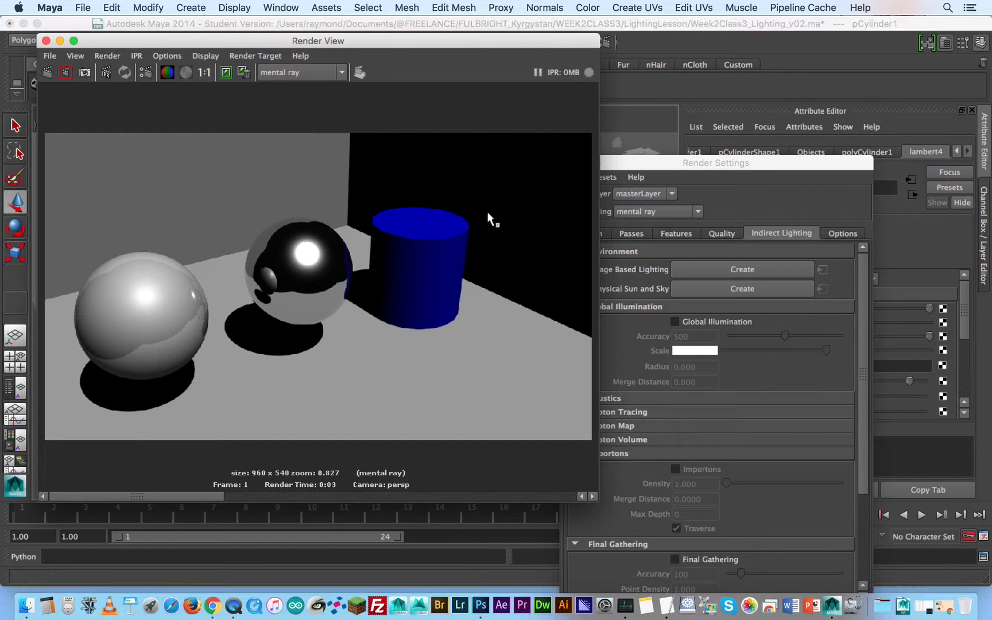
pyautogui.moveTo(515, 175); pyautogui.dragTo(323, 360)
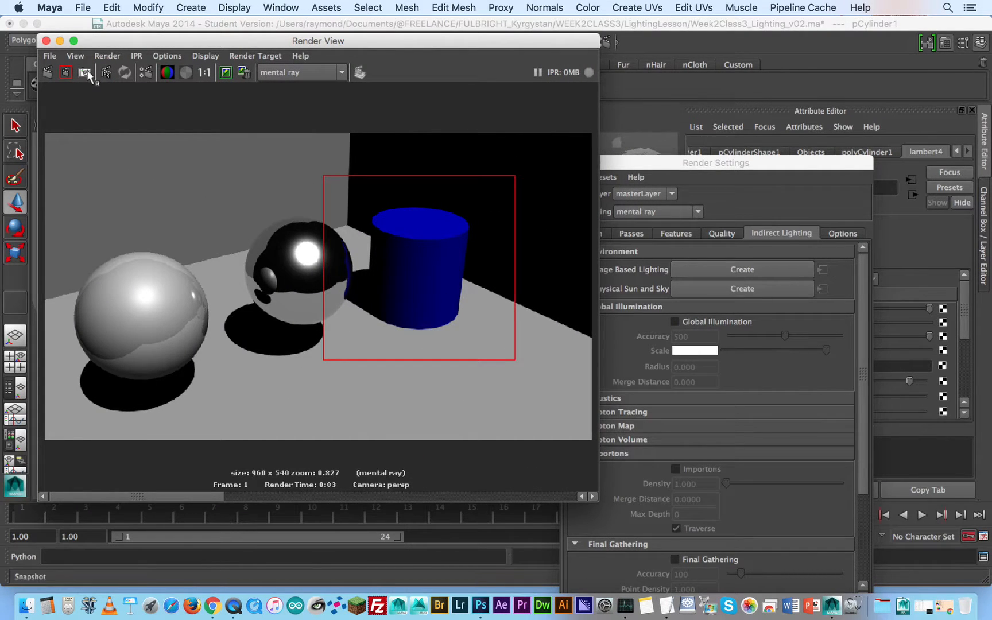
pyautogui.click(66, 73)
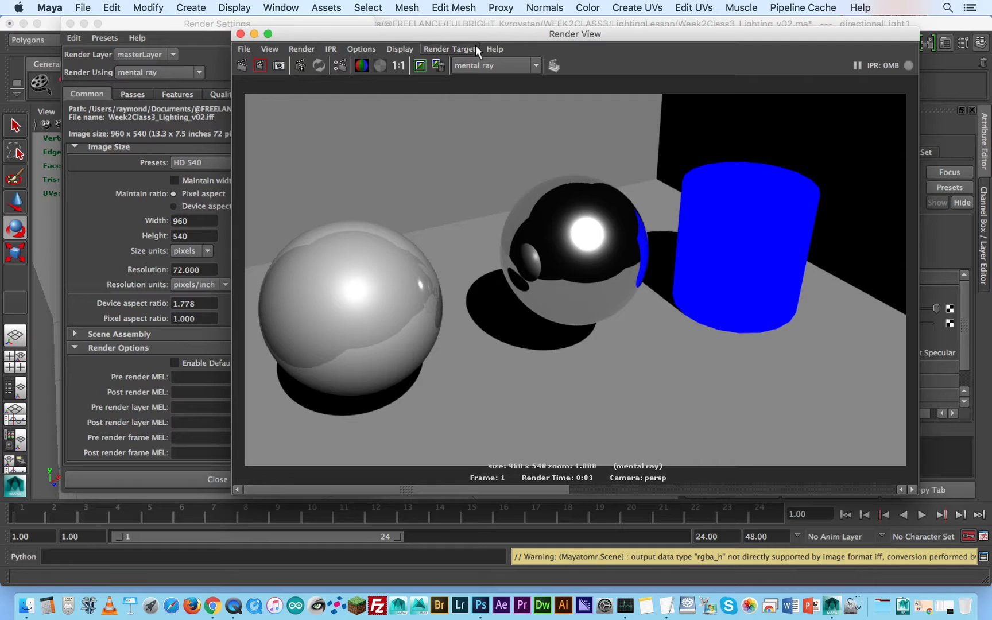
# - Rearrange the Render View and Render Settings windows so the blue cylinder in the viewport is uncovered
pyautogui.doubleClick(486, 39)
pyautogui.moveTo(463, 46); pyautogui.dragTo(432, 58)
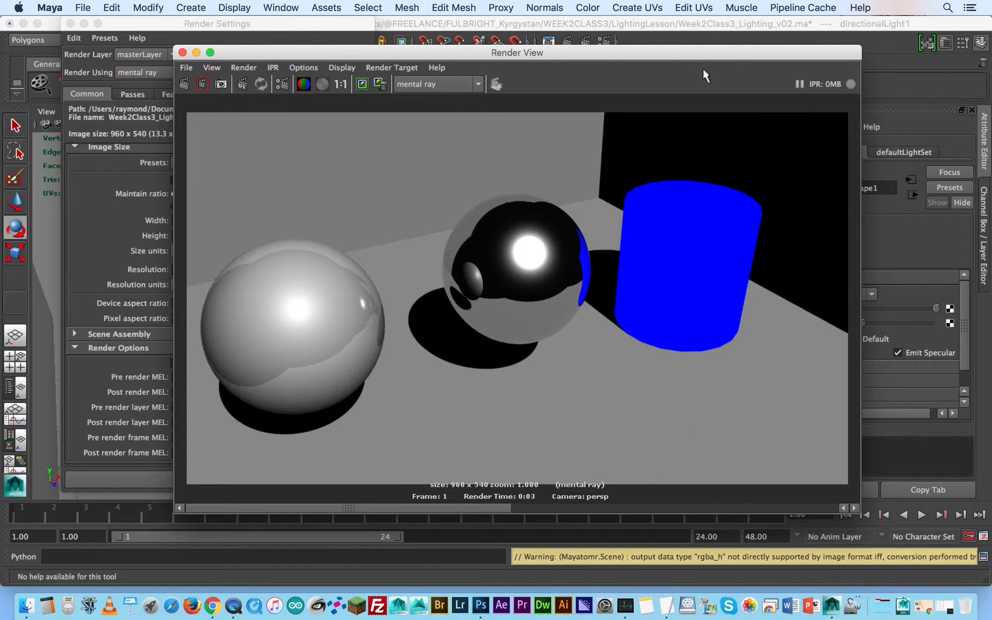
pyautogui.moveTo(713, 49); pyautogui.dragTo(528, 390)
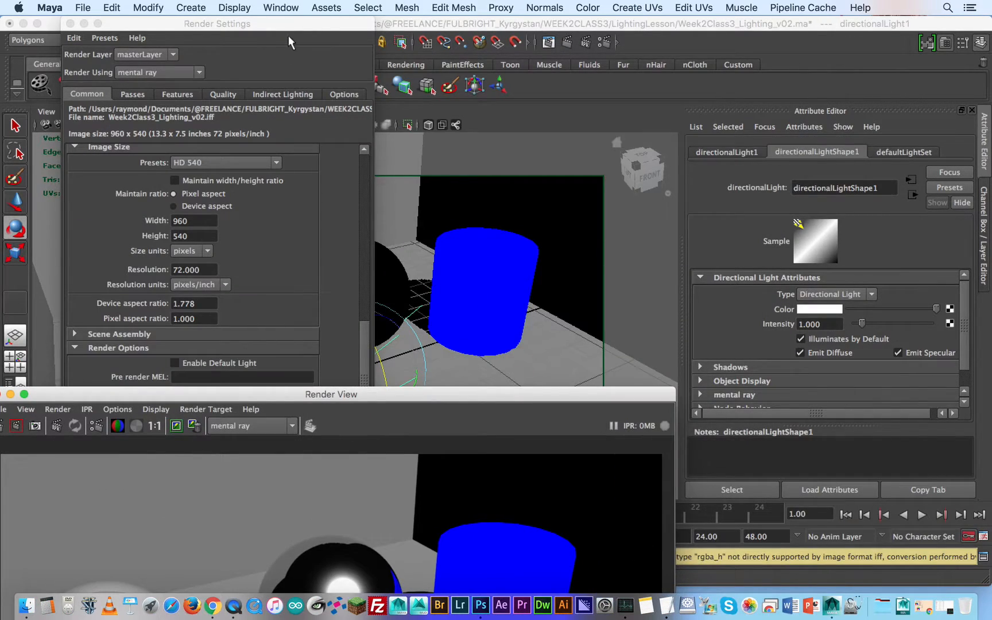
pyautogui.moveTo(271, 27); pyautogui.dragTo(247, 47)
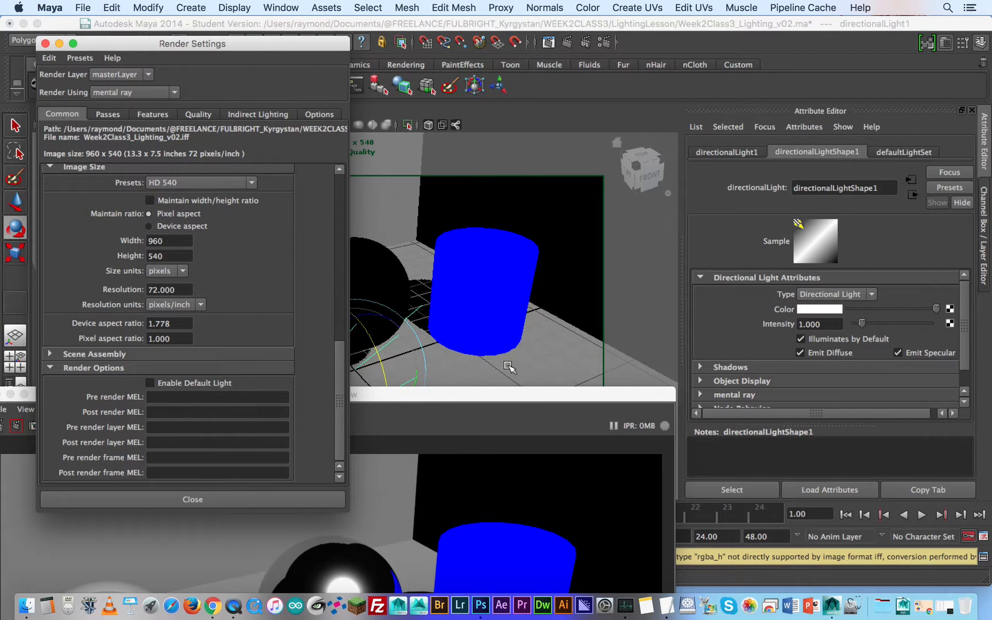
pyautogui.moveTo(520, 395); pyautogui.dragTo(605, 104)
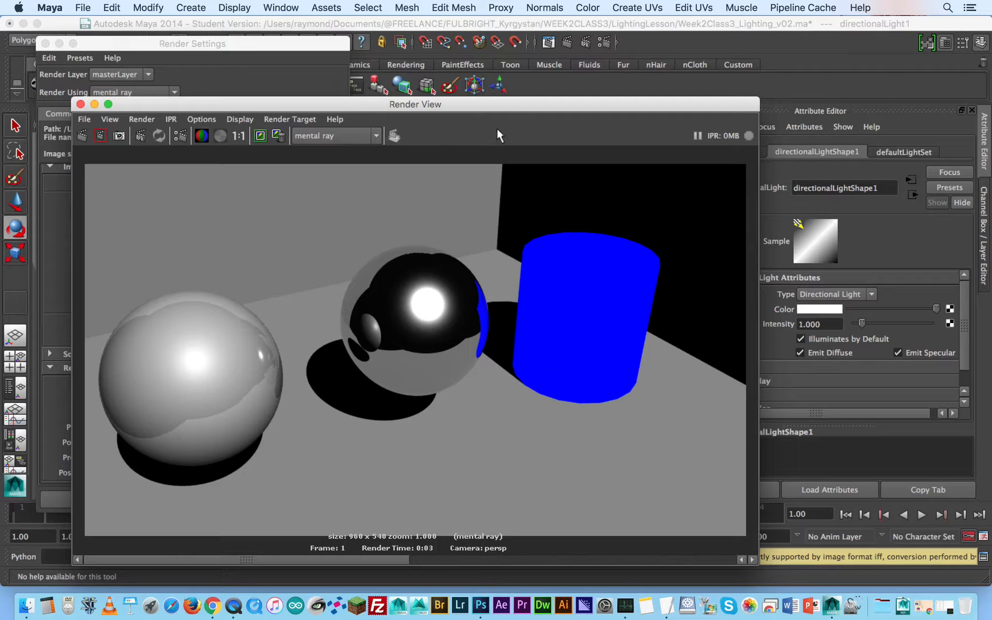
pyautogui.moveTo(488, 103); pyautogui.dragTo(470, 150)
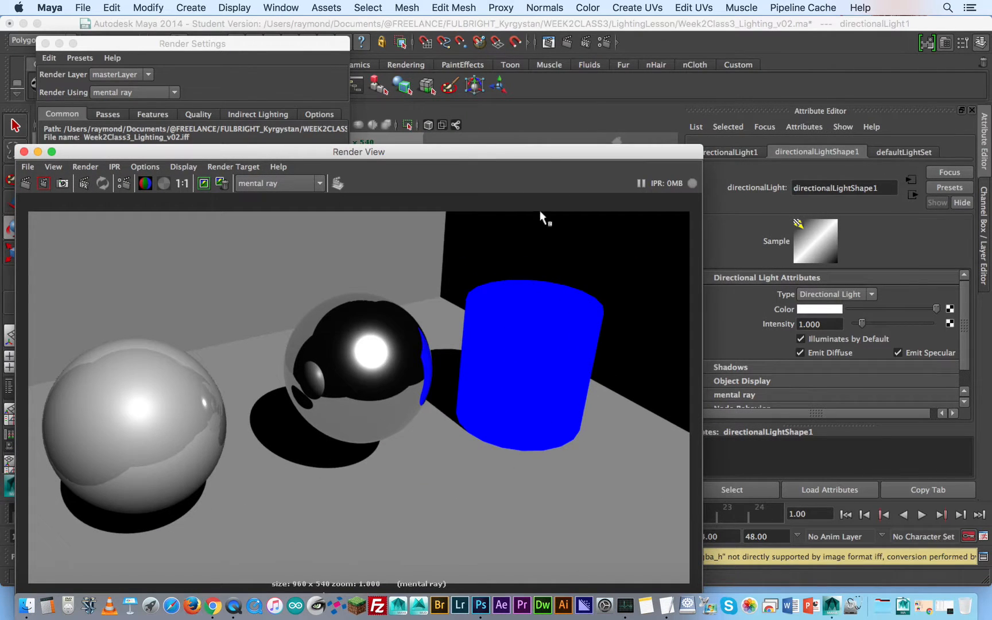
pyautogui.moveTo(555, 154); pyautogui.dragTo(520, 363)
# - Select the blue cylinder, lower its lambert4 Ambient Color to black and raise it back to white
pyautogui.click(494, 281)
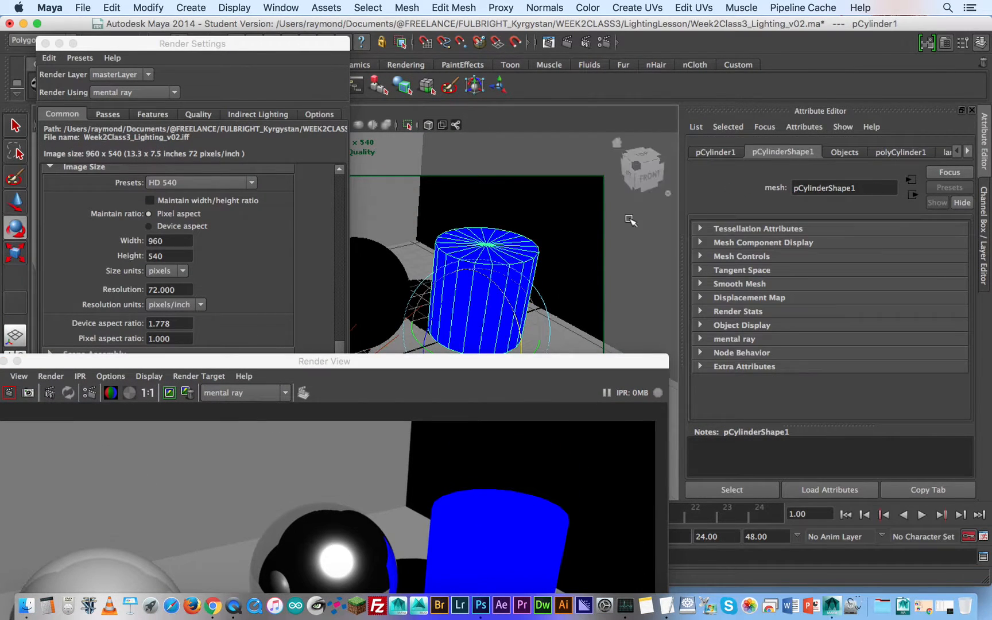
pyautogui.click(967, 151)
pyautogui.click(926, 152)
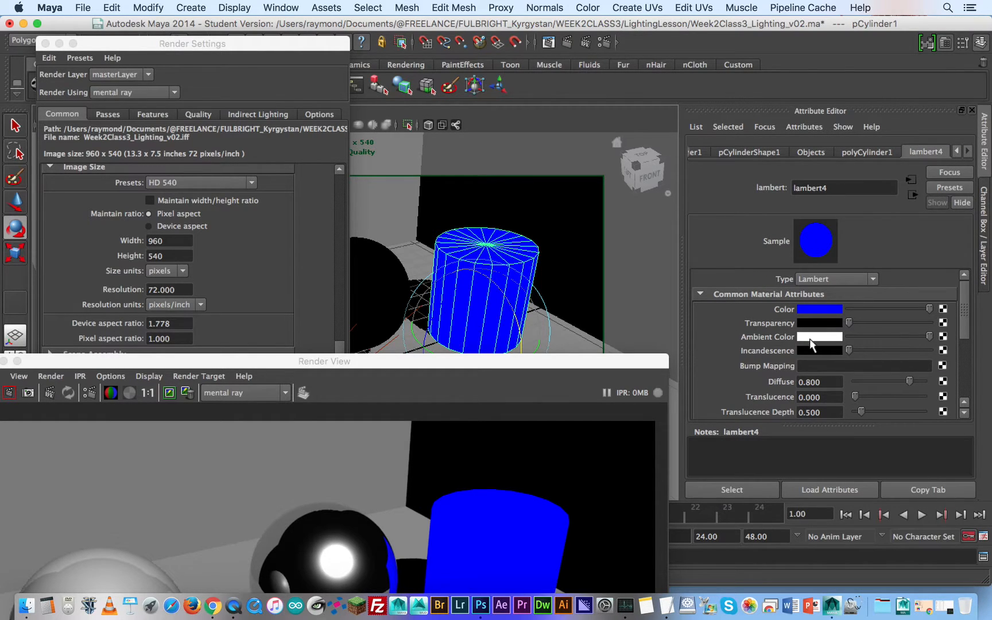
pyautogui.click(858, 336)
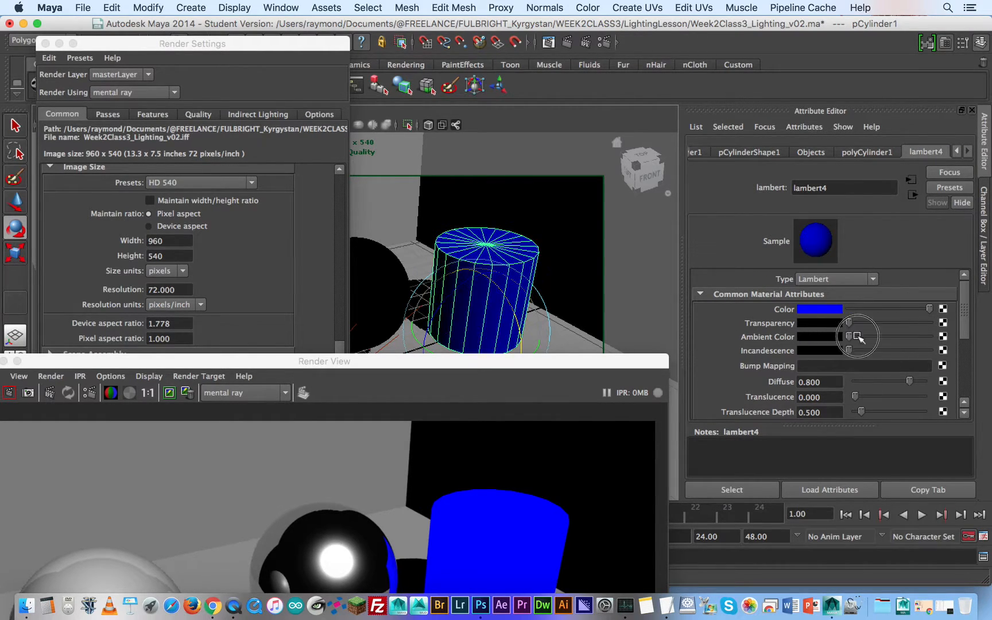
pyautogui.moveTo(859, 336); pyautogui.dragTo(970, 331)
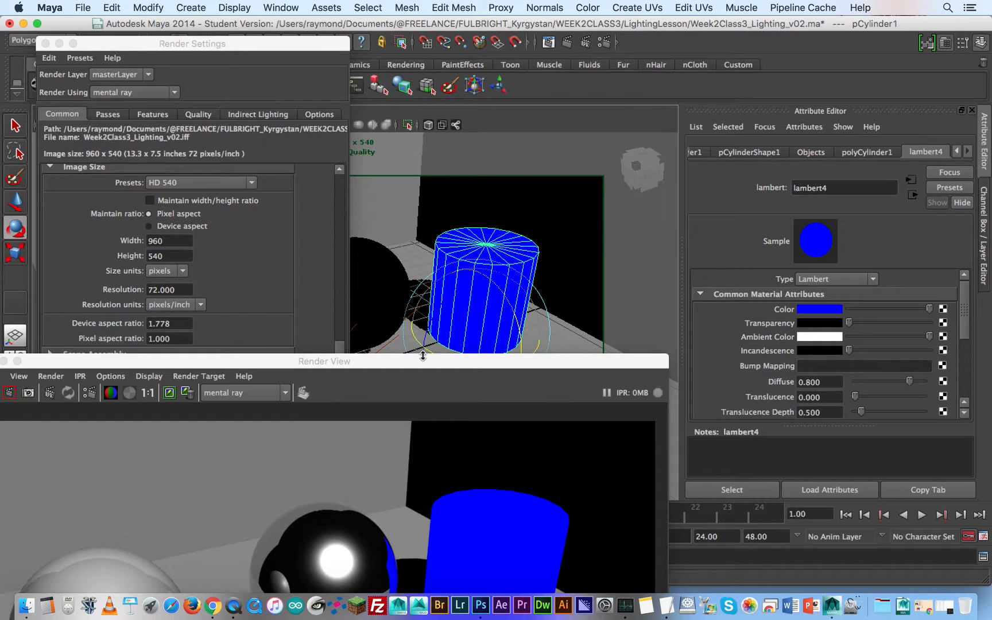
# - Turn Final Gathering on and render a region around the blue cylinder and the corner wall behind it
pyautogui.moveTo(423, 356); pyautogui.dragTo(587, 96)
pyautogui.click(178, 83)
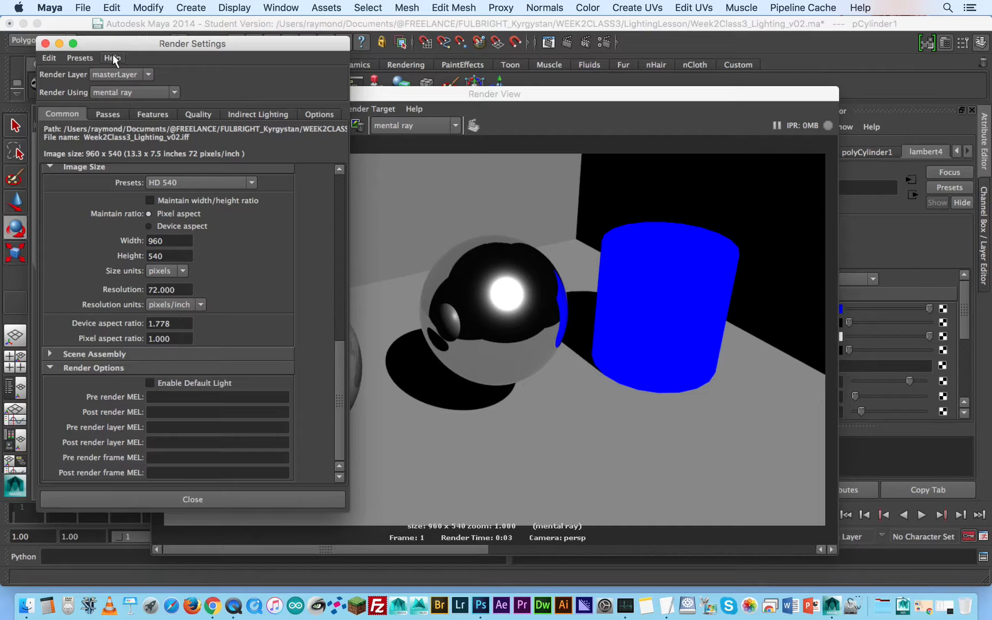
pyautogui.click(258, 109)
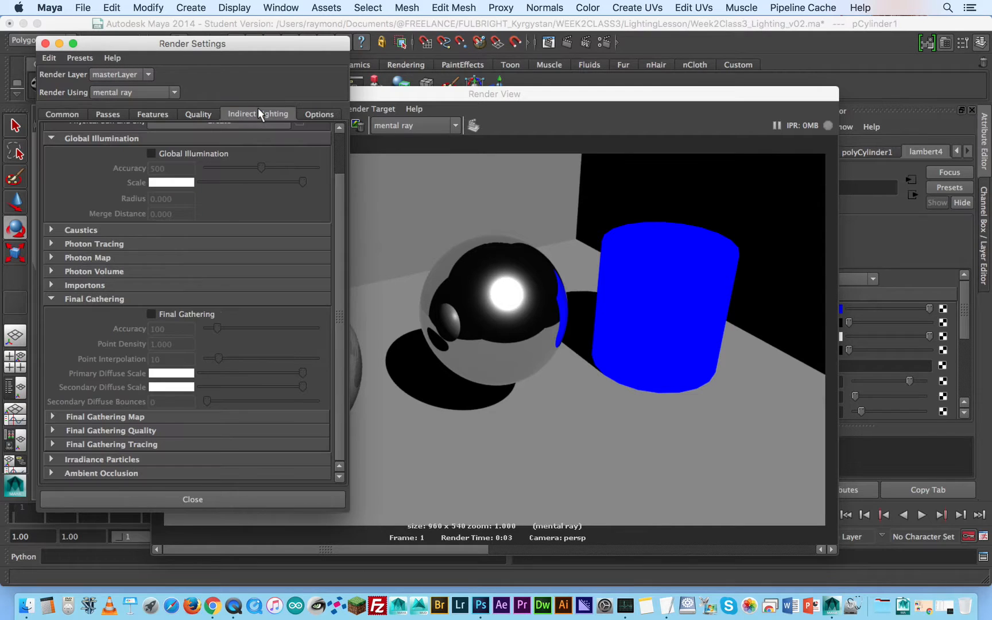
pyautogui.click(180, 313)
pyautogui.click(659, 120)
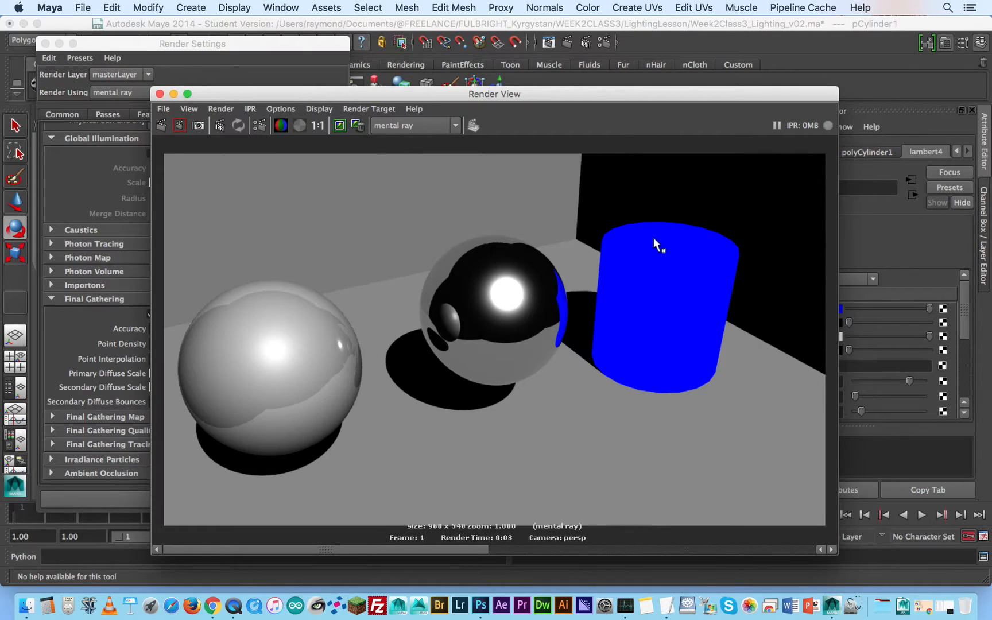
pyautogui.moveTo(527, 185); pyautogui.dragTo(796, 455)
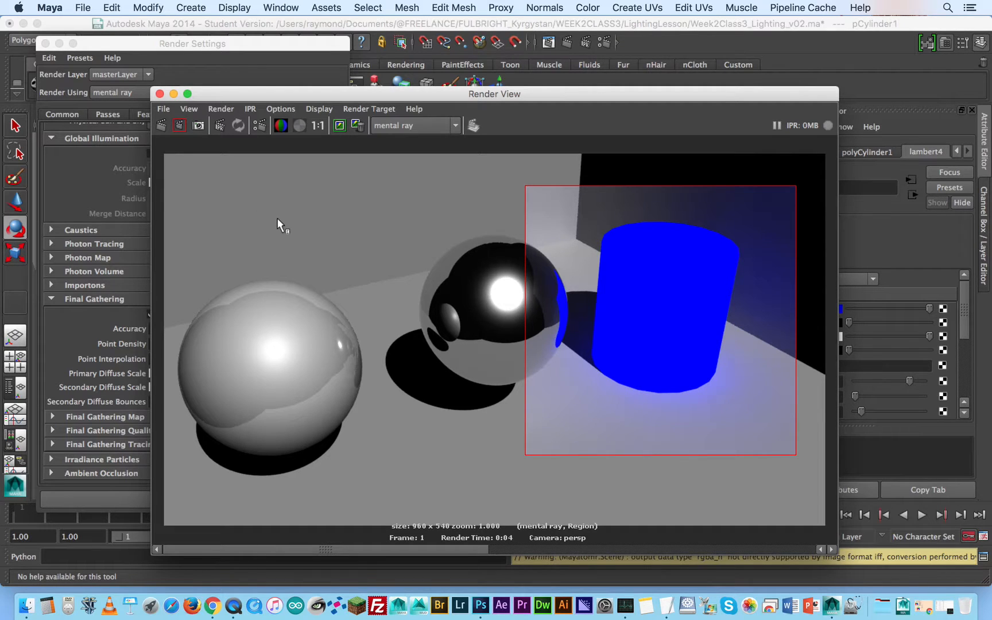
# - Move the Render View off the material attributes, then set lambert4's Ambient Color to black and its Incandescence to white
pyautogui.click(447, 298)
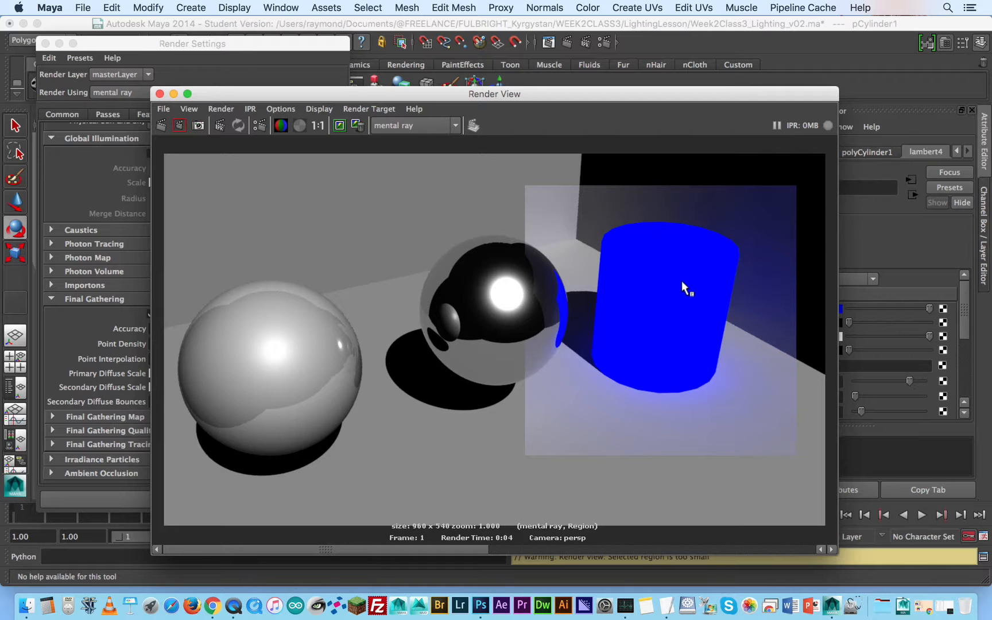
pyautogui.moveTo(740, 95); pyautogui.dragTo(660, 68)
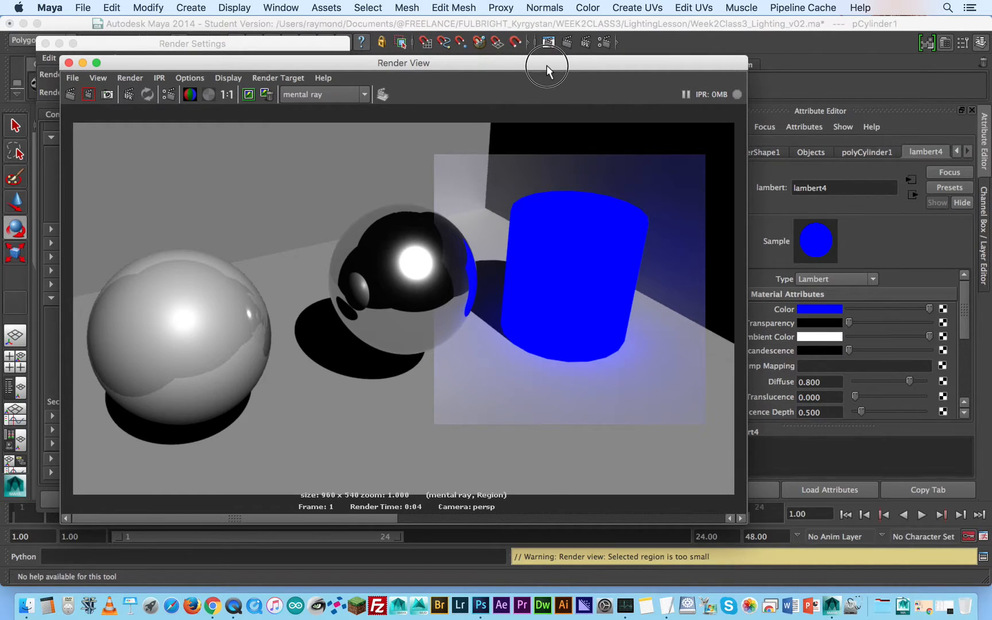
pyautogui.moveTo(547, 65)
pyautogui.mouseDown()
pyautogui.moveTo(547, 426)
pyautogui.moveTo(578, 441)
pyautogui.moveTo(581, 351)
pyautogui.moveTo(530, 77)
pyautogui.mouseUp()
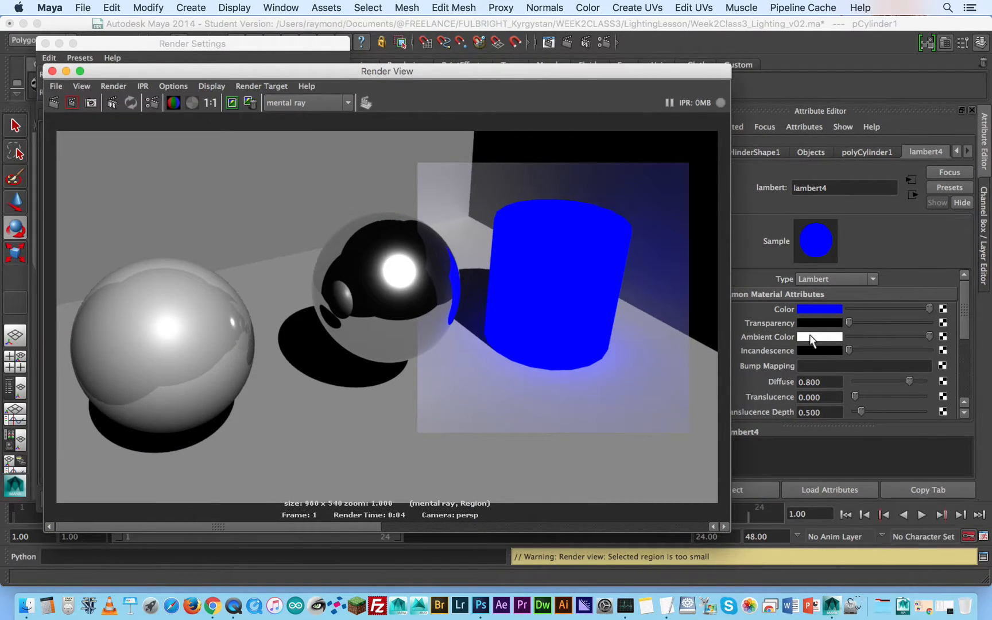
pyautogui.moveTo(883, 337); pyautogui.dragTo(947, 337)
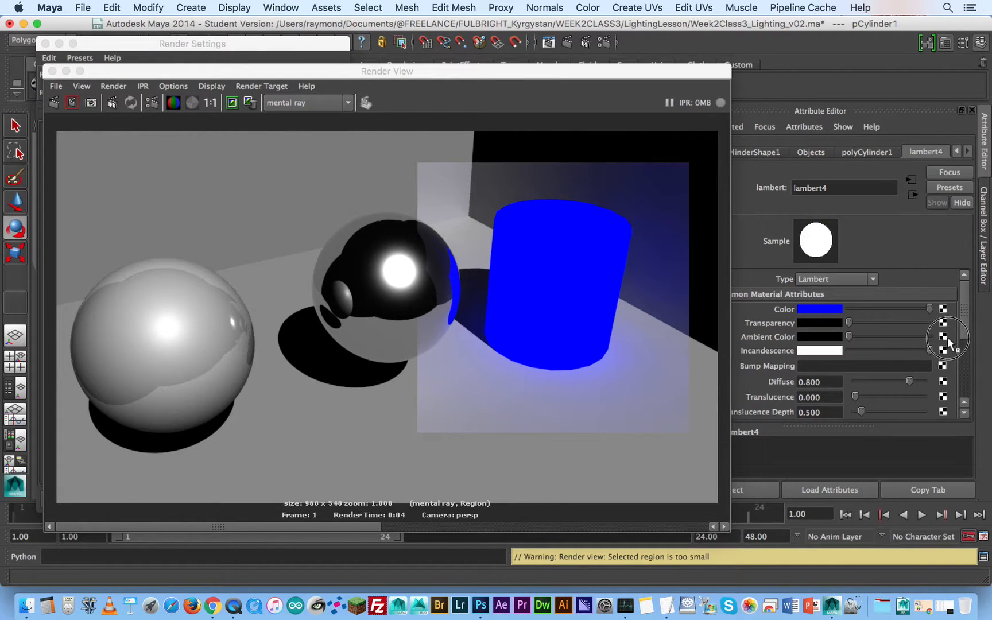
pyautogui.click(859, 350)
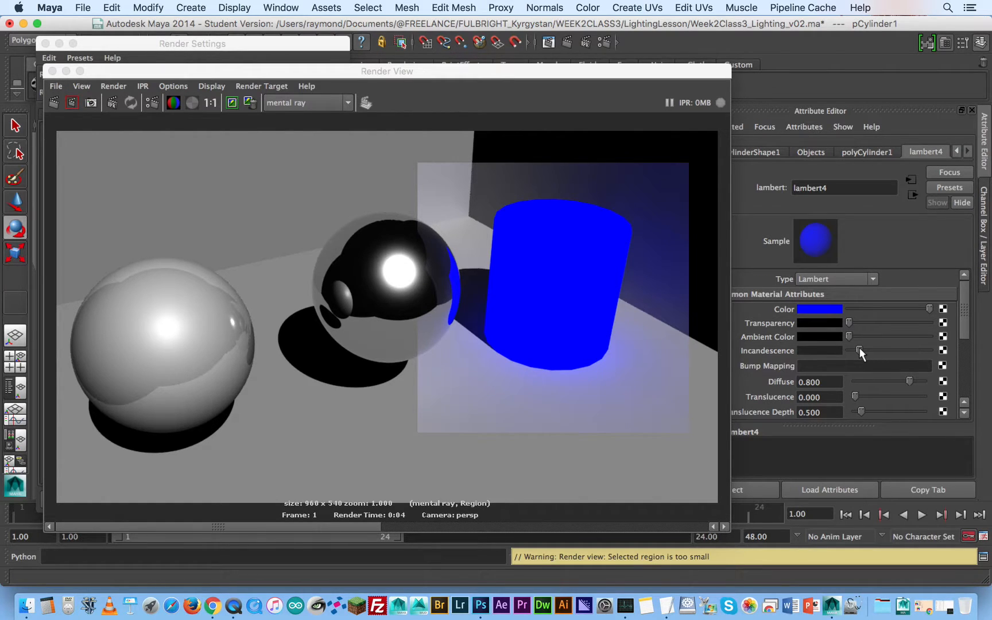
pyautogui.moveTo(859, 351); pyautogui.dragTo(931, 349)
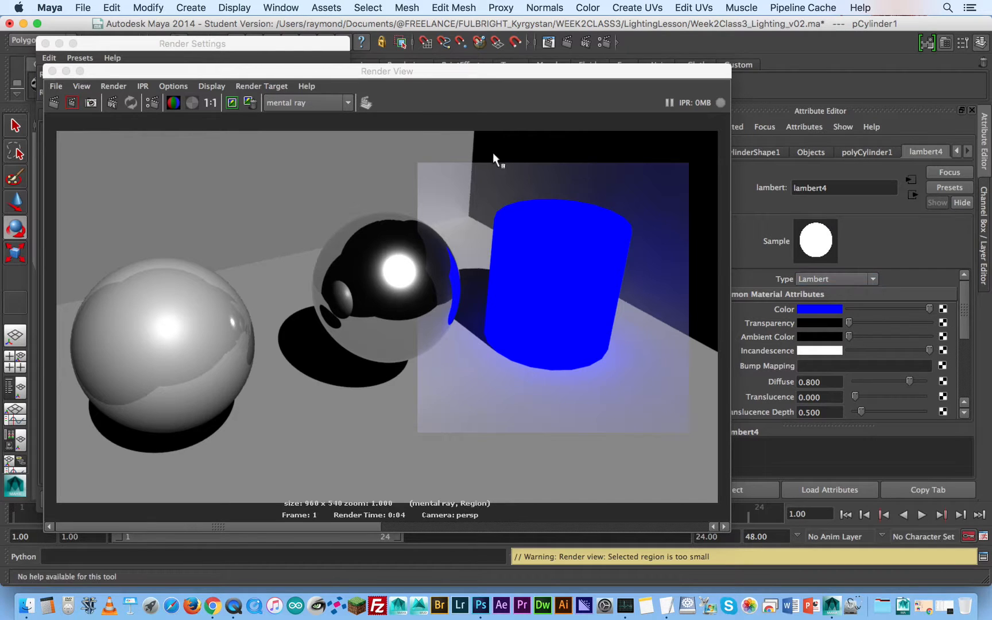
# - Turn Final Gathering off and render the full frame with the incandescent cylinder
pyautogui.moveTo(399, 75); pyautogui.dragTo(549, 61)
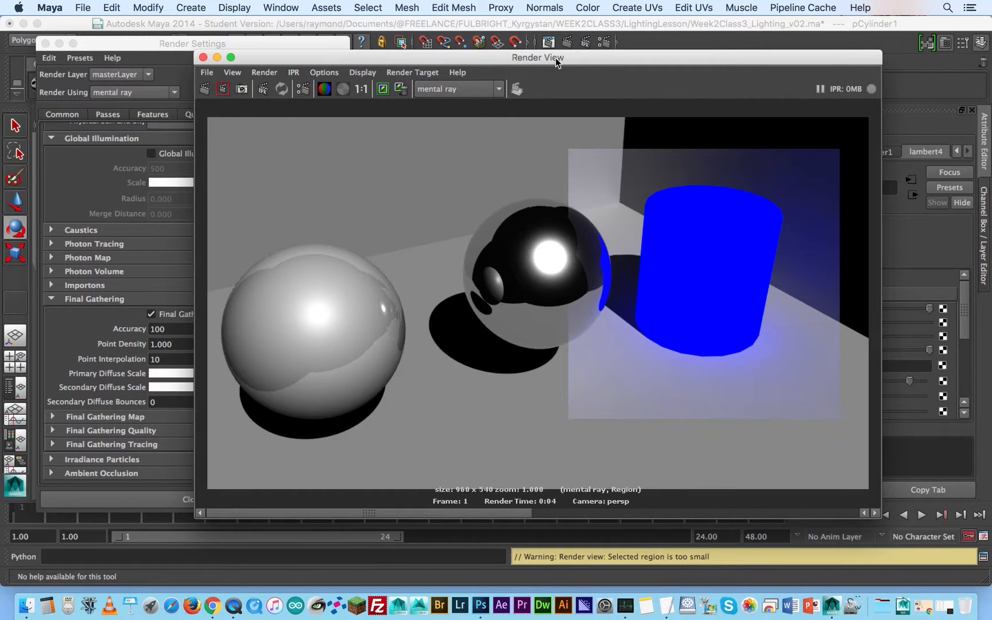
pyautogui.click(151, 314)
pyautogui.click(618, 75)
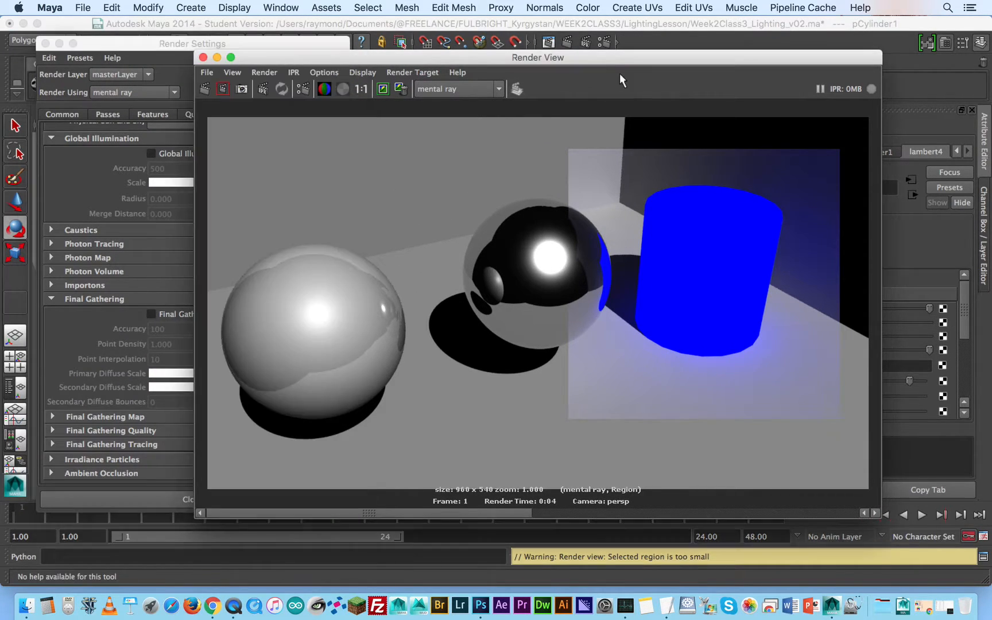
pyautogui.click(205, 89)
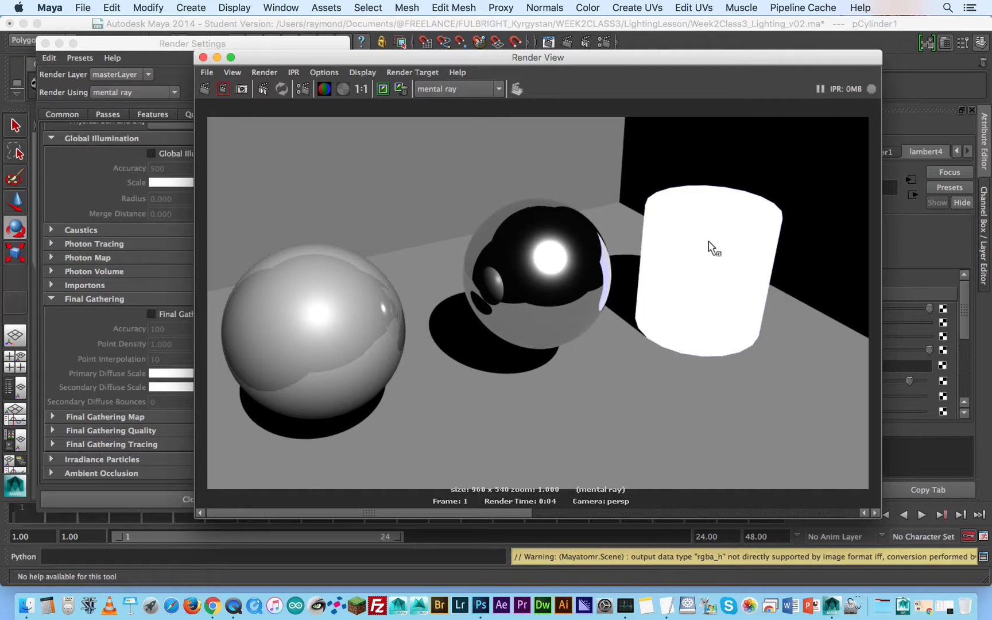
pyautogui.moveTo(737, 62); pyautogui.dragTo(594, 50)
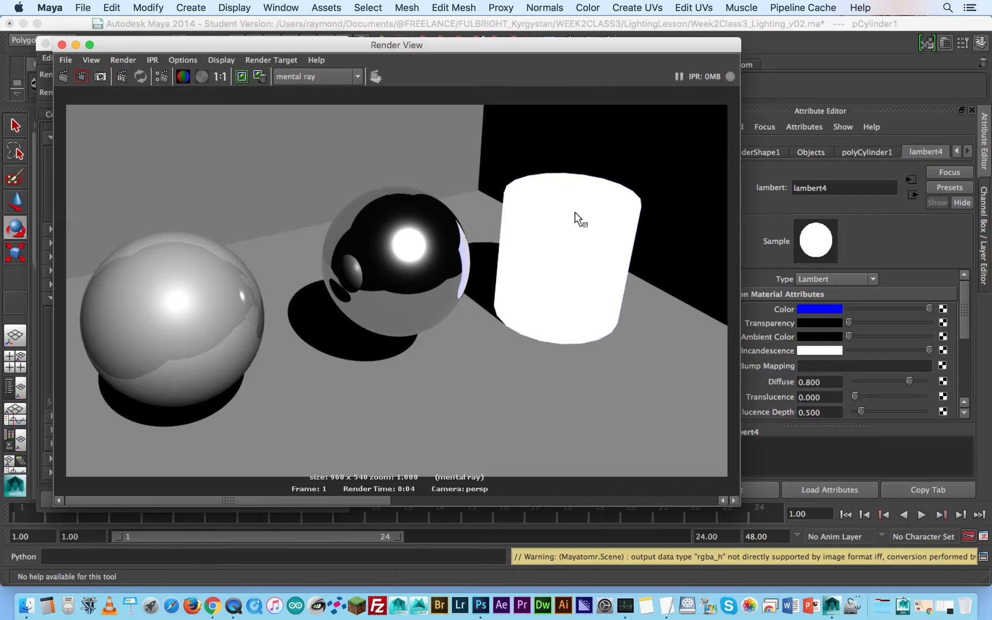
pyautogui.moveTo(549, 48); pyautogui.dragTo(642, 46)
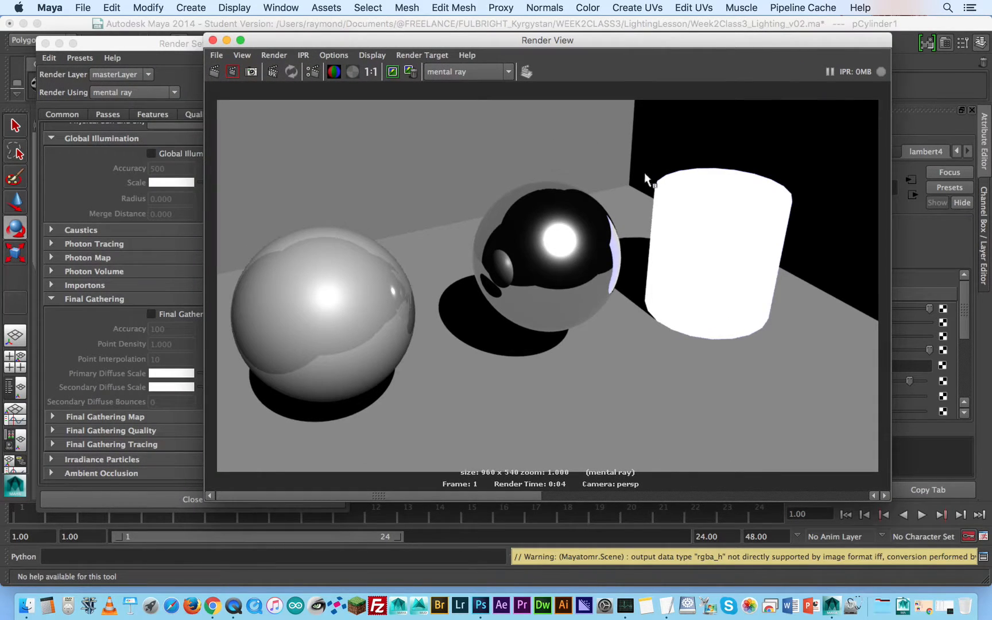
# - Turn Final Gathering back on and render a region covering the reflective sphere, the cylinder and the walls behind them
pyautogui.moveTo(449, 43); pyautogui.dragTo(474, 66)
pyautogui.click(151, 314)
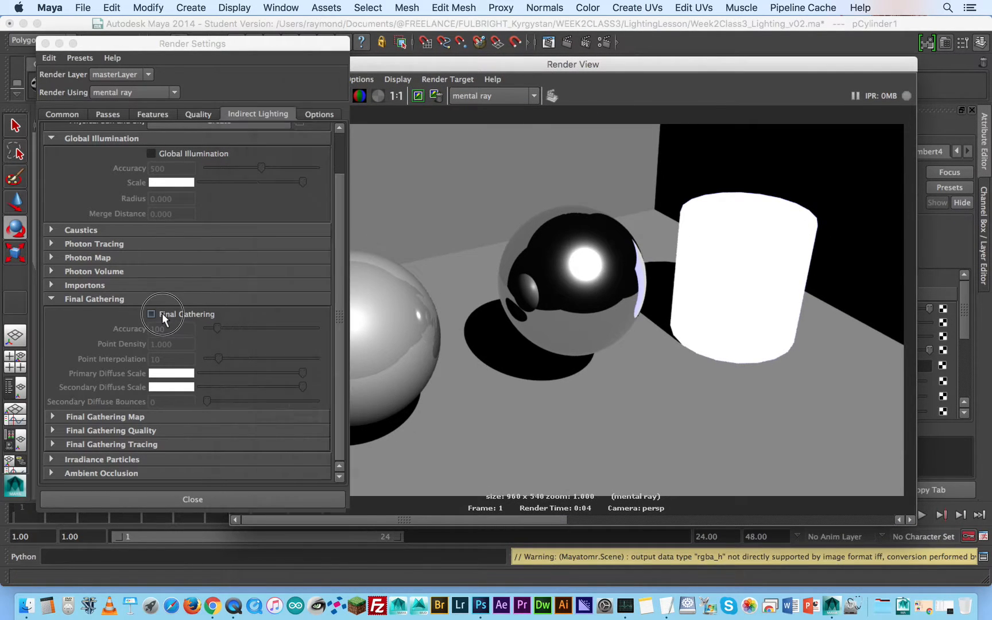
pyautogui.click(738, 64)
pyautogui.moveTo(738, 65); pyautogui.dragTo(662, 49)
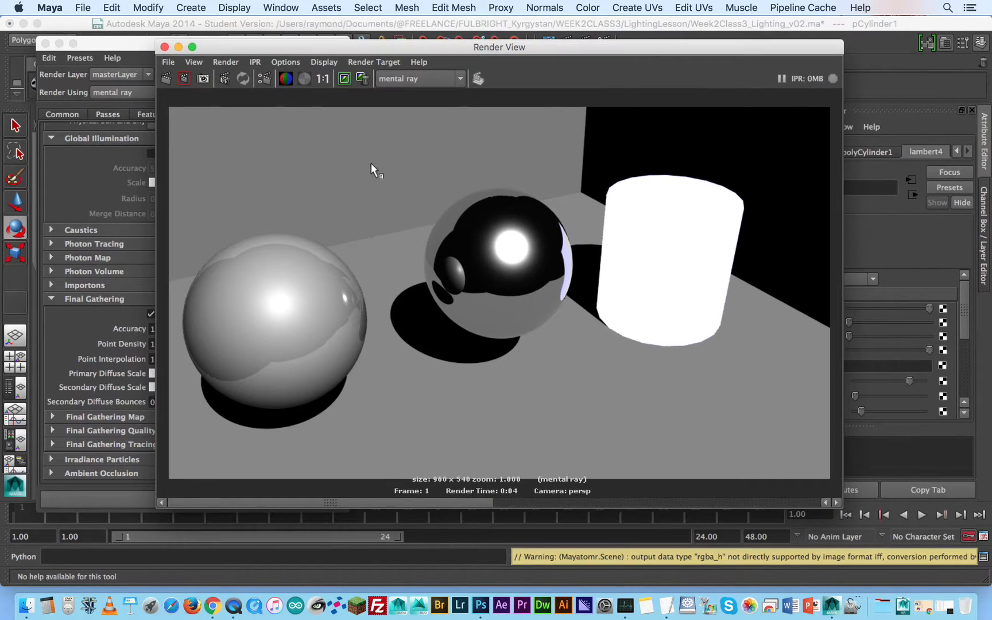
pyautogui.moveTo(424, 121)
pyautogui.mouseDown()
pyautogui.moveTo(553, 195)
pyautogui.moveTo(797, 425)
pyautogui.mouseUp()
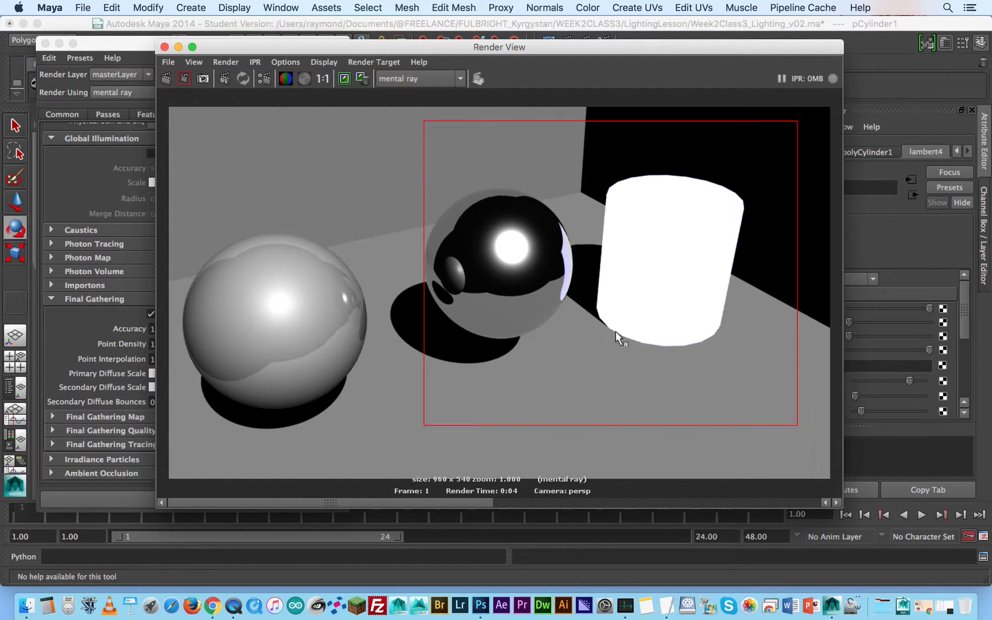
pyautogui.click(184, 79)
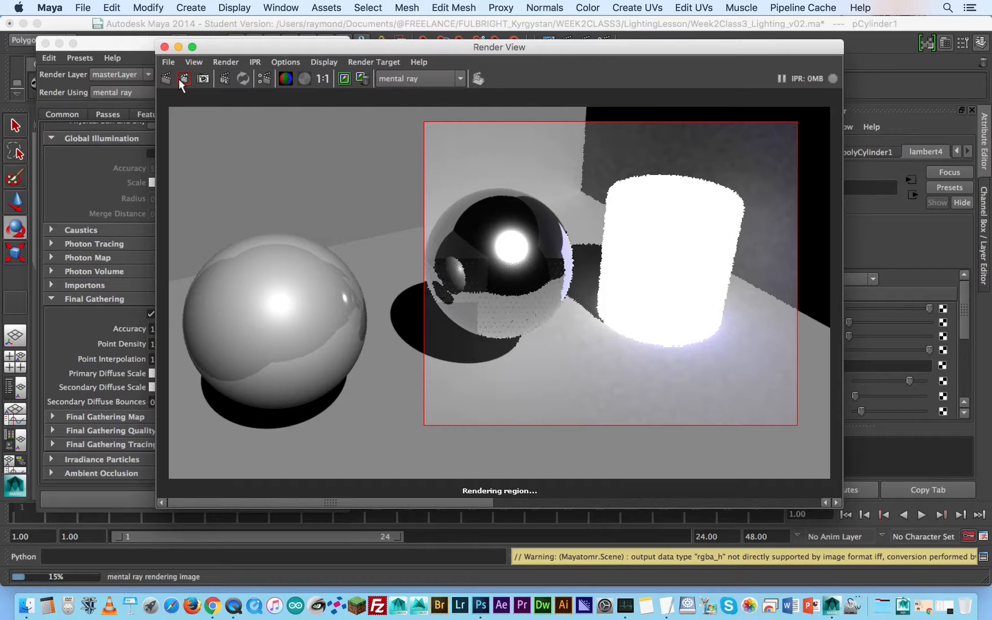
pyautogui.click(373, 170)
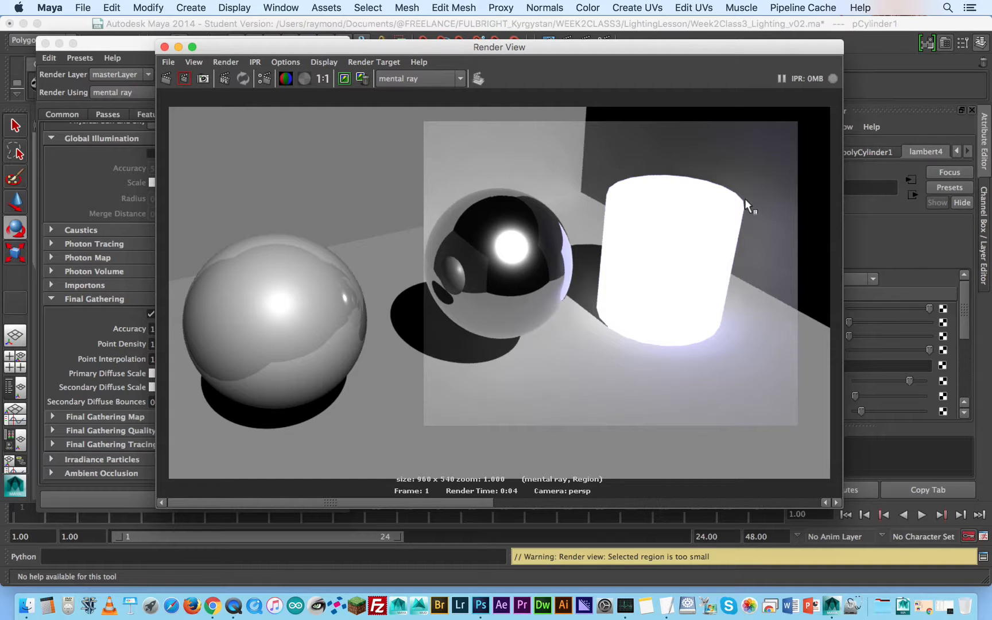
# - Set lambert4's Incandescence color to 5.000 for each of the R, G and B values
pyautogui.moveTo(666, 48); pyautogui.dragTo(520, 36)
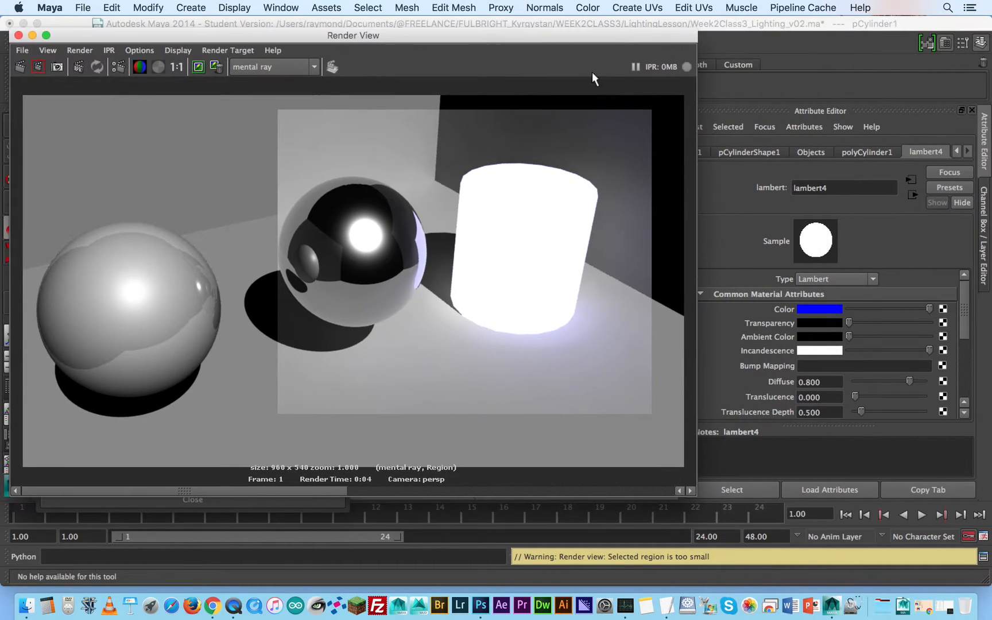
pyautogui.click(809, 350)
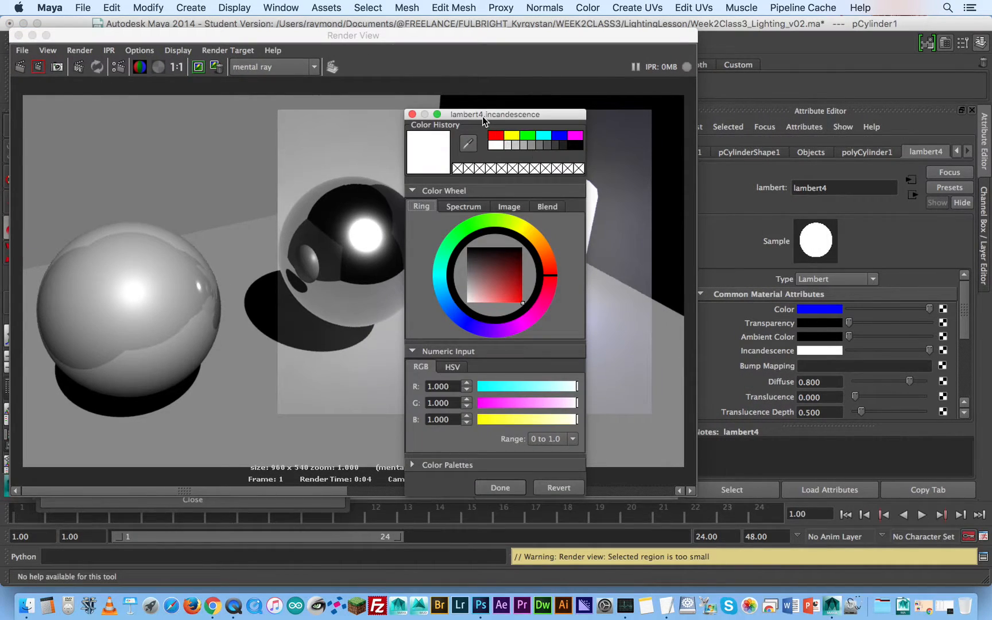
pyautogui.moveTo(482, 119); pyautogui.dragTo(783, 45)
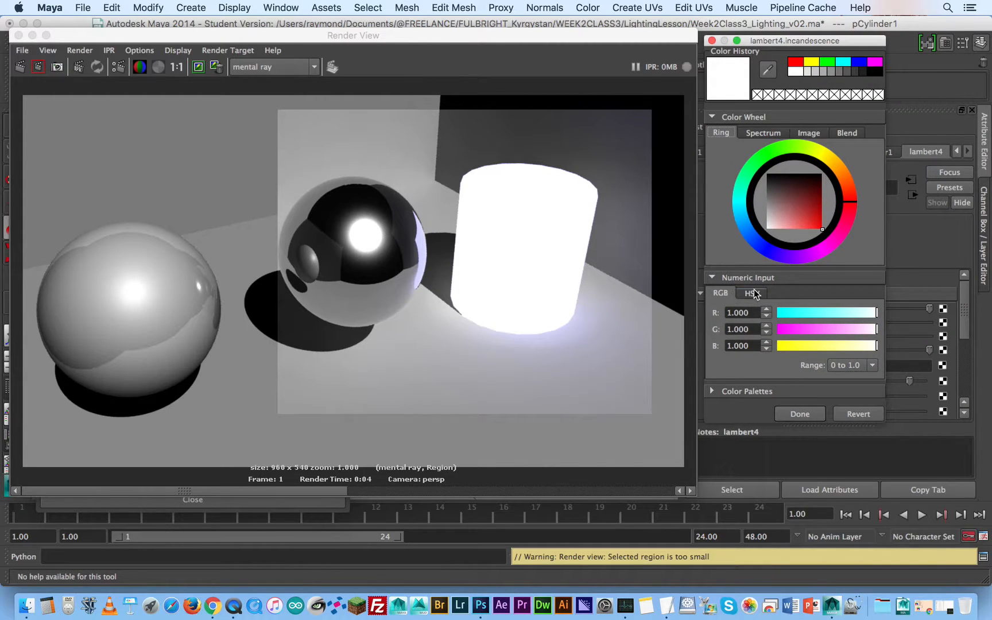
pyautogui.click(752, 316)
pyautogui.doubleClick(747, 312)
pyautogui.write('5')
pyautogui.doubleClick(743, 329)
pyautogui.write('5')
pyautogui.doubleClick(751, 345)
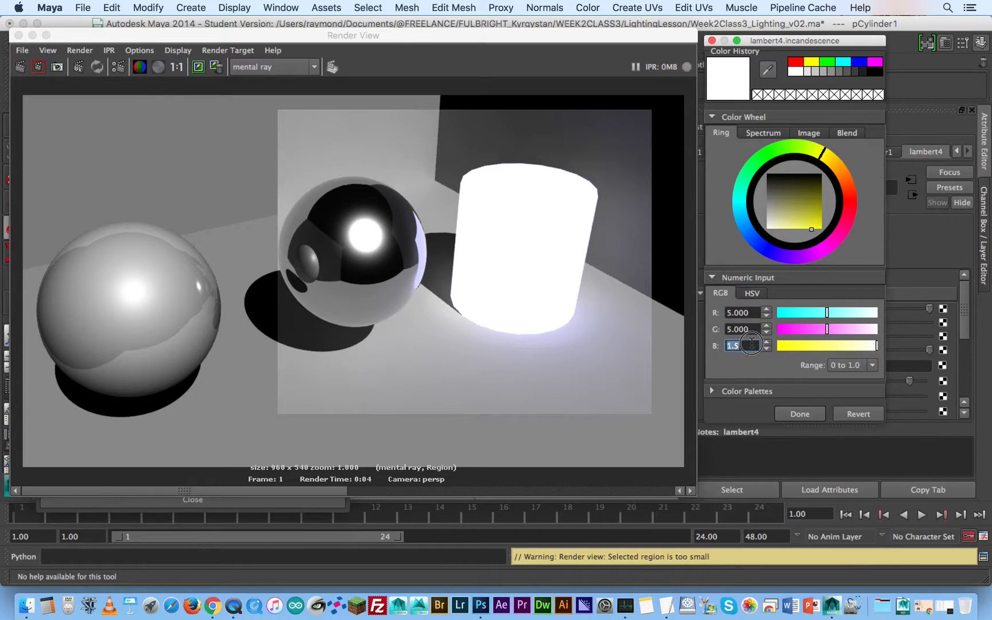
pyautogui.write('5')
pyautogui.press('Return')
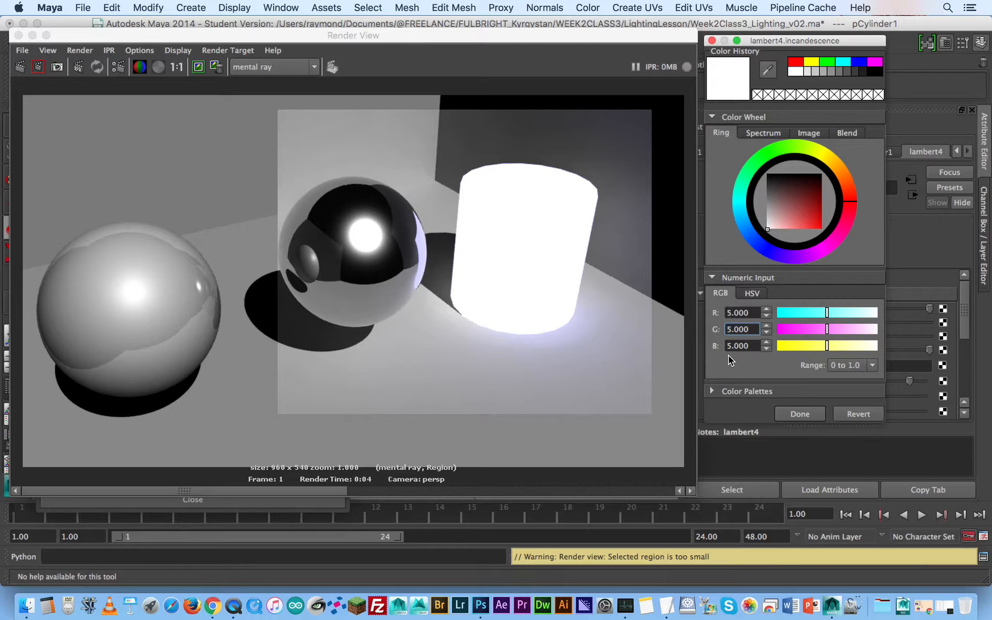
pyautogui.click(754, 311)
pyautogui.click(794, 417)
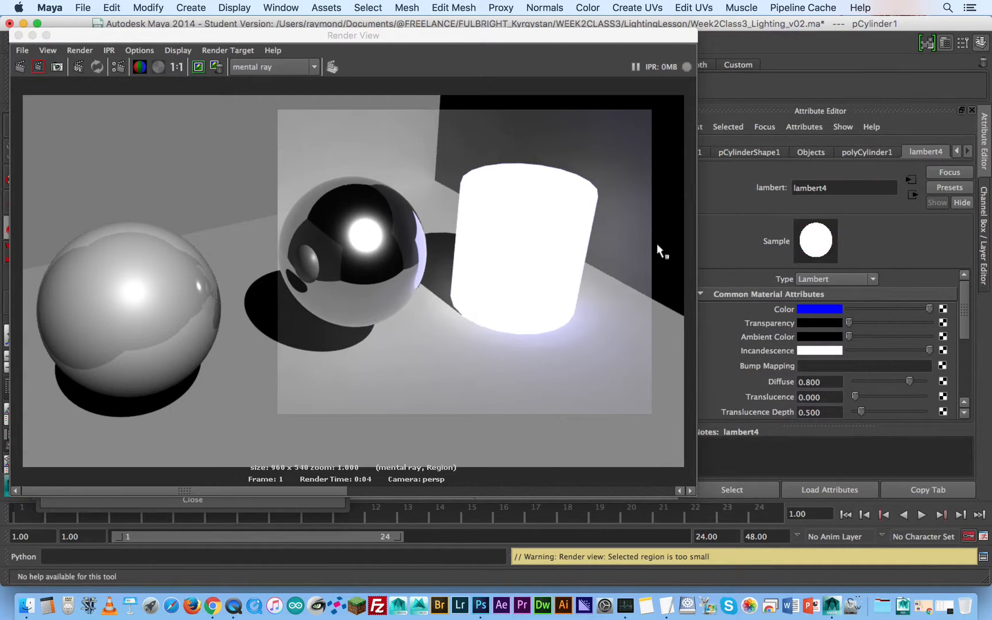
# - Render a region spanning part of the reflective sphere and part of the cylinder
pyautogui.click(201, 67)
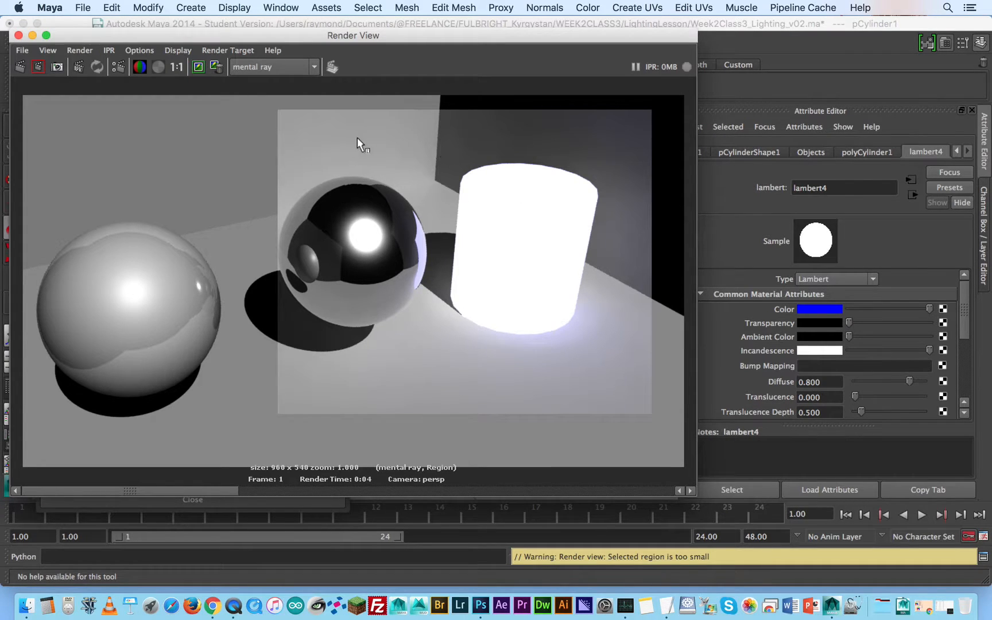
pyautogui.moveTo(356, 138); pyautogui.dragTo(519, 363)
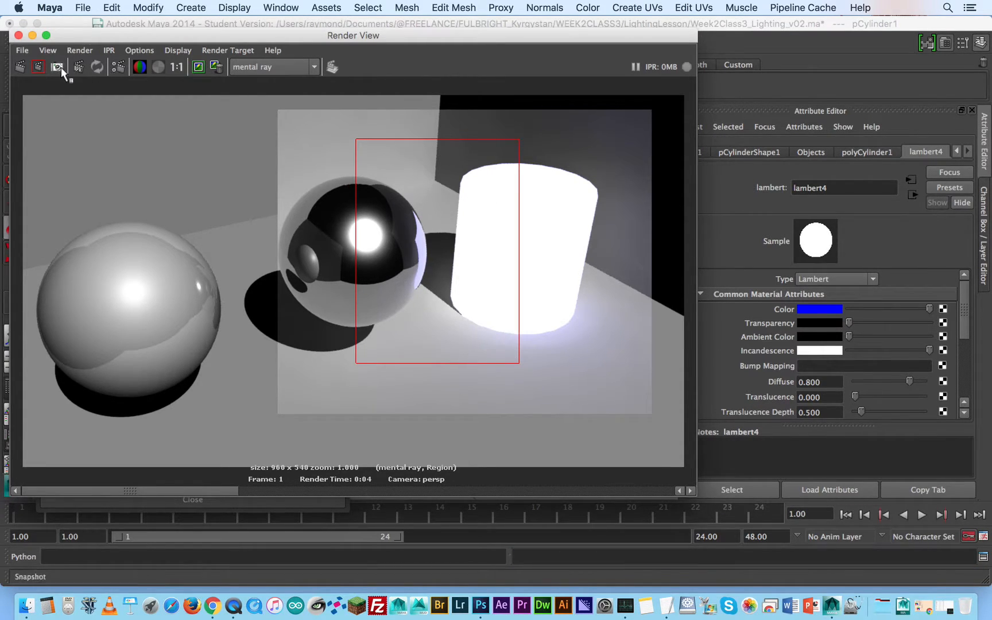
pyautogui.click(37, 67)
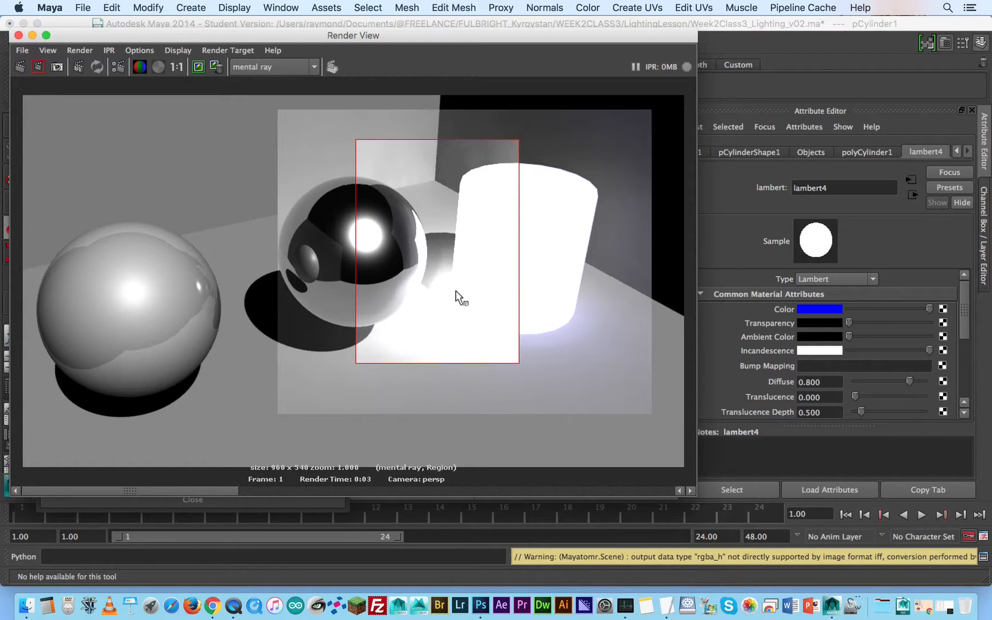
pyautogui.click(526, 282)
# - Uncover the viewport, remove the scene's light and render the full frame lit only by the incandescent cylinder
pyautogui.moveTo(429, 35); pyautogui.dragTo(632, 385)
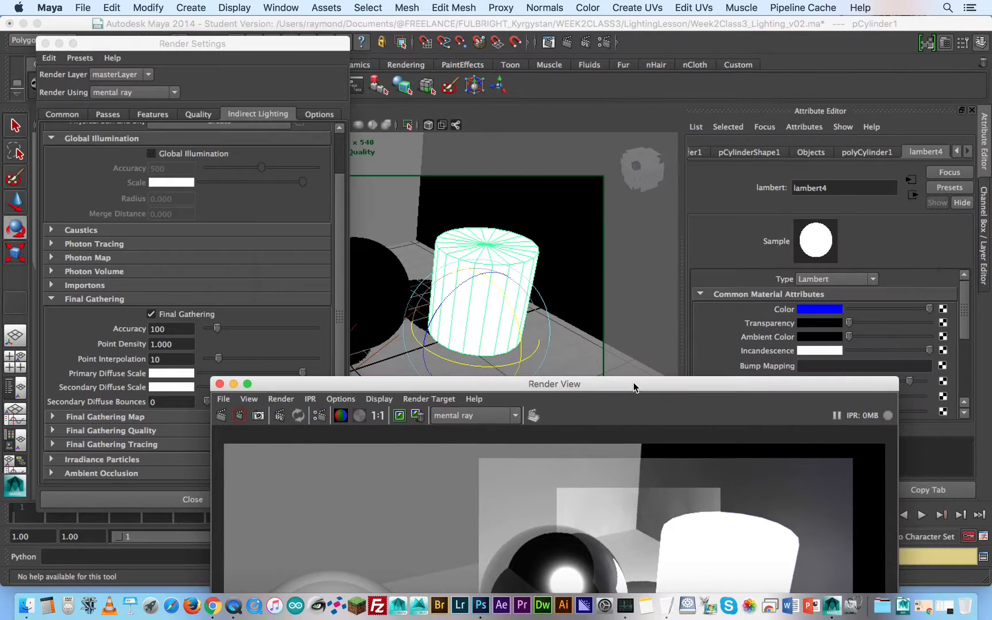
pyautogui.click(194, 43)
pyautogui.moveTo(194, 44); pyautogui.dragTo(684, 92)
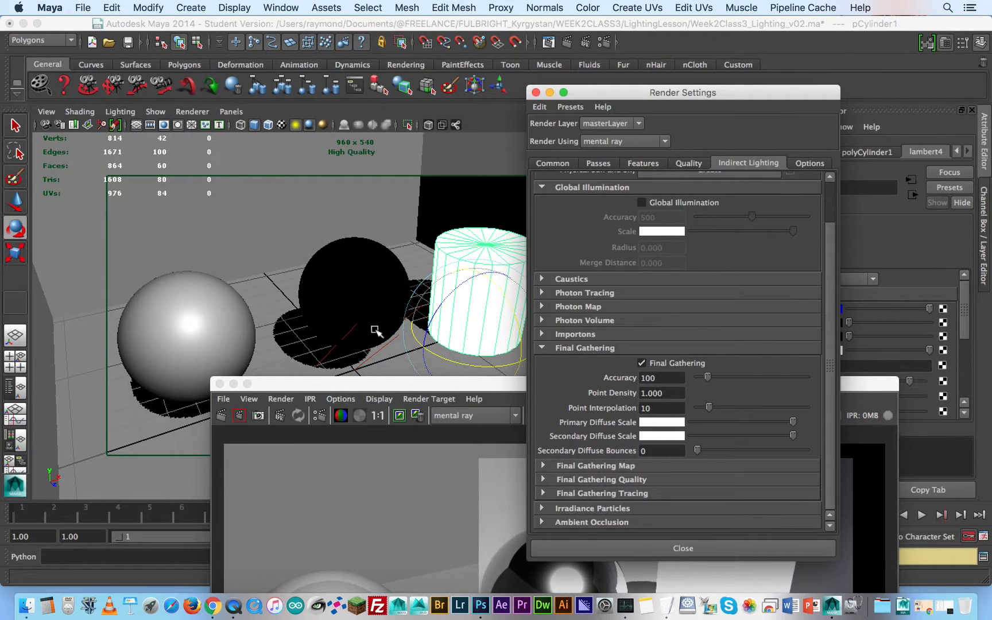
pyautogui.click(352, 328)
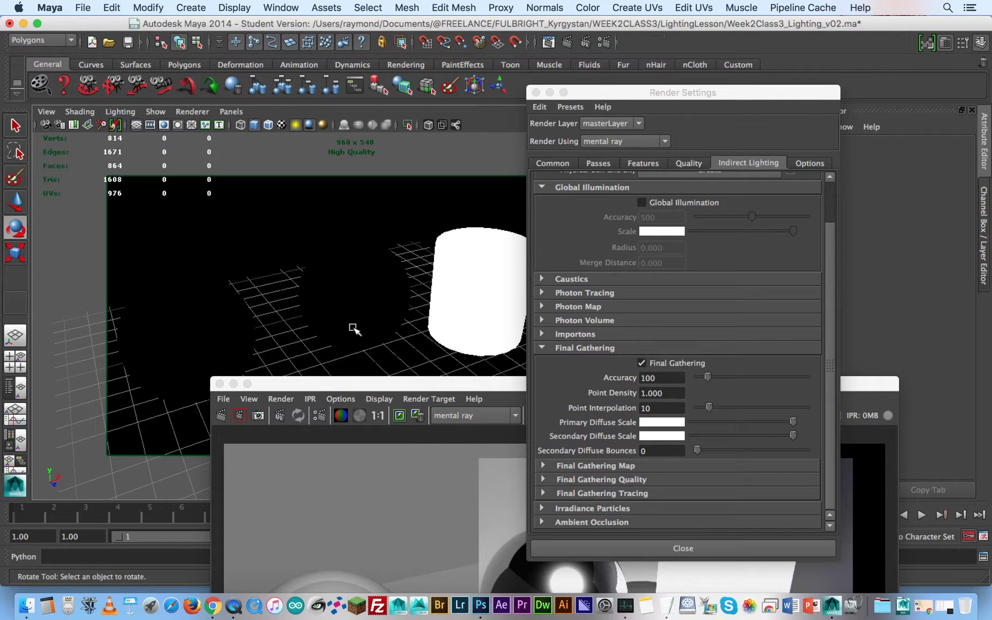
pyautogui.moveTo(493, 384); pyautogui.dragTo(391, 29)
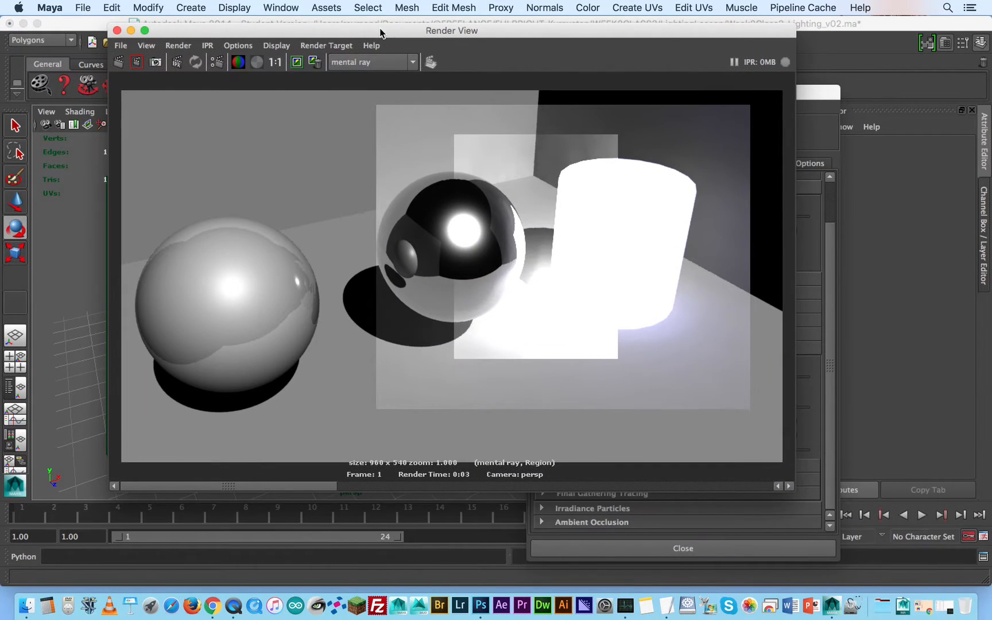
pyautogui.click(119, 62)
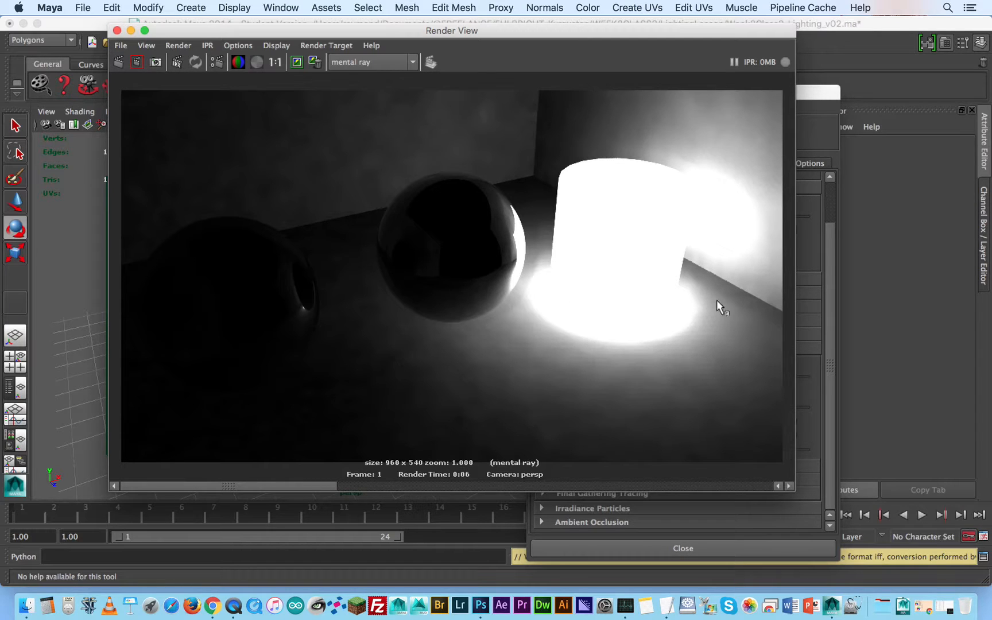
# - Move the Render View and Render Settings windows aside and show the cylinder's lambert4 material attributes
pyautogui.moveTo(682, 32); pyautogui.dragTo(540, 26)
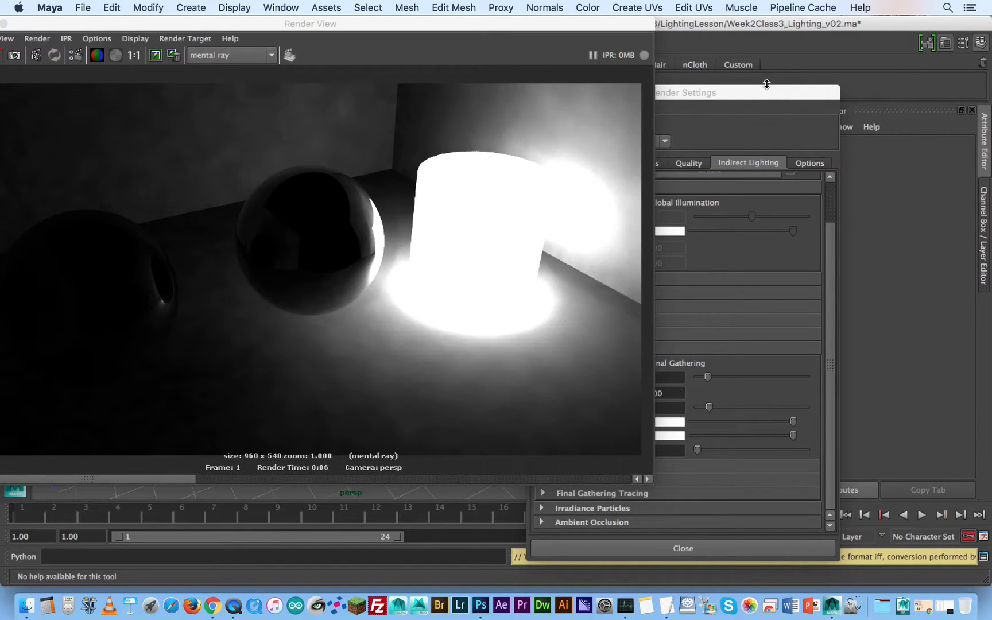
pyautogui.moveTo(770, 95); pyautogui.dragTo(317, 183)
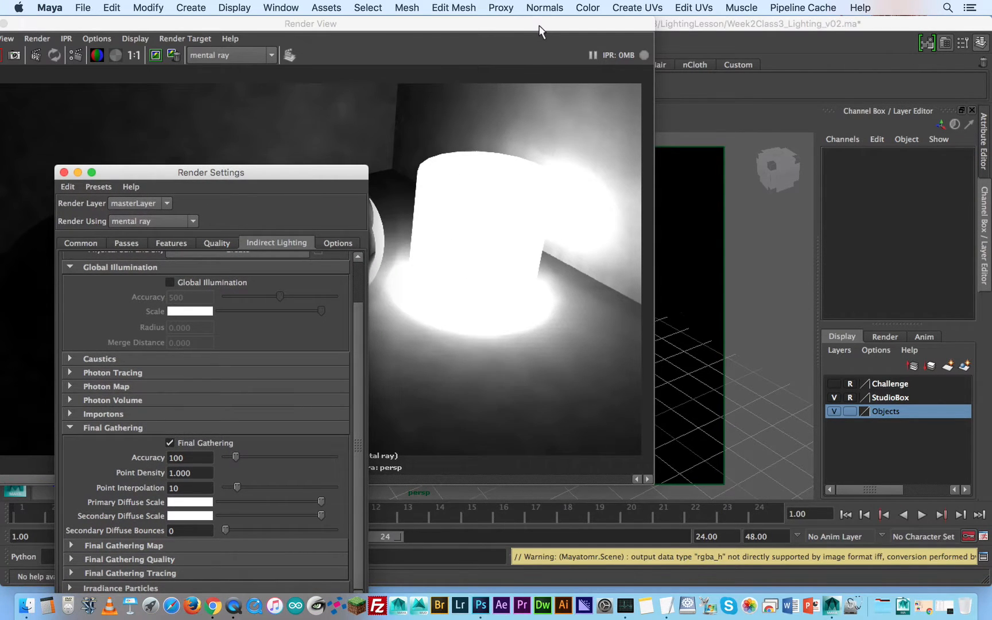
pyautogui.moveTo(540, 26); pyautogui.dragTo(607, 65)
pyautogui.click(565, 277)
pyautogui.click(984, 146)
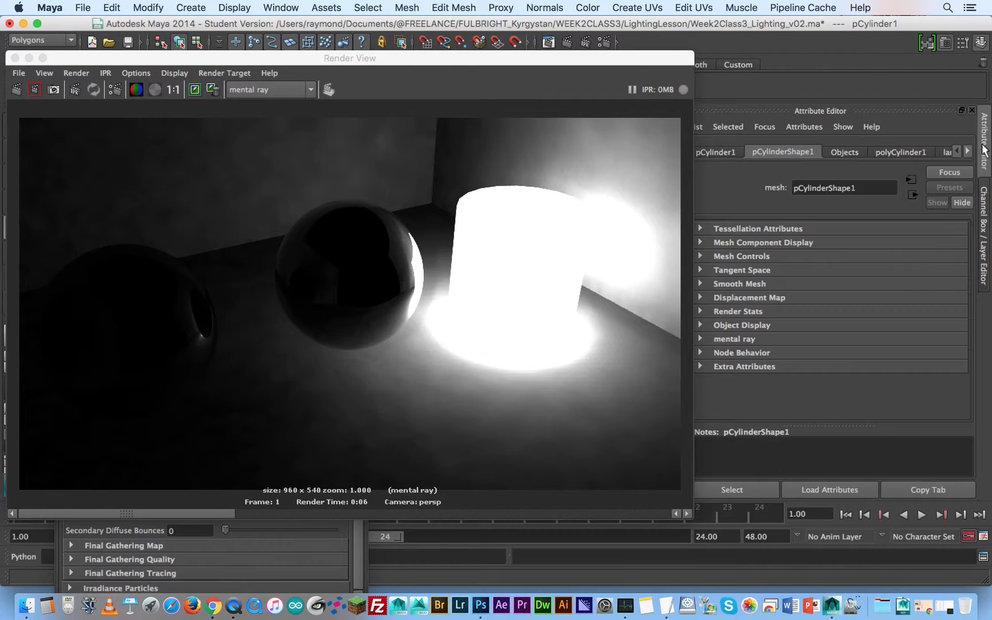
pyautogui.click(968, 151)
pyautogui.click(930, 155)
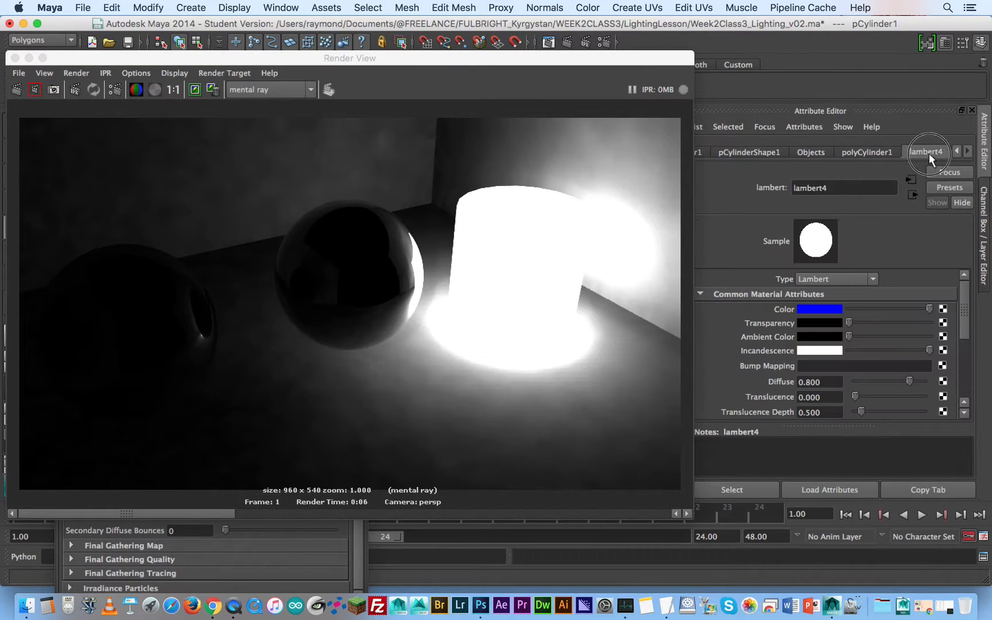
# - Set the R value of lambert4's Incandescence color to 1.000
pyautogui.click(830, 350)
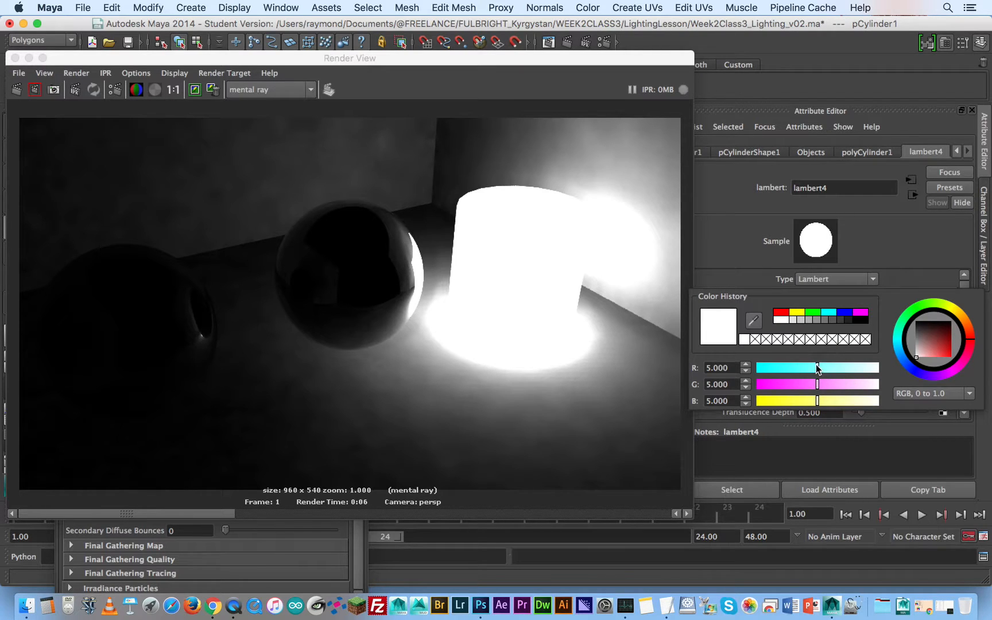
pyautogui.moveTo(818, 369); pyautogui.dragTo(754, 369)
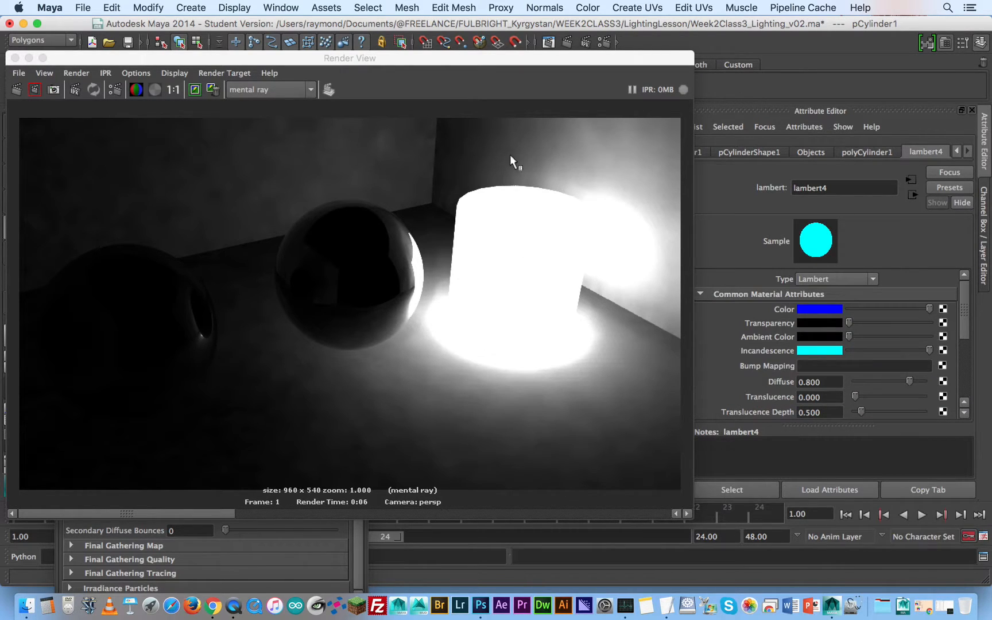
pyautogui.click(841, 350)
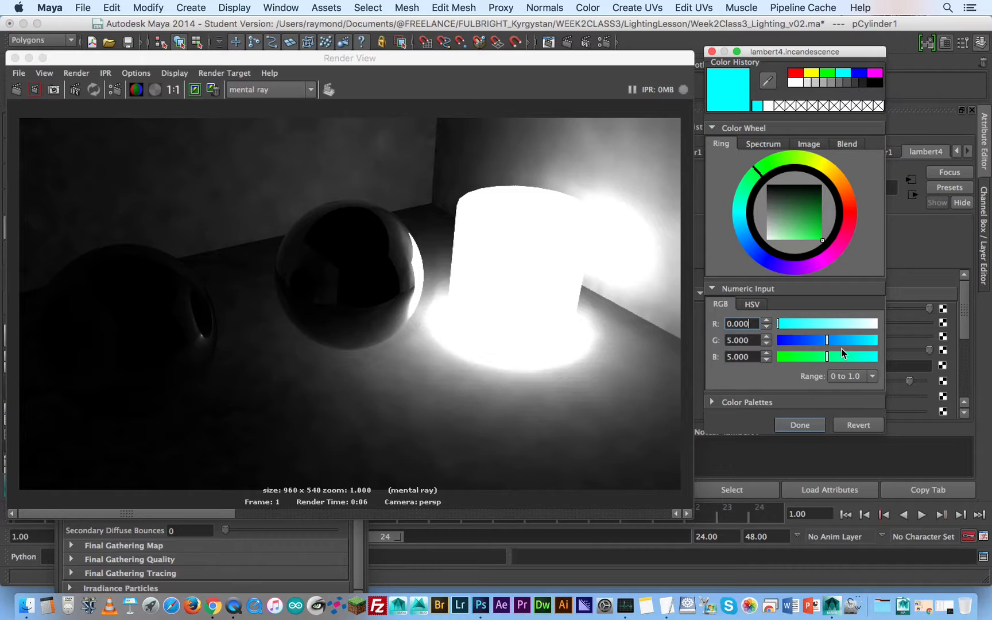
pyautogui.doubleClick(745, 320)
pyautogui.write('1')
pyautogui.click(751, 340)
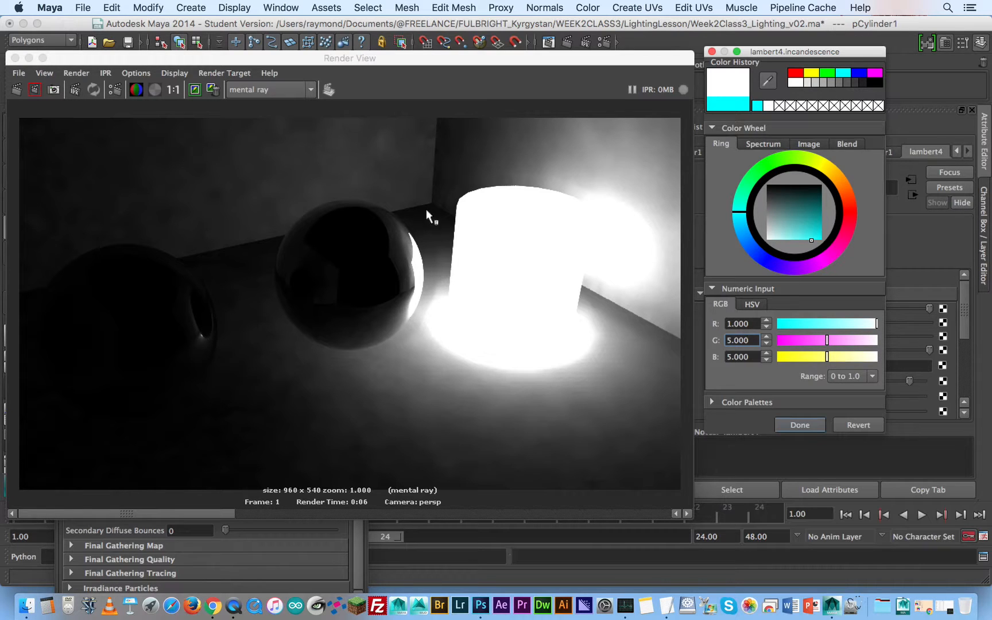
# - Render the full frame with the cylinder's tinted incandescence and examine the light it casts
pyautogui.moveTo(165, 58); pyautogui.dragTo(245, 41)
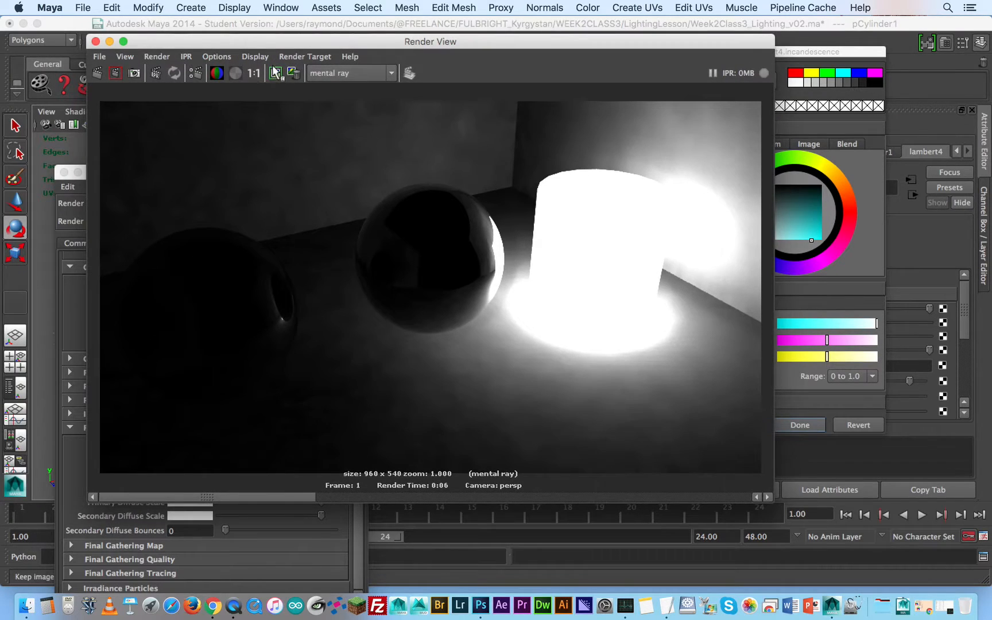
pyautogui.click(97, 72)
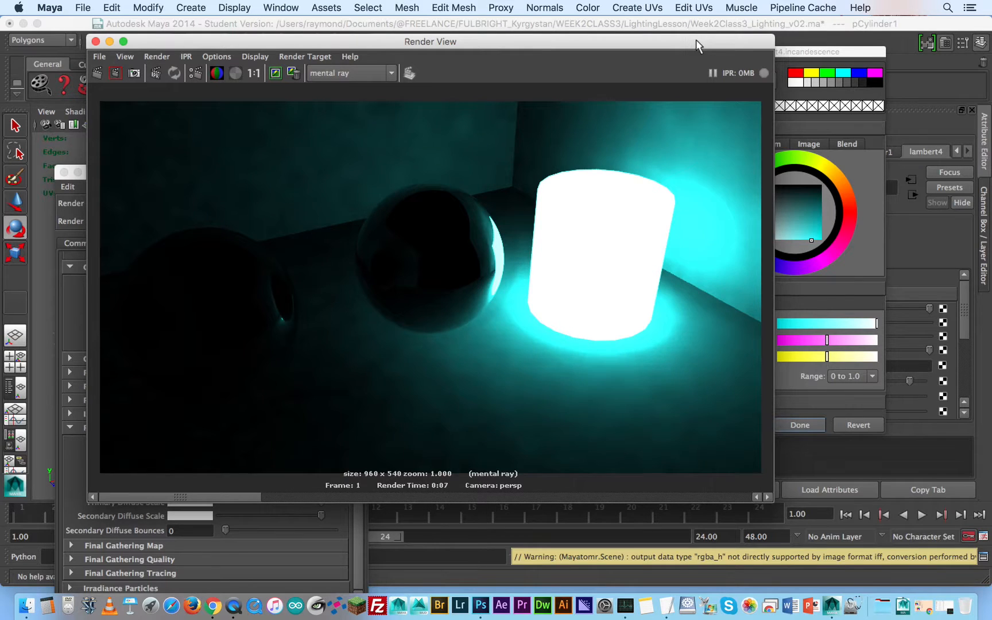
pyautogui.moveTo(696, 45); pyautogui.dragTo(600, 42)
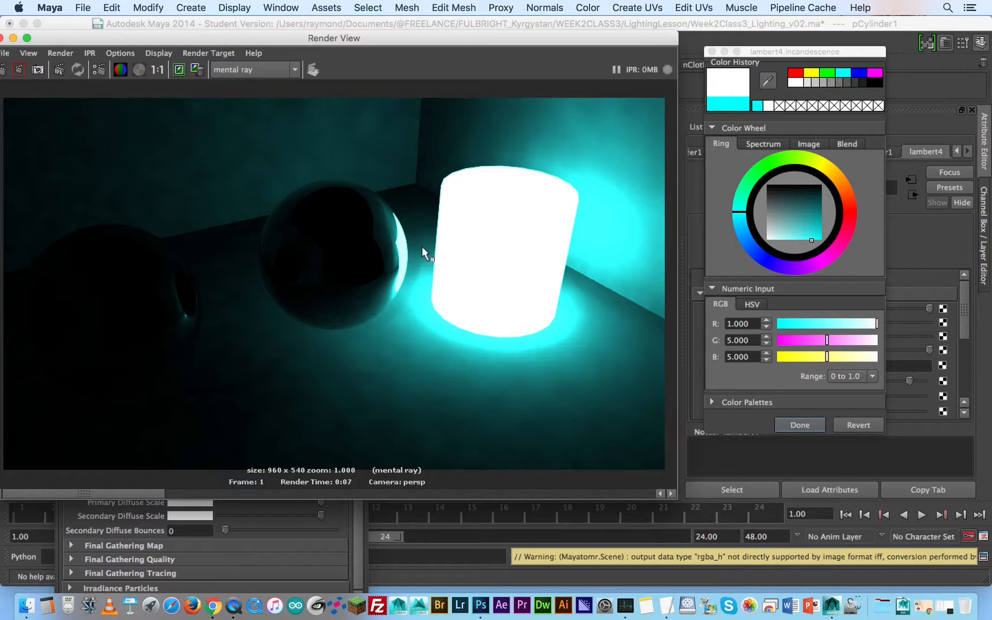
pyautogui.moveTo(402, 43); pyautogui.dragTo(532, 29)
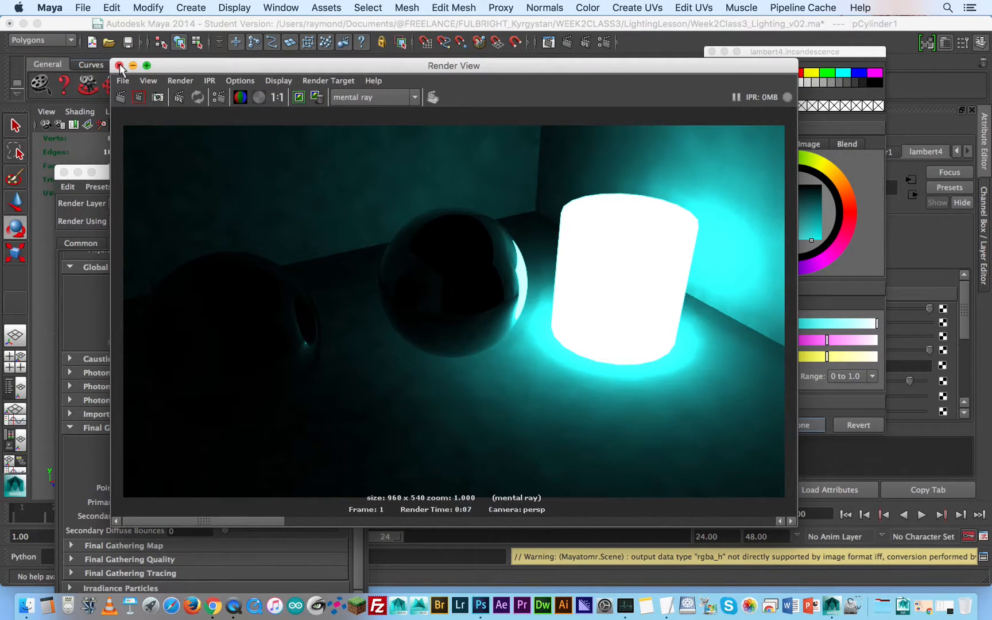
# - Close the Render View and Render Settings windows to uncover the viewport
pyautogui.click(119, 64)
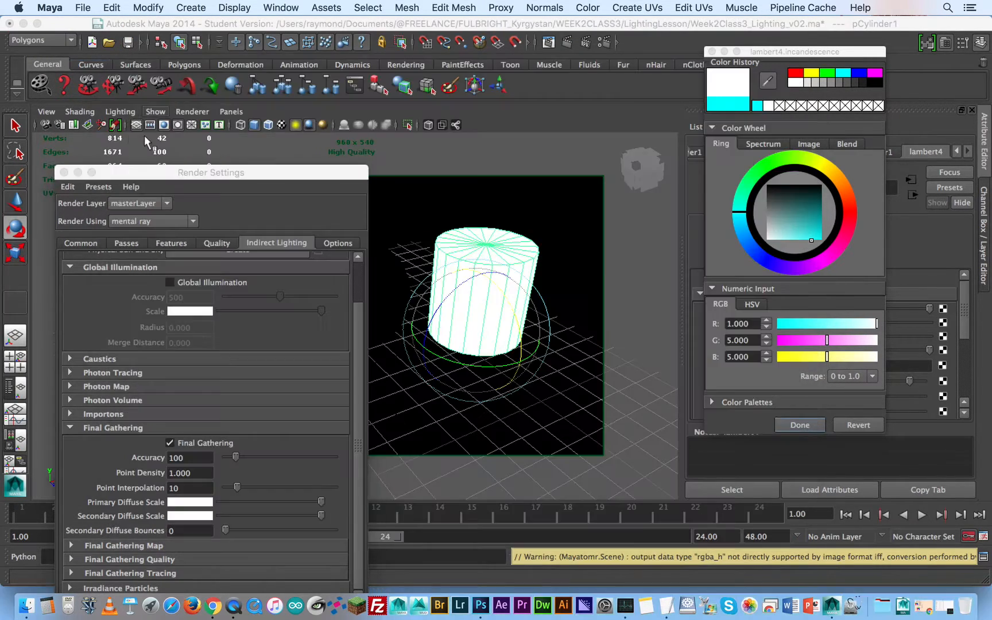
pyautogui.moveTo(133, 172); pyautogui.dragTo(429, 26)
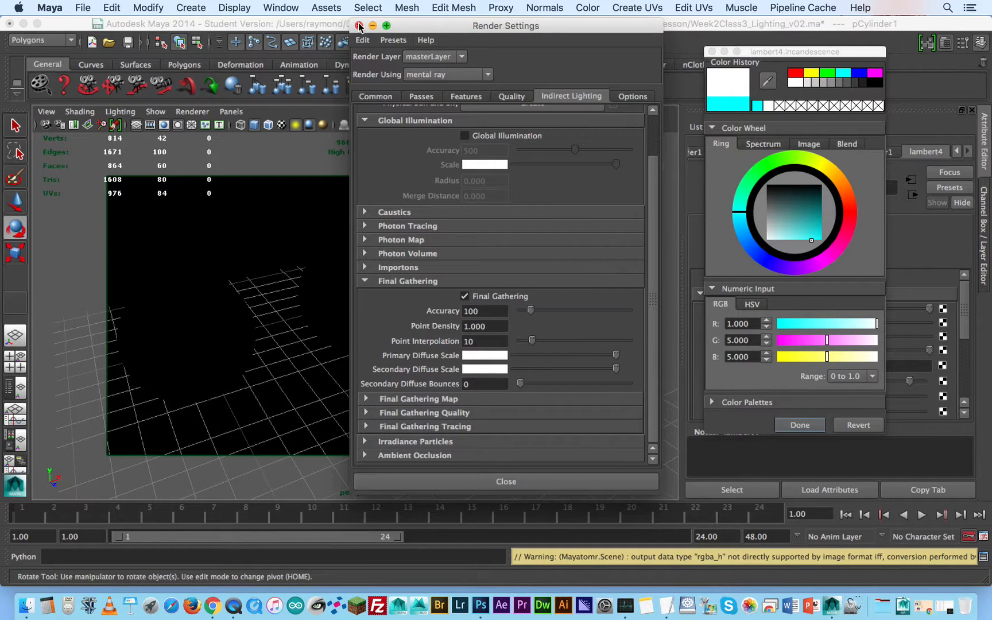
pyautogui.click(359, 25)
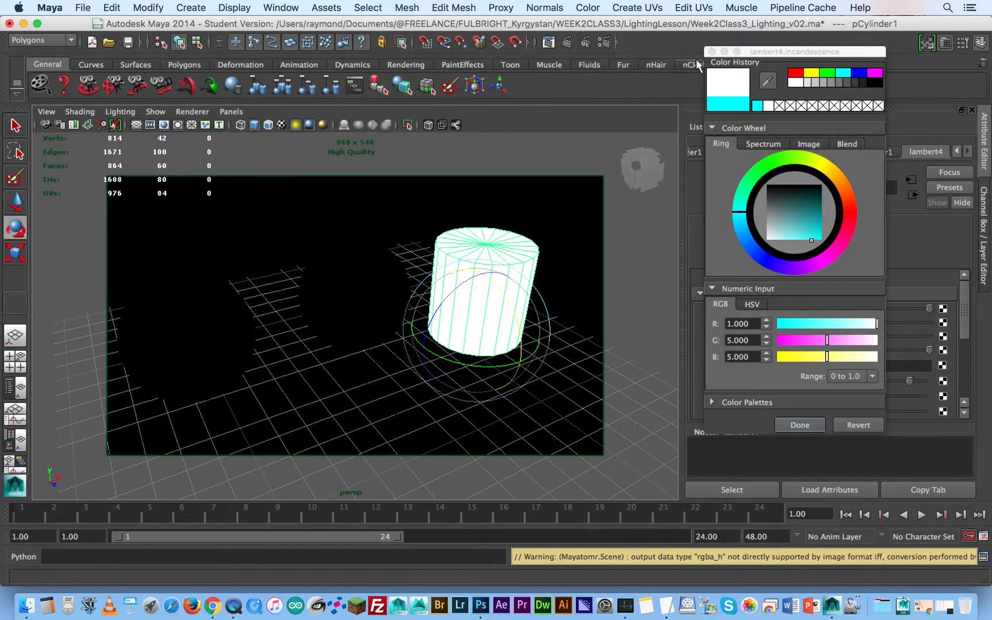
# - Create a polygon plane on the floor of the scene
pyautogui.click(560, 250)
pyautogui.click(516, 261)
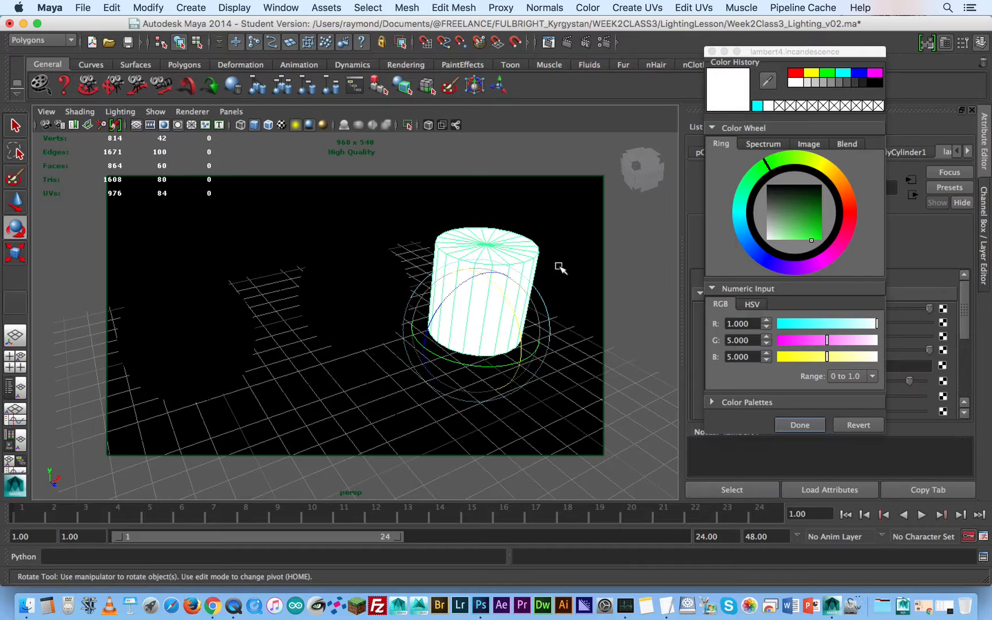
pyautogui.keyDown('alt'); pyautogui.moveTo(562, 266); pyautogui.dragTo(436, 291, button='right'); pyautogui.keyUp('alt')
pyautogui.press('space')
pyautogui.moveTo(404, 253); pyautogui.dragTo(603, 223)
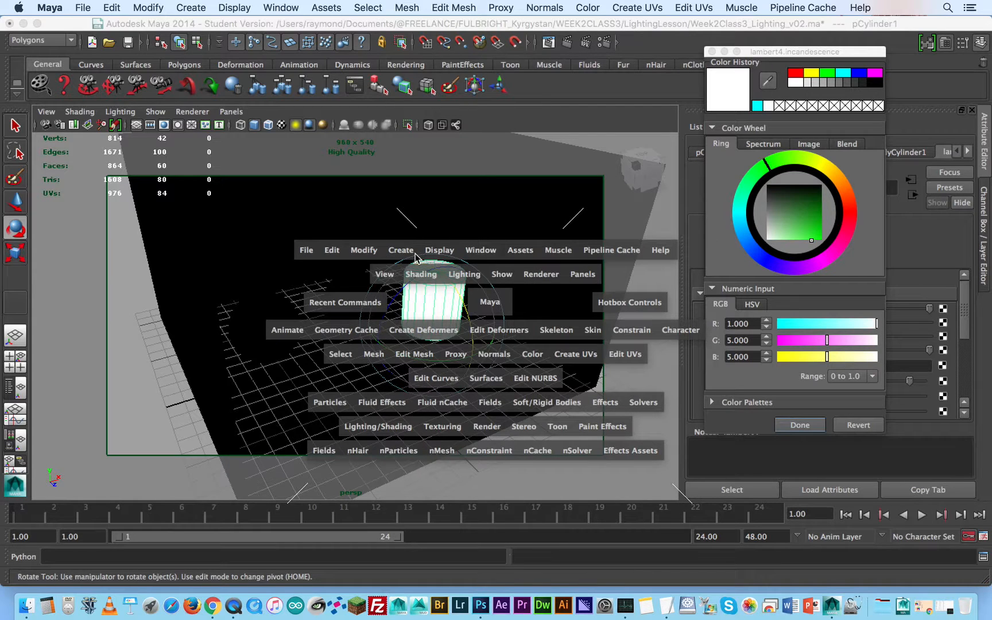
pyautogui.moveTo(415, 256); pyautogui.dragTo(581, 345)
# - Scale the plane up into a wide rectangle, about 13.8 times, and stand it upright in front of the cylinder
pyautogui.press('r')
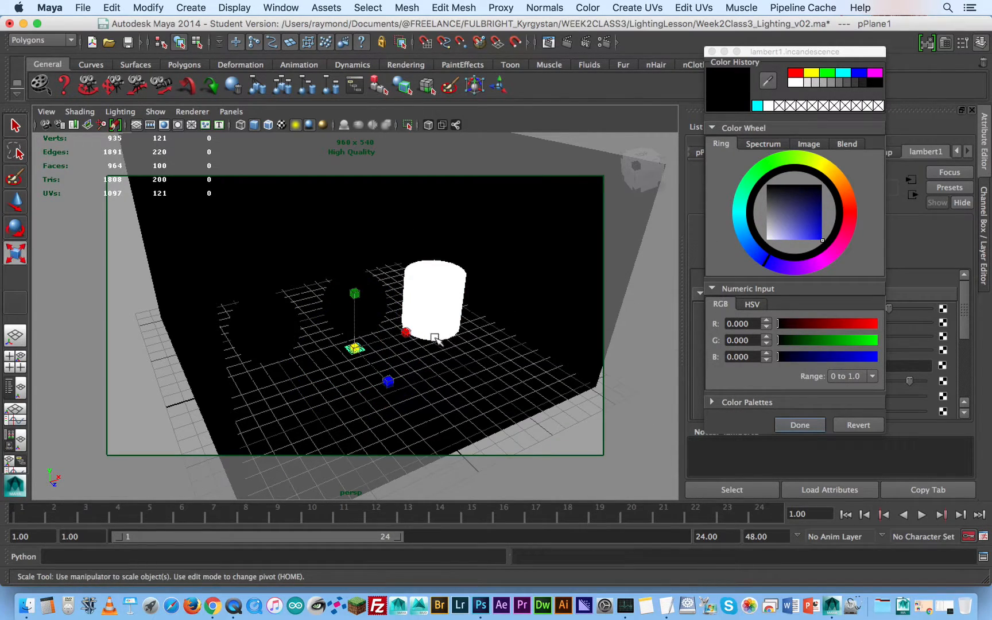
pyautogui.moveTo(355, 348); pyautogui.dragTo(472, 297)
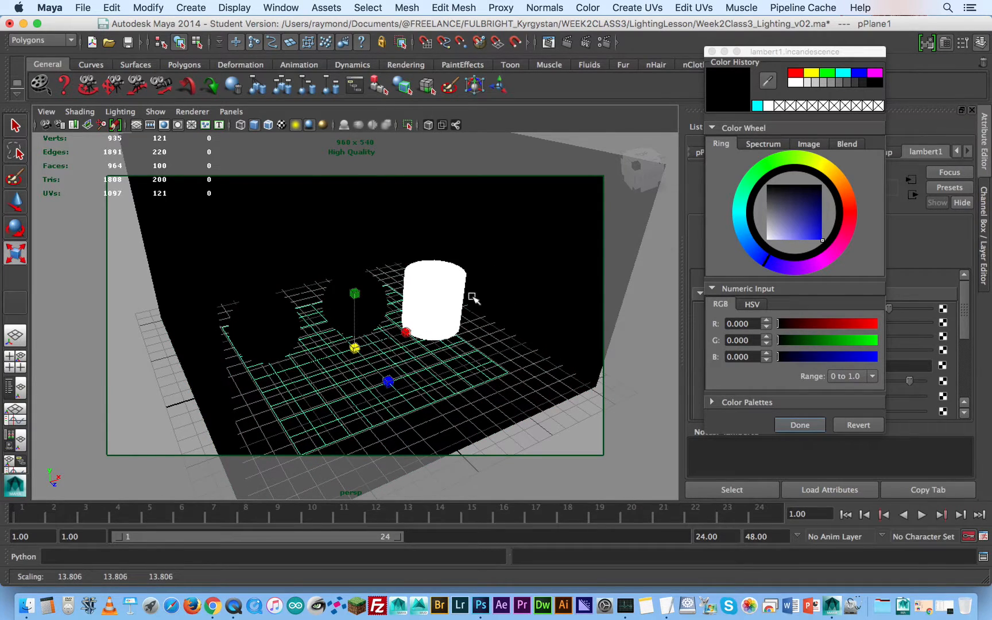
pyautogui.moveTo(389, 381); pyautogui.dragTo(493, 332)
pyautogui.press('w')
pyautogui.press('e')
pyautogui.press('w')
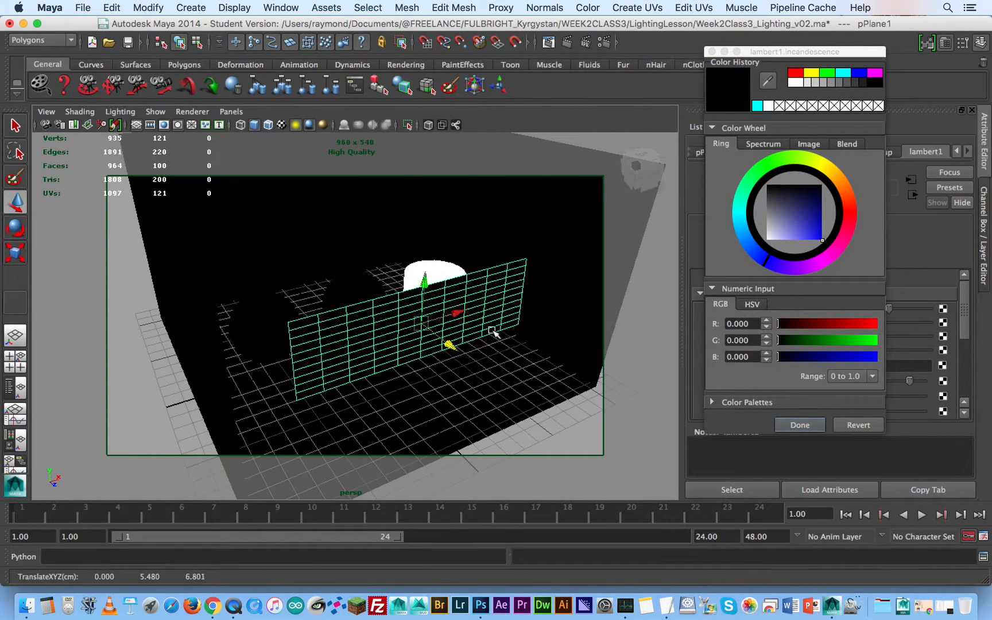
# - Assign a new Lambert material to the plane and set its Incandescence to white, 1.000 for R, G and B
pyautogui.moveTo(492, 332); pyautogui.dragTo(534, 560, button='right')
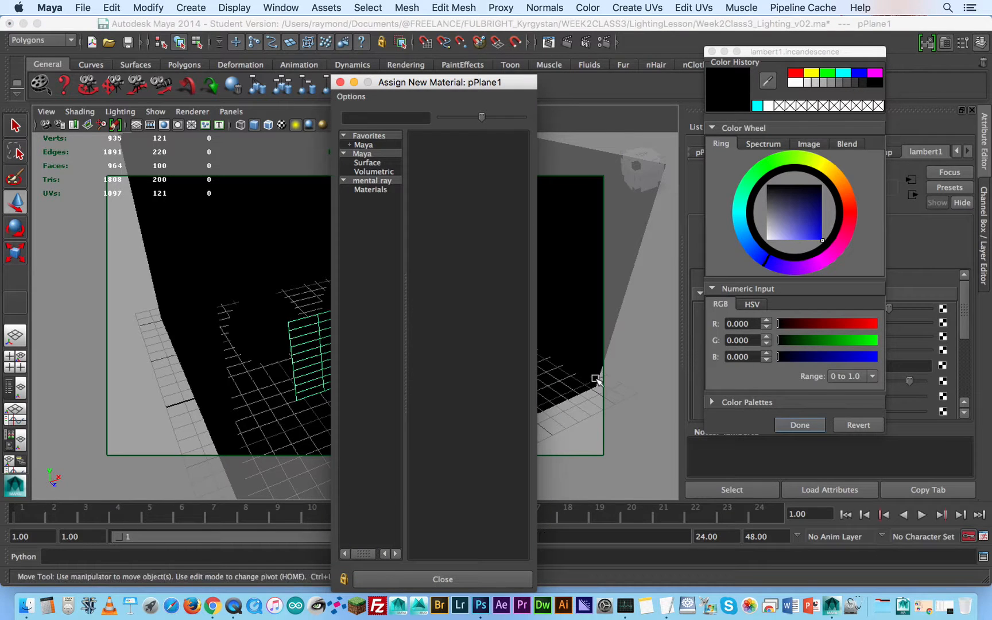
pyautogui.click(452, 190)
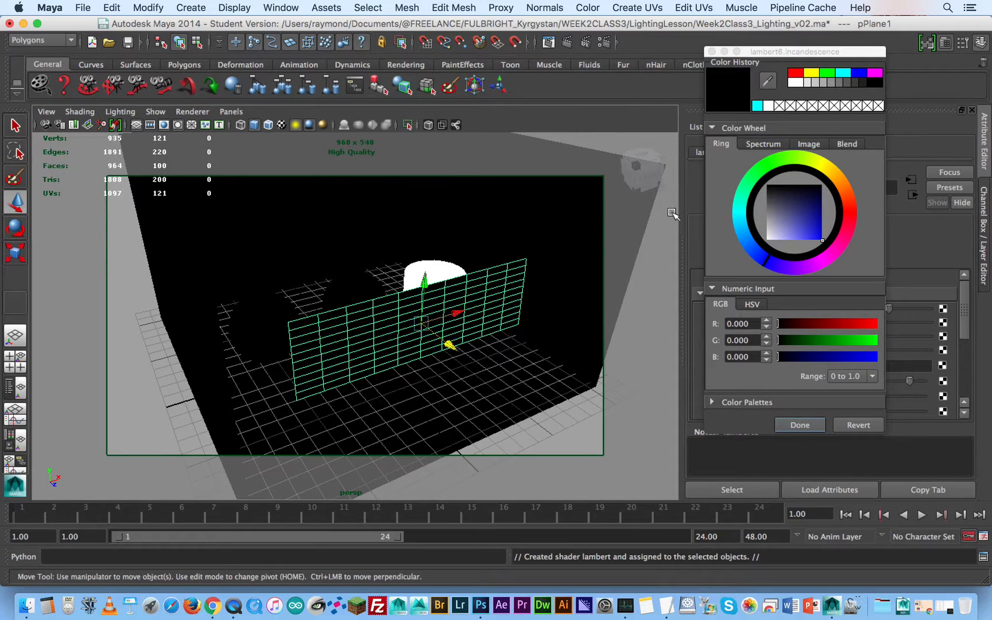
pyautogui.moveTo(808, 53); pyautogui.dragTo(582, 44)
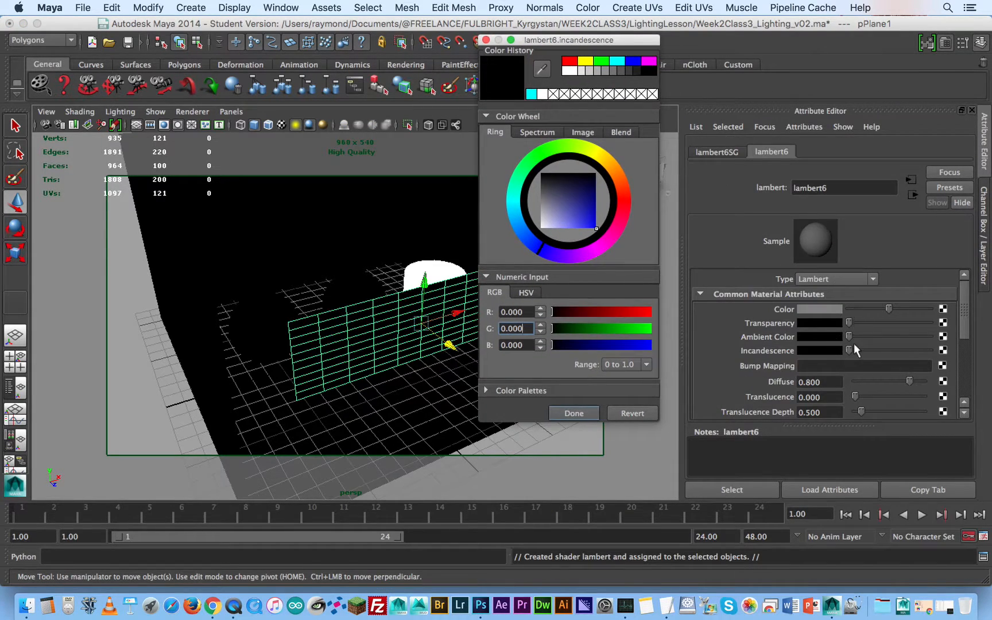
pyautogui.moveTo(850, 349); pyautogui.dragTo(861, 347)
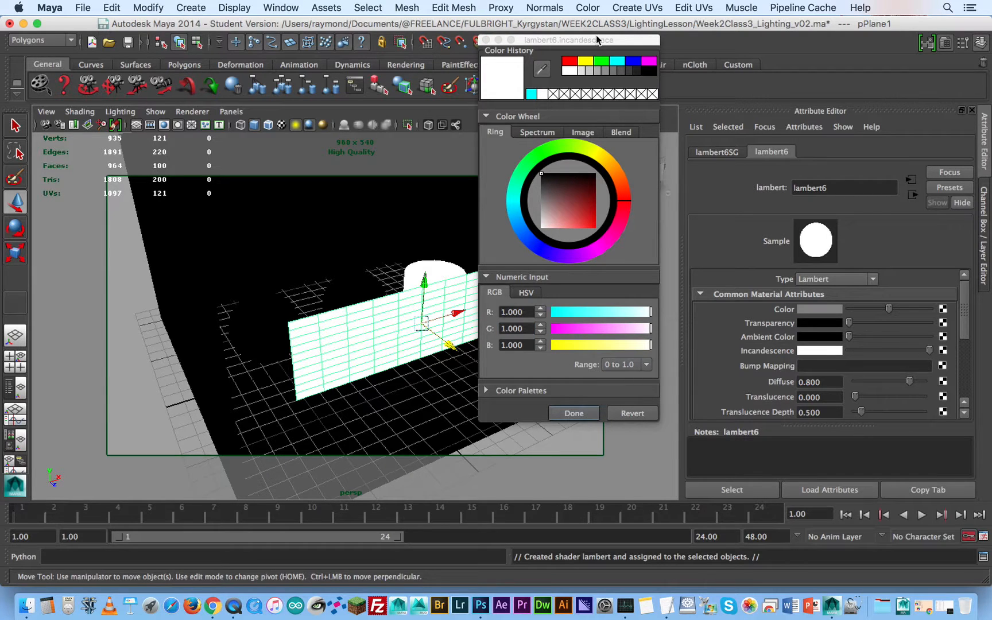
pyautogui.moveTo(597, 39); pyautogui.dragTo(716, 58)
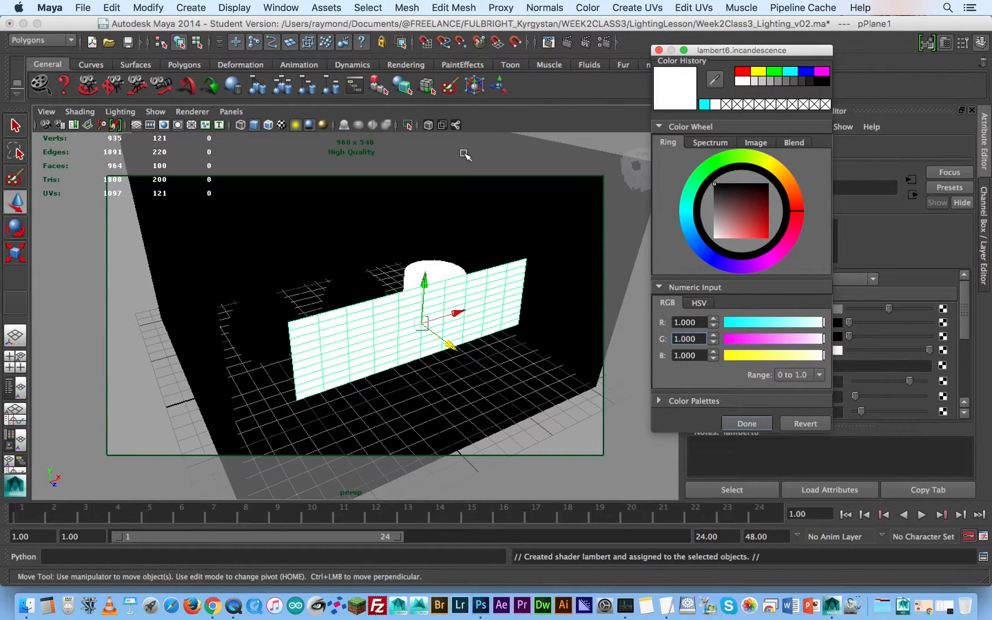
# - Render the full frame from a closer angle with both the incandescent plane and the cylinder in view
pyautogui.keyDown('alt'); pyautogui.moveTo(402, 247); pyautogui.dragTo(465, 236); pyautogui.keyUp('alt')
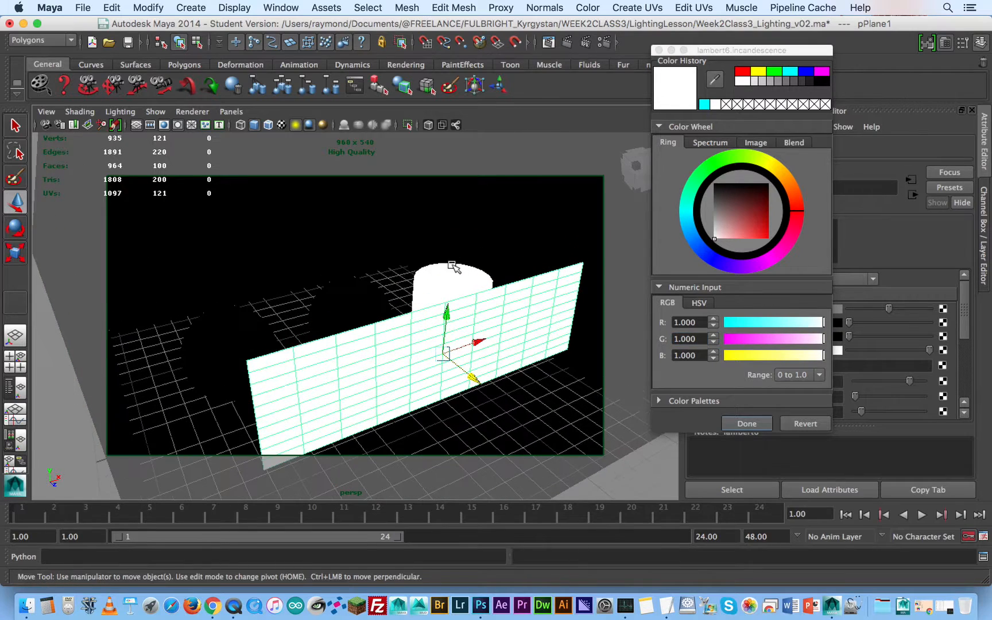
pyautogui.click(568, 42)
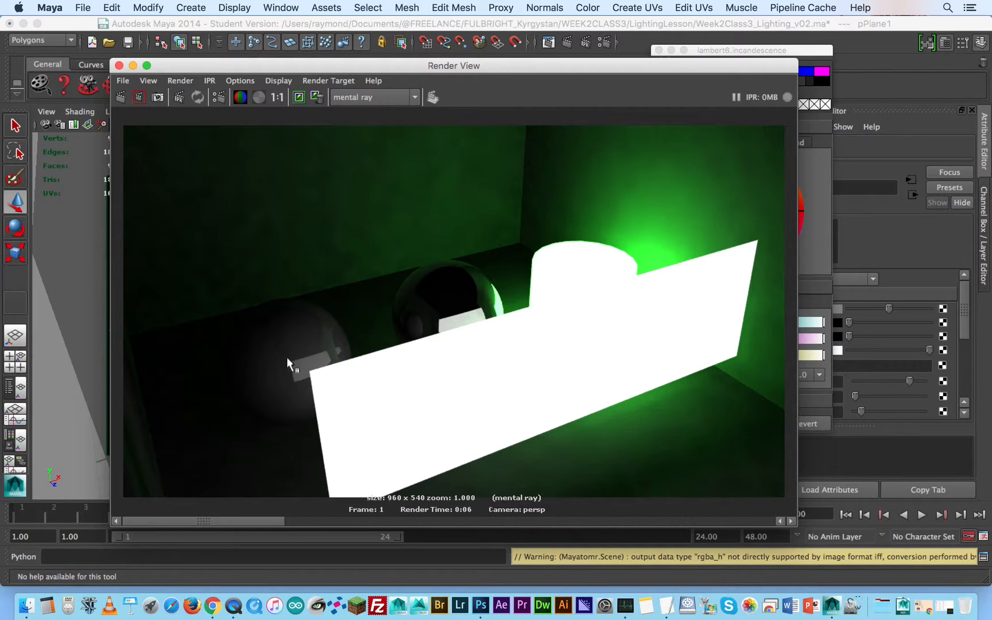
pyautogui.moveTo(615, 65); pyautogui.dragTo(538, 35)
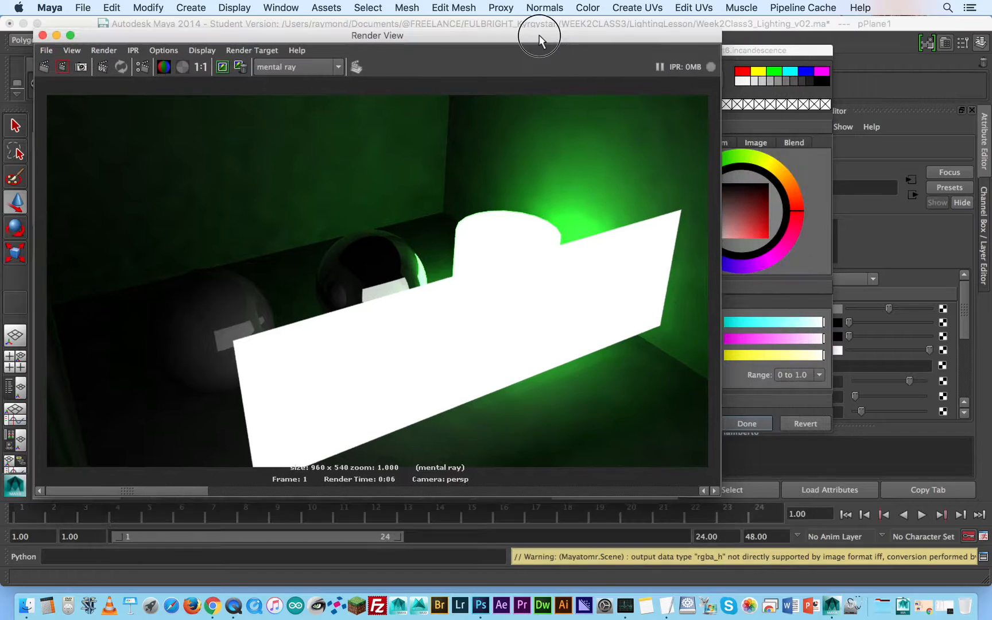
# - Set lambert6's Incandescence color to 5.000 for each of the R, G and B values
pyautogui.click(841, 348)
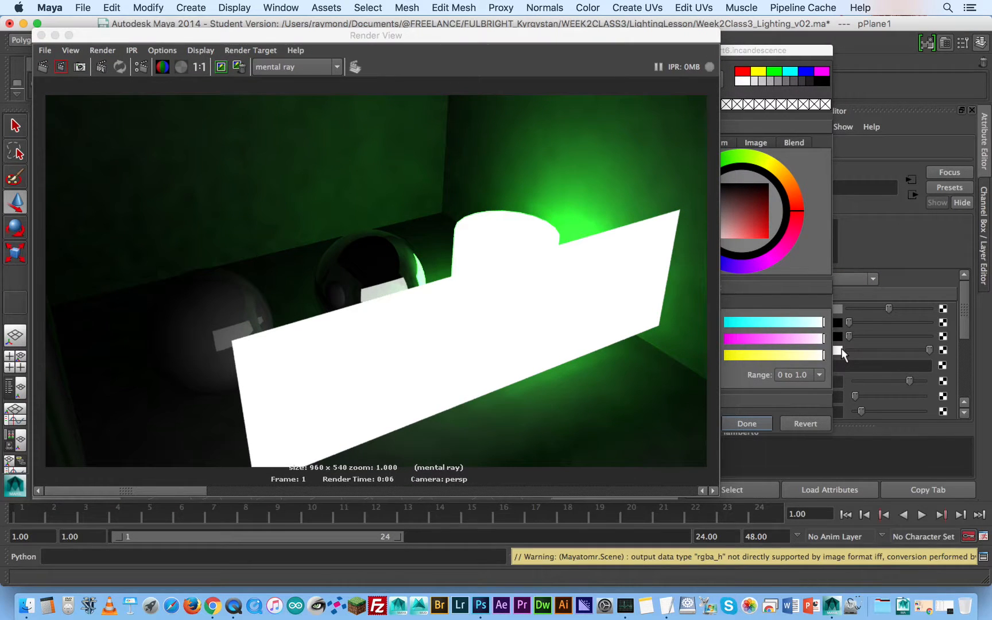
pyautogui.moveTo(755, 46); pyautogui.dragTo(827, 43)
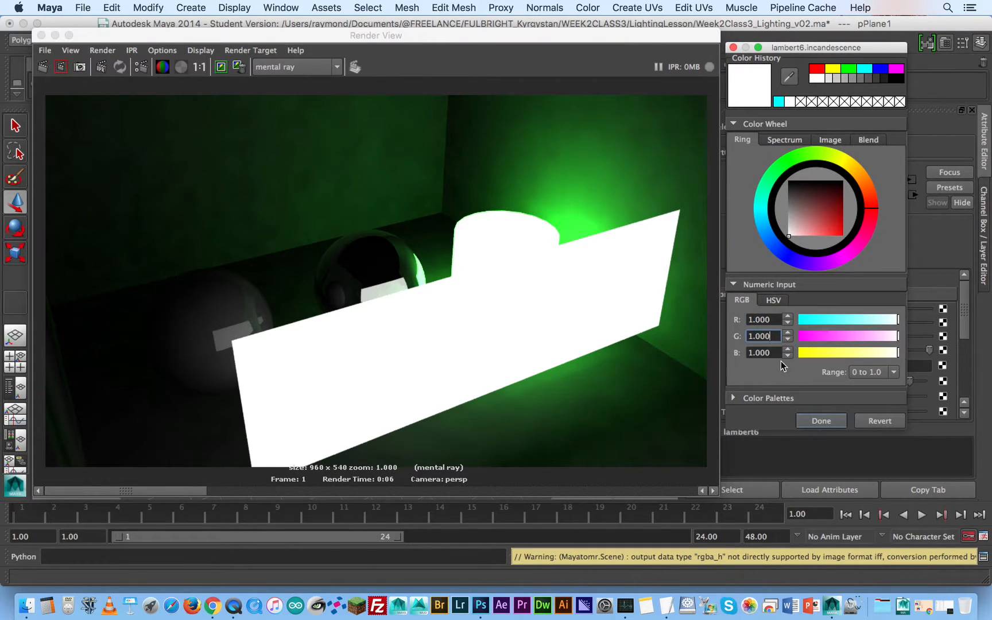
pyautogui.click(769, 320)
pyautogui.doubleClick(769, 319)
pyautogui.write('5')
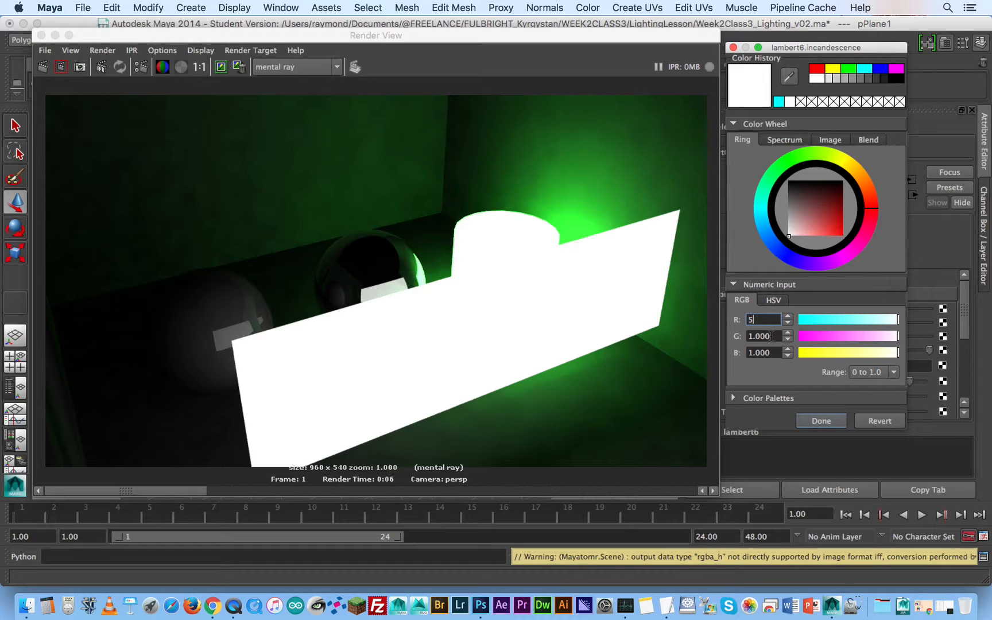
pyautogui.doubleClick(771, 337)
pyautogui.write('5')
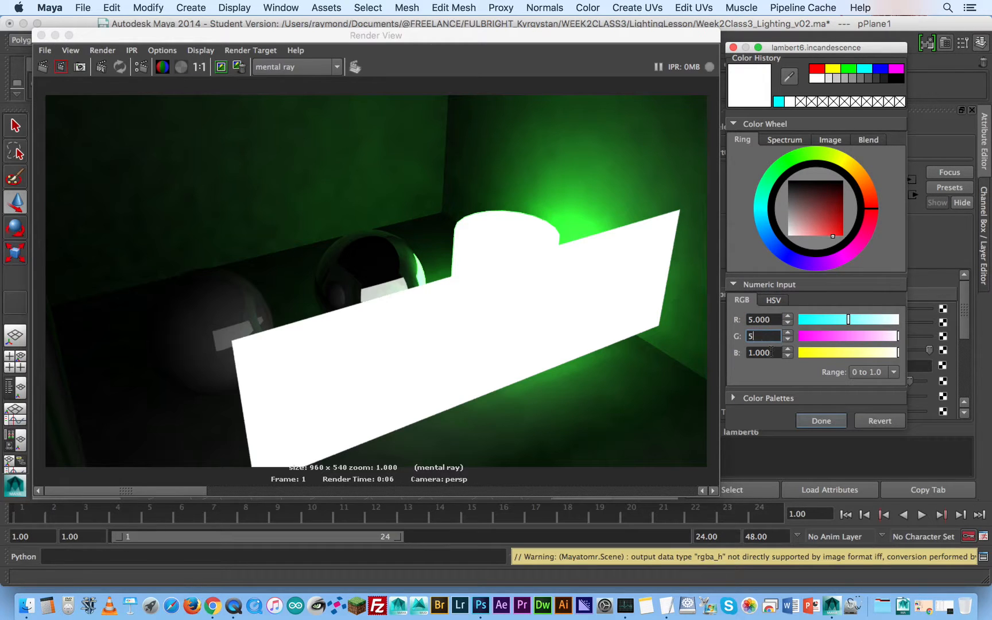
pyautogui.doubleClick(764, 353)
pyautogui.write('5')
pyautogui.click(766, 336)
pyautogui.click(820, 420)
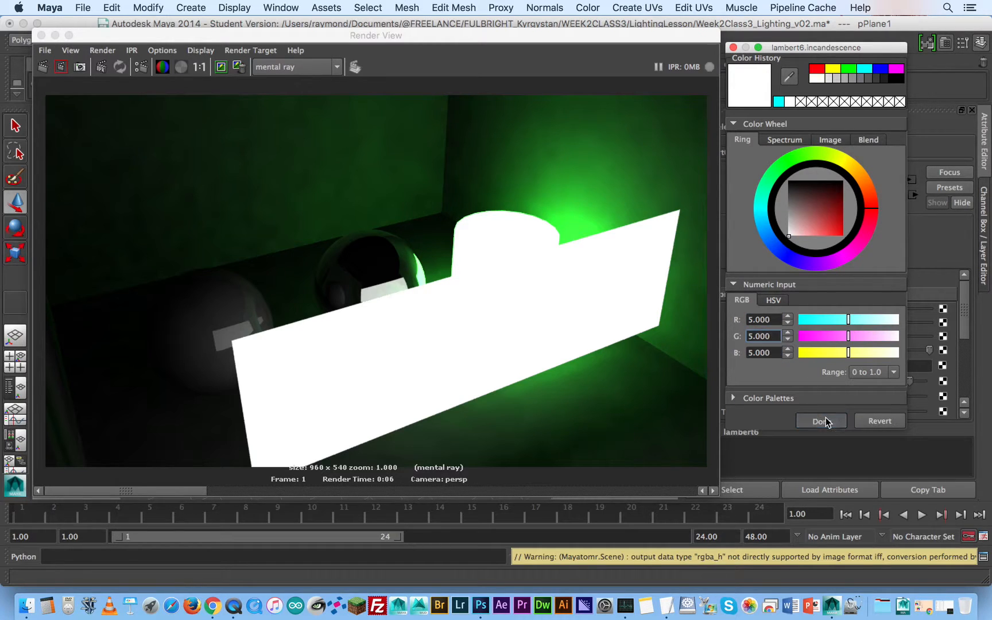
# - Set lambert6's Color to white and render the full frame again
pyautogui.moveTo(888, 309); pyautogui.dragTo(936, 308)
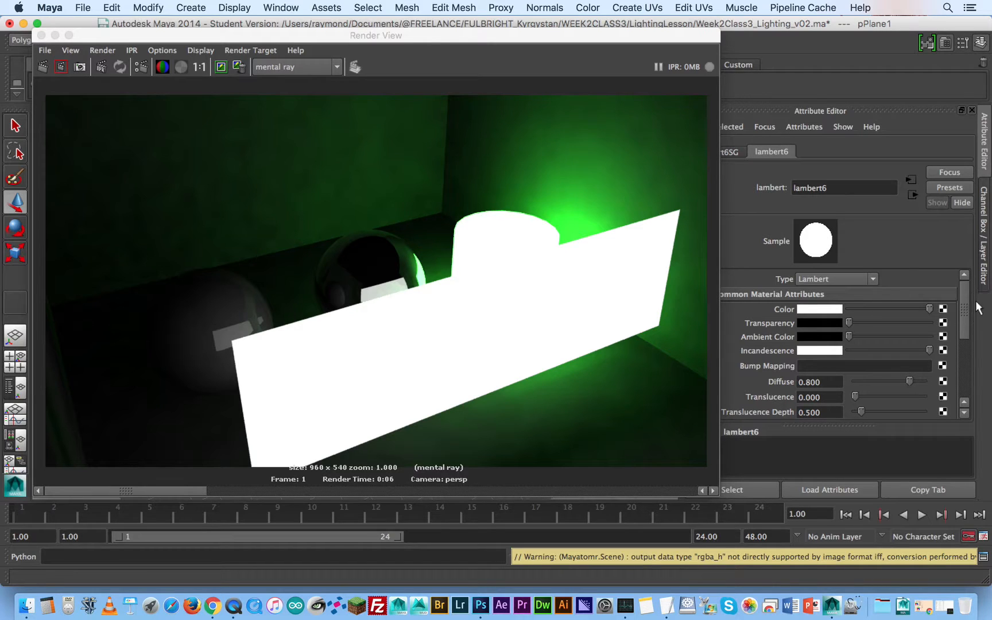
pyautogui.click(43, 67)
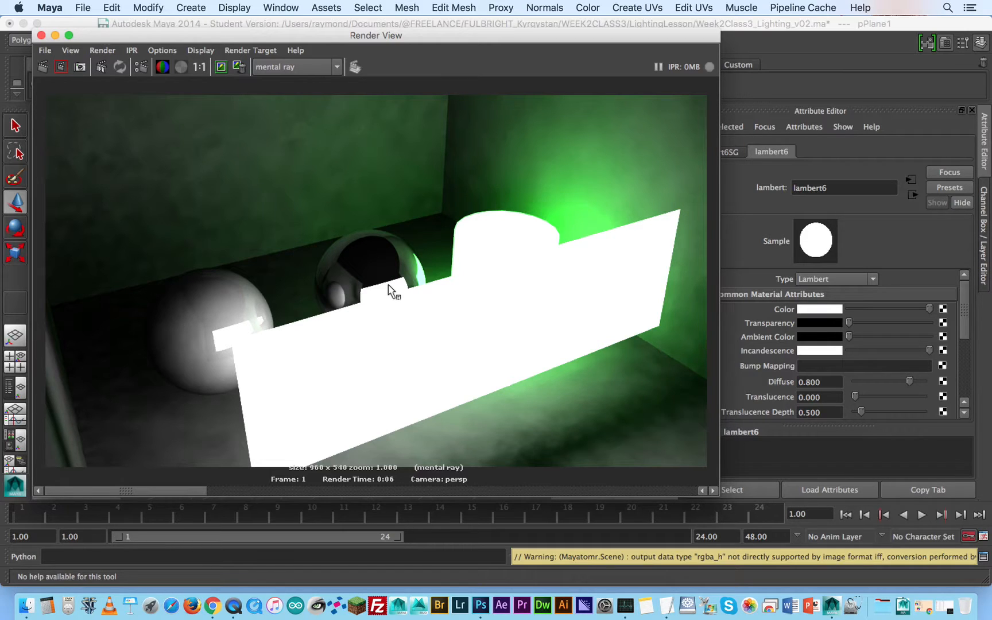
# - Set the mental ray Unified Sampling Quality to 1.00 in the render settings
pyautogui.moveTo(352, 33); pyautogui.dragTo(550, 27)
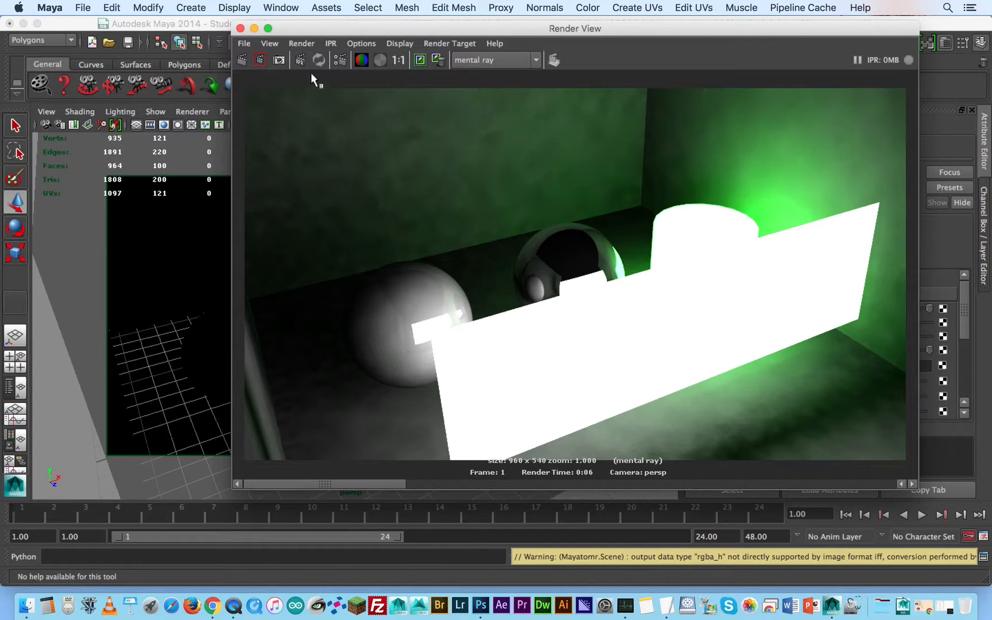
pyautogui.click(341, 60)
pyautogui.moveTo(517, 31); pyautogui.dragTo(337, 74)
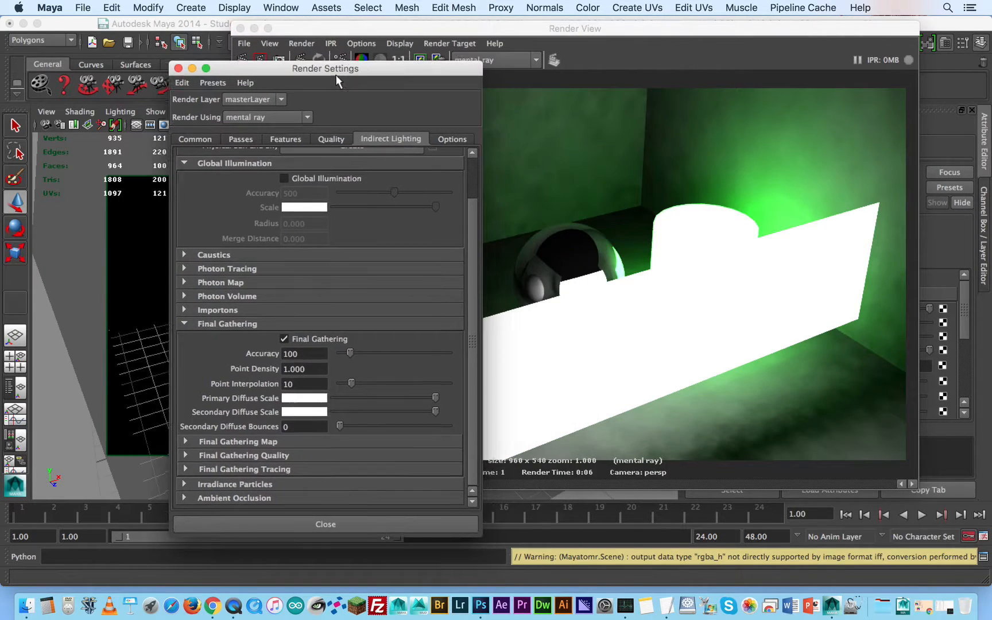
pyautogui.scroll(3, 348, 211)
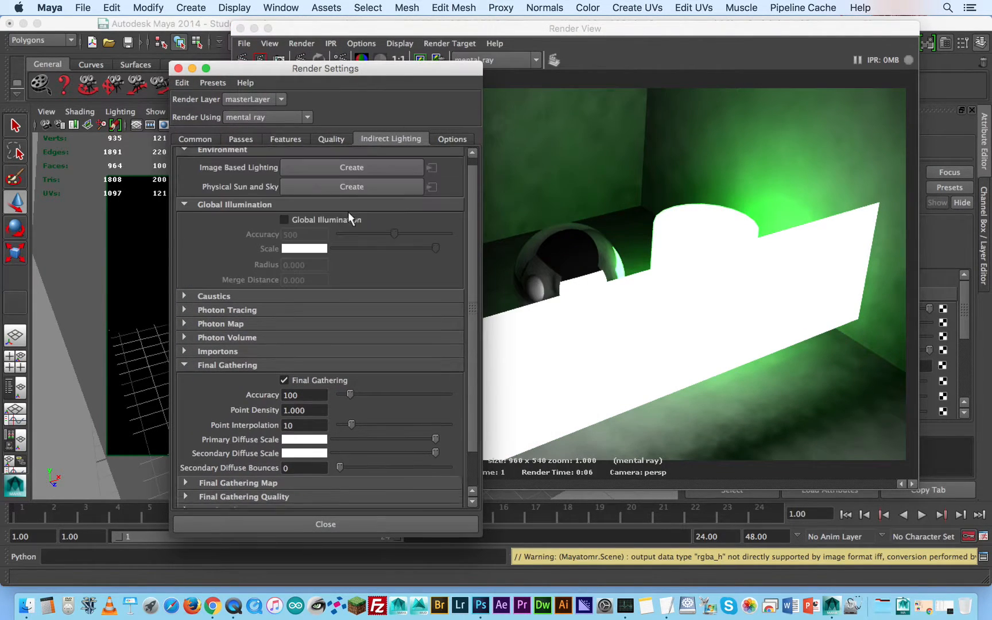
pyautogui.click(331, 139)
pyautogui.click(335, 174)
pyautogui.click(385, 186)
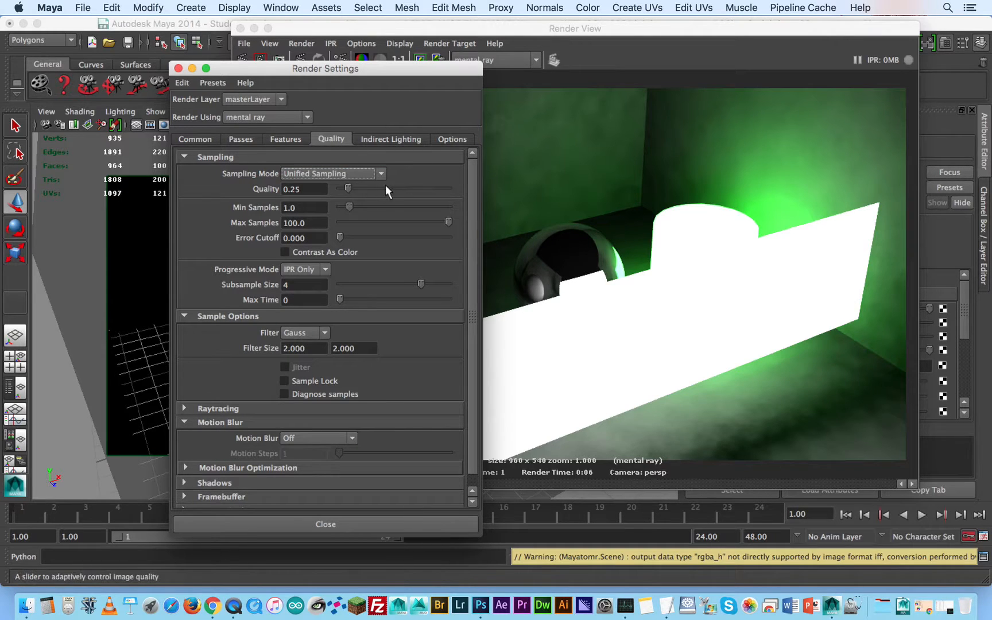
pyautogui.moveTo(385, 185)
pyautogui.mouseDown()
pyautogui.moveTo(407, 187)
pyautogui.moveTo(391, 188)
pyautogui.mouseUp()
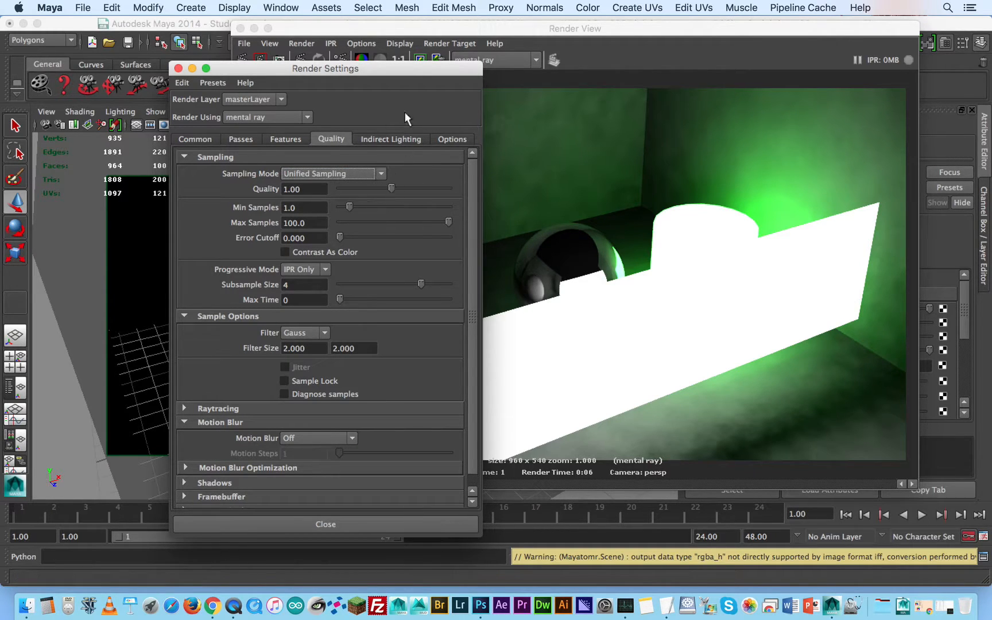
# - Move the render settings aside and render the full frame at the new sampling quality
pyautogui.moveTo(415, 66); pyautogui.dragTo(267, 32)
pyautogui.click(510, 28)
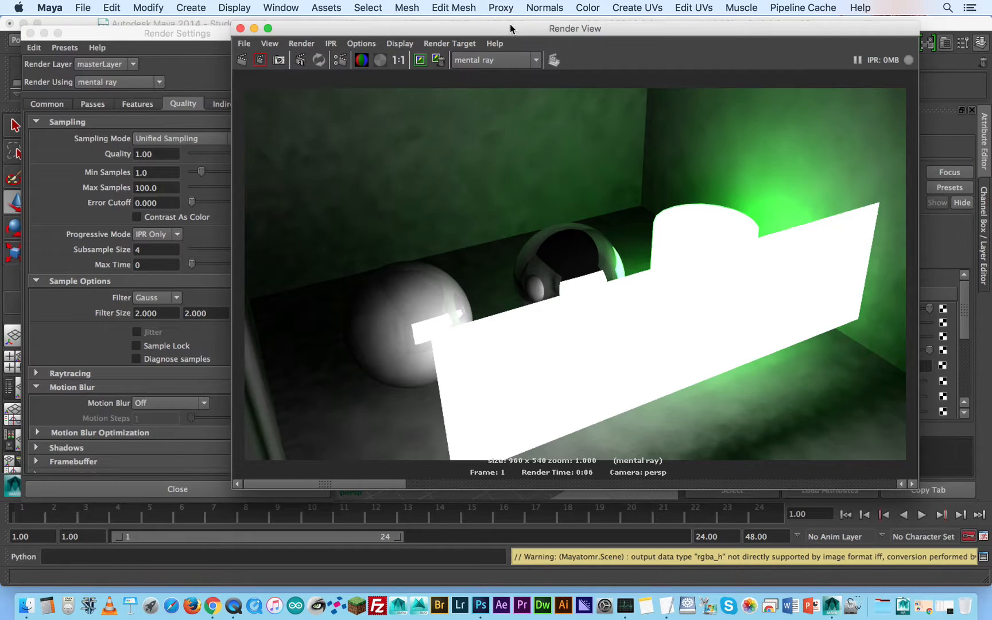
pyautogui.click(242, 60)
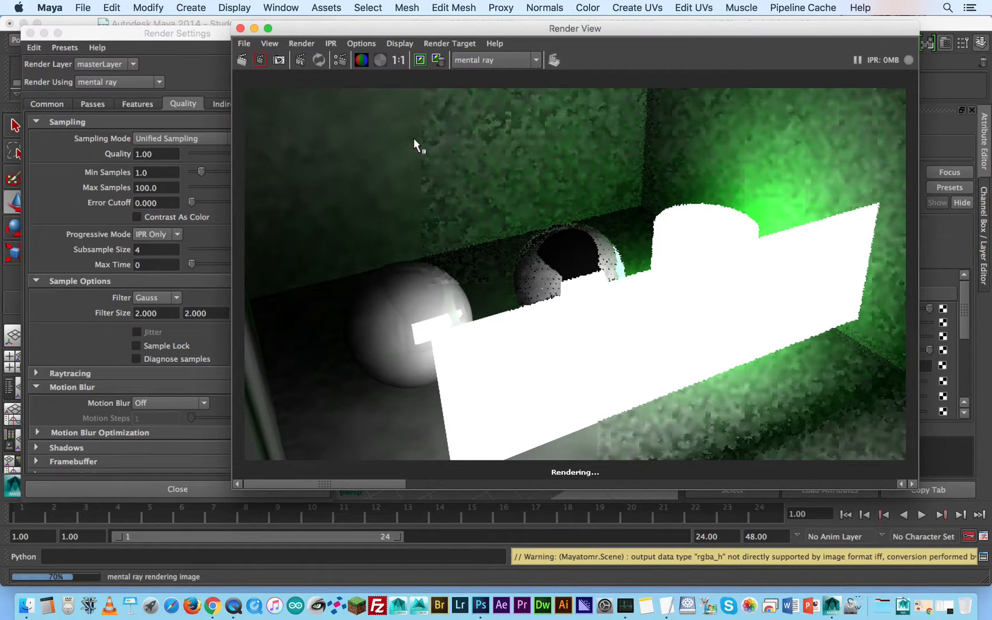
# - Set the Final Gathering Accuracy to 500 in the mental ray indirect lighting settings
pyautogui.click(197, 82)
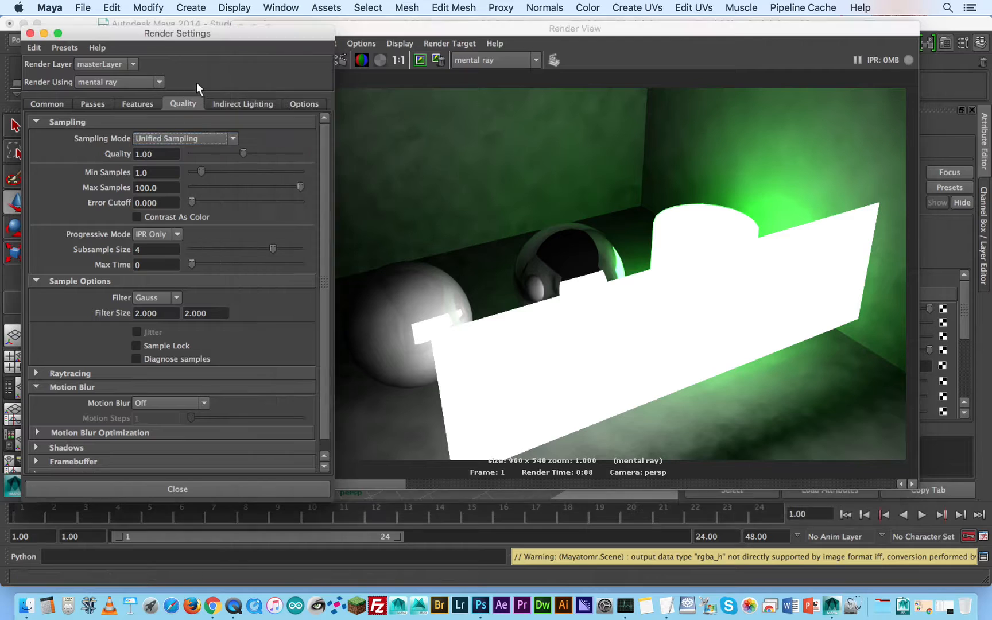
pyautogui.click(141, 104)
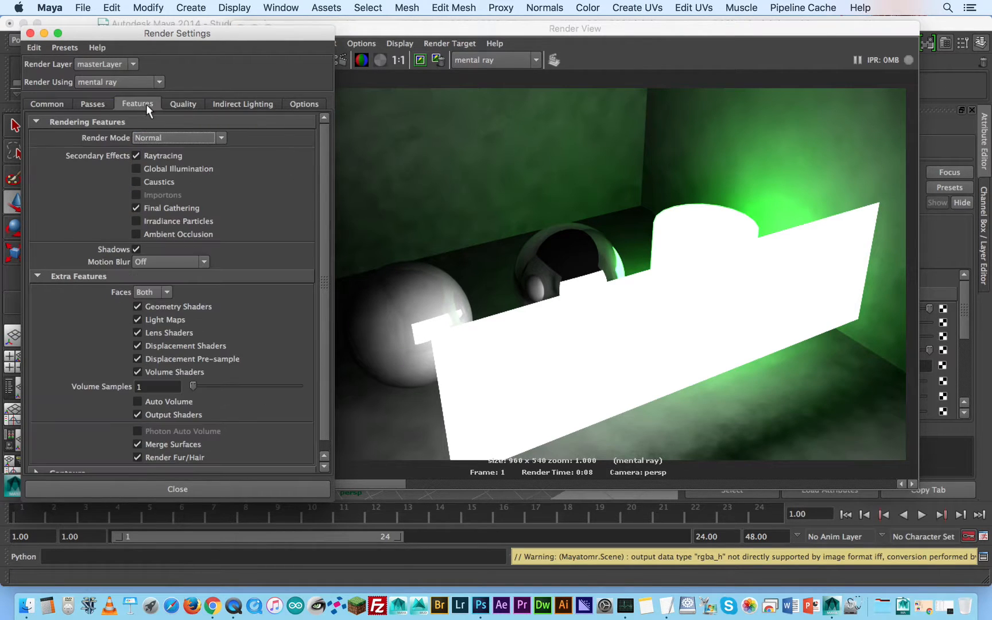
pyautogui.click(183, 103)
pyautogui.click(245, 105)
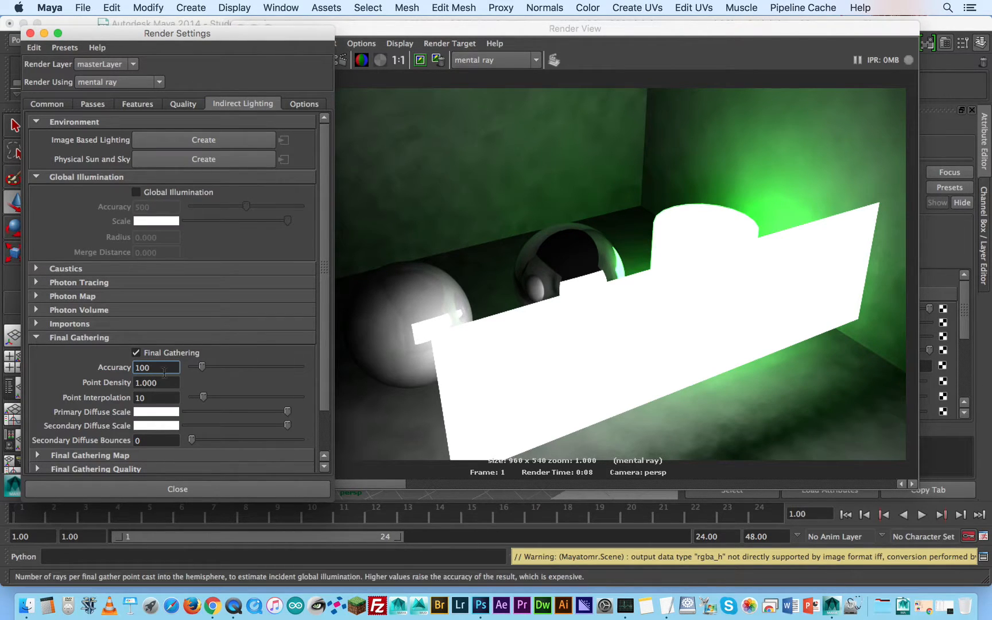
pyautogui.doubleClick(171, 367)
pyautogui.scroll(-3, 172, 370)
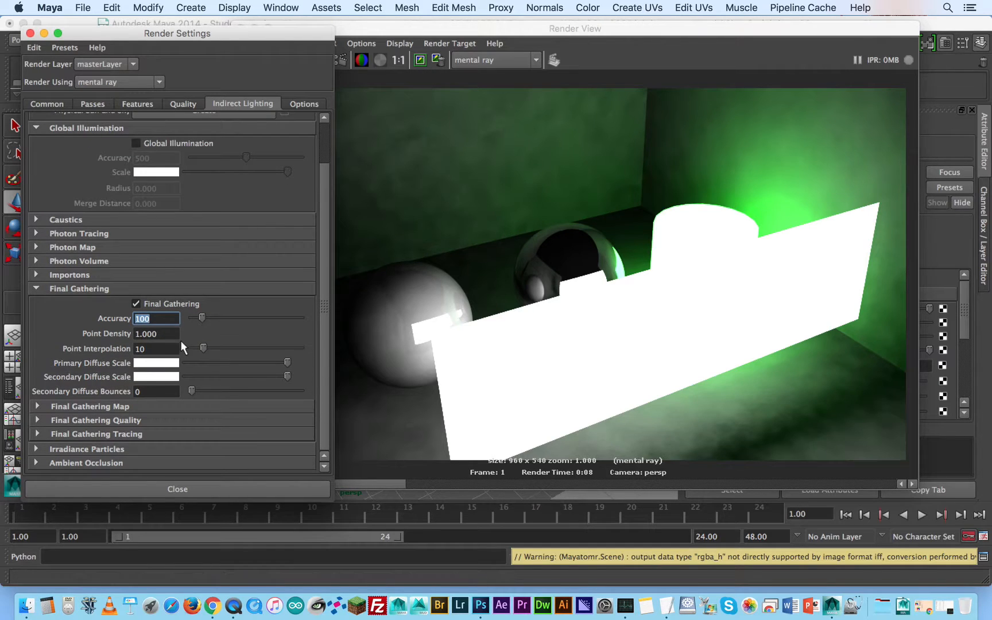
pyautogui.click(167, 318)
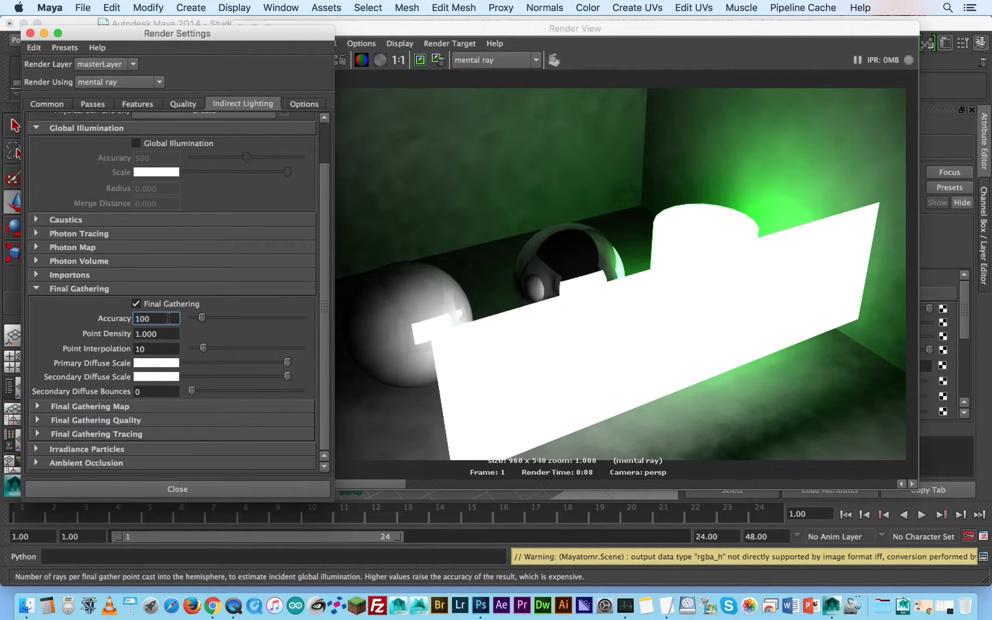
pyautogui.doubleClick(167, 318)
pyautogui.write('500')
pyautogui.press('Tab')
pyautogui.click(532, 110)
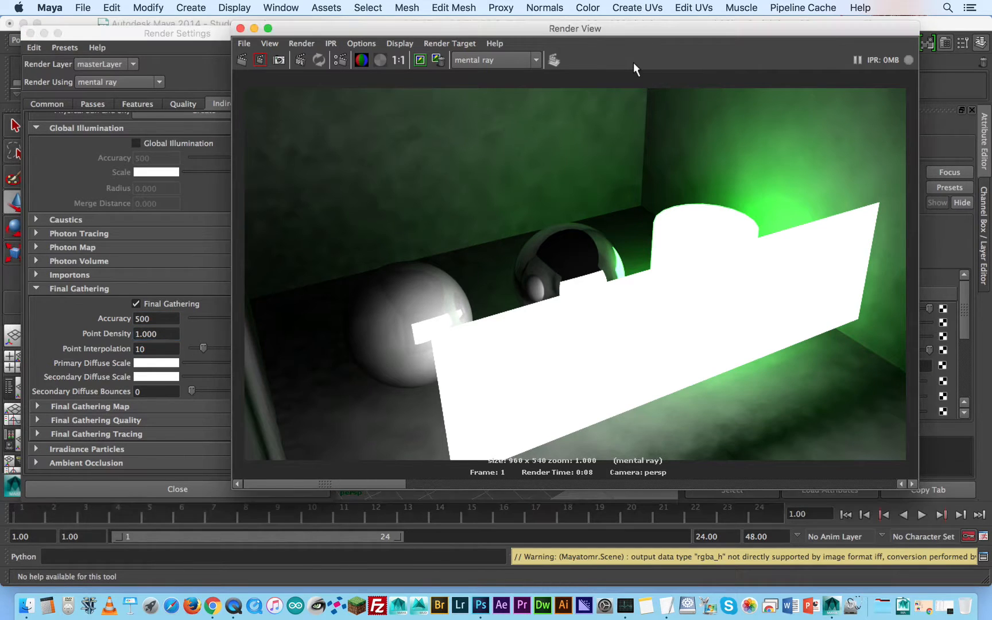
# - Render only a region covering the back wall and upper part of the matte sphere, and clear the region marquee
pyautogui.moveTo(315, 175); pyautogui.dragTo(448, 331)
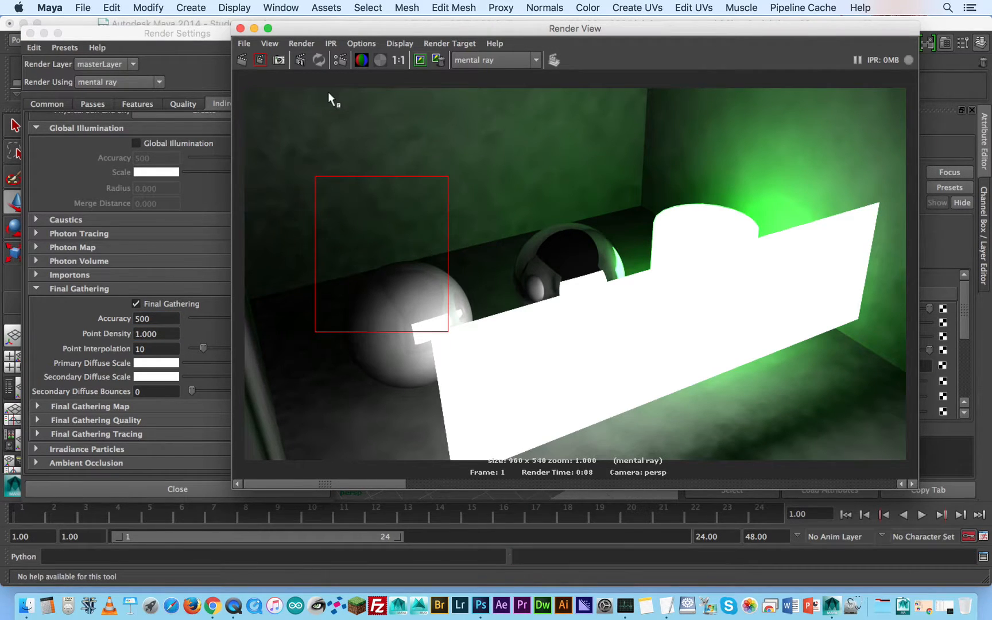
pyautogui.click(256, 61)
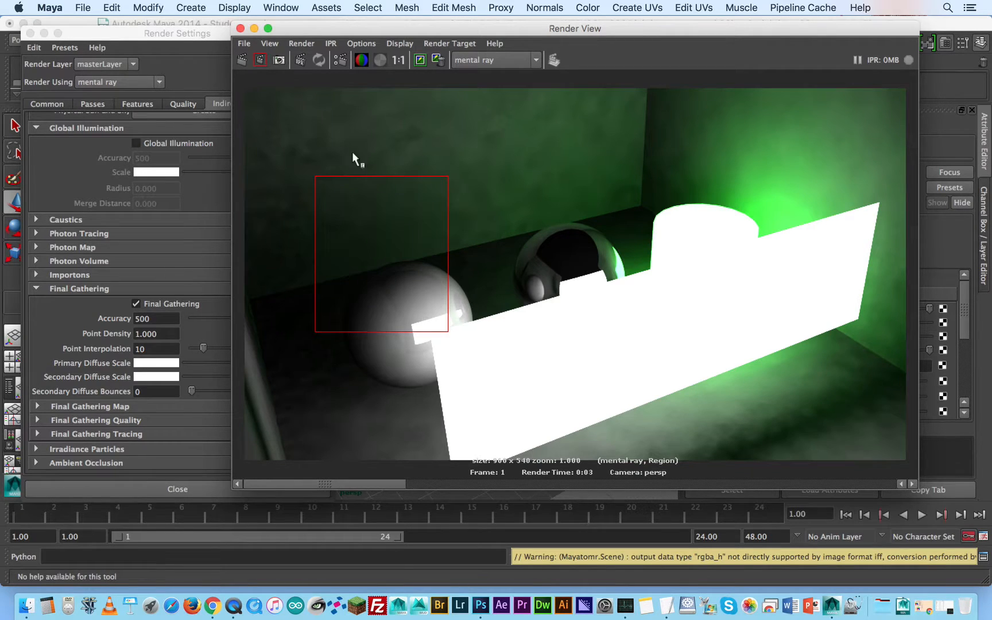
pyautogui.click(421, 165)
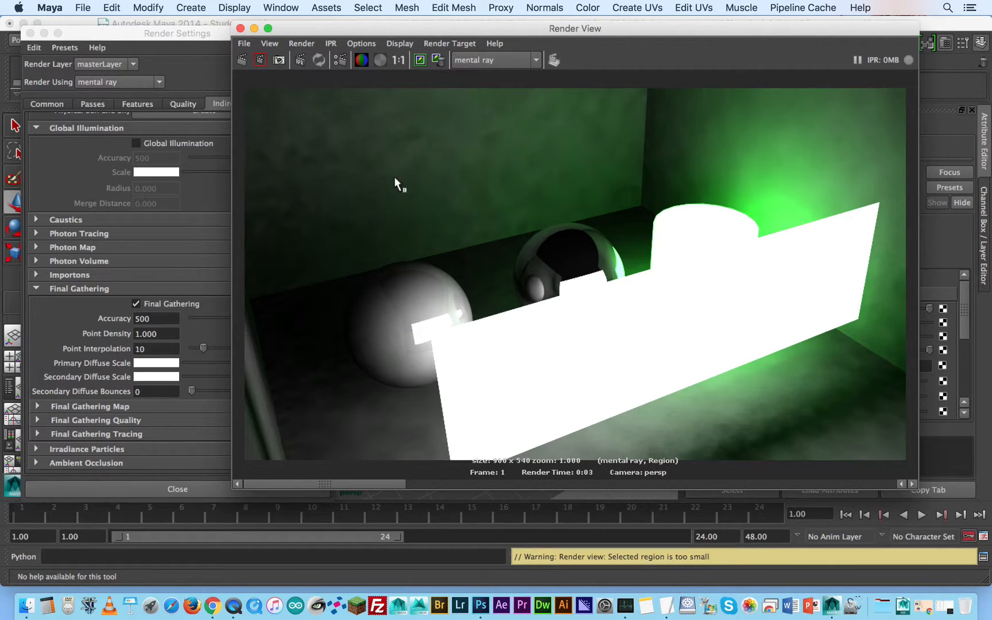
# - Set the Final Gathering Accuracy to 1500 and render the full frame again
pyautogui.click(164, 315)
pyautogui.doubleClick(164, 315)
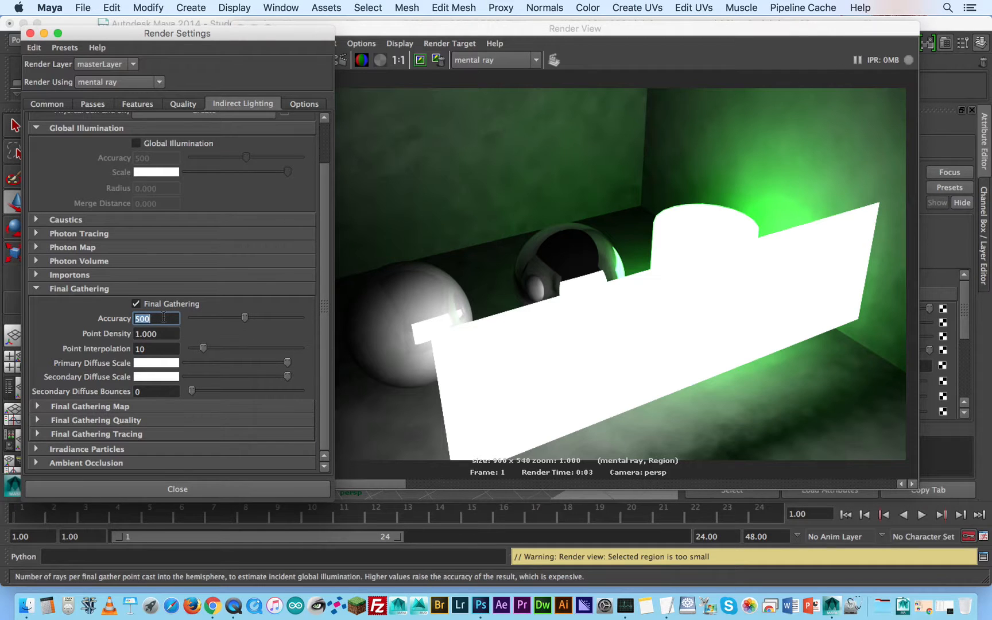
pyautogui.write('1500')
pyautogui.press('Tab')
pyautogui.click(574, 31)
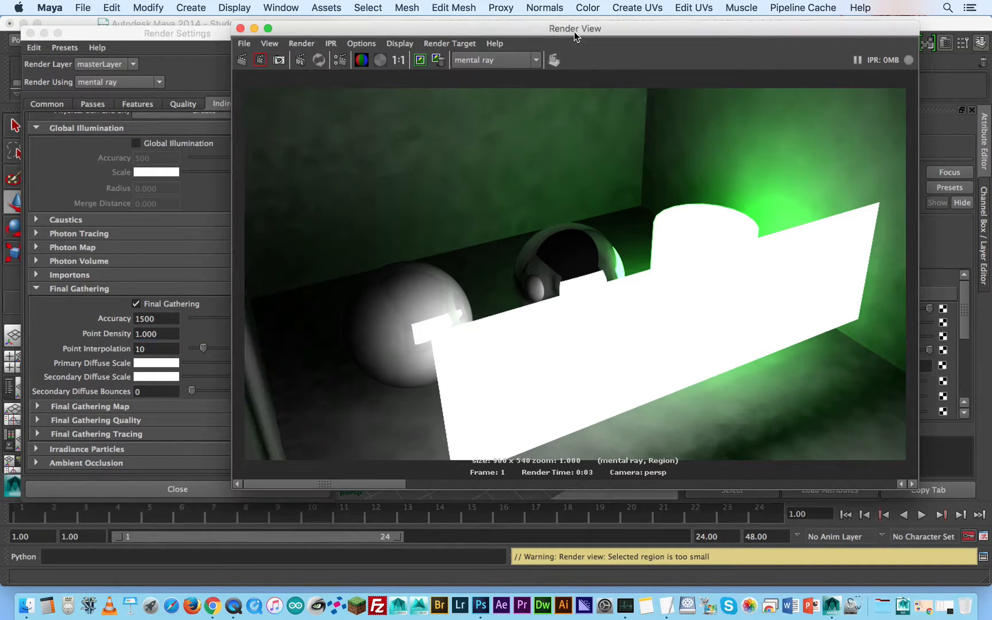
pyautogui.click(242, 60)
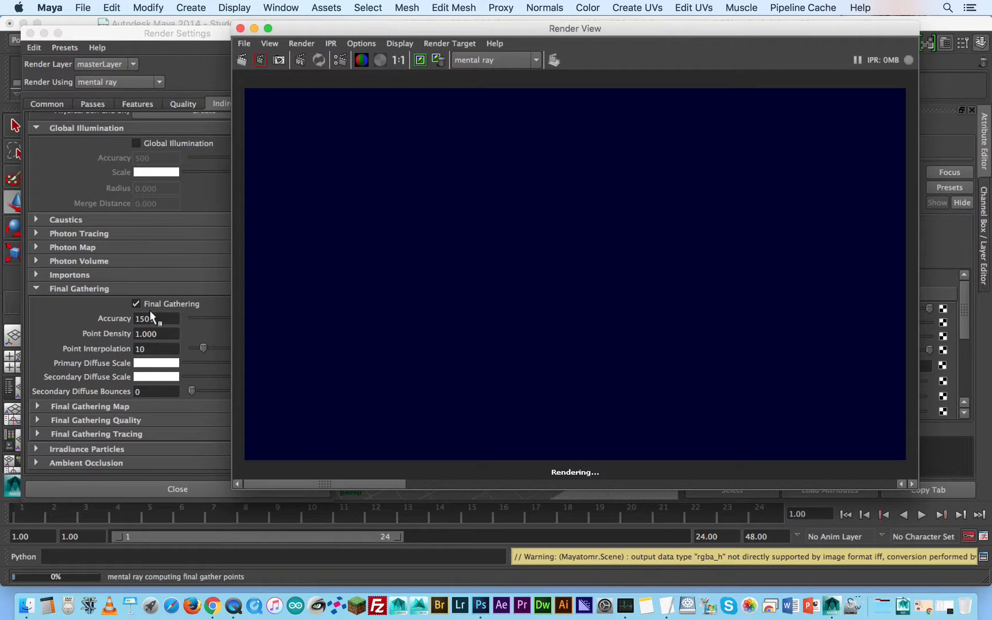